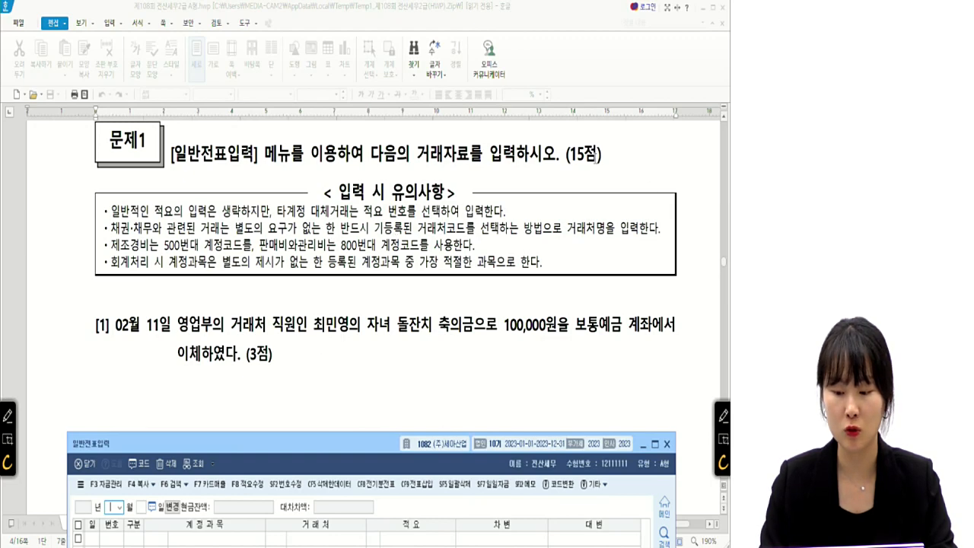
Bring question 1 and the general voucher entry window together, and set the voucher date to February 11
scroll(321, 292, down, 3)
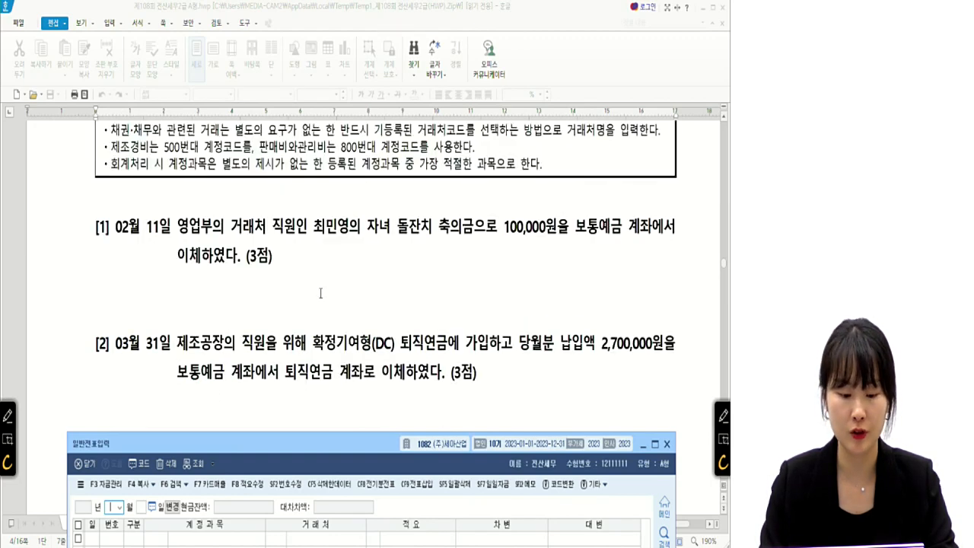
drag(251, 453, 261, 192)
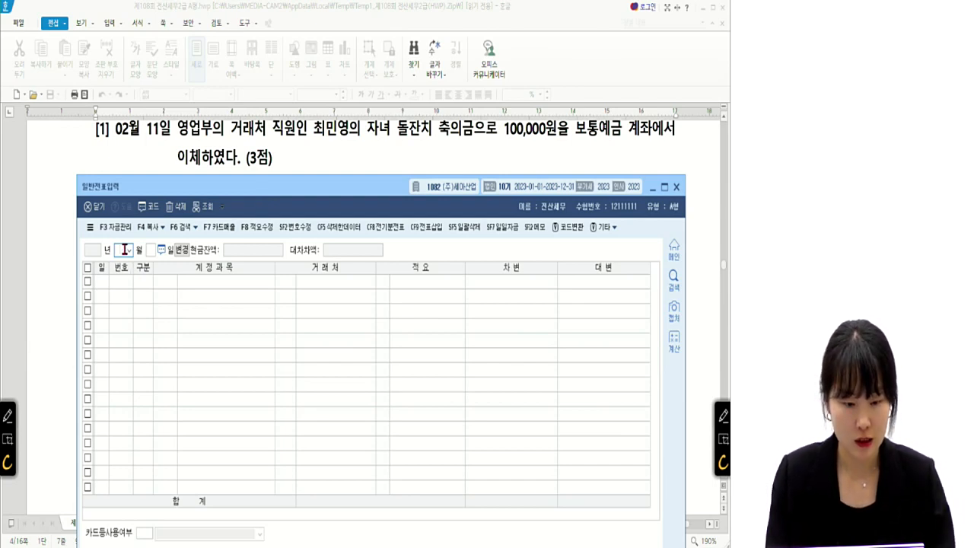
text(2)
key(Return)
text(11)
key(Return)
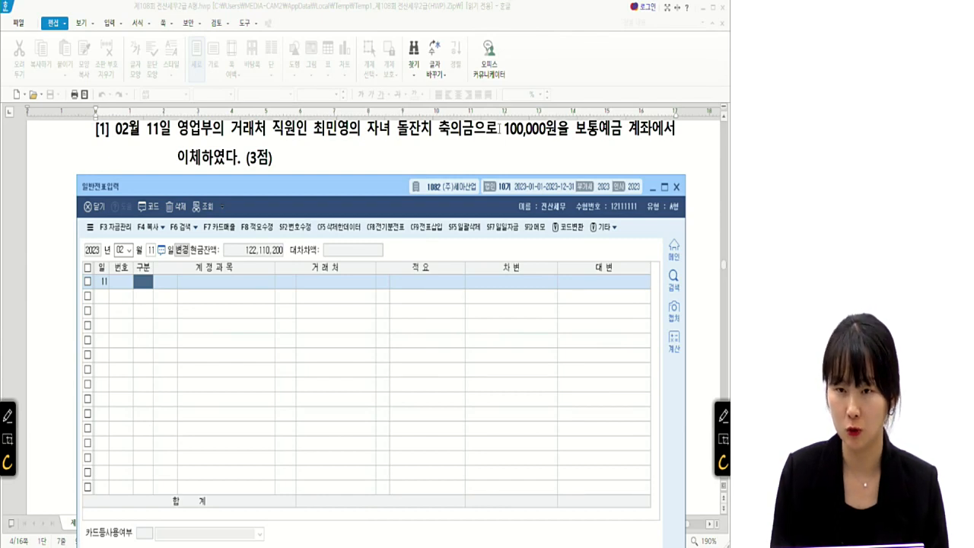
Enter a debit line for account 0813 접대비 with an amount of 100,000
text(3)
key(Return)
text(813)
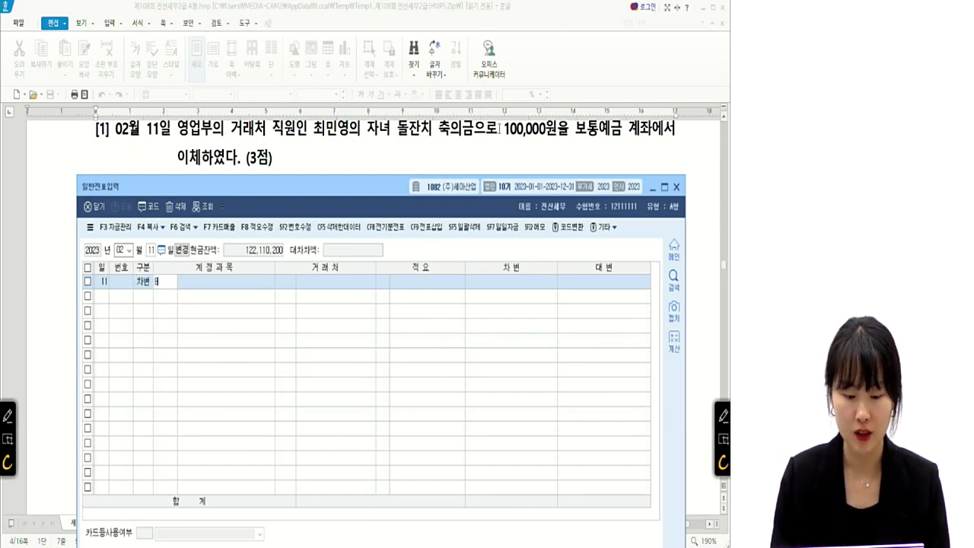
key(Return)
key(Return)
key(Return)
key(Return)
text(100000)
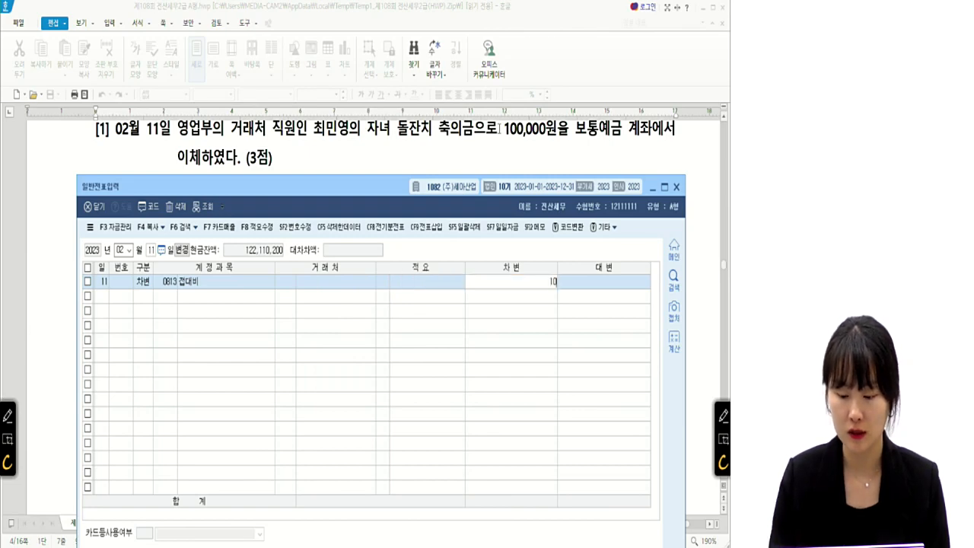
key(Return)
Assign summary code 06 일반경조사비 to the 접대비 debit line from the summary lookup
key(Up)
key(Return)
key(Return)
key(Return)
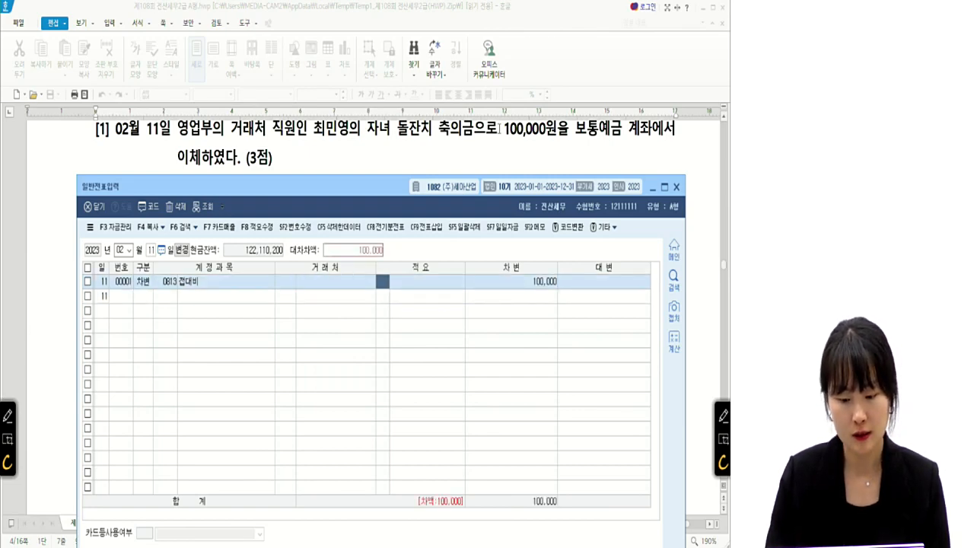
key(F2)
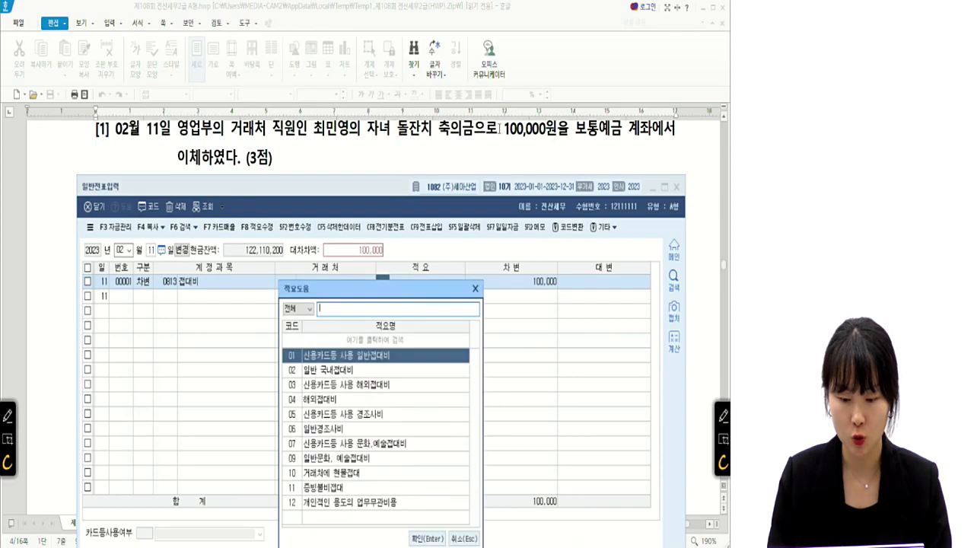
key(Down)
key(Down)
key(Down)
key(Down)
key(Down)
key(Down)
key(Down)
key(Down)
key(Down)
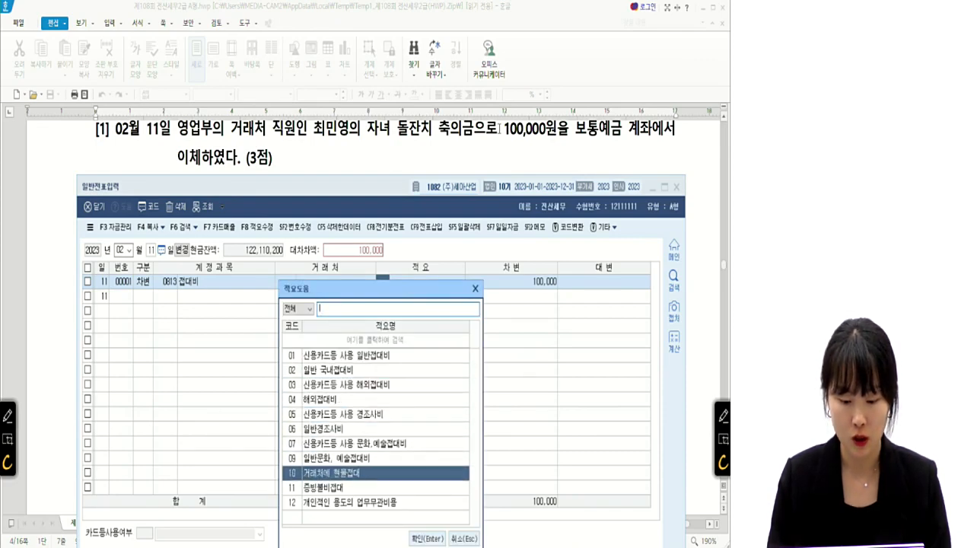
key(Up)
key(Up)
key(Up)
key(Up)
key(Up)
key(Up)
key(Up)
key(Up)
key(Up)
key(Down)
key(Down)
key(Down)
key(Down)
key(Down)
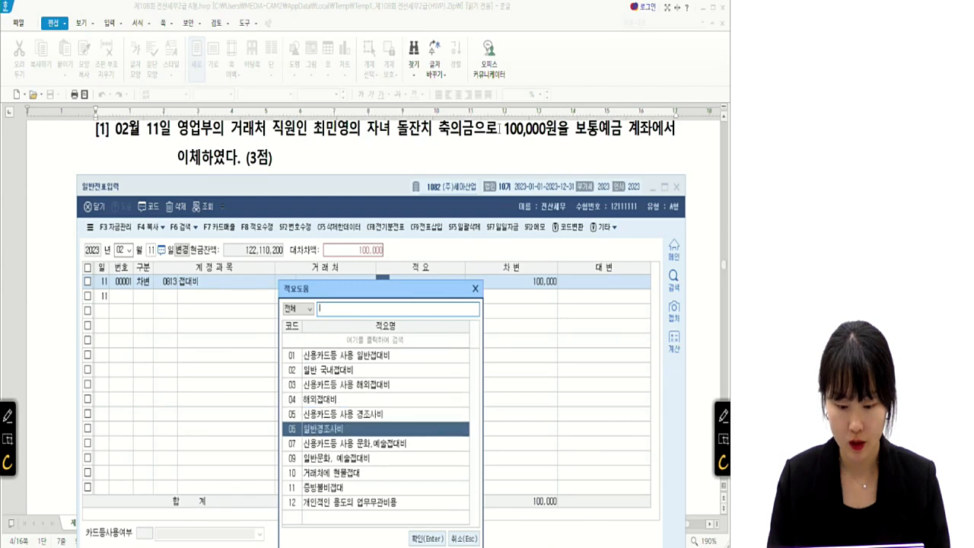
key(Return)
key(Return)
key(Return)
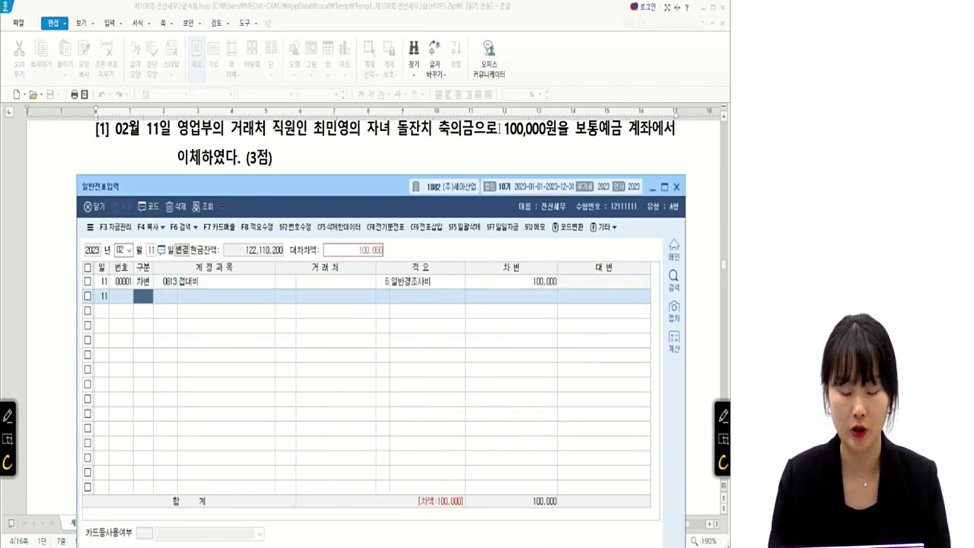
Add the balancing credit line of 100,000 to account 0103 보통예금
text(4)
key(Return)
text(103)
key(Return)
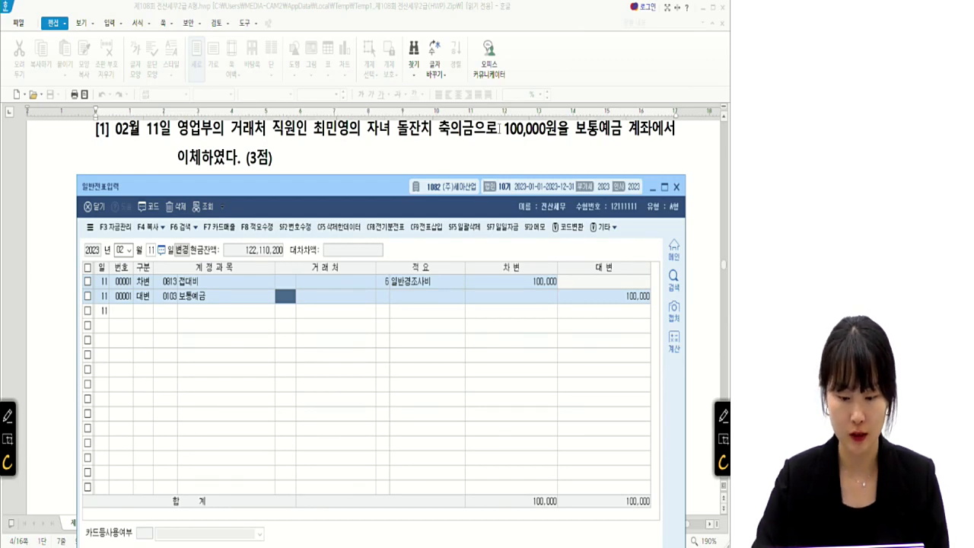
Bring question 2 into view above the entry window and set the voucher date to March 31
drag(304, 190, 313, 246)
scroll(307, 189, down, 5)
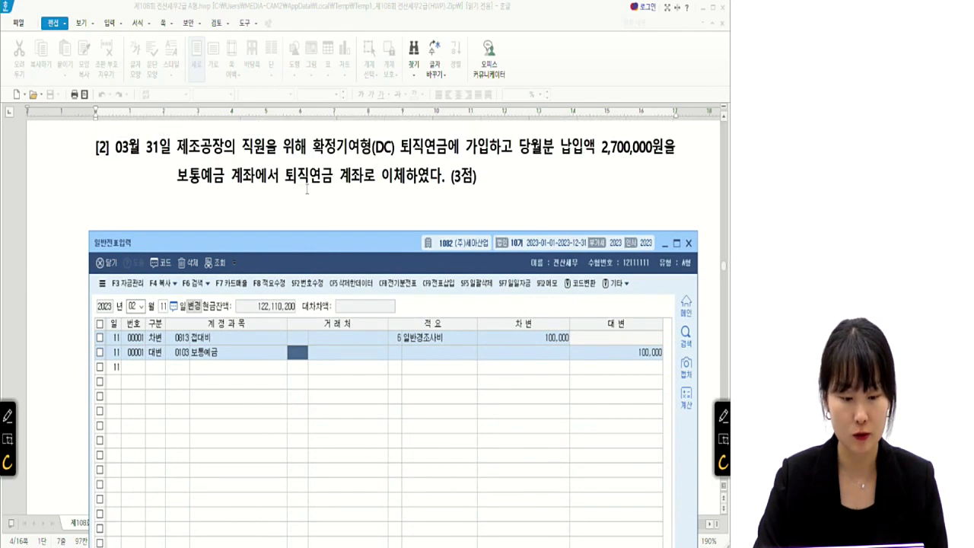
click(134, 308)
text(0331)
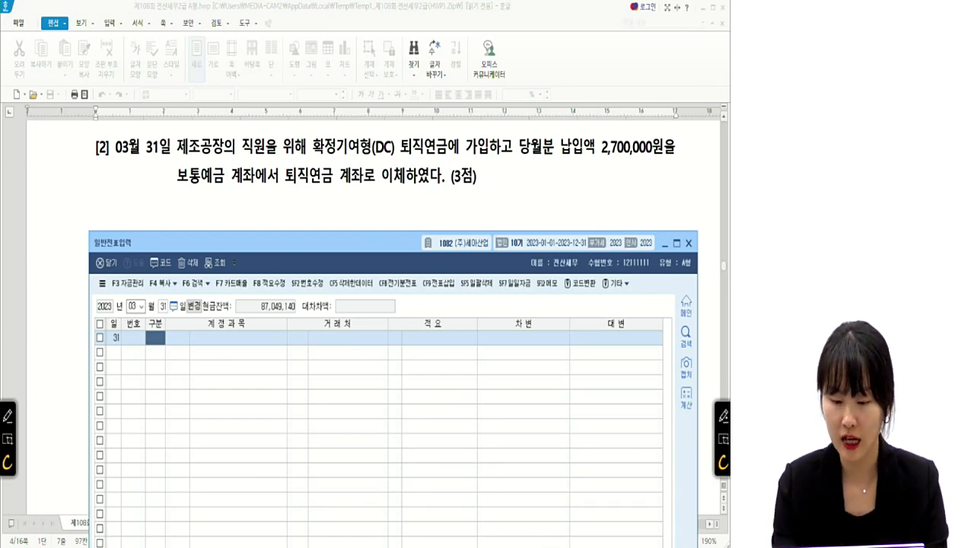
Mark 확정기여형 in question 2 and handwrite "DC / DB" below it, and close the annotation overlay
mouse_move(373, 201)
mouse_down()
mouse_move(375, 220)
mouse_move(425, 227)
mouse_up()
mouse_move(426, 199)
mouse_down()
mouse_move(440, 211)
mouse_move(427, 224)
mouse_up()
drag(444, 199, 440, 232)
mouse_move(400, 199)
mouse_down()
mouse_move(373, 227)
mouse_move(403, 196)
mouse_up()
mouse_move(314, 157)
mouse_down()
mouse_move(372, 152)
mouse_move(374, 133)
mouse_move(342, 138)
mouse_up()
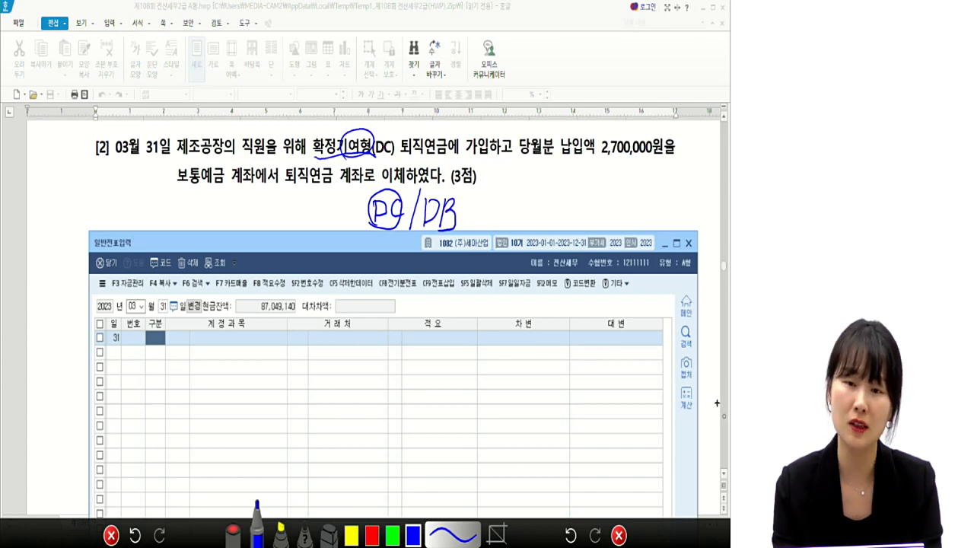
click(619, 535)
Start a debit line and look up 퇴직급여 to assign the manufacturing cost account 0508
text(3)
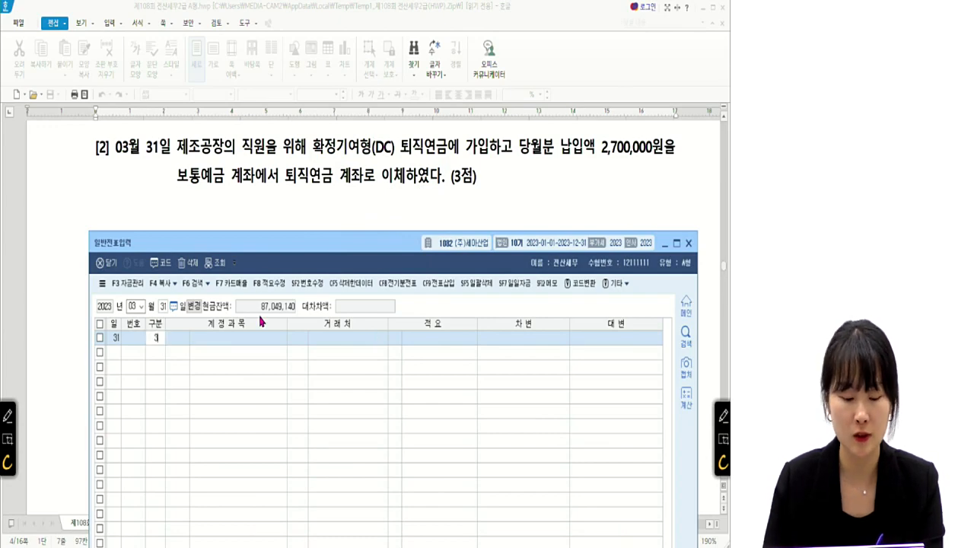
key(Return)
text(0818)
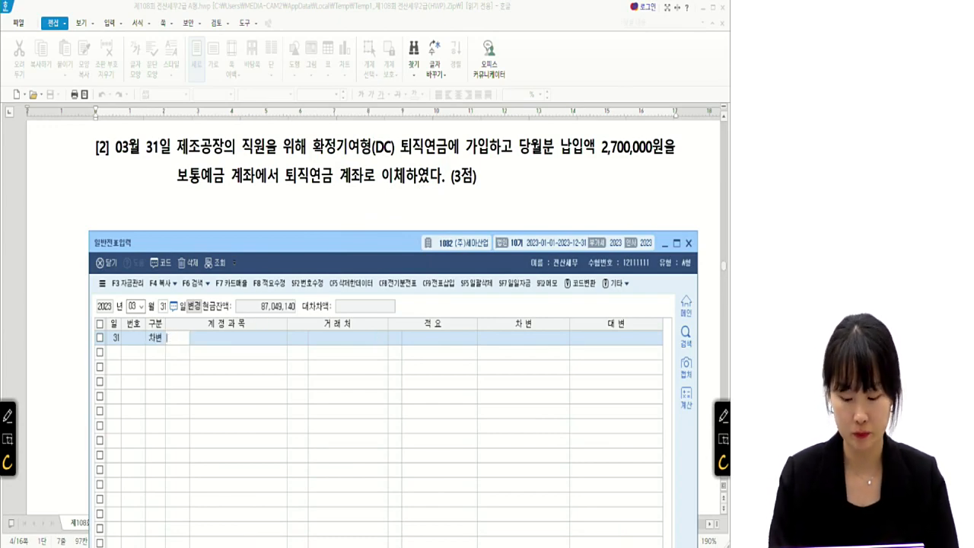
key(Return)
key(F2)
text(퇴)
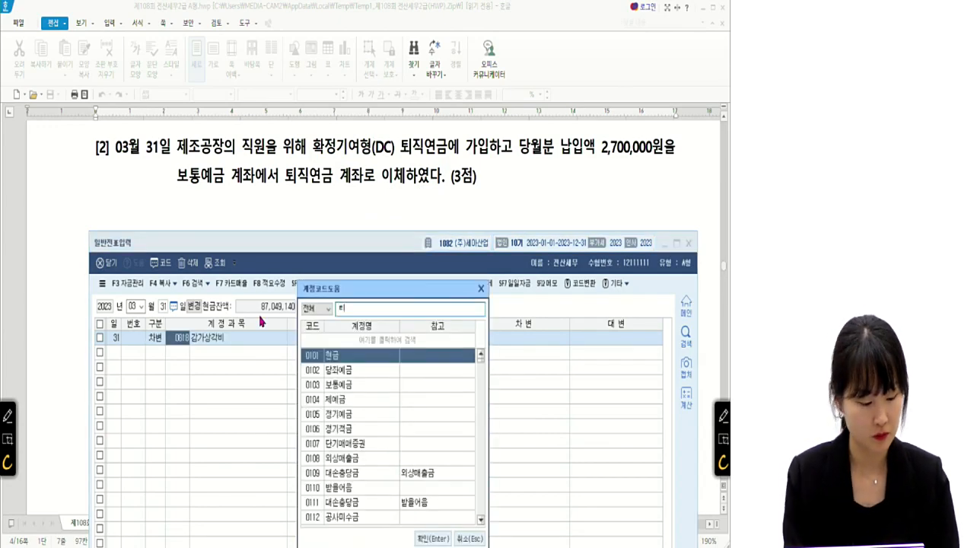
text(직급)
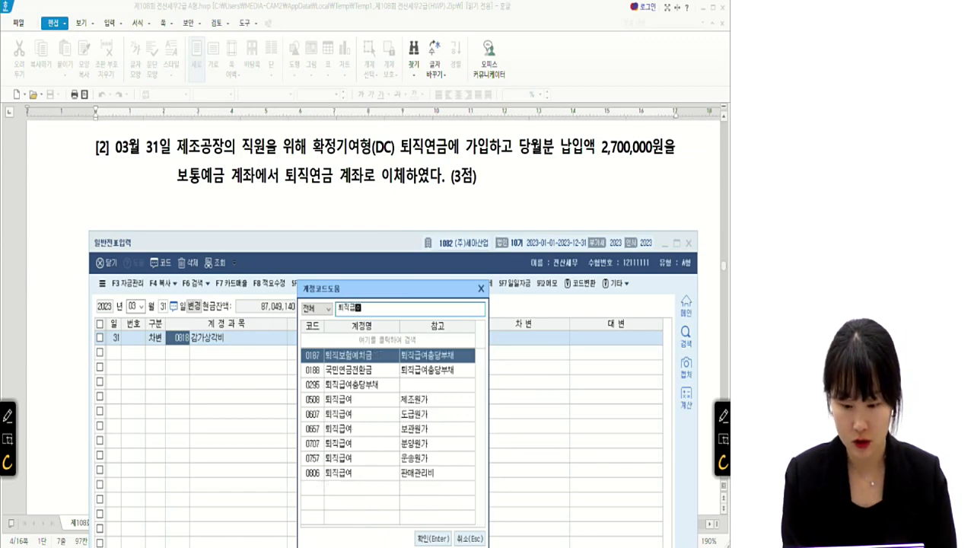
text(여)
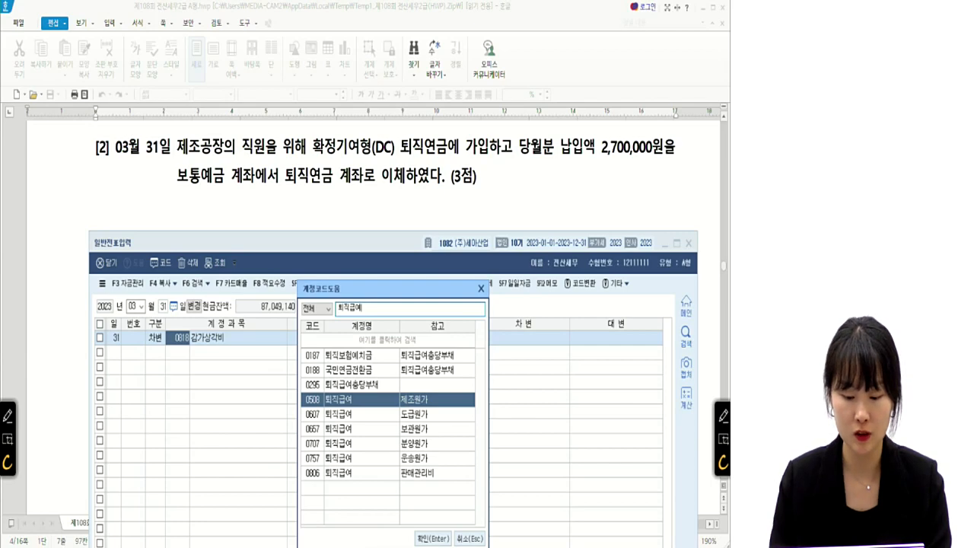
key(Down)
key(Down)
key(Down)
key(Down)
key(Down)
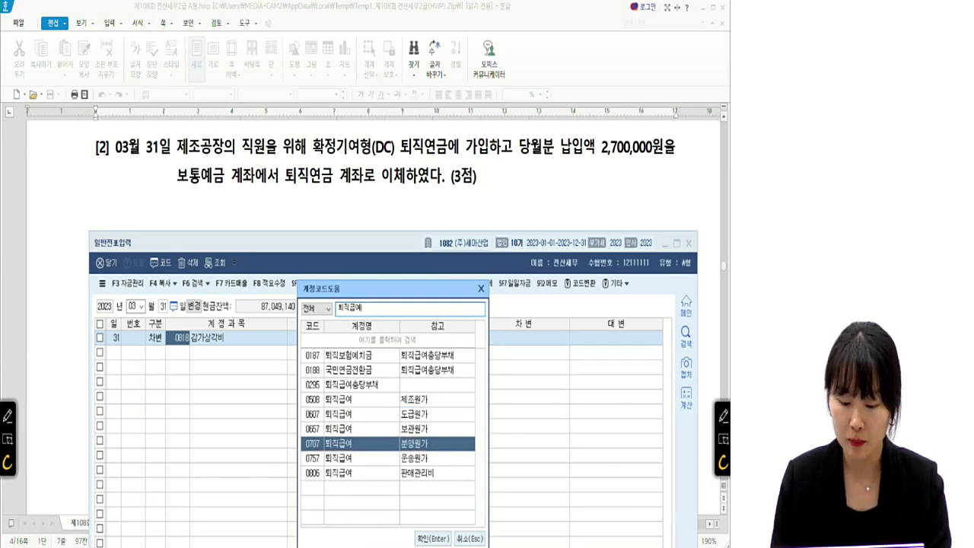
key(Up)
key(Up)
key(Up)
key(Up)
key(Up)
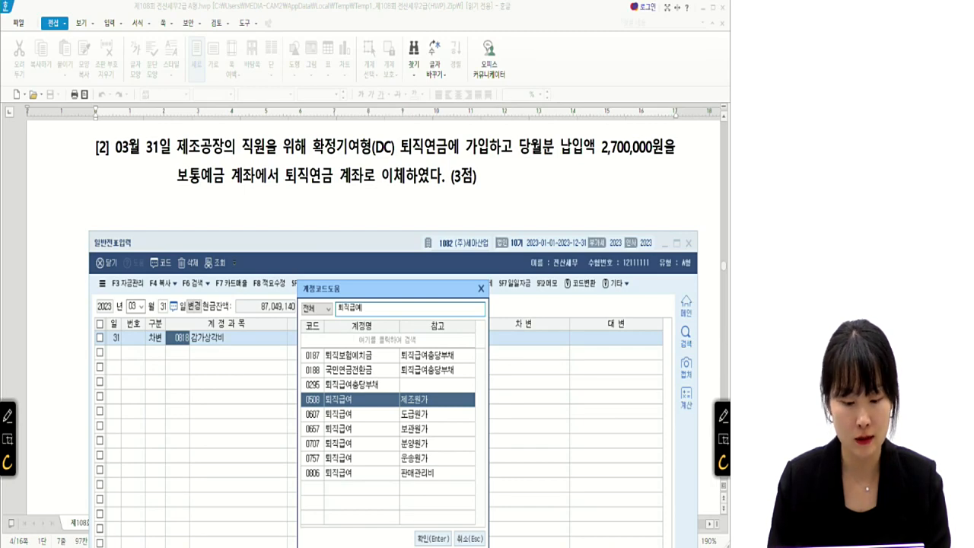
key(Return)
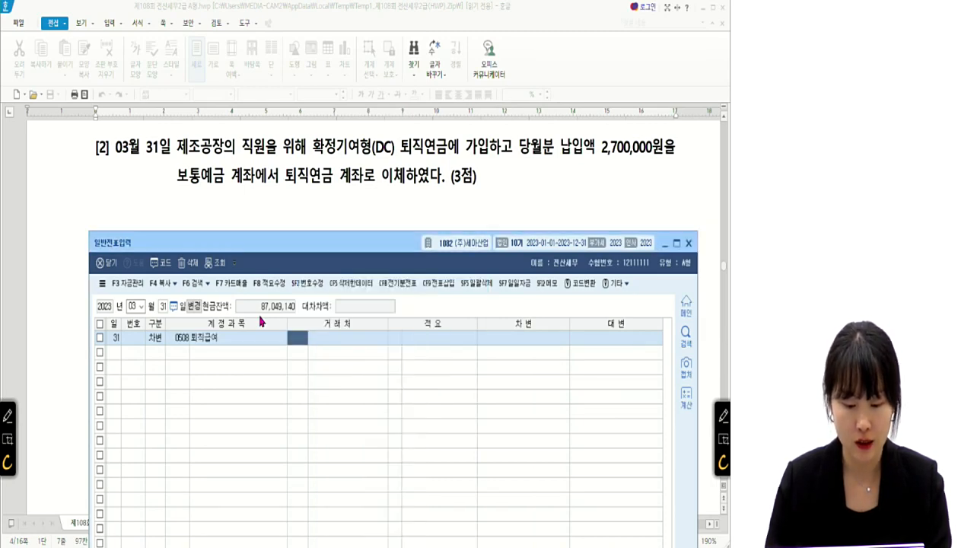
Set the debit amount of the 퇴직급여 line to 2,700,000, leaving its customer and summary blank
key(Return)
key(Return)
key(Return)
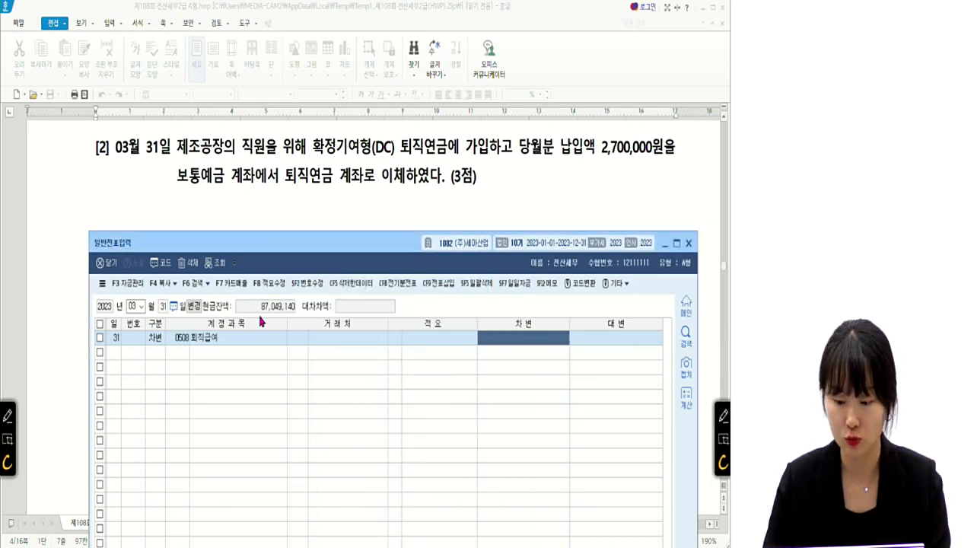
text(2,700,000)
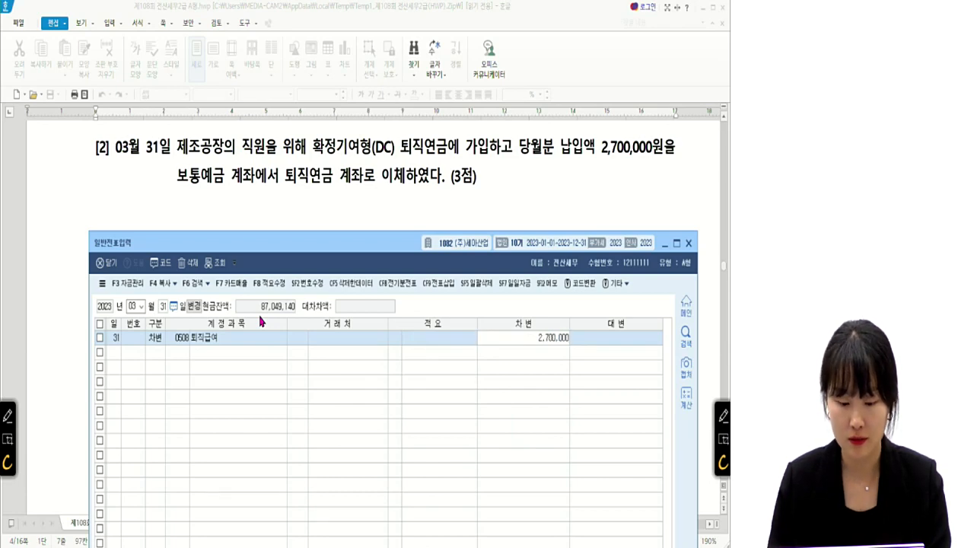
key(Return)
Add the balancing credit line of 2,700,000 to account 0103 보통예금
text(4)
key(Return)
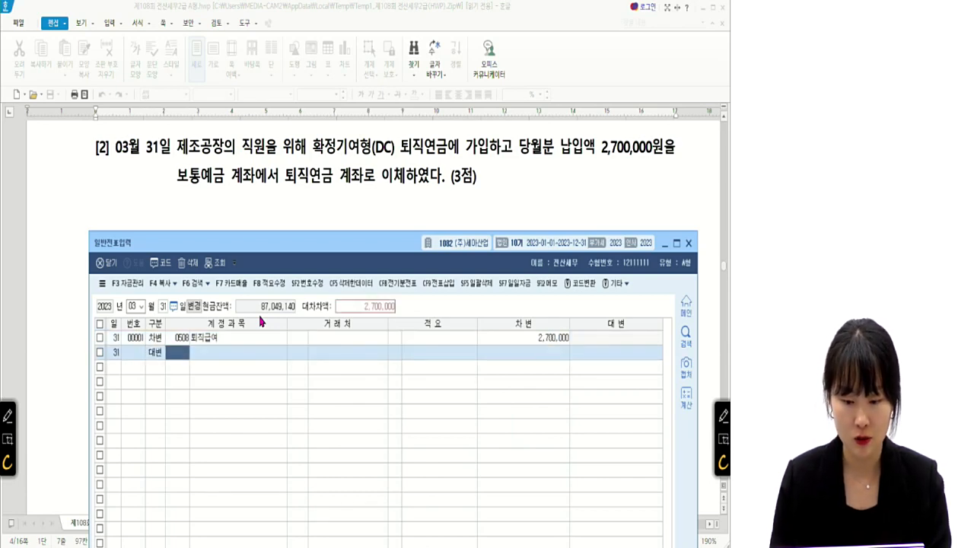
text(103)
key(Return)
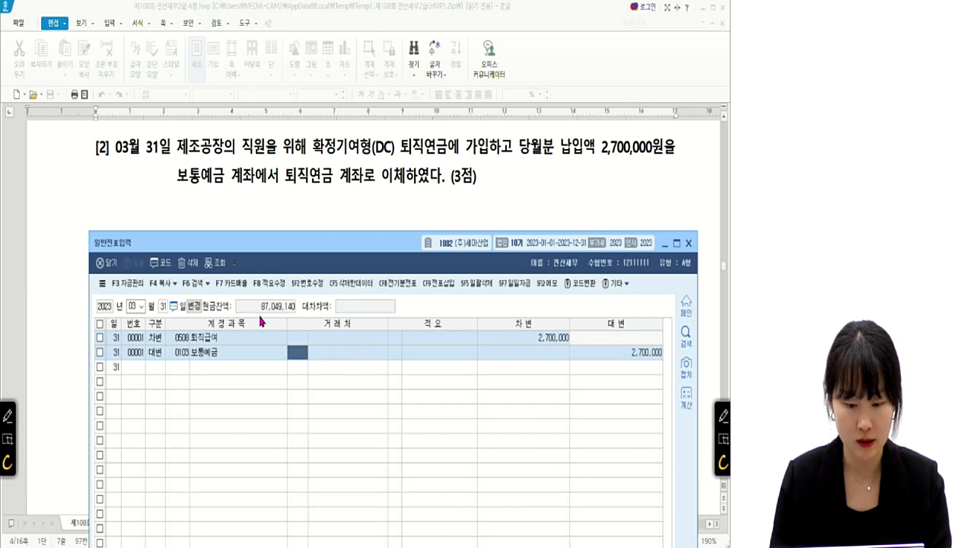
key(Return)
key(Return)
key(Return)
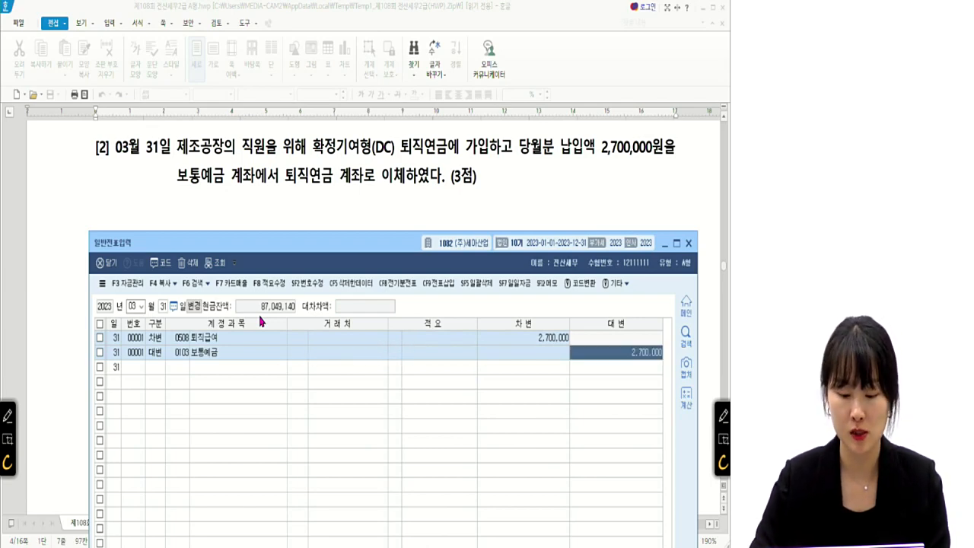
Bring question 3 into view above the entry window and set the voucher date to May 30
drag(337, 248, 328, 275)
scroll(332, 217, down, 3)
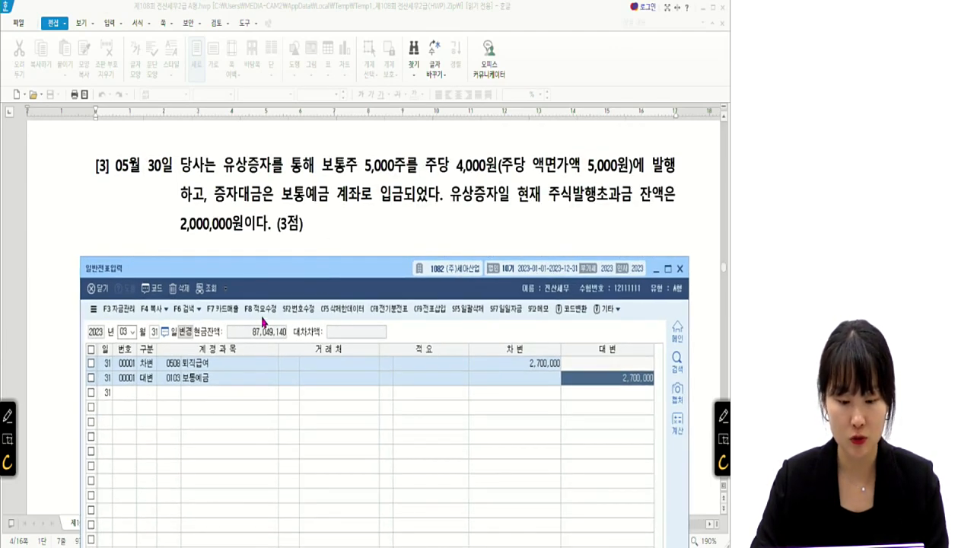
click(135, 332)
text(05)
key(Return)
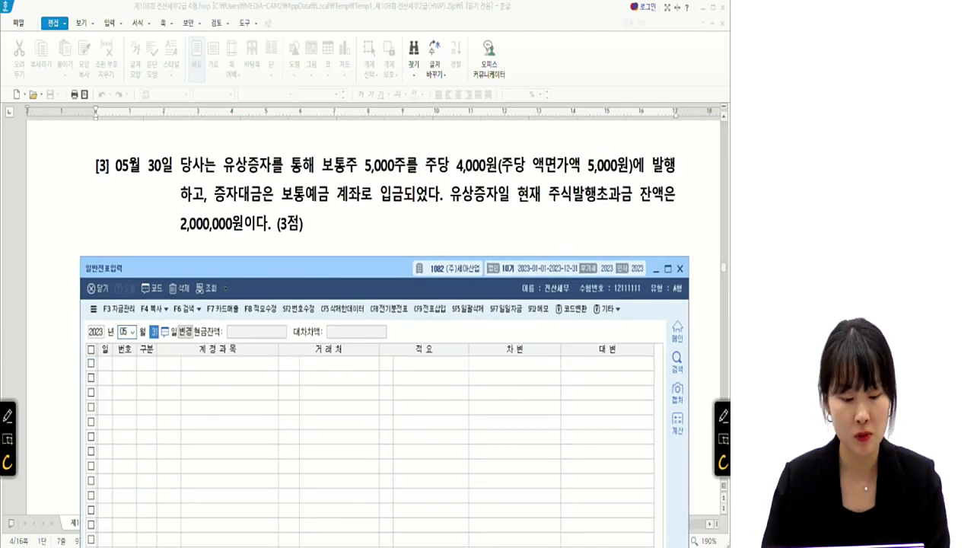
text(30)
key(Return)
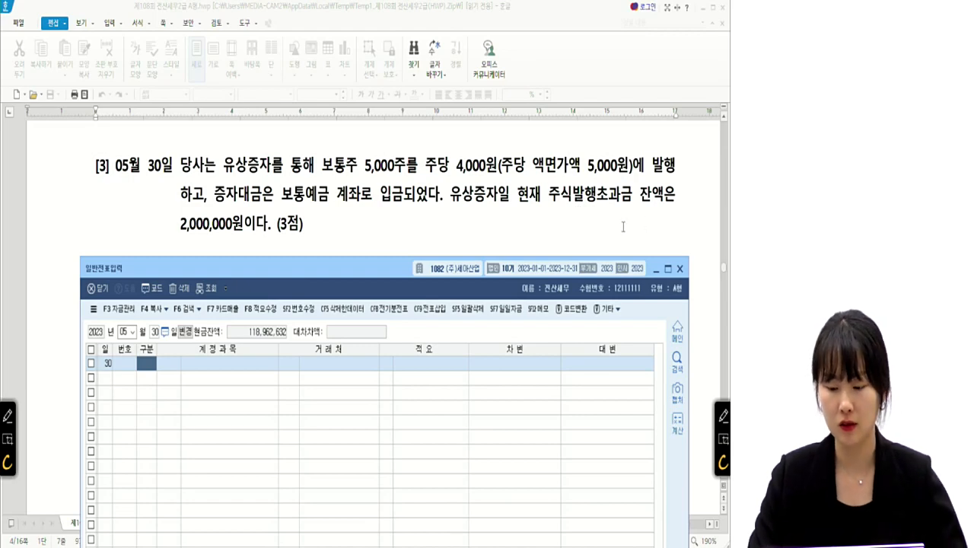
Circle the 5,000 par value, underline the 4,000원 issue price and 발행, handwrite "할인", and close the annotation overlay
click(722, 416)
mouse_move(539, 170)
mouse_down()
mouse_move(613, 174)
mouse_move(538, 169)
mouse_up()
drag(428, 172, 499, 169)
drag(654, 172, 675, 169)
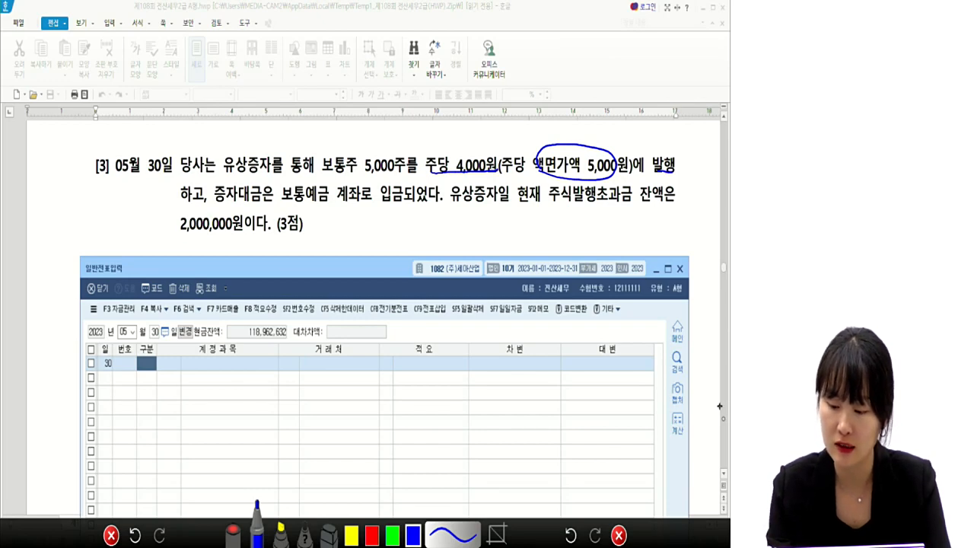
drag(655, 119, 666, 122)
drag(660, 130, 684, 148)
drag(691, 123, 701, 138)
drag(695, 135, 706, 144)
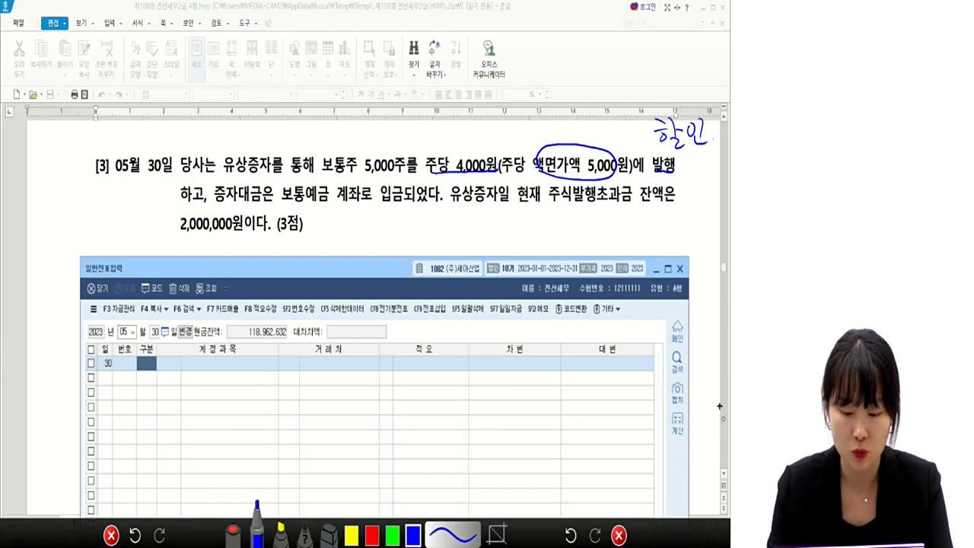
mouse_move(447, 175)
mouse_down()
mouse_move(438, 200)
mouse_move(445, 207)
mouse_up()
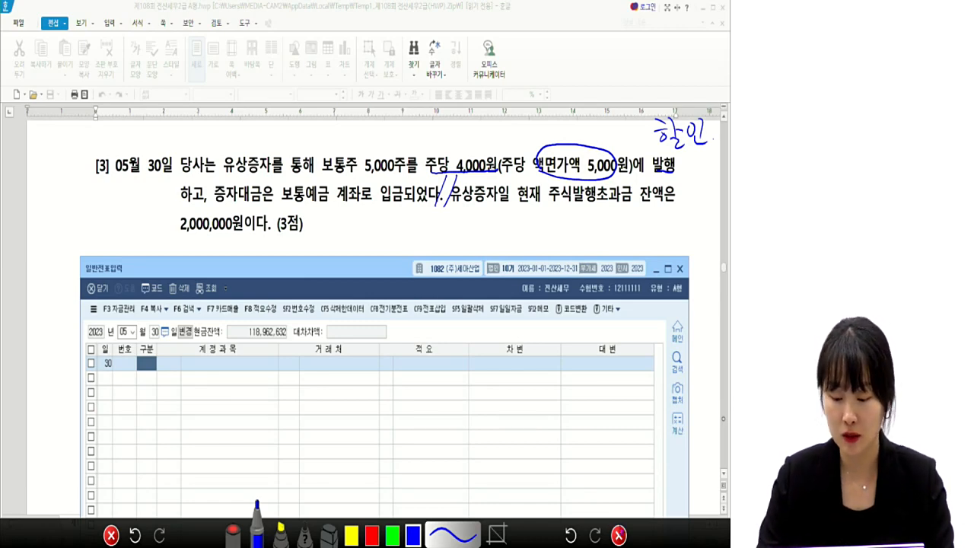
click(618, 536)
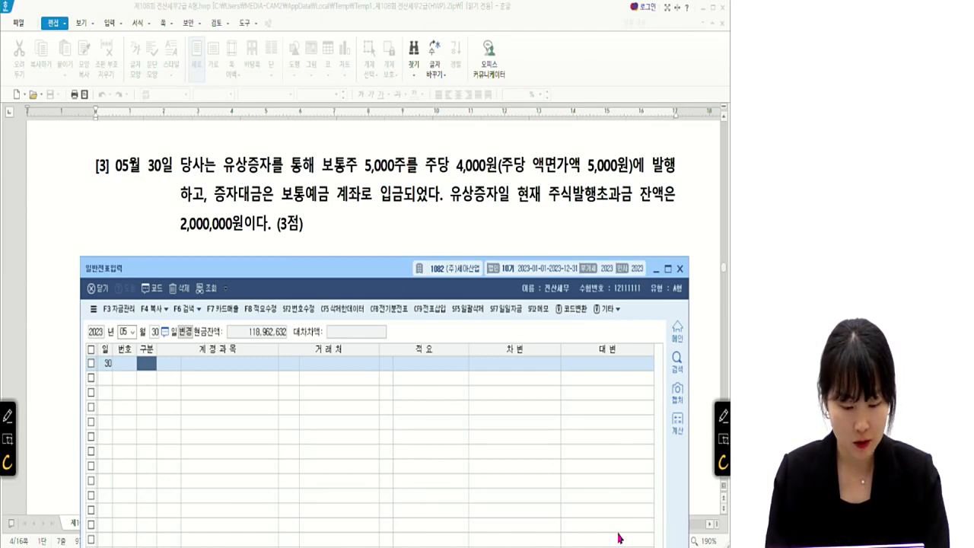
Enter a credit line of 25,000,000 to account 0331 자본금 on the May 30 voucher, leaving its customer and summary blank
text(4)
key(Return)
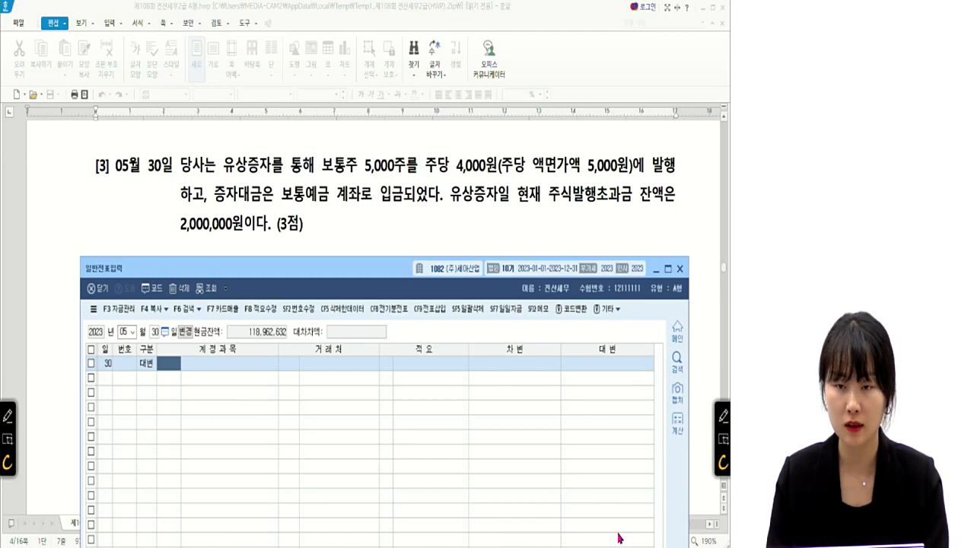
key(F2)
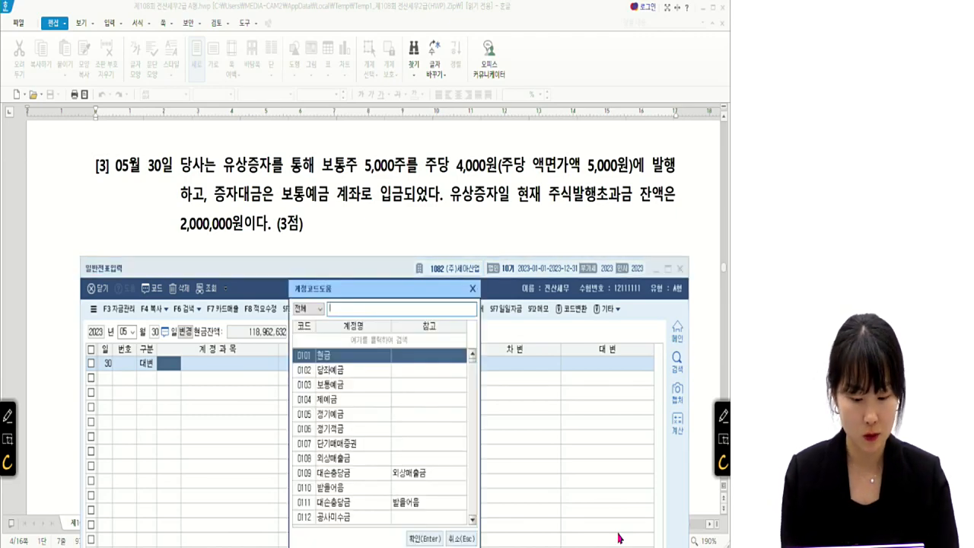
text(자본금)
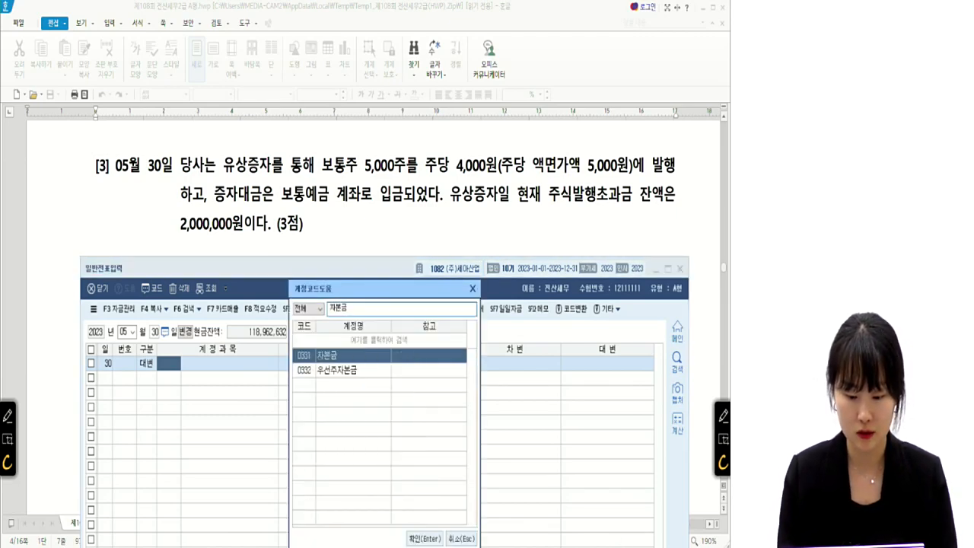
key(Return)
key(Return)
key(Return)
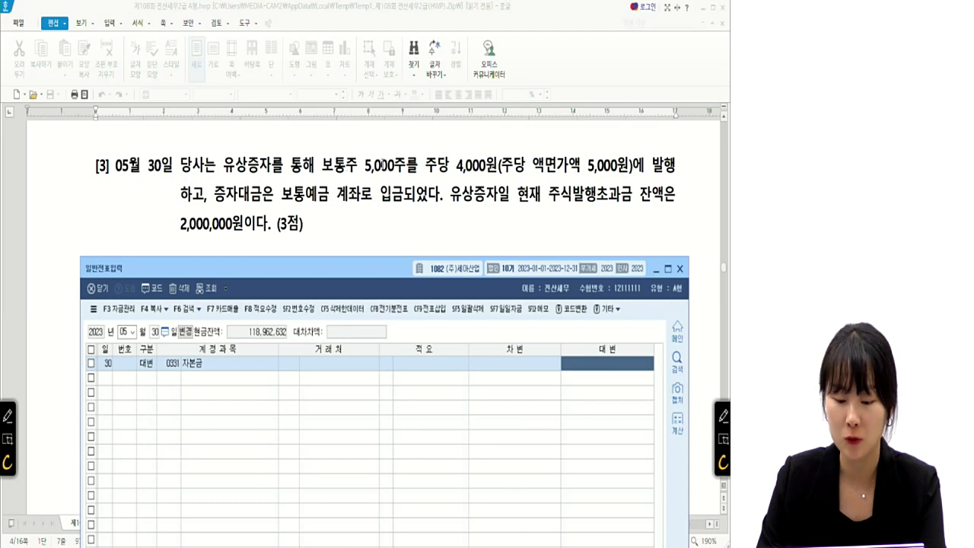
text(25,000)
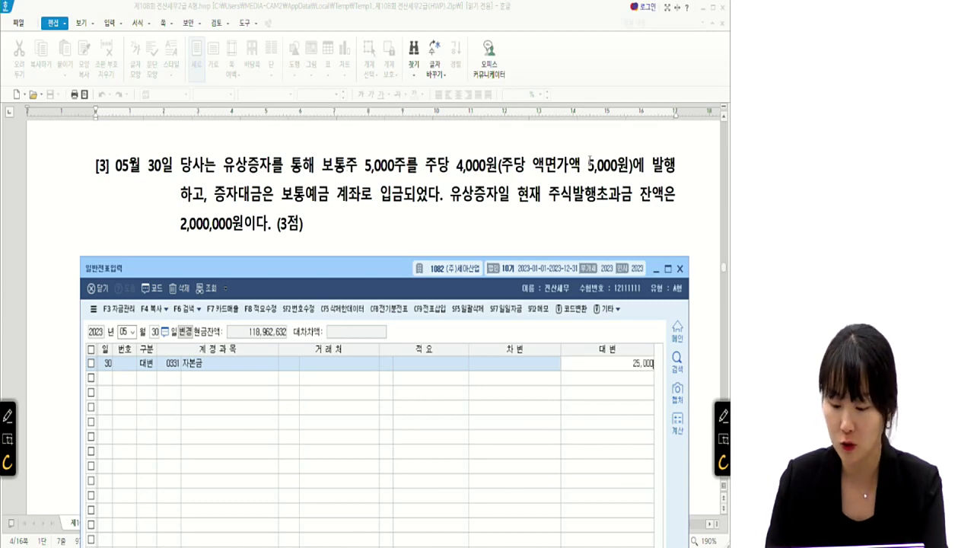
text(,000)
key(Return)
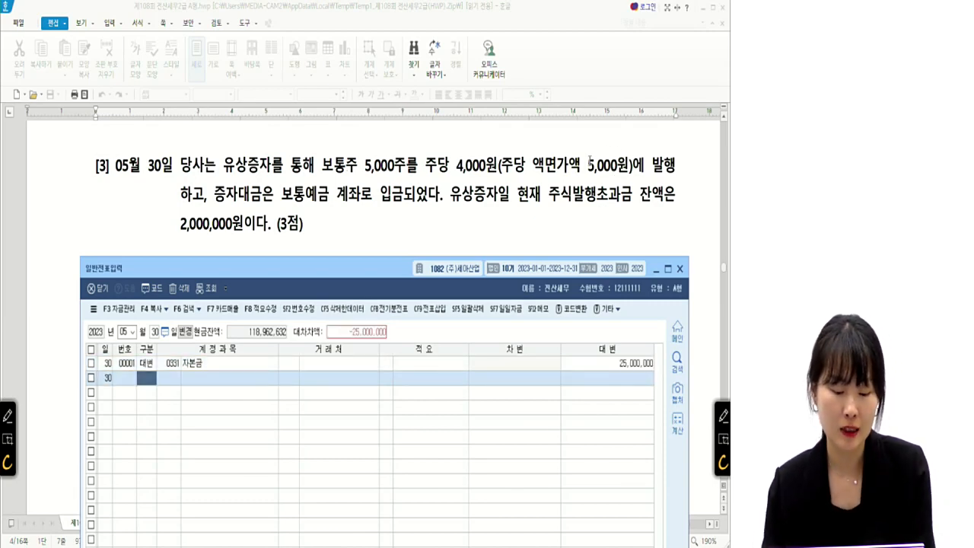
Add a debit line of 20,000,000 to account 0103 보통예금, leaving its customer and summary blank
text(3)
key(Return)
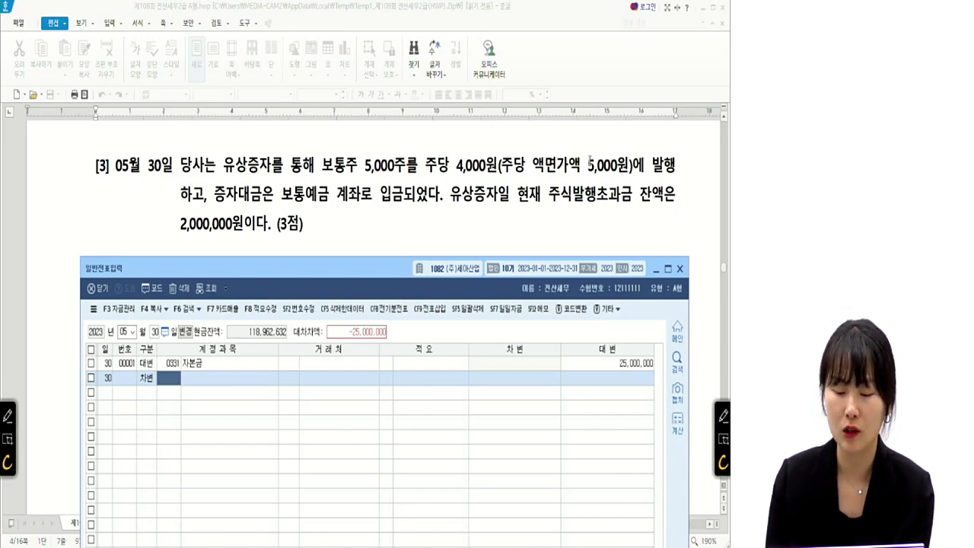
text(103)
key(Return)
key(Return)
key(Return)
key(Return)
key(Return)
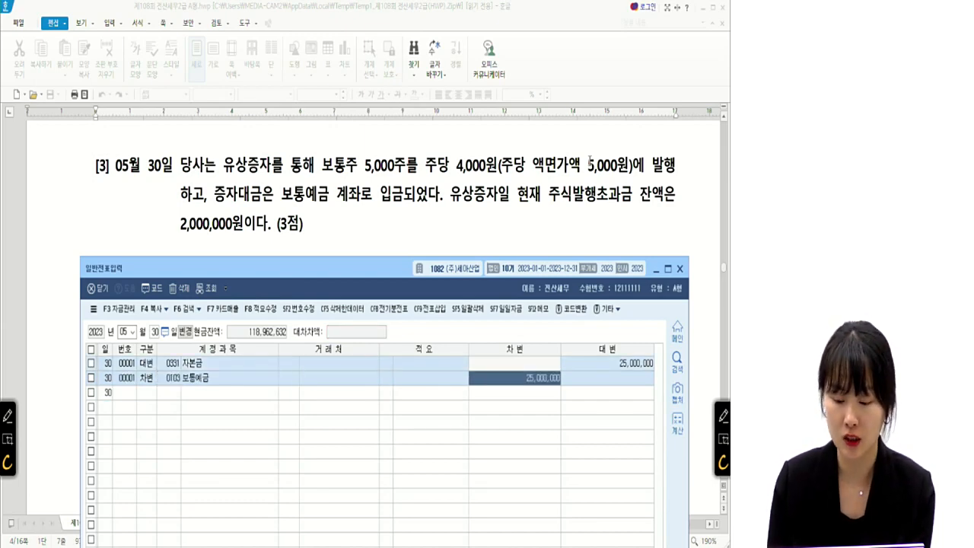
text(20000000)
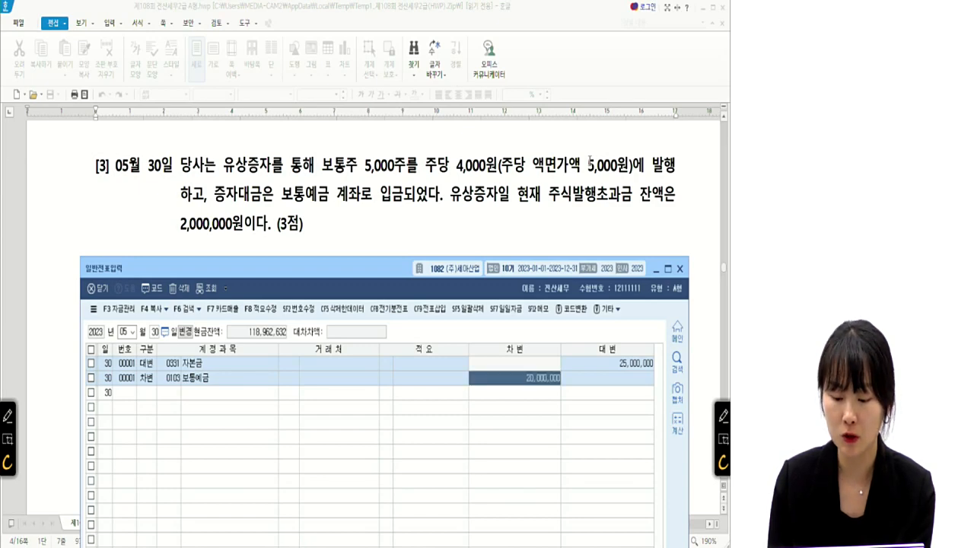
key(Return)
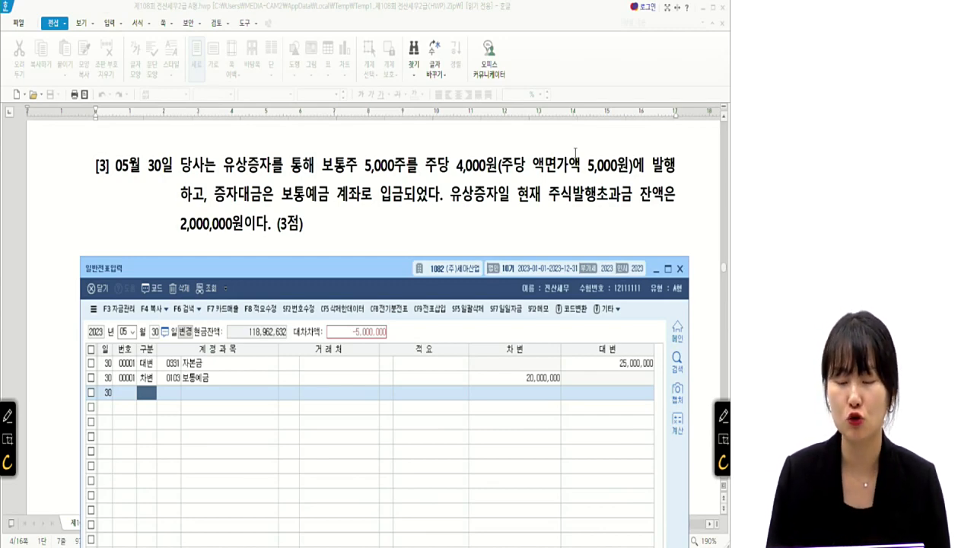
text(4)
key(Return)
key(Left)
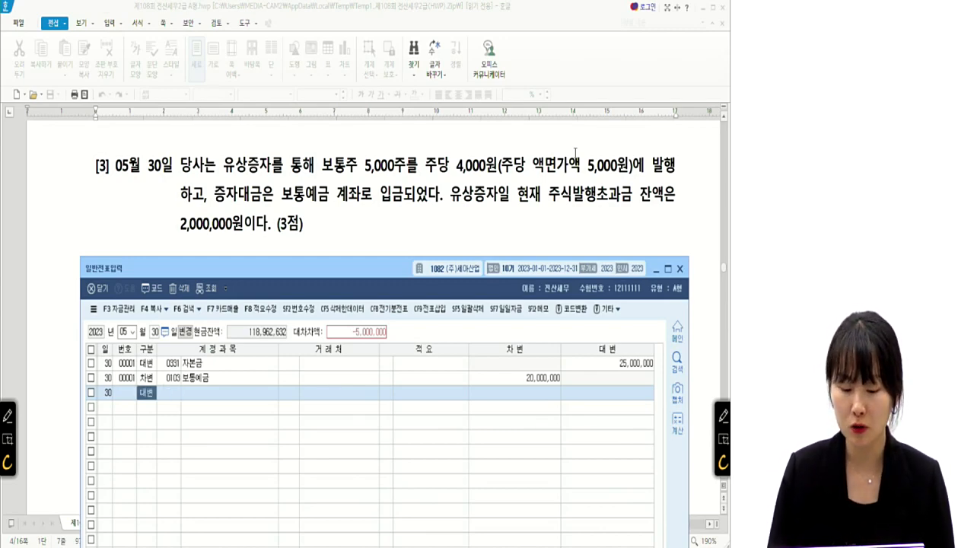
Make the third line a debit and assign it account 0341 주식발행초과금 by searching the accounts for 주식
text(3)
key(Return)
text(주식)
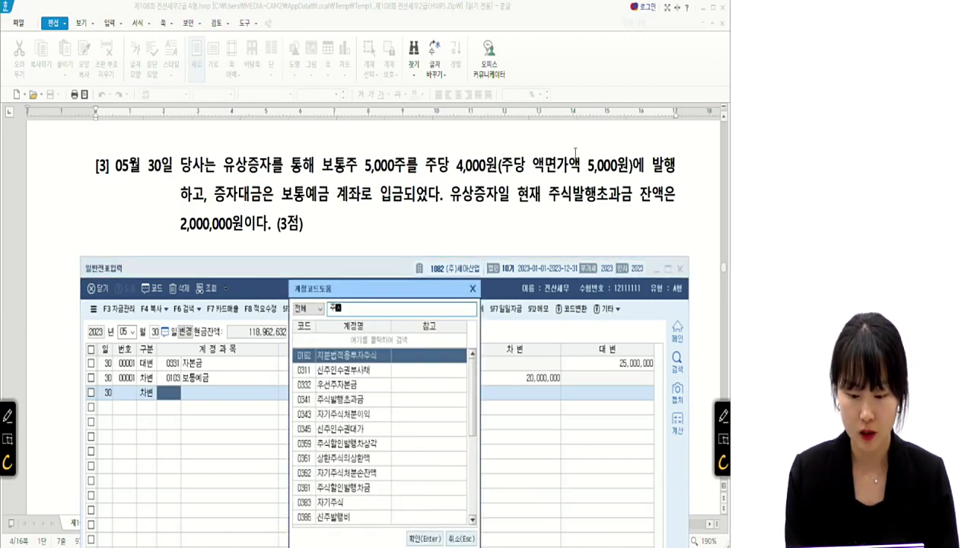
key(Down)
key(Down)
key(Down)
key(Down)
key(Down)
key(Down)
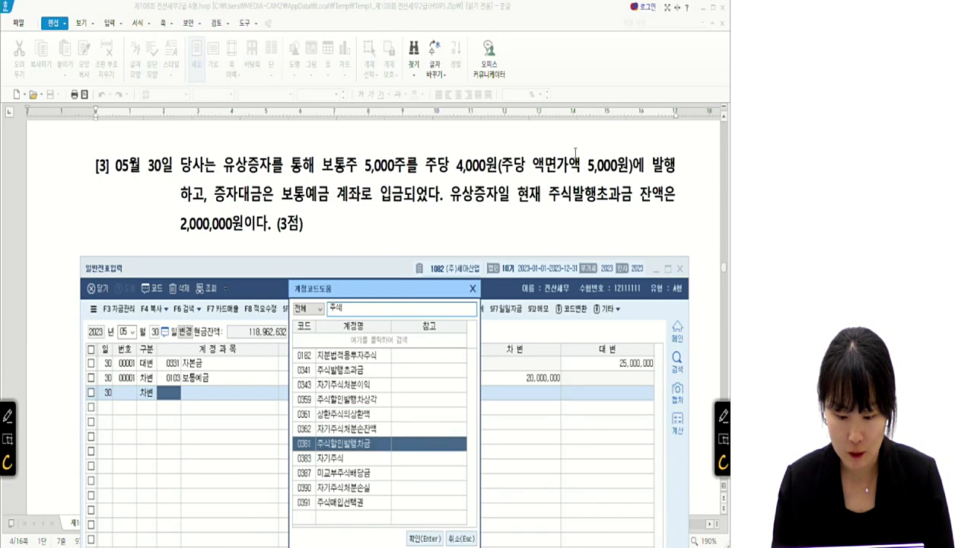
key(Up)
key(Up)
key(Up)
key(Up)
key(Up)
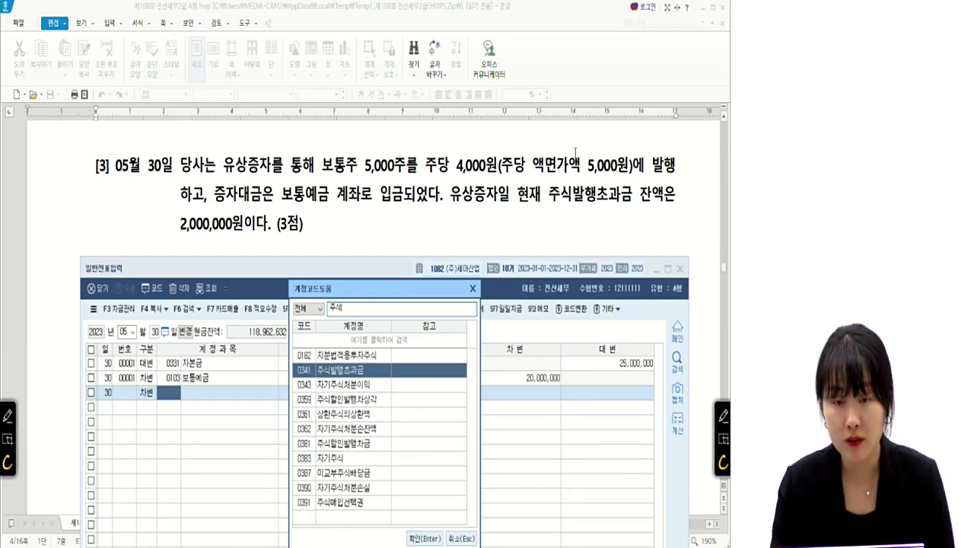
key(Return)
Set the debit amount of the 주식발행초과금 line to 2,000,000, leaving its customer and summary blank
key(Return)
key(Return)
text(2,000,000)
key(Return)
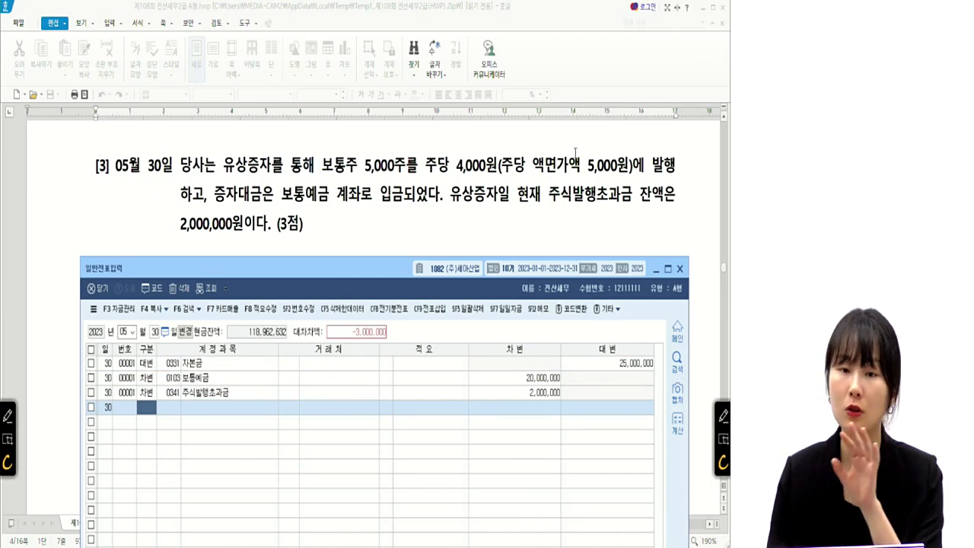
Add the balancing debit line of 3,000,000 to account 0381 주식할인발행차금, leaving its customer and summary blank
text(3)
key(Return)
text(주식할인)
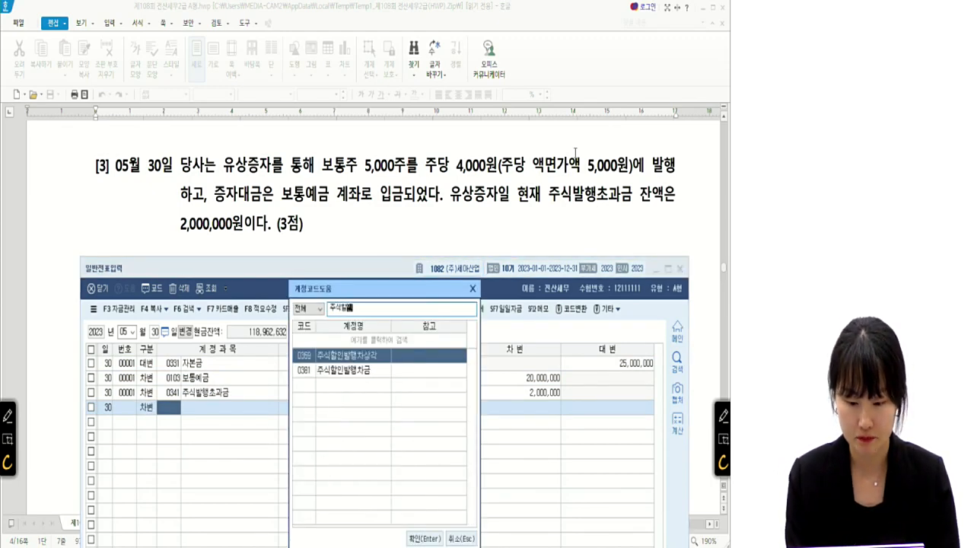
key(Down)
key(Return)
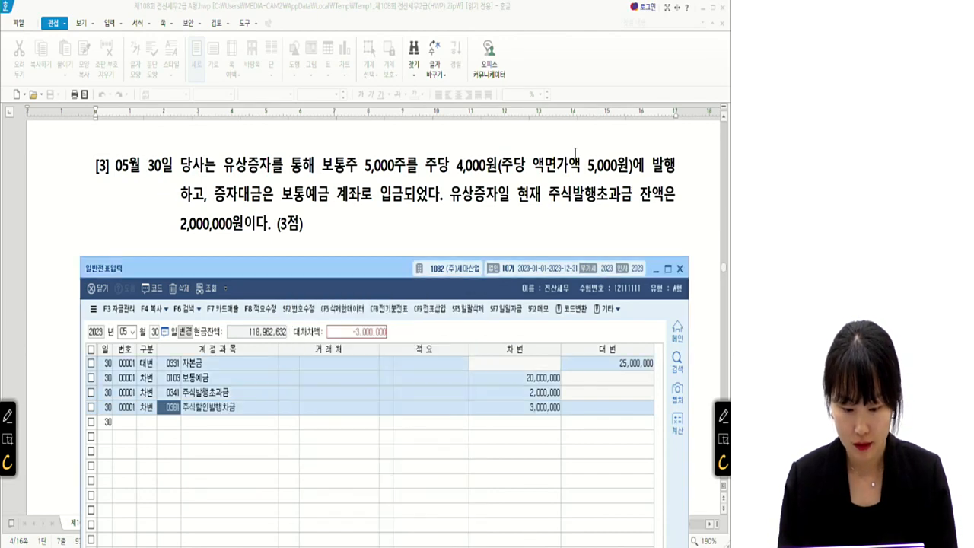
key(Return)
key(Return)
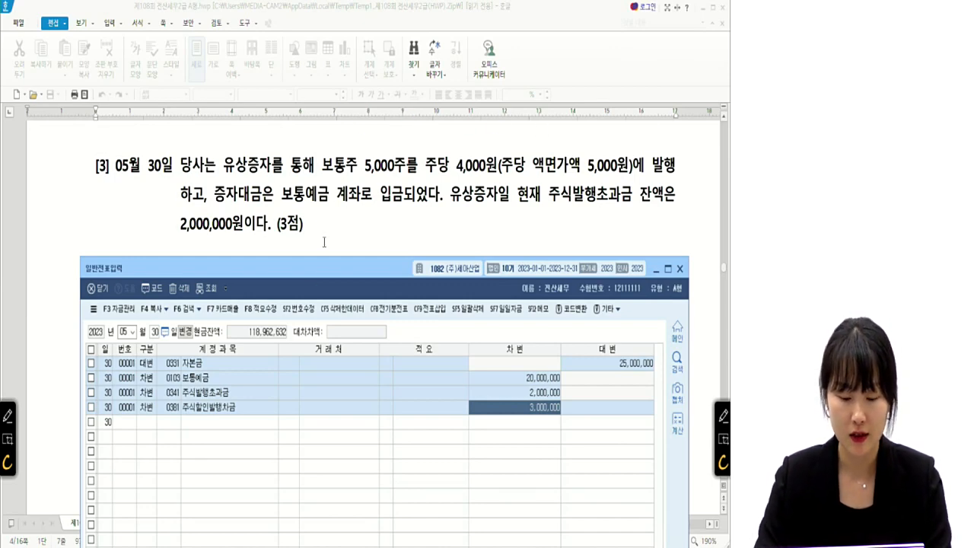
Bring question 4 into view above the entry window and set the voucher date to July 10
scroll(331, 190, down, 3)
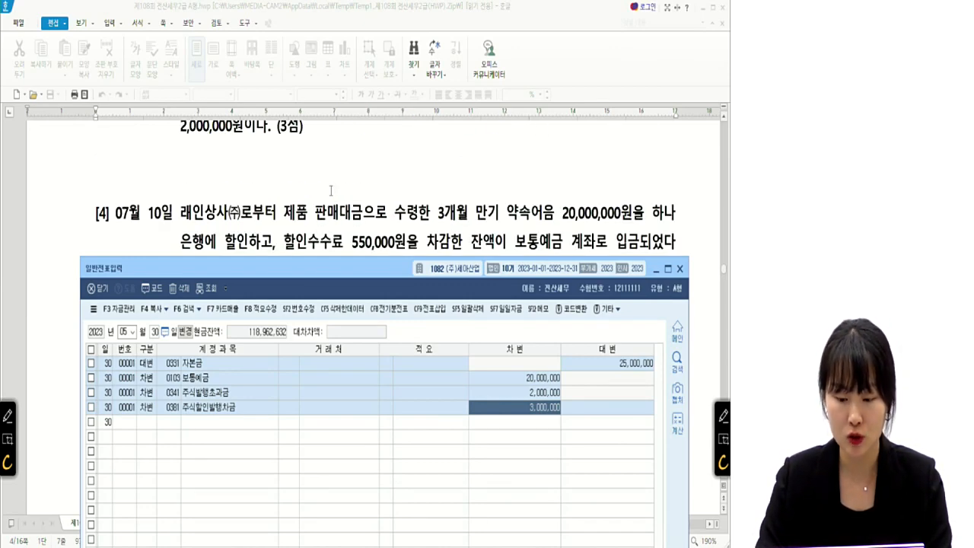
drag(261, 289, 262, 348)
click(127, 389)
text(07)
key(Return)
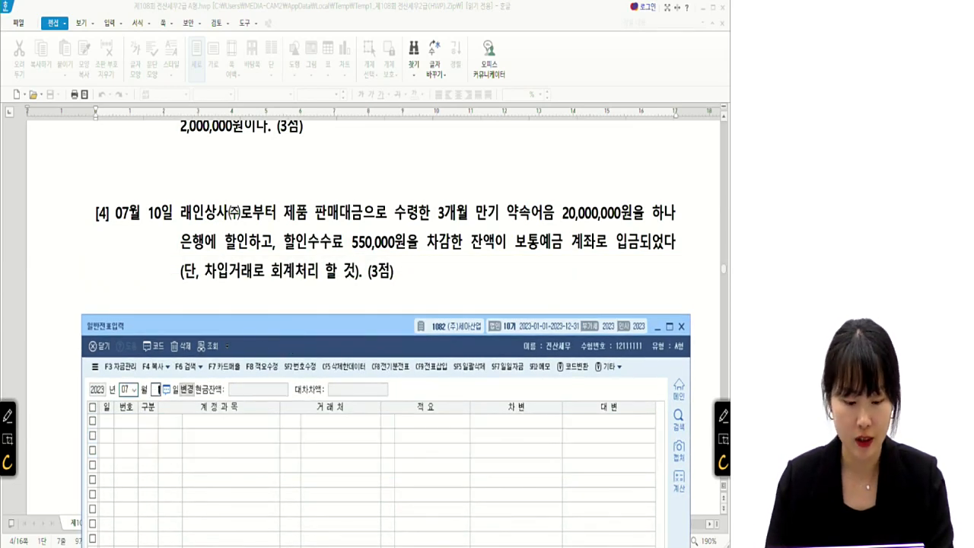
text(10)
key(Return)
drag(268, 327, 262, 312)
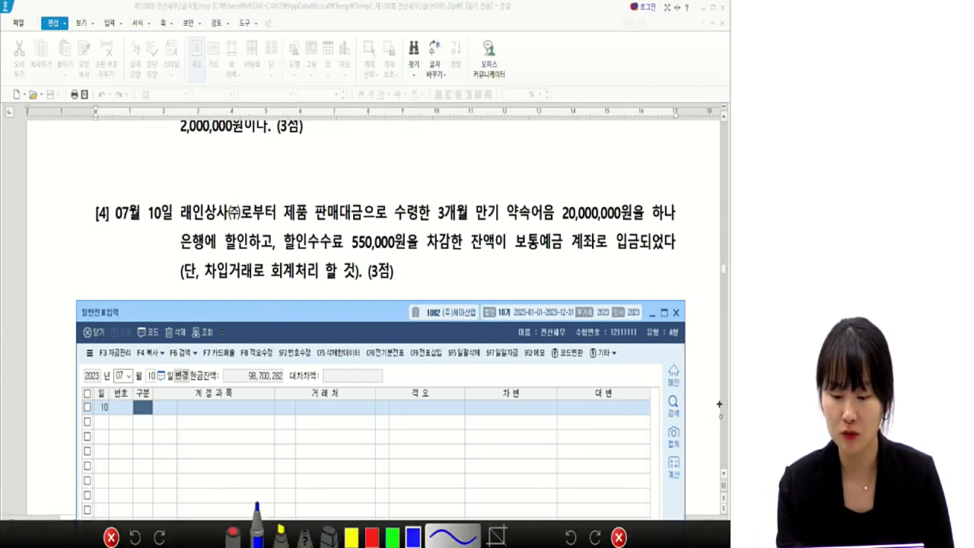
Underline 3개월 만기, 20,000,000원 and 차입거래, circle 약속어음 and 수수료 in question 4, and close the annotation overlay
mouse_move(438, 221)
mouse_down()
mouse_move(502, 226)
mouse_move(534, 188)
mouse_move(509, 221)
mouse_move(631, 225)
mouse_up()
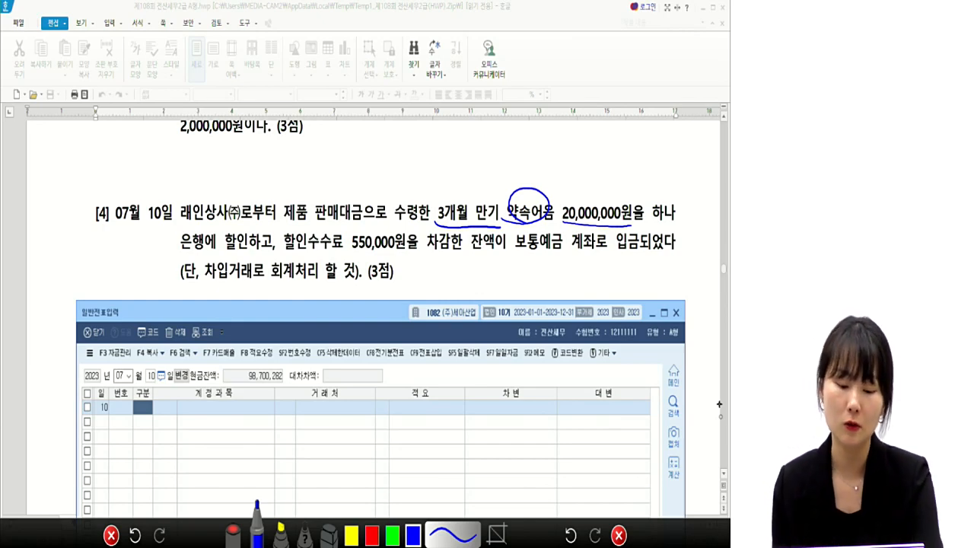
mouse_move(341, 251)
mouse_down()
mouse_move(314, 228)
mouse_move(307, 248)
mouse_up()
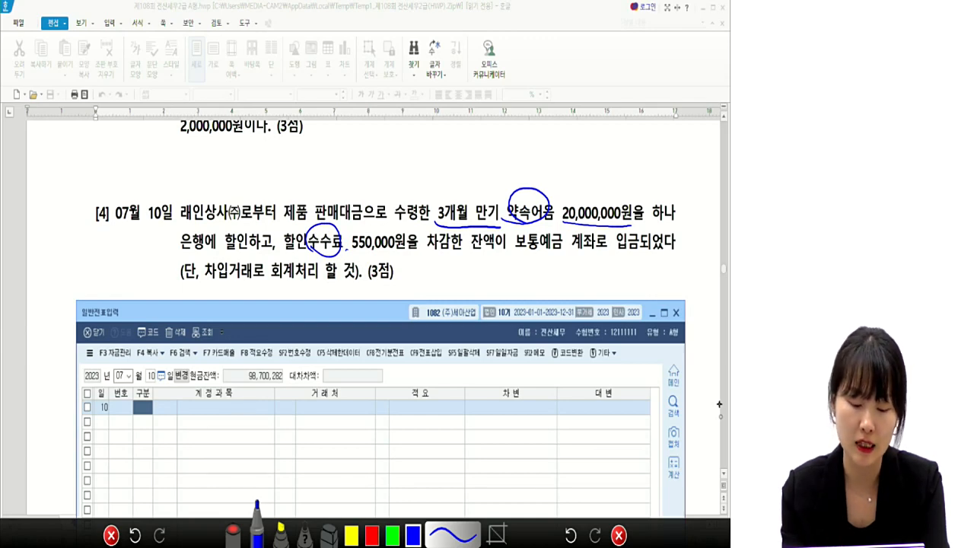
drag(202, 283, 259, 277)
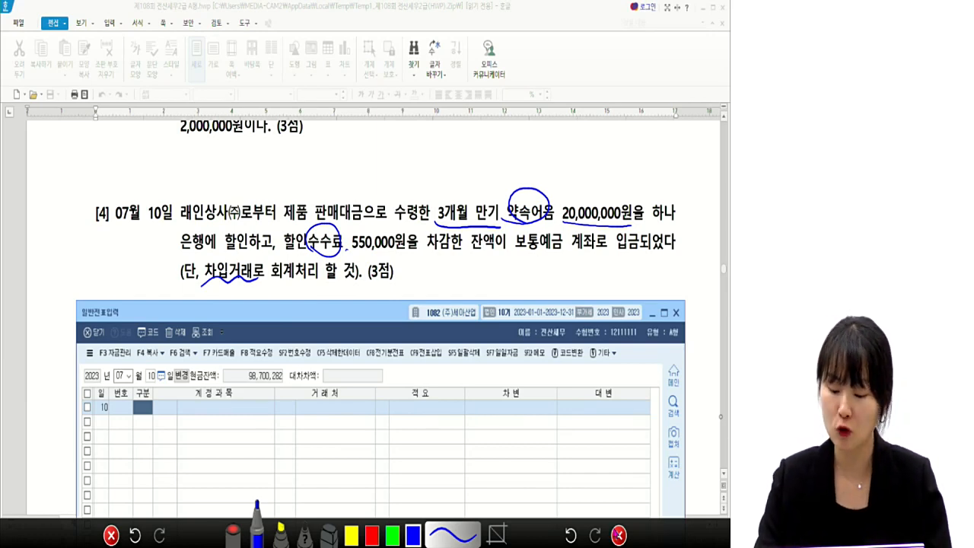
click(618, 535)
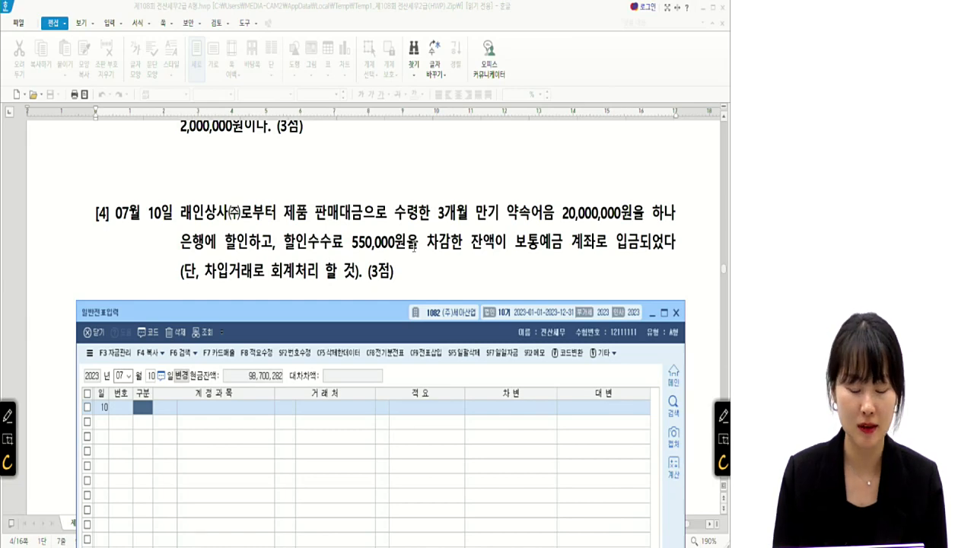
Enter a credit line of 20,000,000 to account 0260 단기차입금 on the July 10 voucher, leaving its customer and summary blank
text(4)
key(Return)
key(F2)
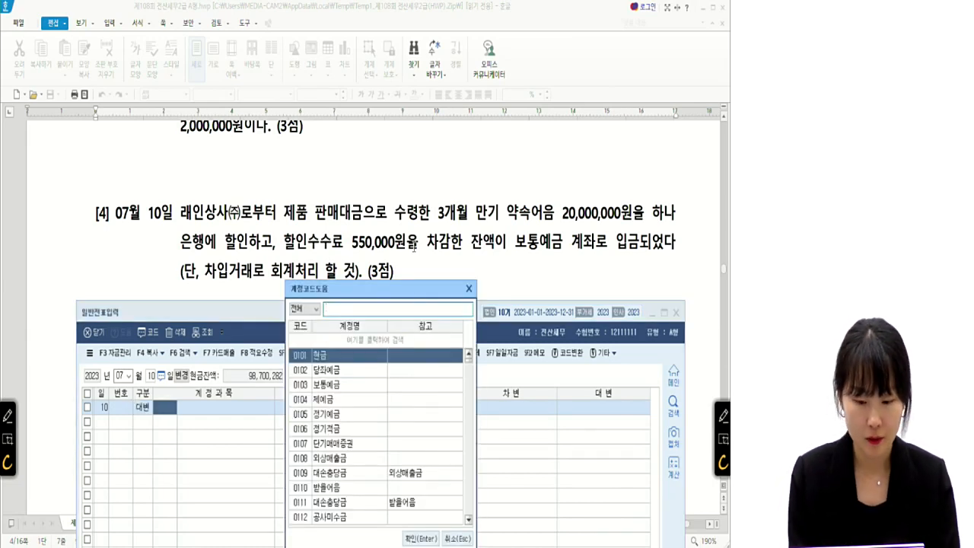
text(단기차입)
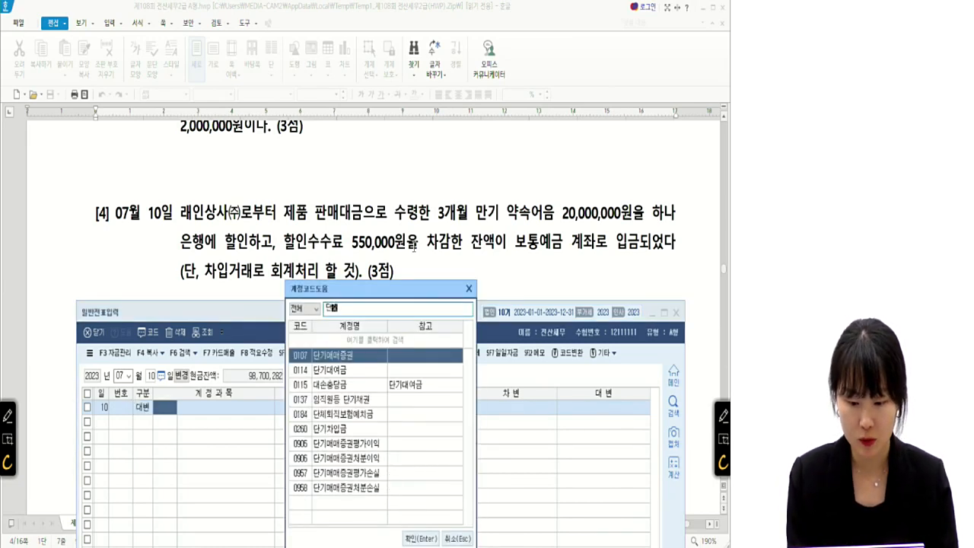
key(Return)
key(Return)
key(Return)
text(20000000)
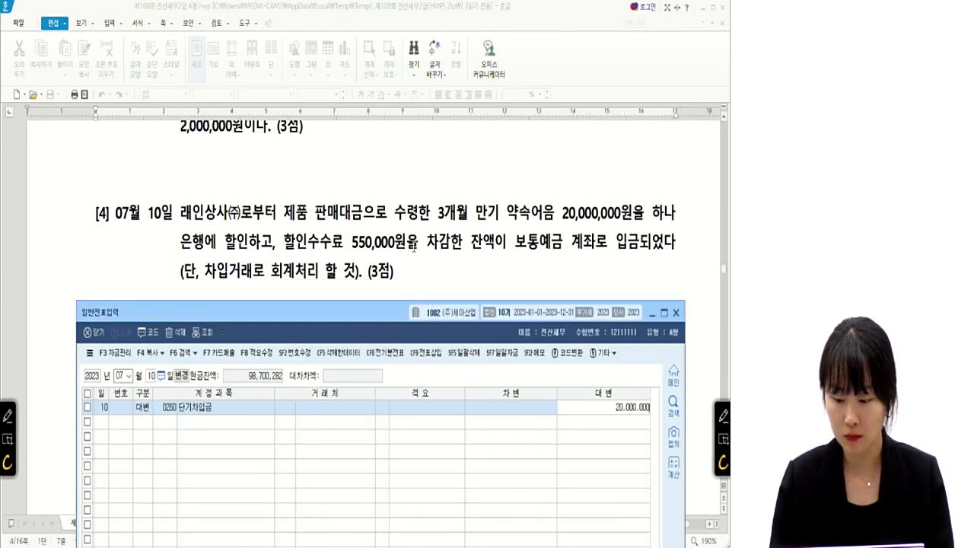
key(Return)
Add a debit line to account 0103 보통예금, leaving its customer and summary blank
text(3)
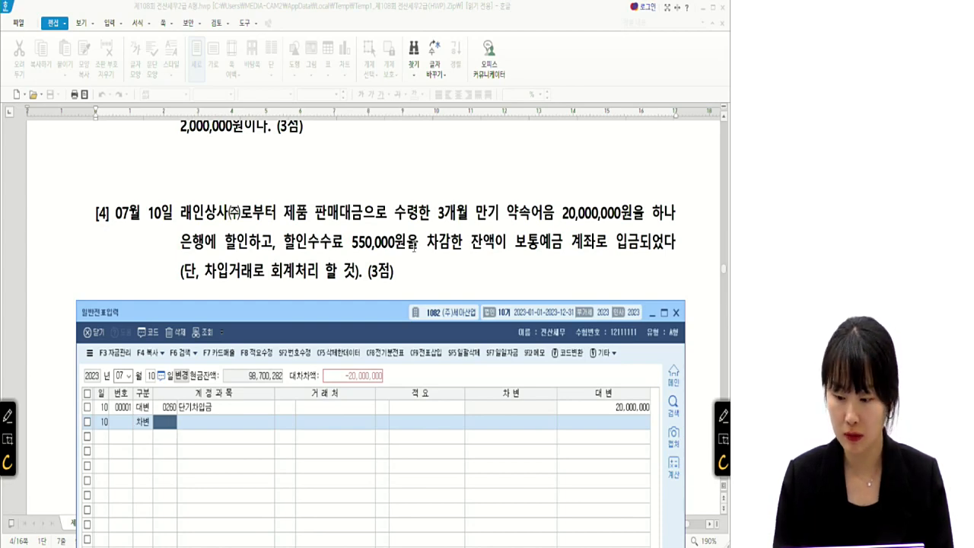
text(103)
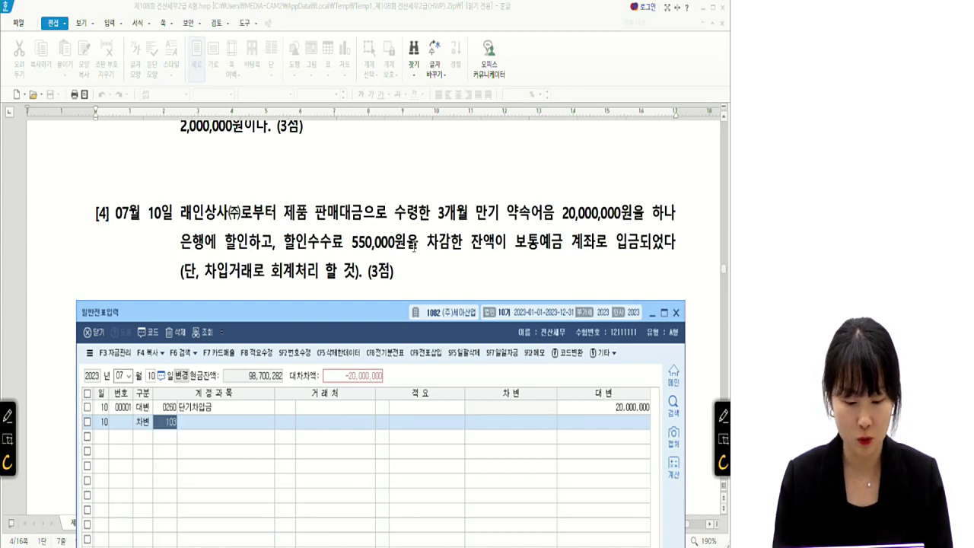
key(Return)
key(Return)
key(Return)
key(Return)
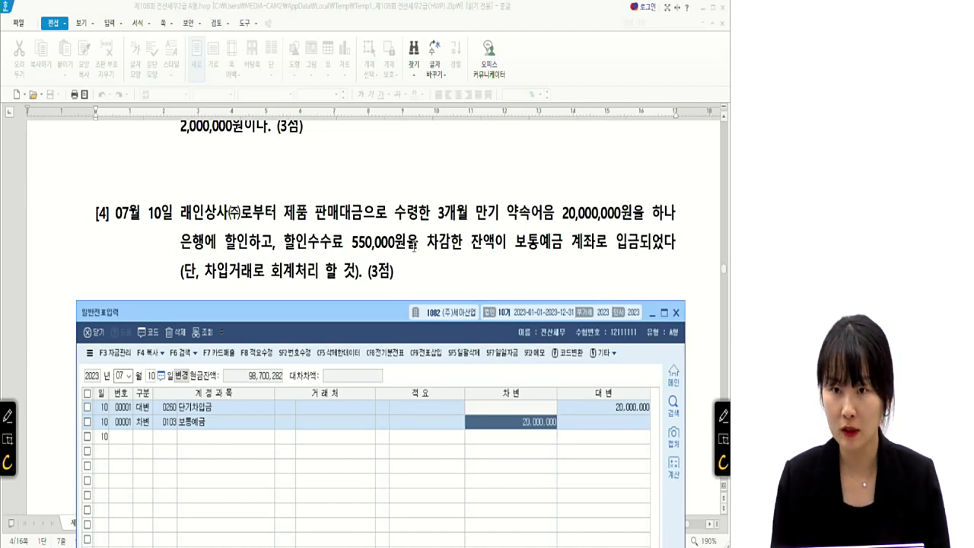
Compute 20,000,000 minus 550,000 with the built-in calculator and close it
click(675, 471)
text(20000000)
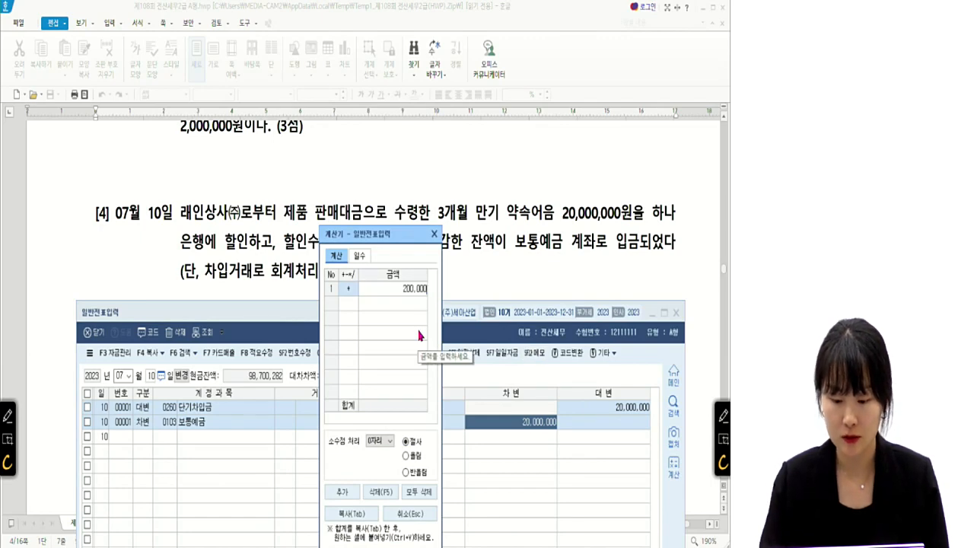
key(Return)
key(minus)
text(550,000)
key(Return)
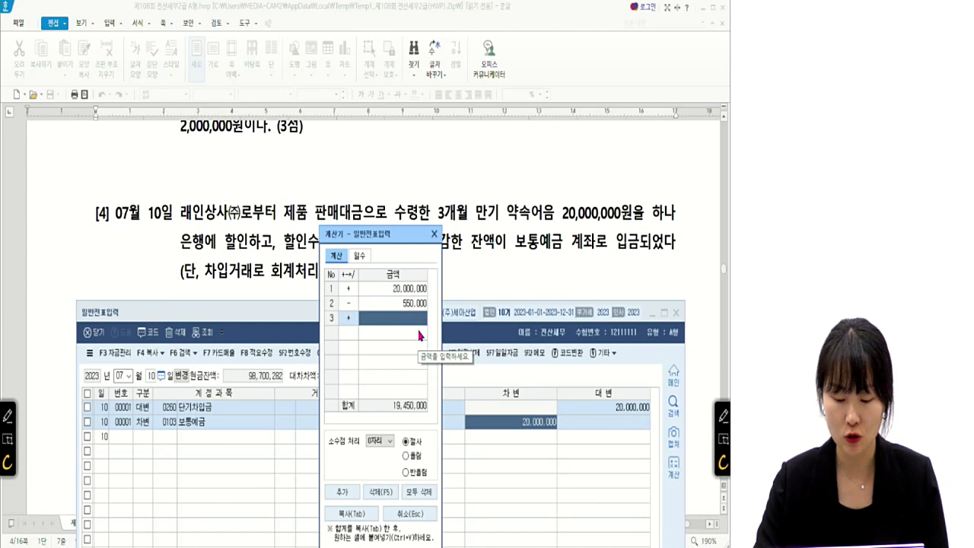
click(435, 234)
Set the debit amount of the 보통예금 line to 19,450,000
text(194,500,000)
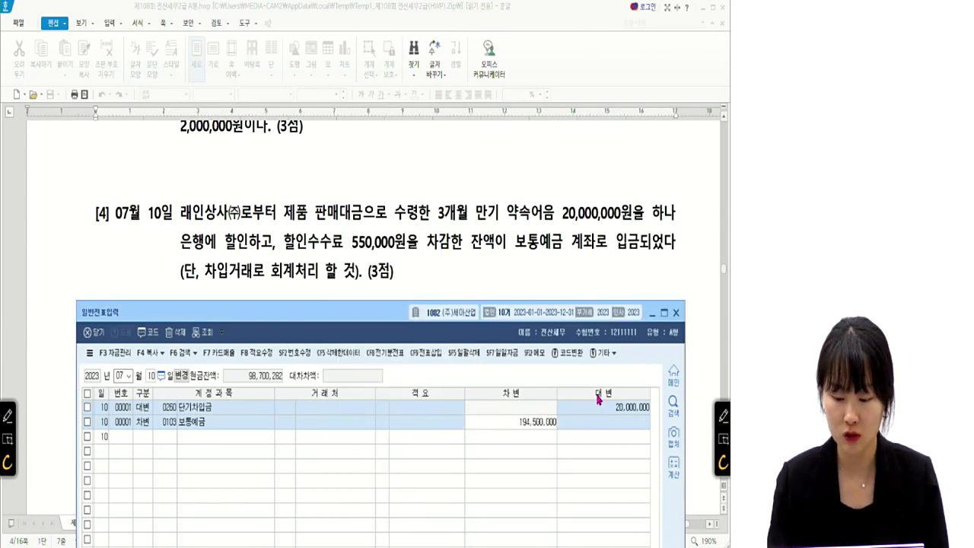
key(BackSpace)
key(Return)
Add a debit line of 550,000 to account 0951 이자비용 on the July 10 voucher
text(3)
key(Return)
key(F2)
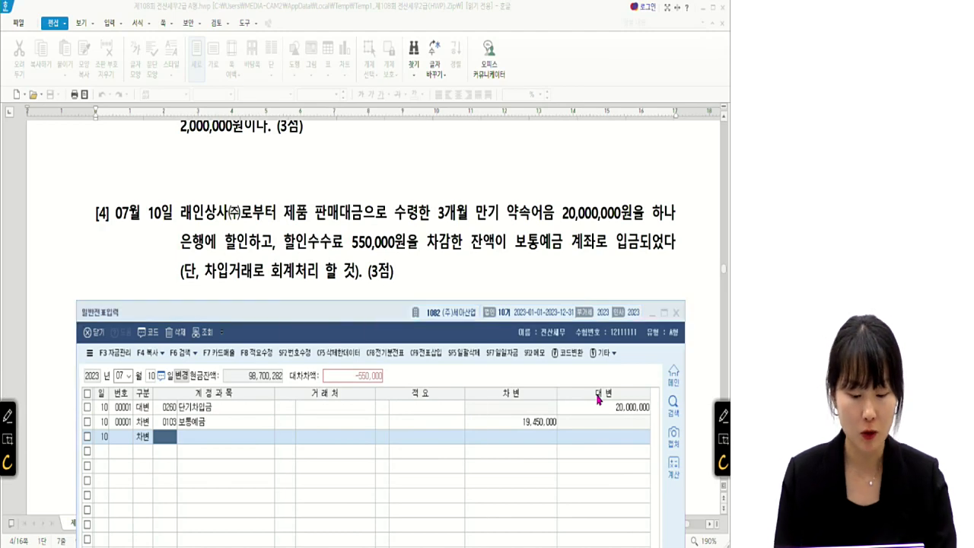
text(이자)
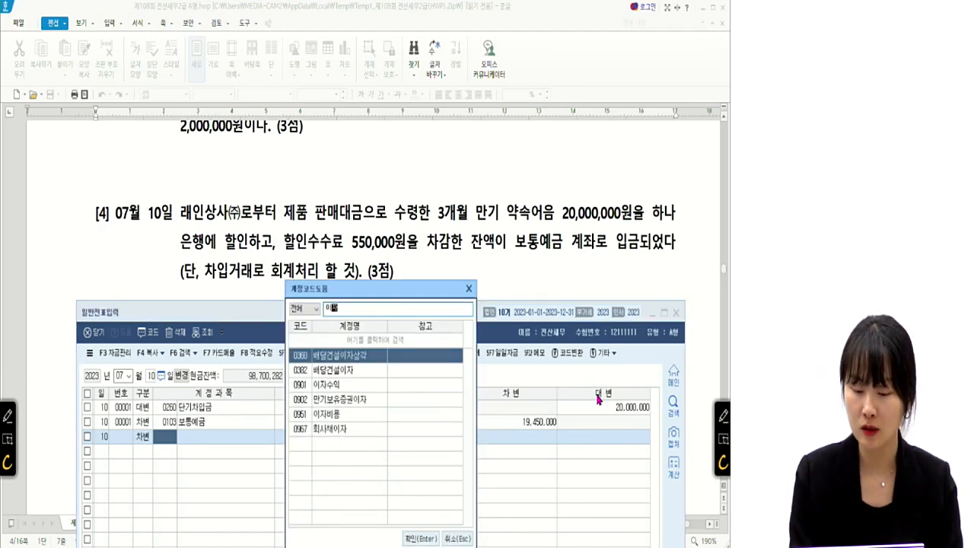
key(Down)
key(Down)
key(Down)
key(Down)
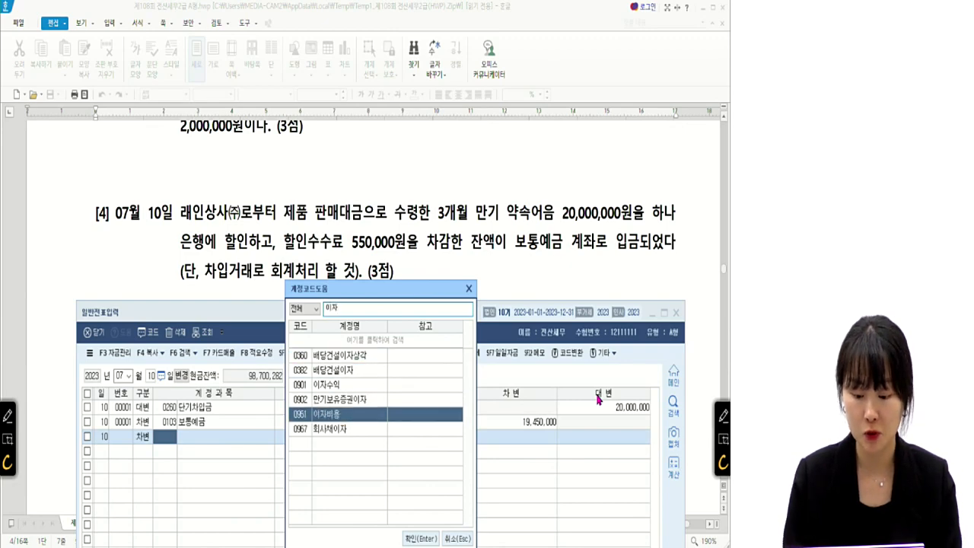
key(Return)
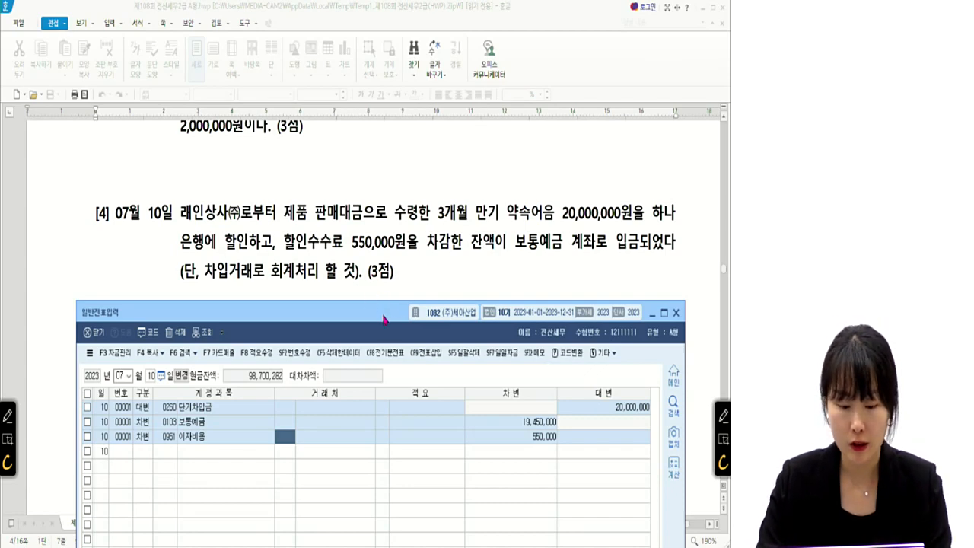
Set the general voucher date to December 13 for question 5 and start a debit line
drag(382, 303, 384, 337)
scroll(323, 236, down, 5)
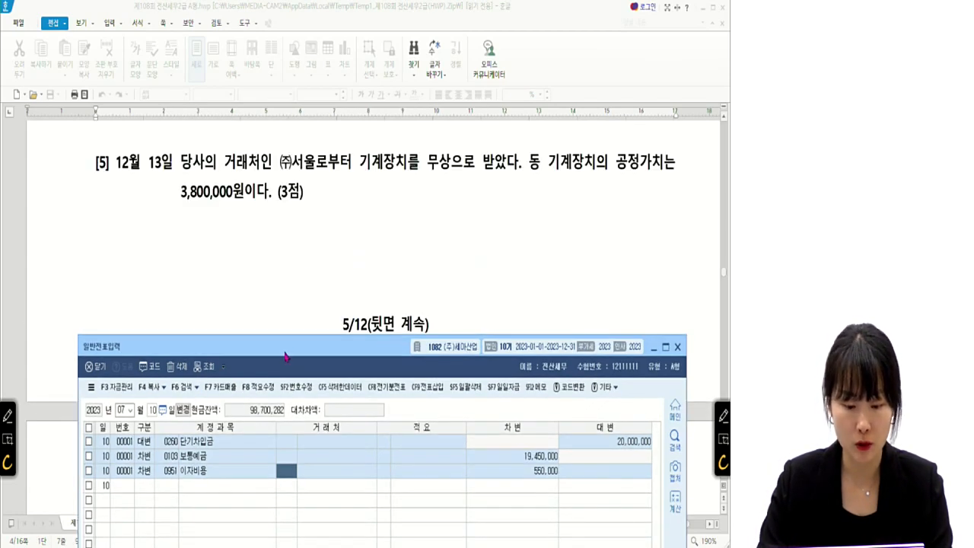
drag(287, 350, 289, 262)
click(122, 321)
text(12)
key(Return)
text(13)
key(Return)
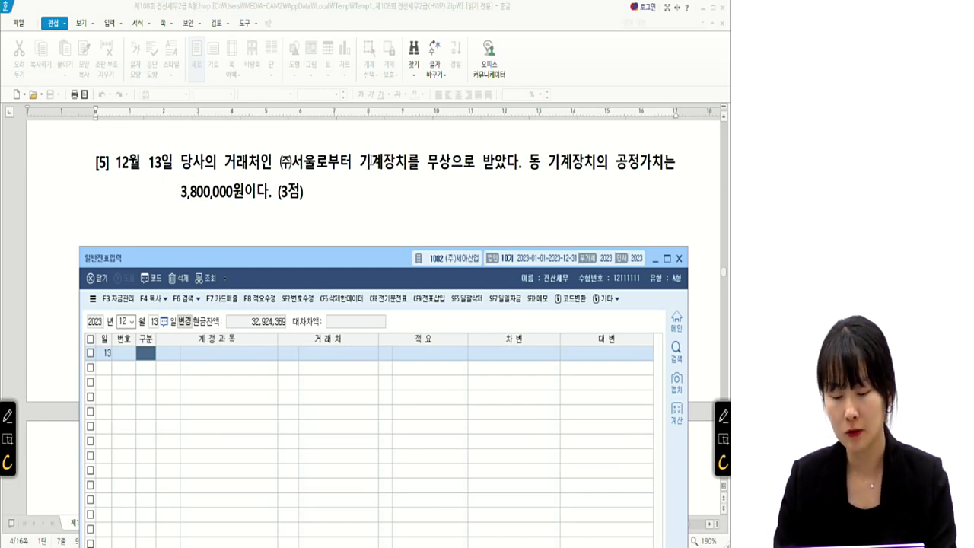
text(310)
key(BackSpace)
key(BackSpace)
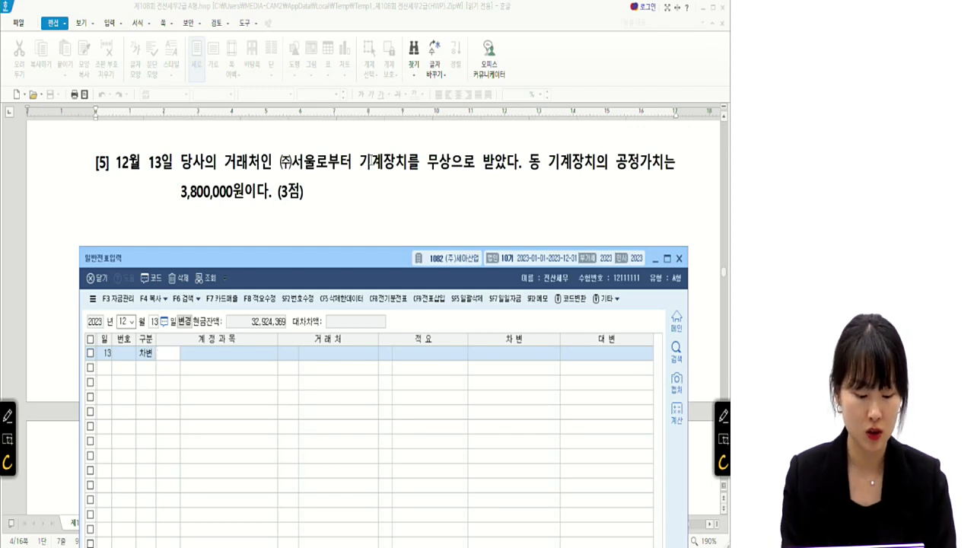
text(기)
key(Return)
key(Down)
key(Down)
key(Down)
key(Down)
key(Down)
key(Down)
key(Down)
key(Down)
key(Down)
key(Down)
key(Down)
key(Down)
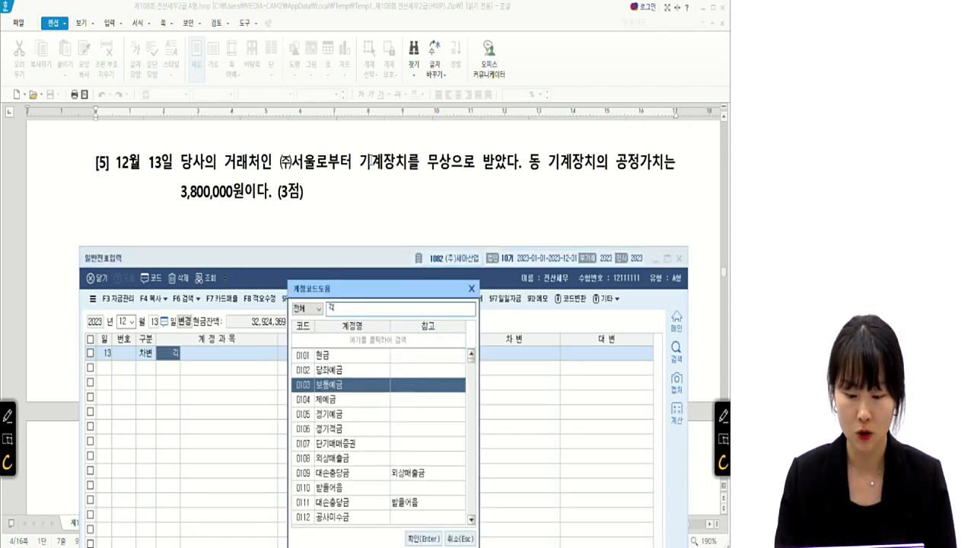
key(Down)
key(Escape)
key(BackSpace)
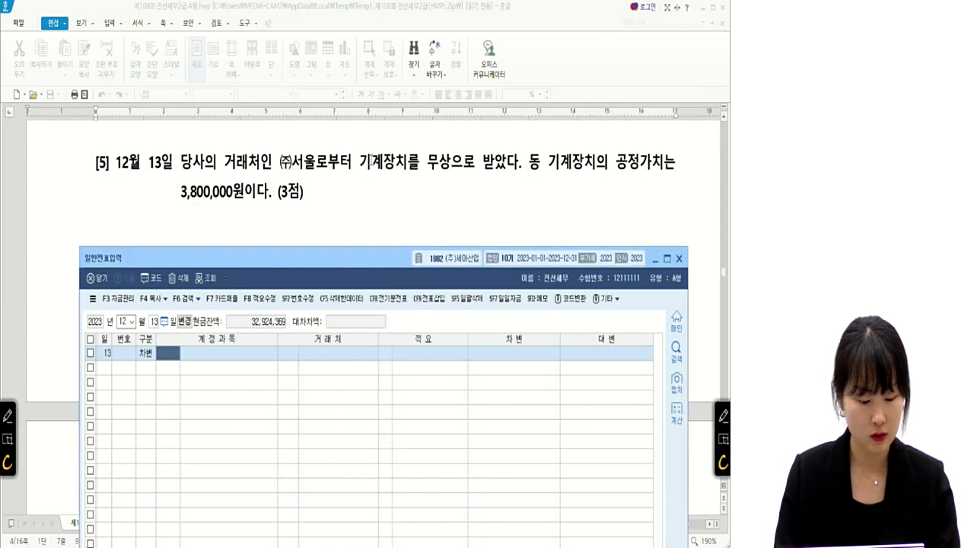
Assign account 0206 기계장치 to the debit line with 3,800,000, leaving its customer and summary blank
key(F2)
text(기계)
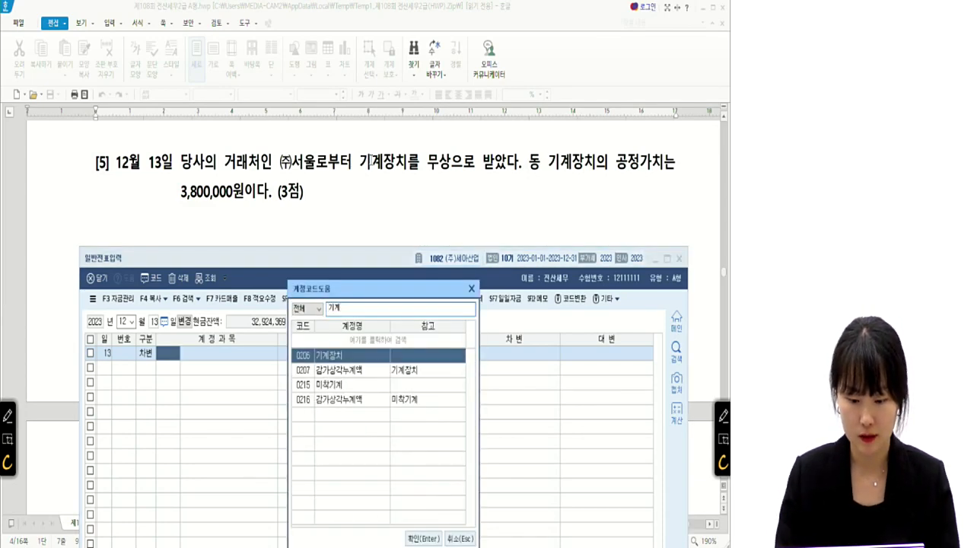
key(Return)
key(Return)
key(Return)
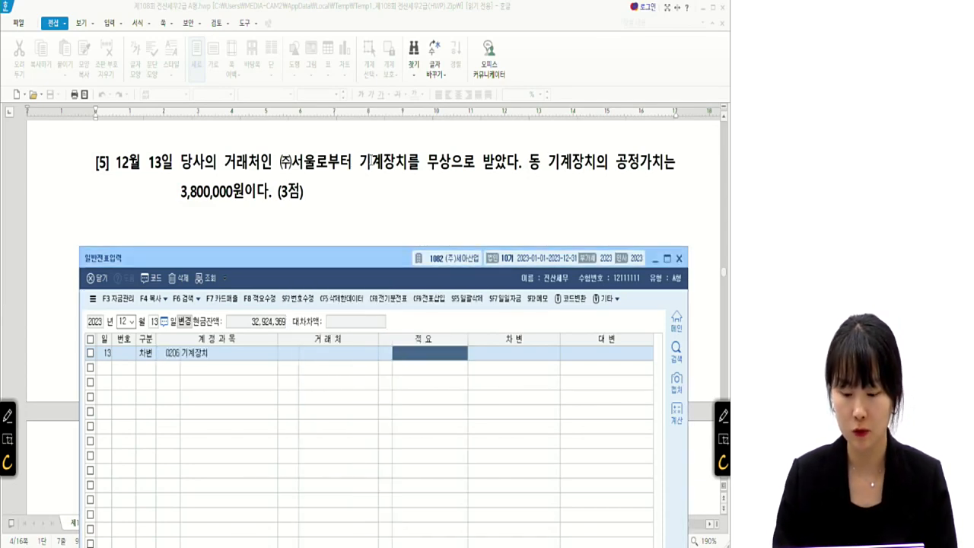
key(Return)
text(3800000)
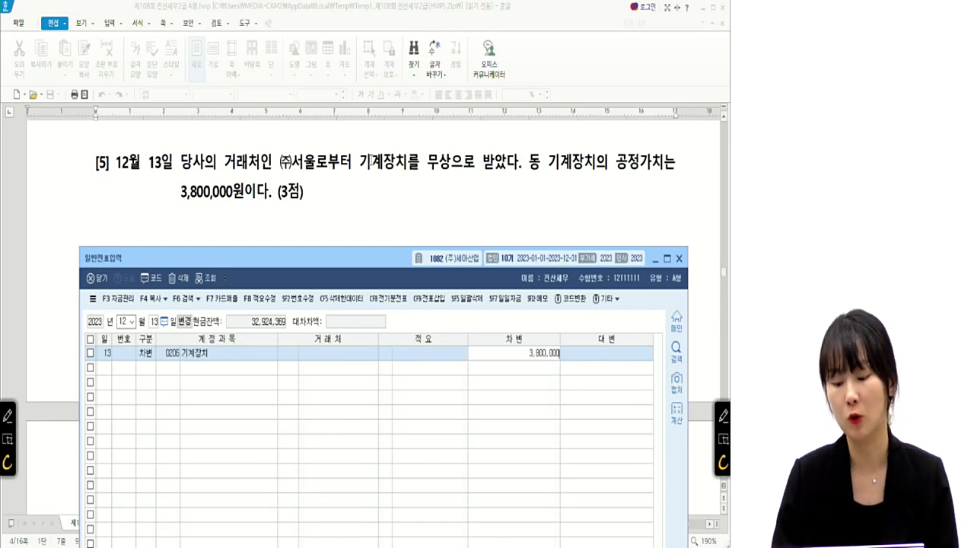
key(Return)
Add a credit line of 3,800,000 to account 0917 자산수증이익 on the December 13 voucher
text(4)
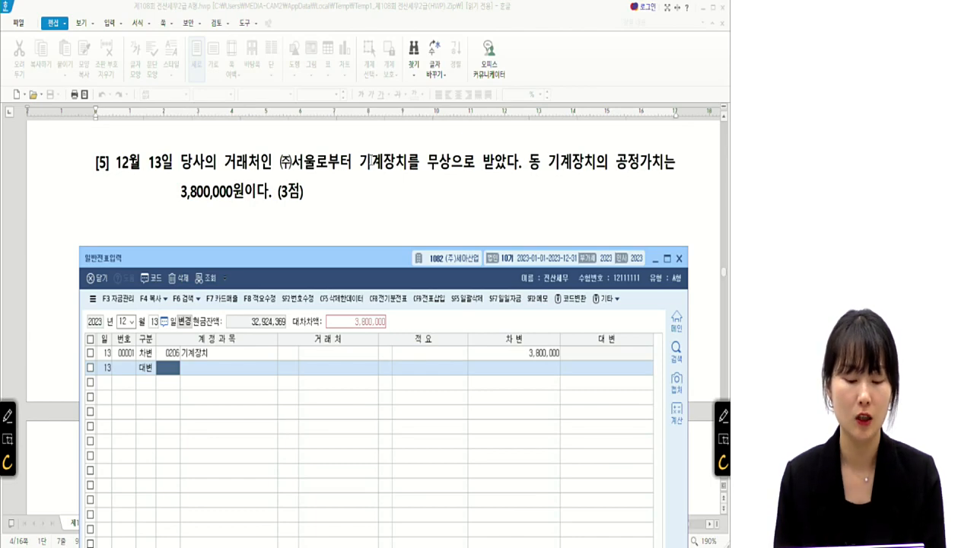
key(F2)
text(자산)
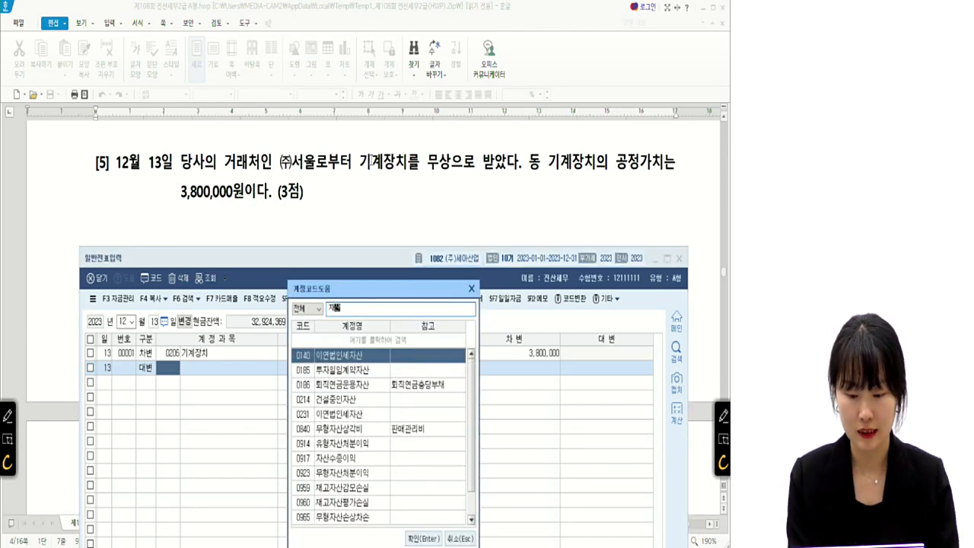
text(수)
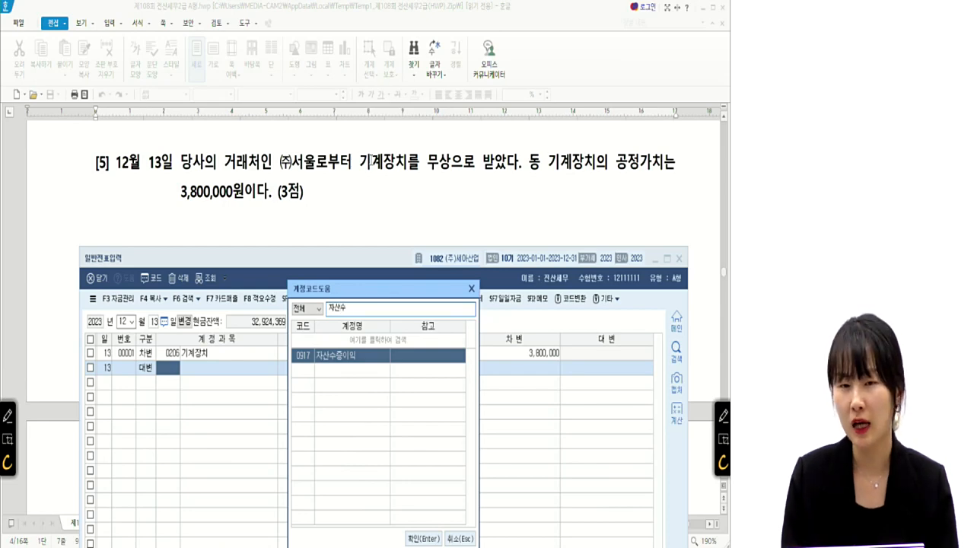
key(Return)
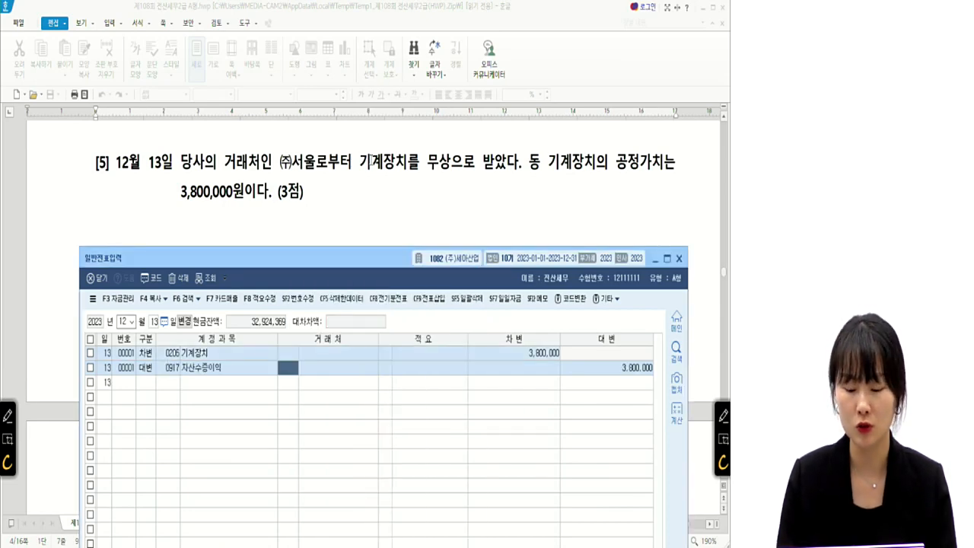
Bring problem 2 of the exam document into view and close the 일반전표입력 window
drag(373, 256, 375, 448)
scroll(346, 285, down, 3)
scroll(346, 285, down, 3)
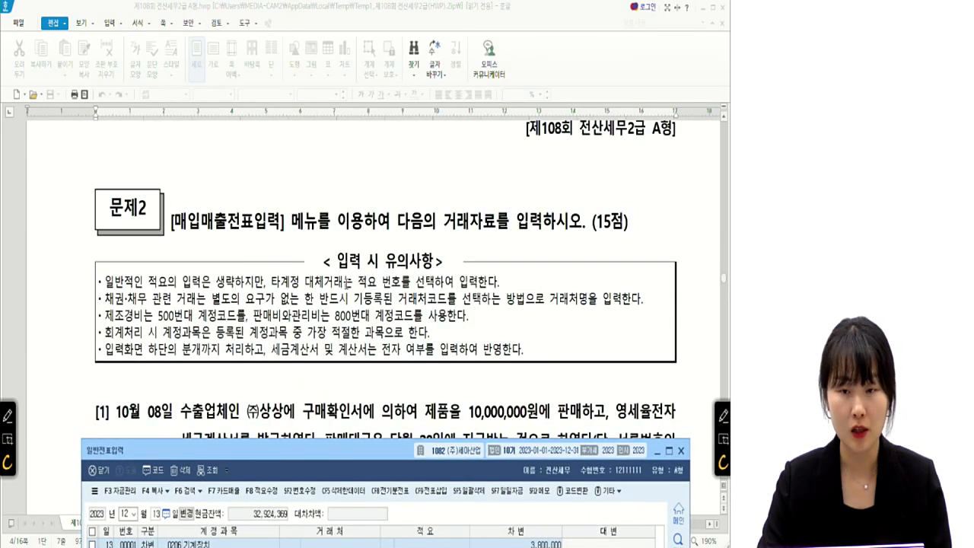
click(680, 450)
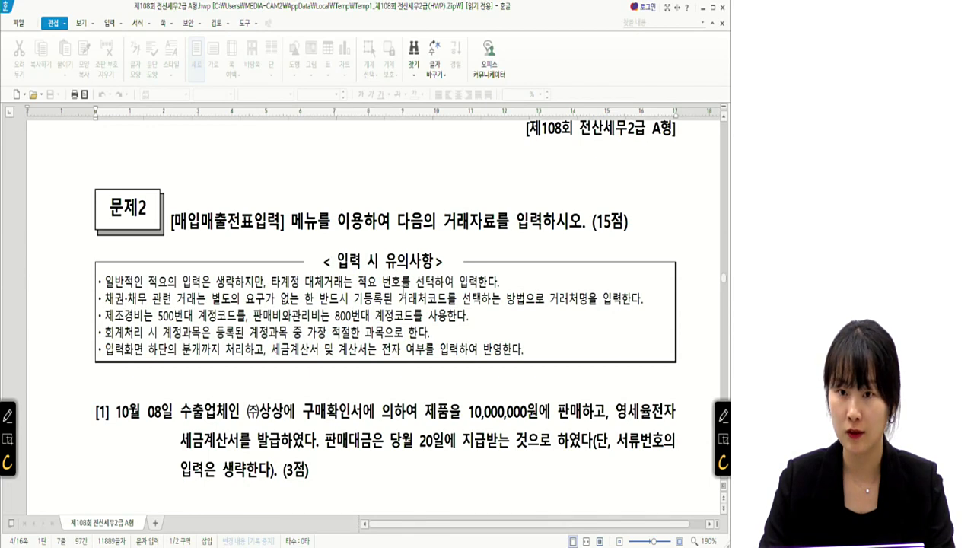
Open 매입매출전표입력 from the KcLep main window and arrange it so question 1 of problem 2 stays readable
scroll(316, 225, down, 2)
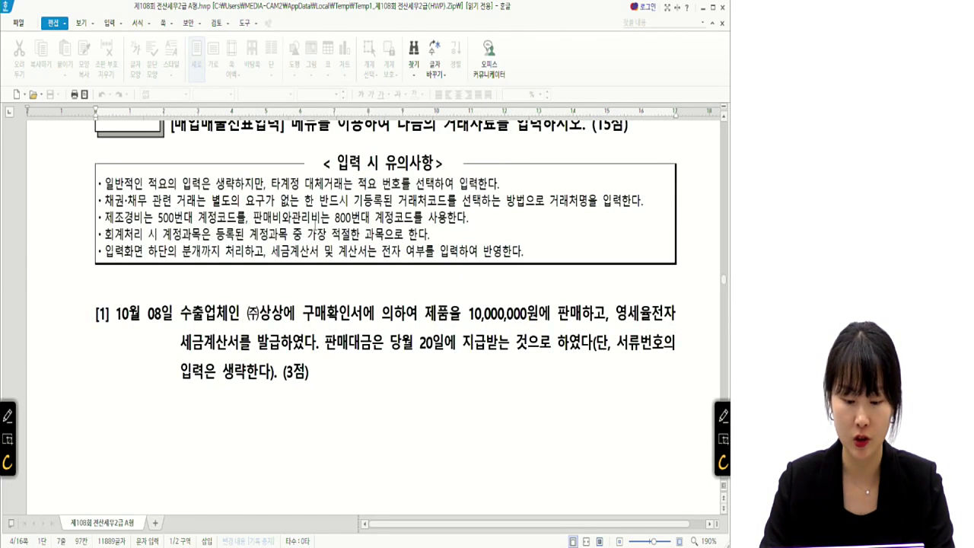
scroll(318, 220, down, 2)
click(374, 537)
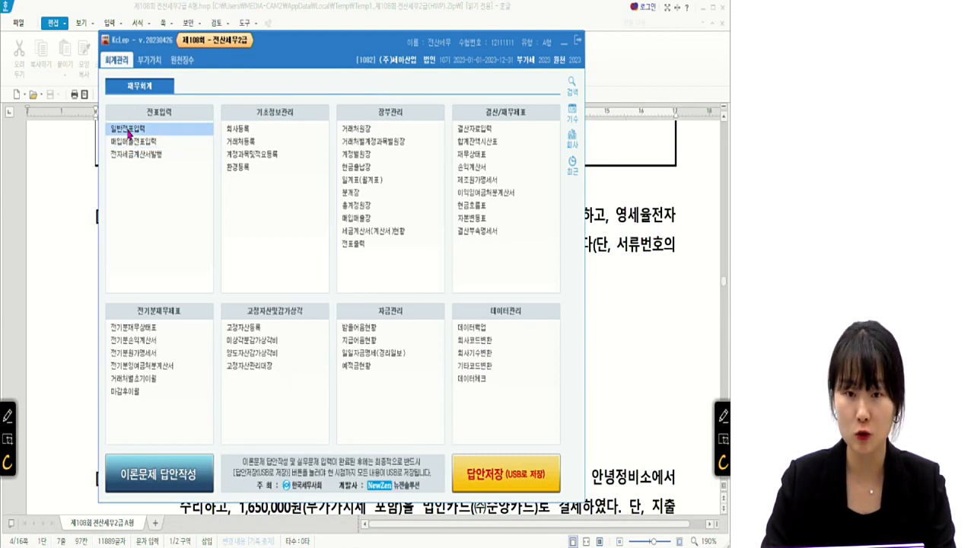
click(133, 141)
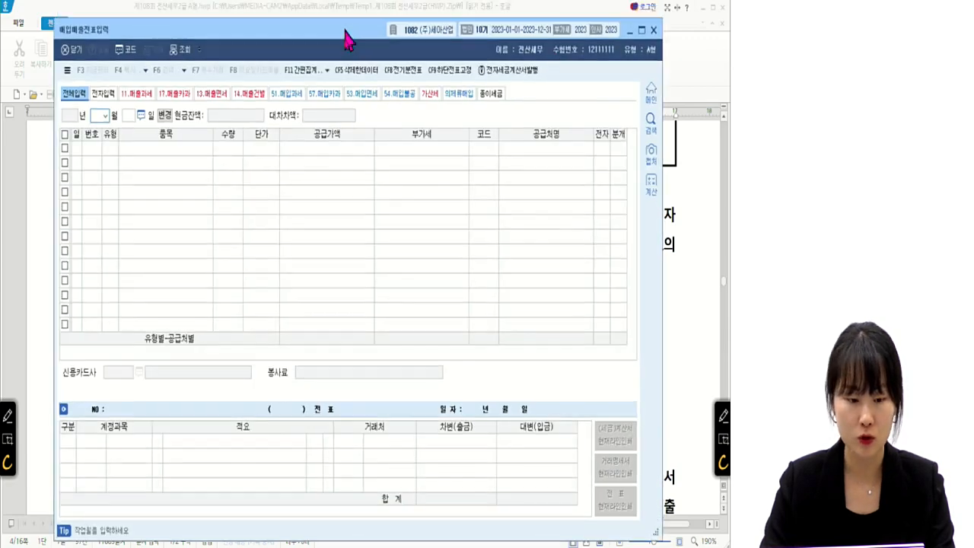
drag(343, 37, 330, 318)
click(564, 44)
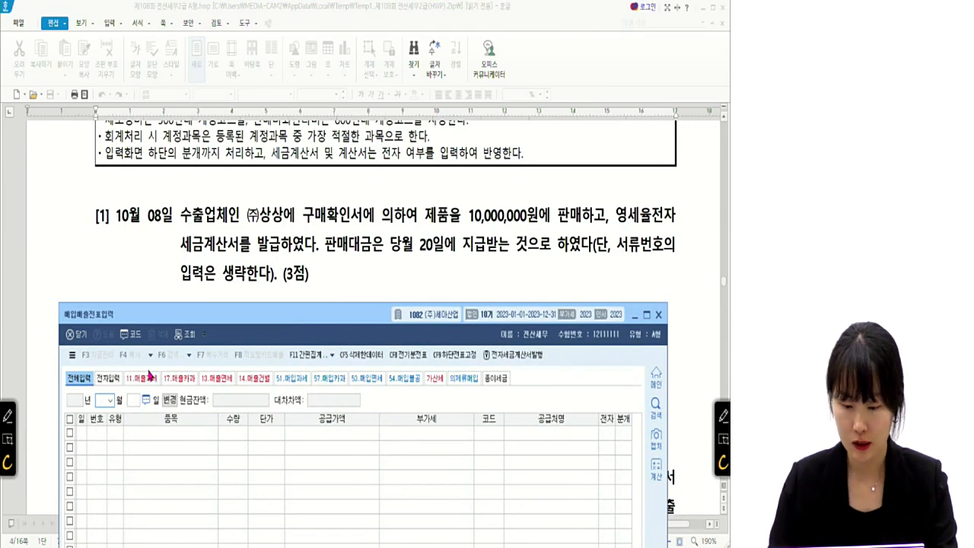
Set the 매입매출전표입력 date to October 8
text(10)
key(Return)
text(8)
key(Return)
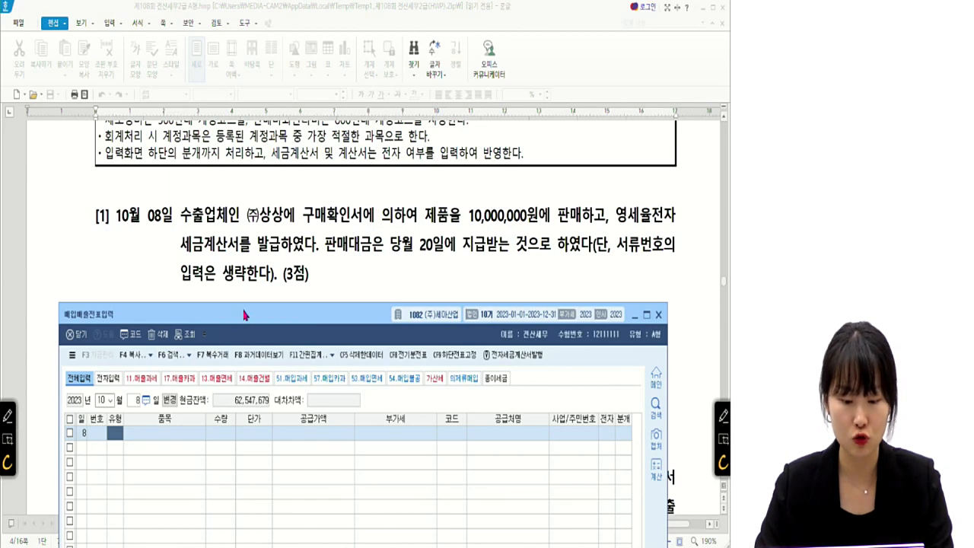
drag(245, 314, 249, 302)
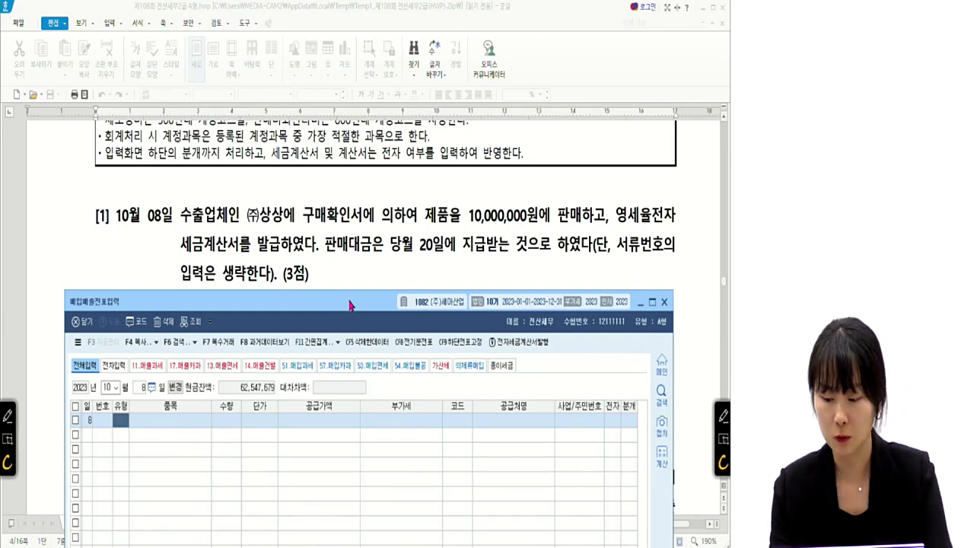
Mark 영세율전자세금계산서, 08일 and 20일 in question 1 with the blue annotation pen and clear the marks
click(721, 413)
drag(615, 223, 674, 227)
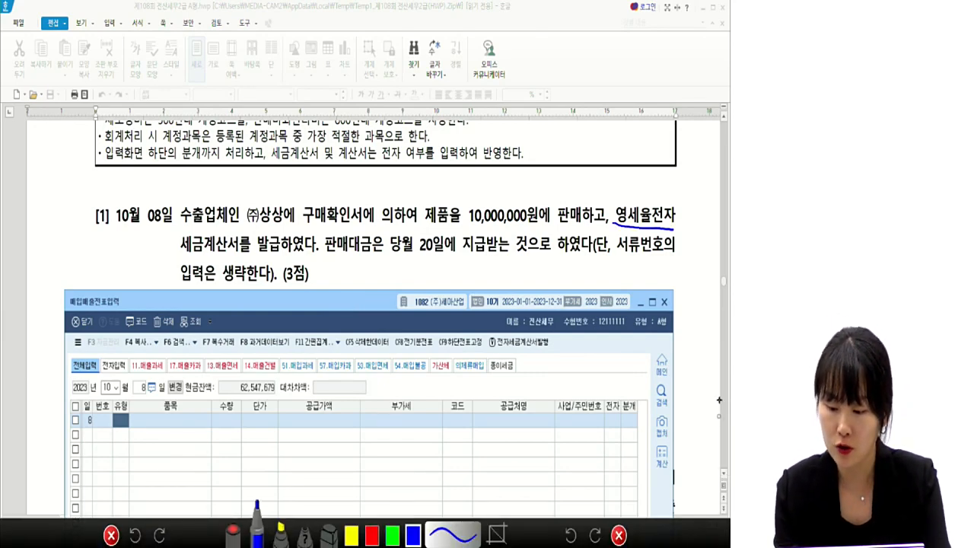
drag(182, 256, 241, 250)
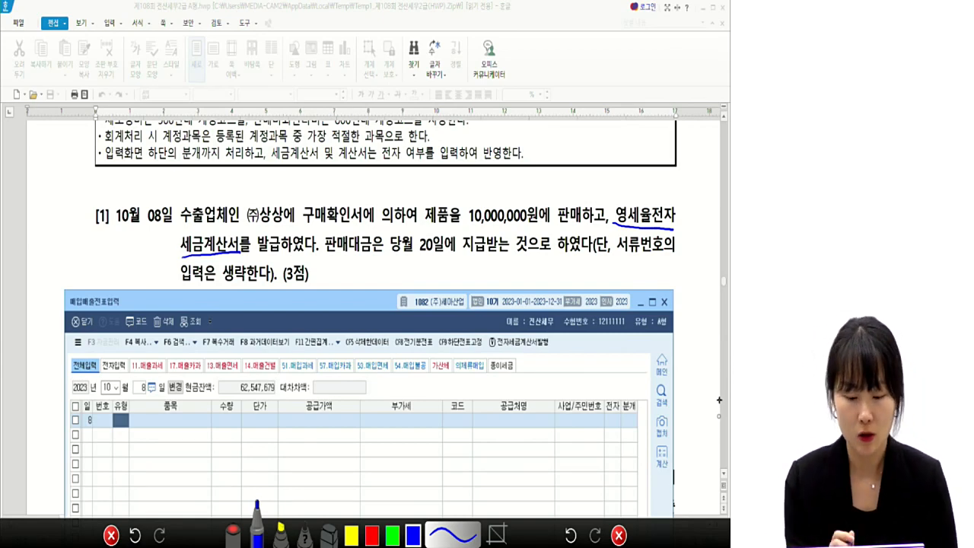
mouse_move(150, 219)
mouse_down()
mouse_move(174, 225)
mouse_move(157, 196)
mouse_up()
mouse_move(418, 256)
mouse_down()
mouse_move(447, 229)
mouse_move(420, 251)
mouse_up()
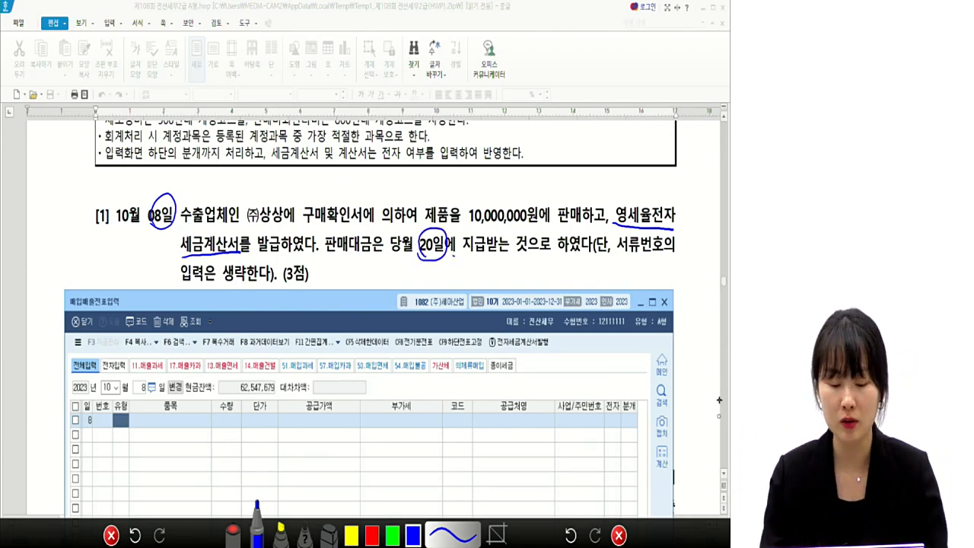
click(618, 535)
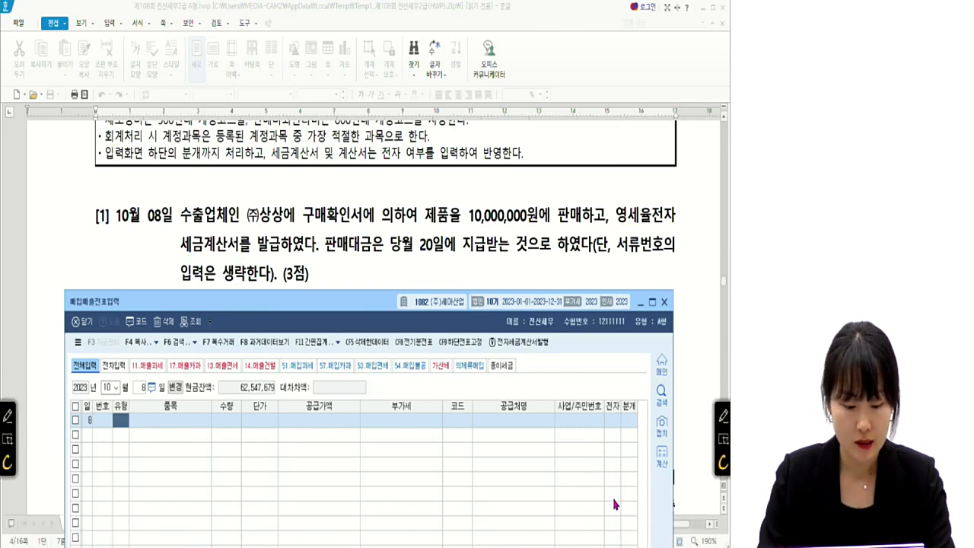
Check the list of VAT types and set the October 8 entry's type to 12.영세
drag(181, 302, 174, 82)
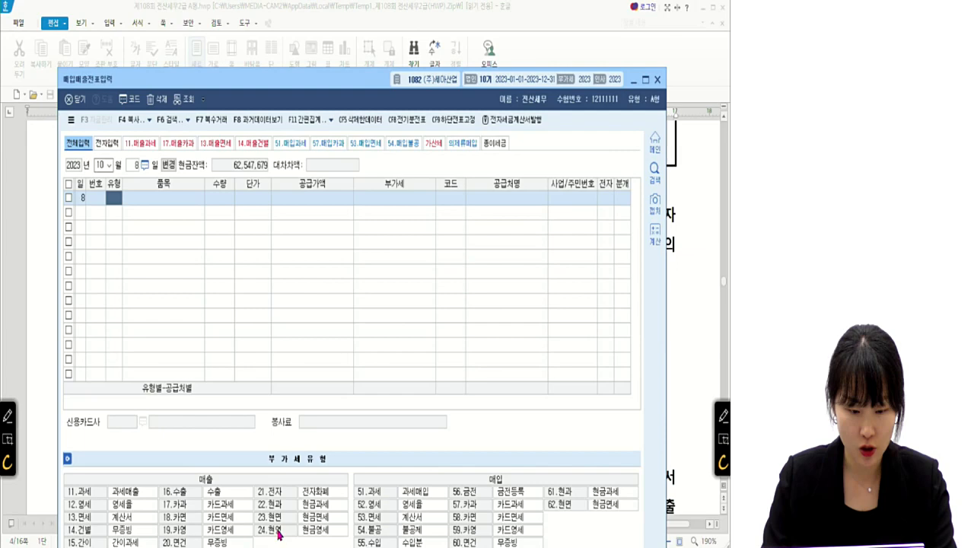
drag(241, 86, 248, 85)
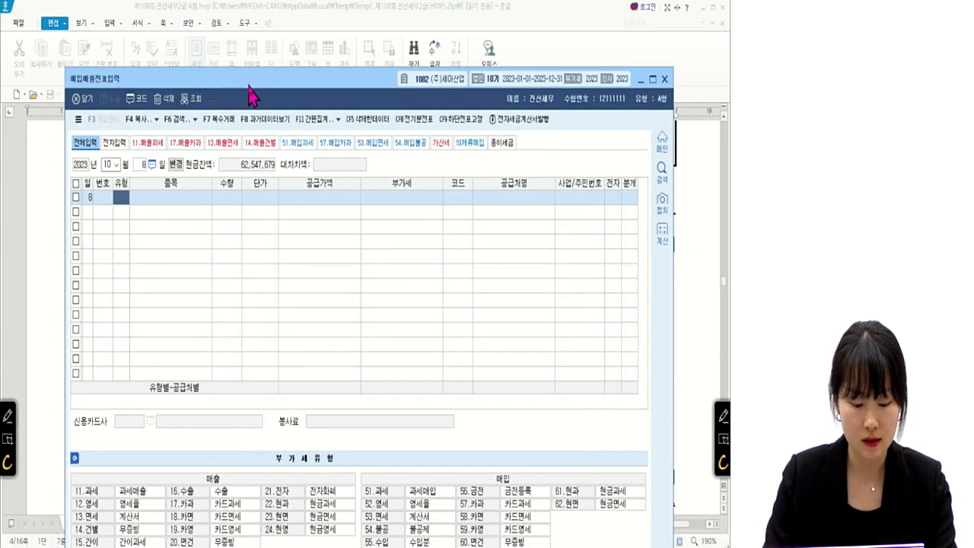
drag(249, 86, 249, 332)
text(12)
key(Return)
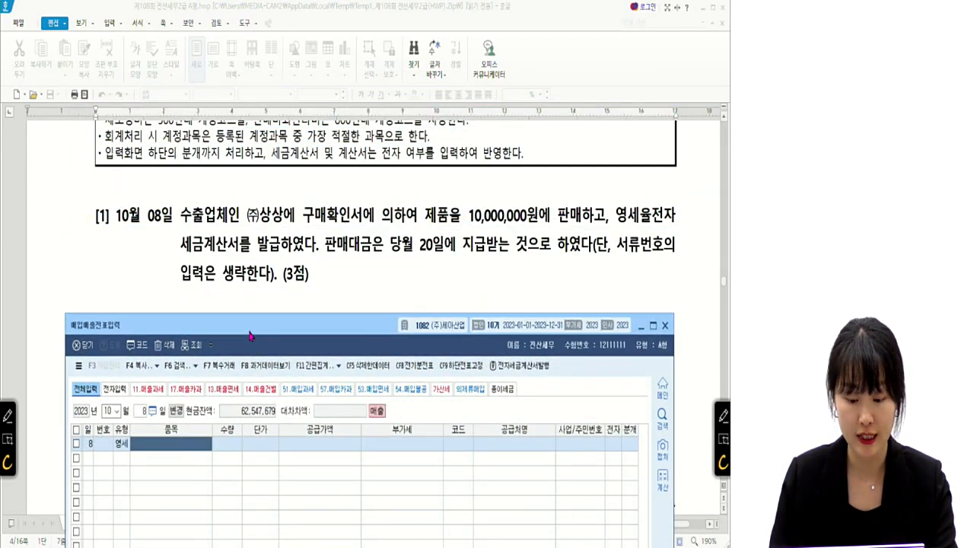
Set the entry's supply value to 10,000,000, leaving item, quantity and unit price blank
key(Return)
key(Return)
key(Return)
text(10000000)
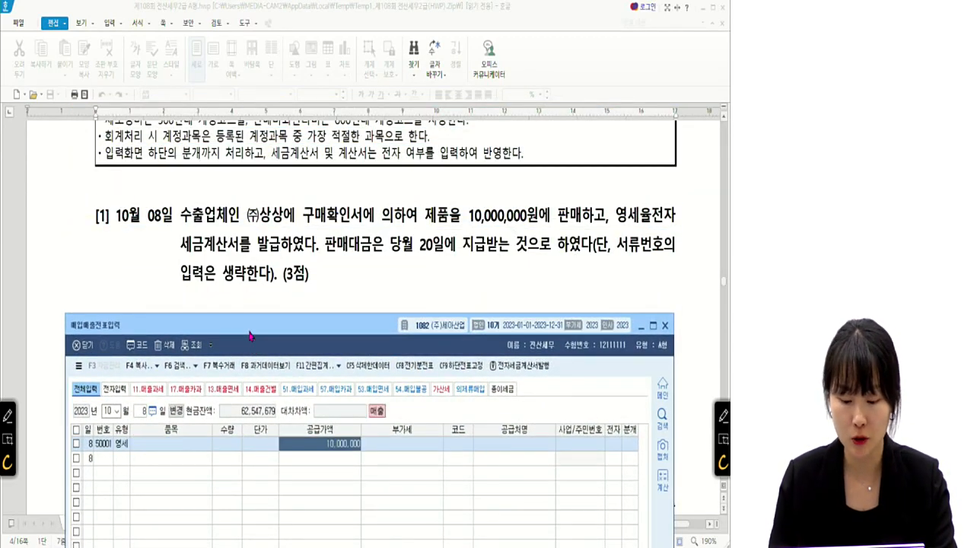
key(Return)
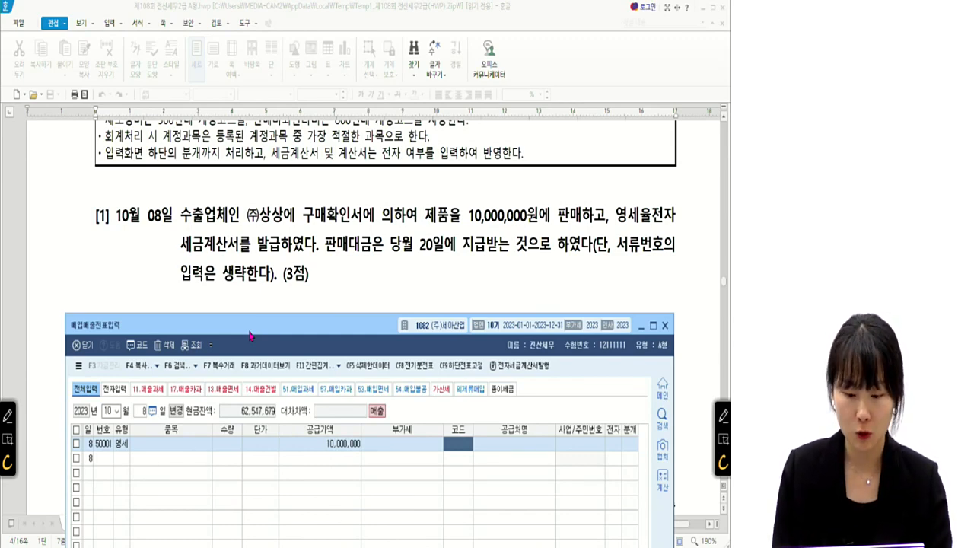
Look up 상상 and assign (주)상상 as the entry's customer
key(F2)
text(상상)
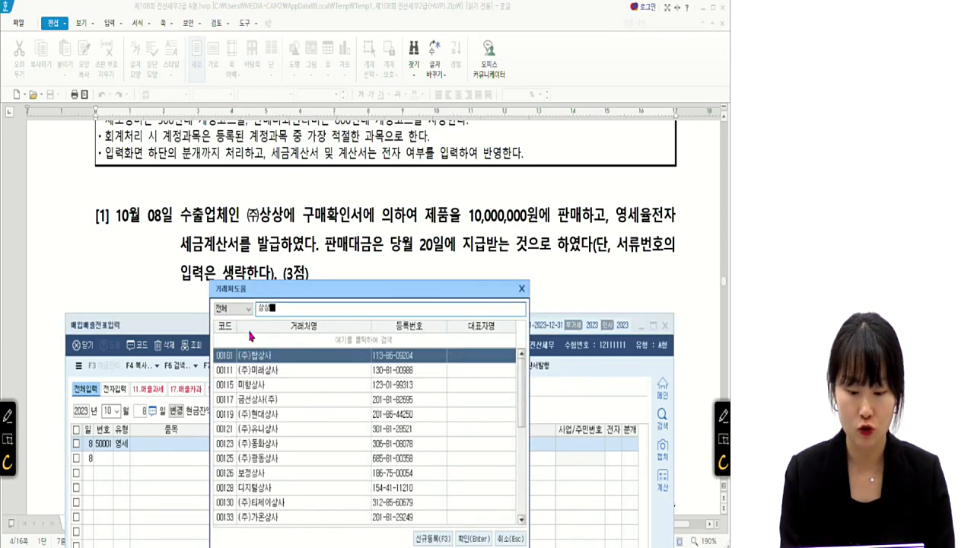
key(Return)
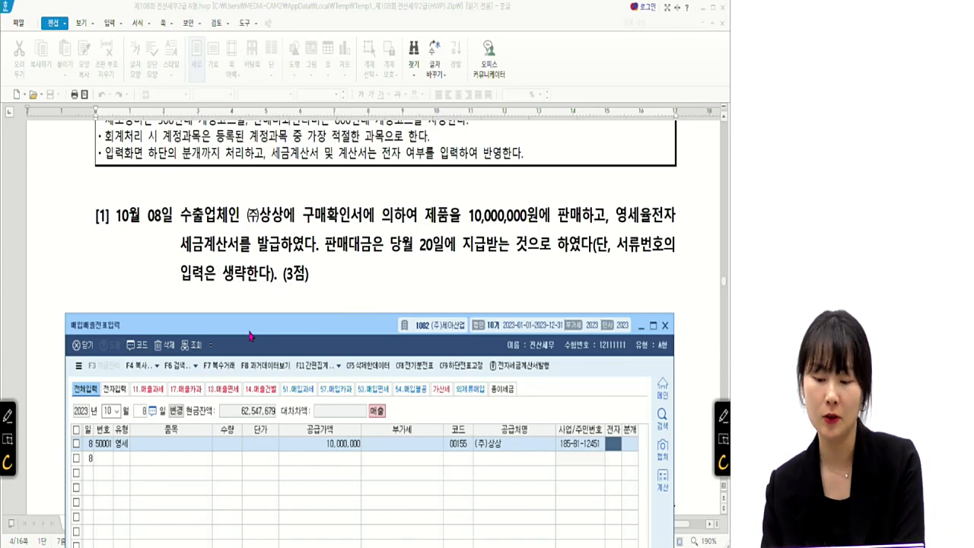
Mark the October 8 entry's invoice as electronic (전자 여) and set its journal type to 2.외상
key(1)
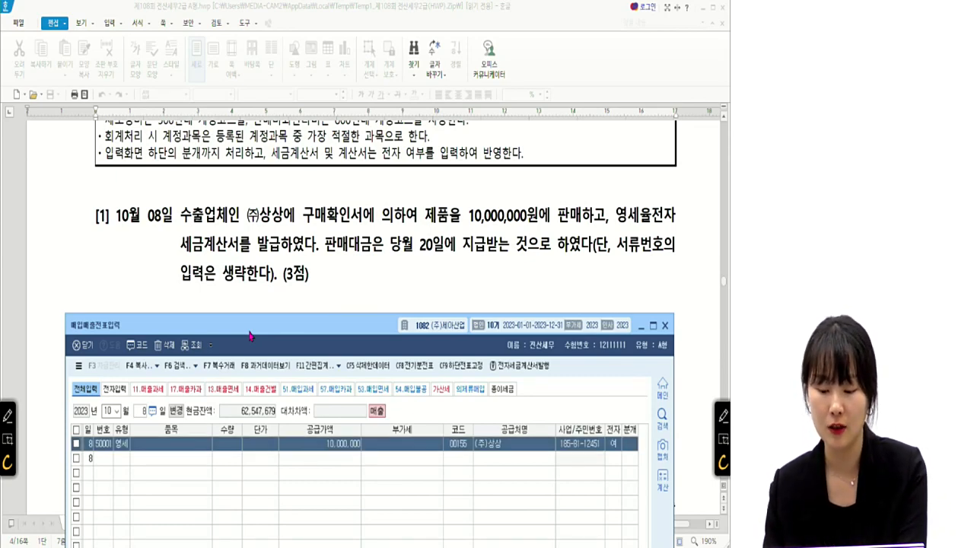
drag(251, 335, 255, 163)
click(631, 280)
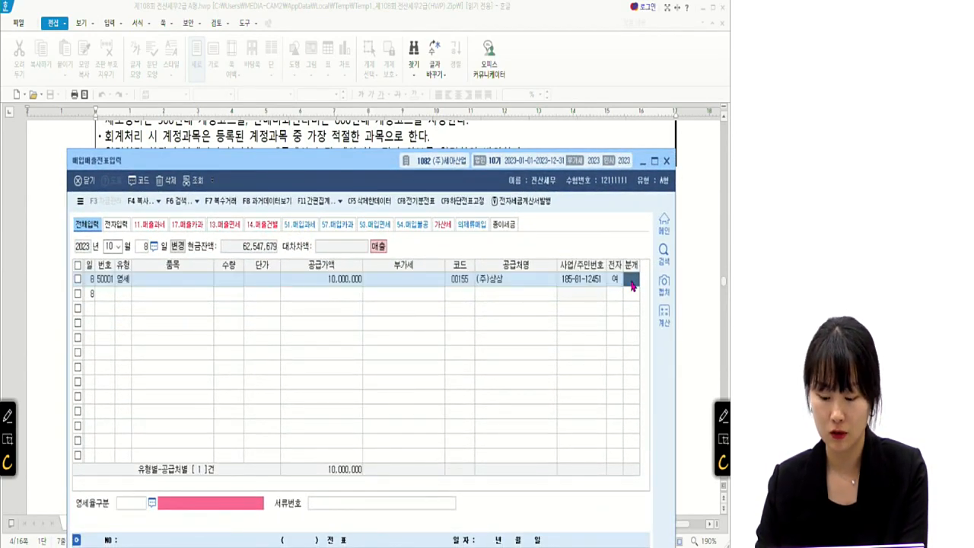
key(2)
drag(351, 162, 332, 48)
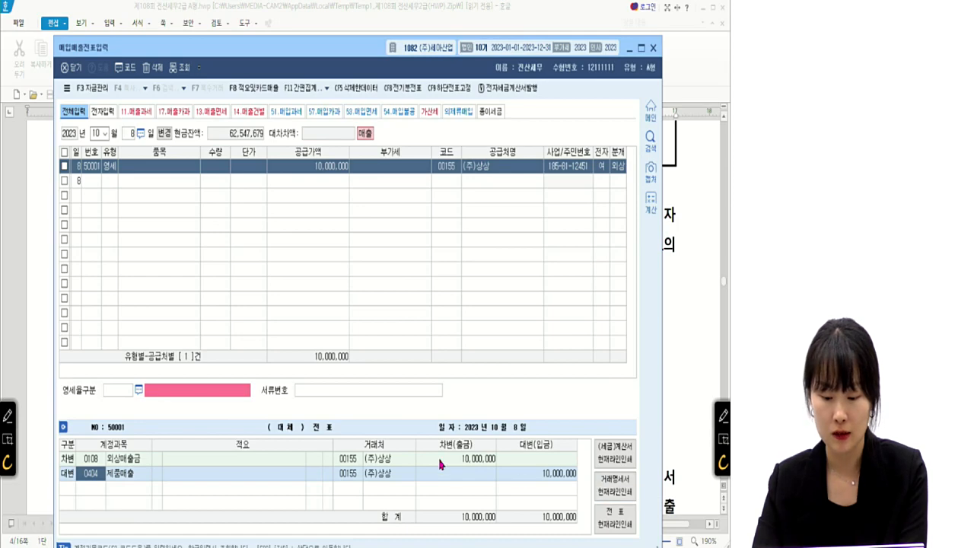
drag(314, 41, 328, 311)
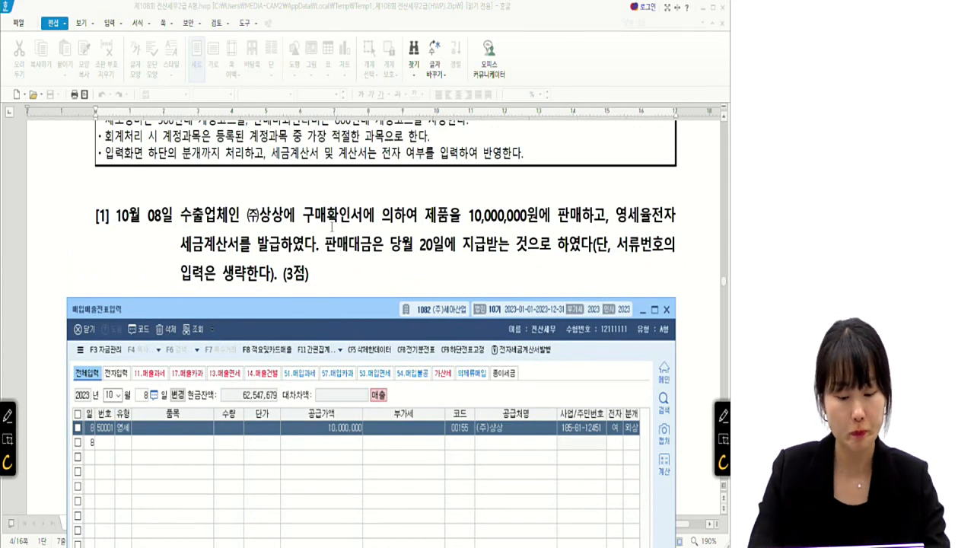
Bring up question 2 of the exam and set the voucher date to October 14
scroll(326, 226, down, 5)
scroll(324, 227, down, 2)
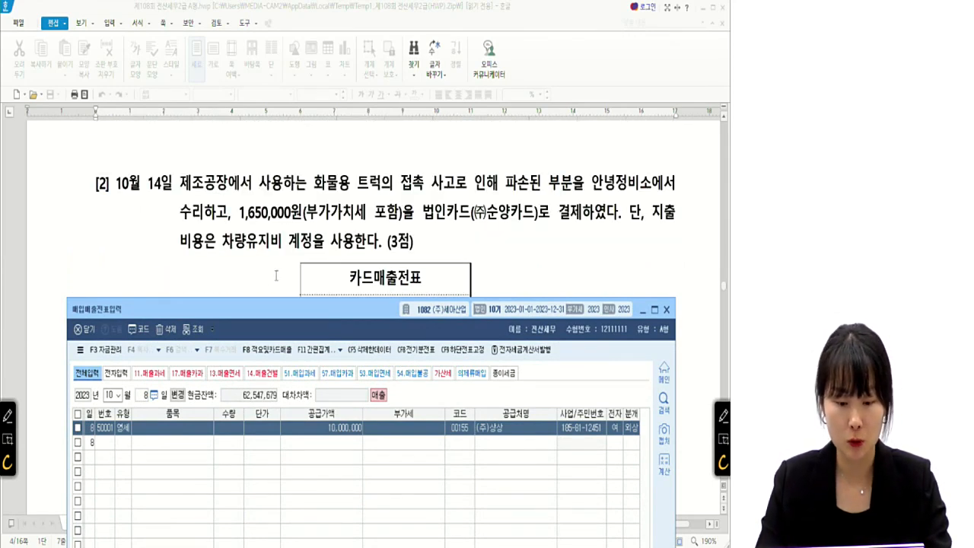
click(141, 395)
key(BackSpace)
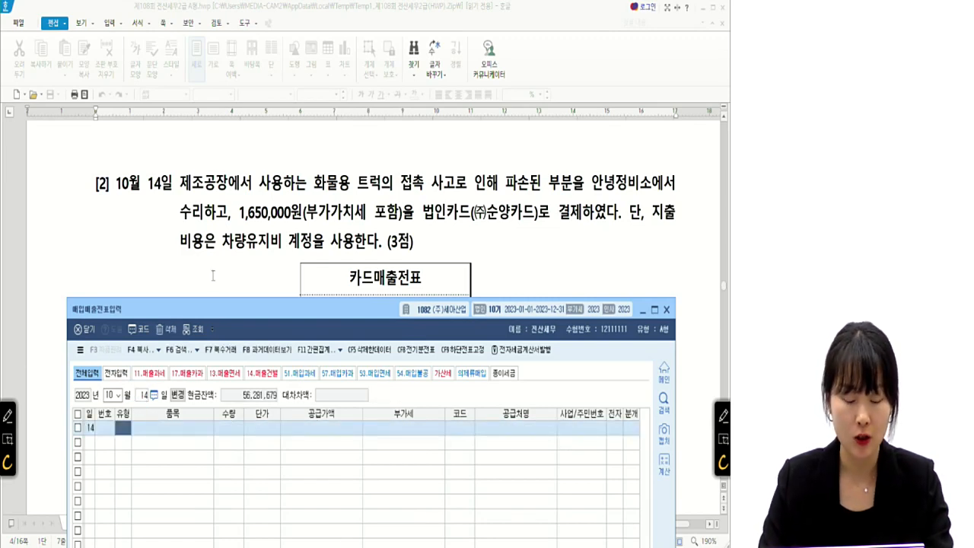
Read question 2 with its card sales slip, highlighting (㈜순양카드) and the 차량유지비 account instruction
click(222, 241)
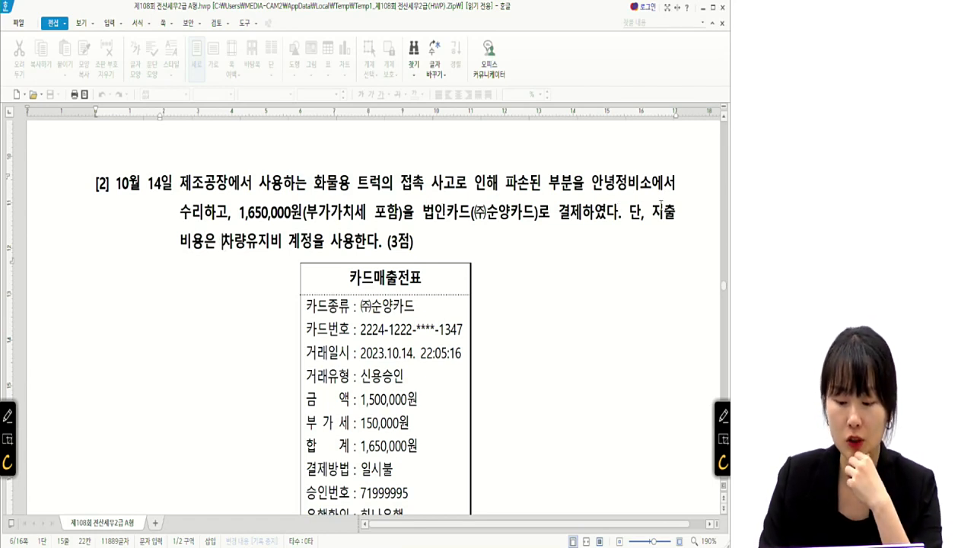
drag(471, 205, 538, 217)
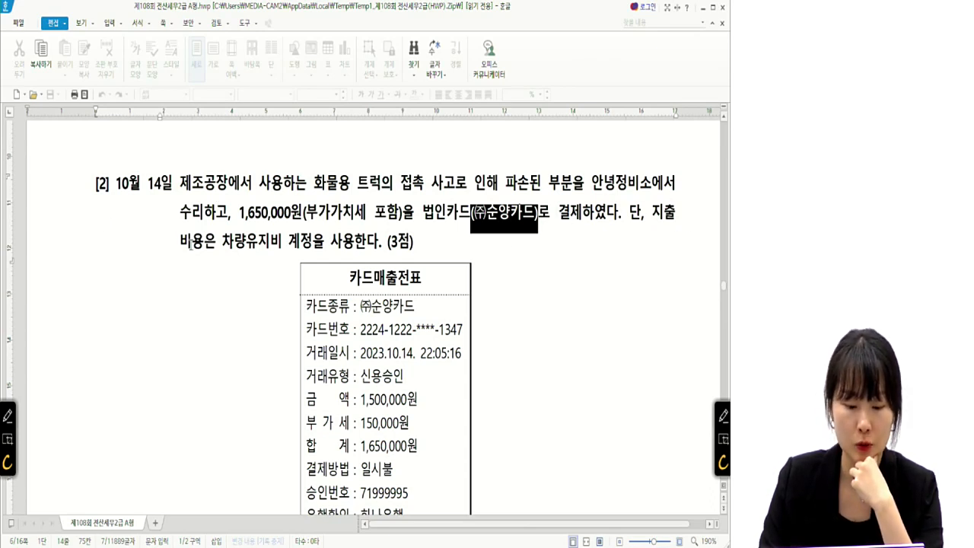
drag(221, 244, 387, 242)
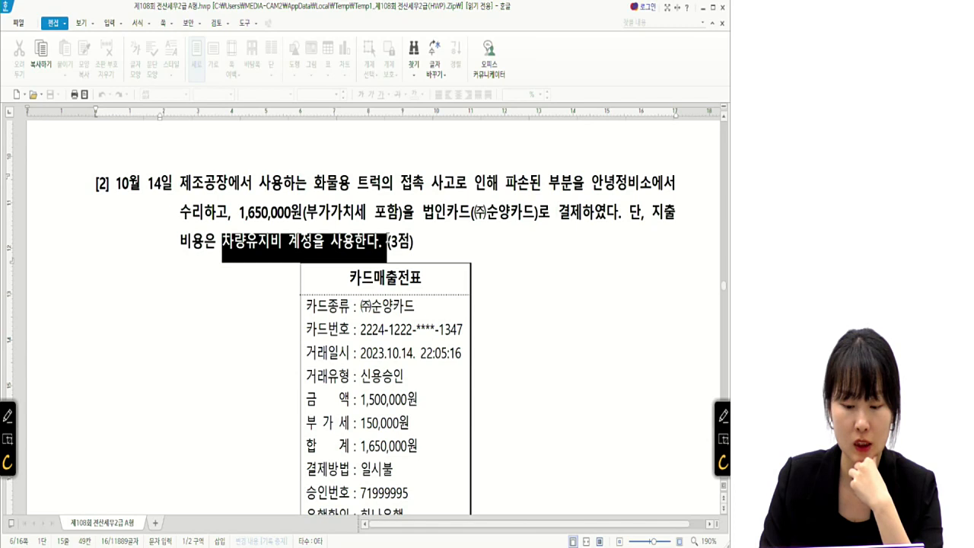
click(476, 239)
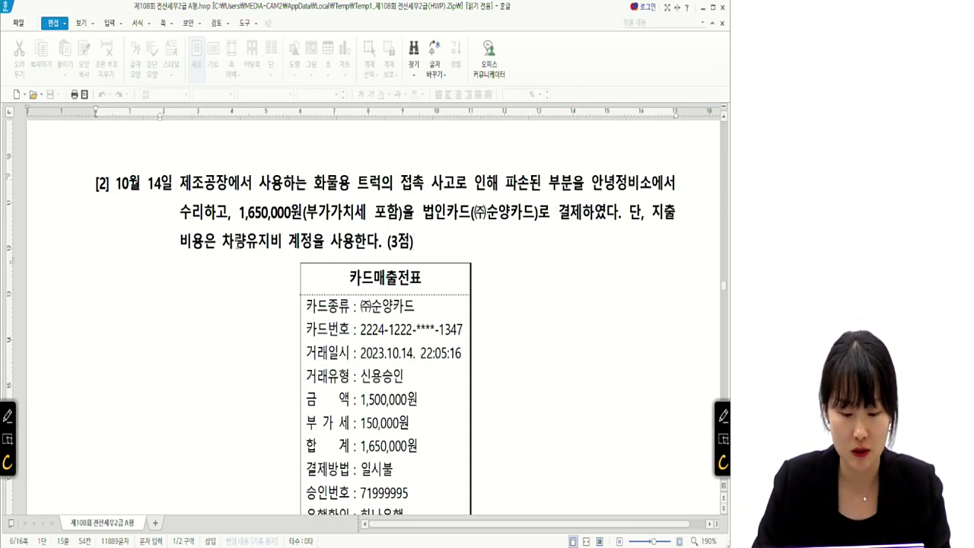
drag(223, 241, 289, 240)
click(289, 240)
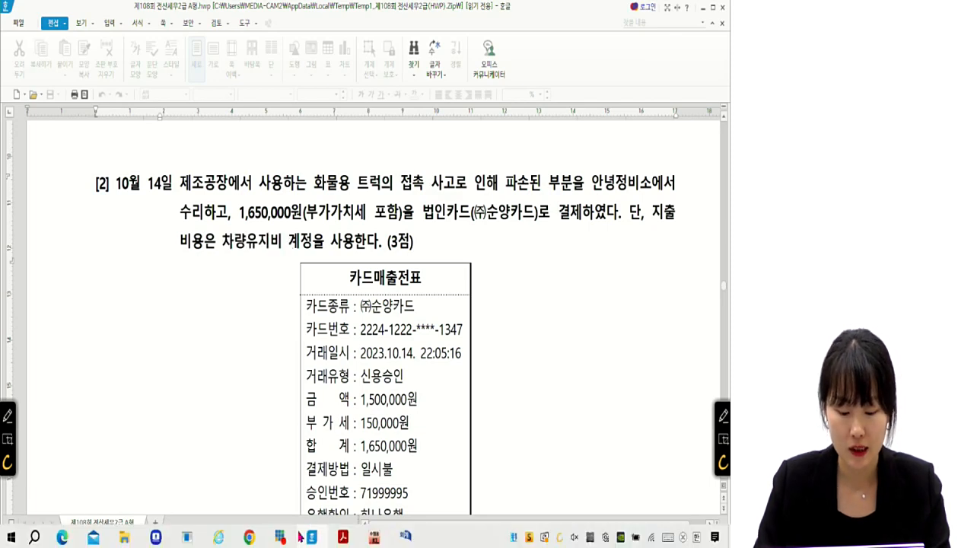
Return to the 매입매출전표입력 window, check the VAT type list and set the October 14 entry's type to 57.카과
click(407, 537)
drag(213, 308, 216, 269)
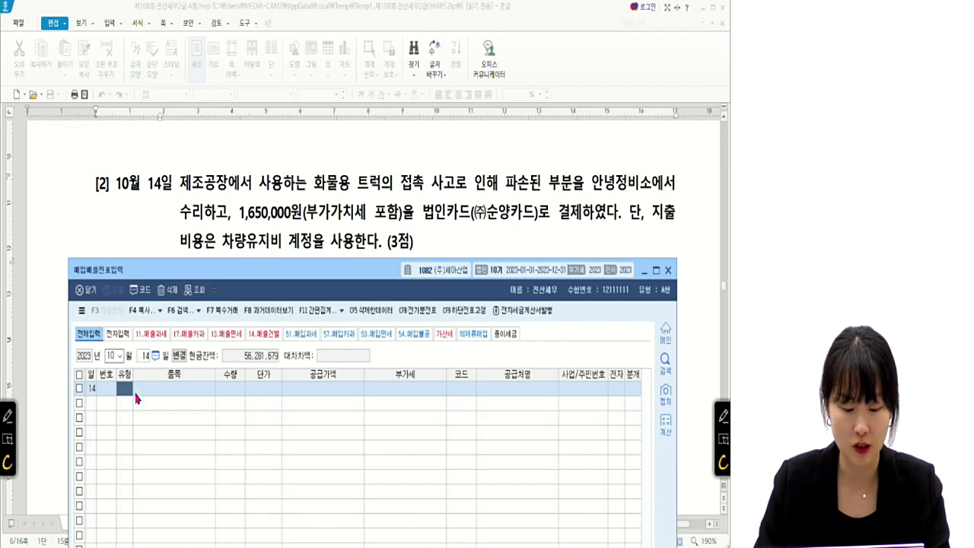
drag(185, 279, 172, 71)
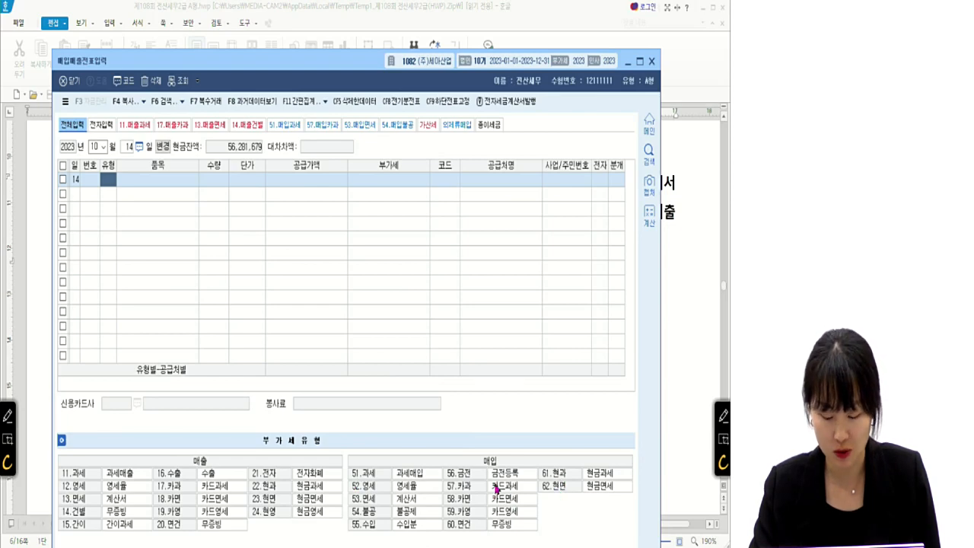
text(57)
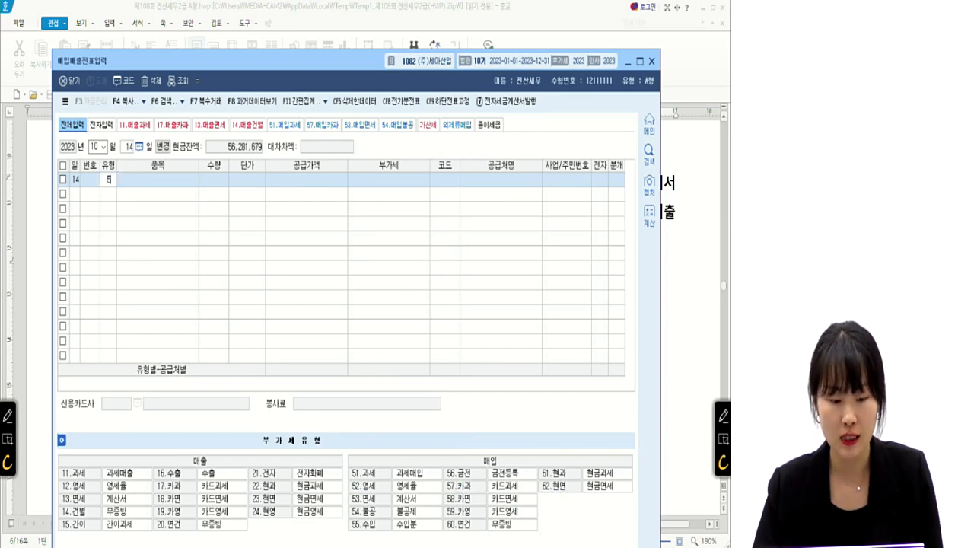
key(Return)
Enter 1,650,000 as the October 14 entry's VAT-inclusive supply value, leaving item, quantity and unit price blank
drag(260, 64, 257, 247)
key(Return)
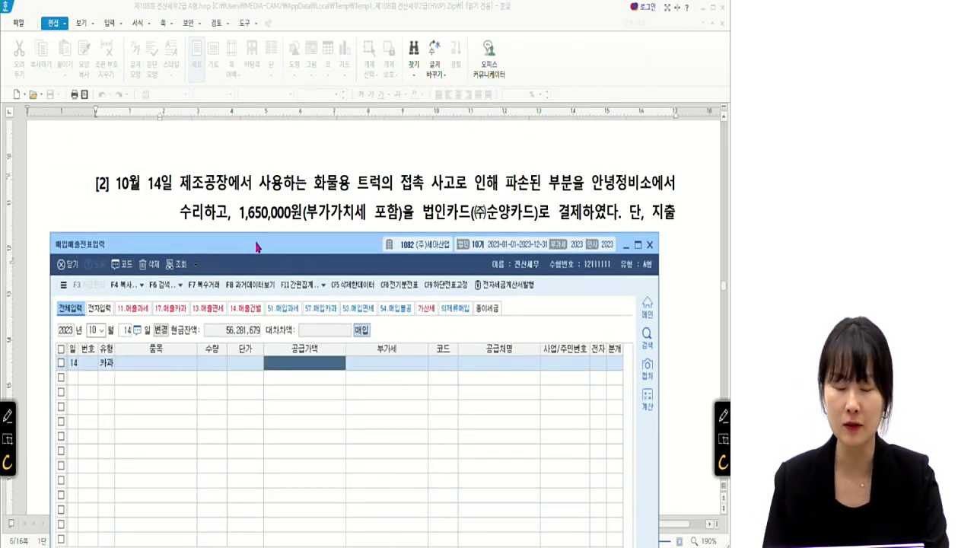
text(1650000)
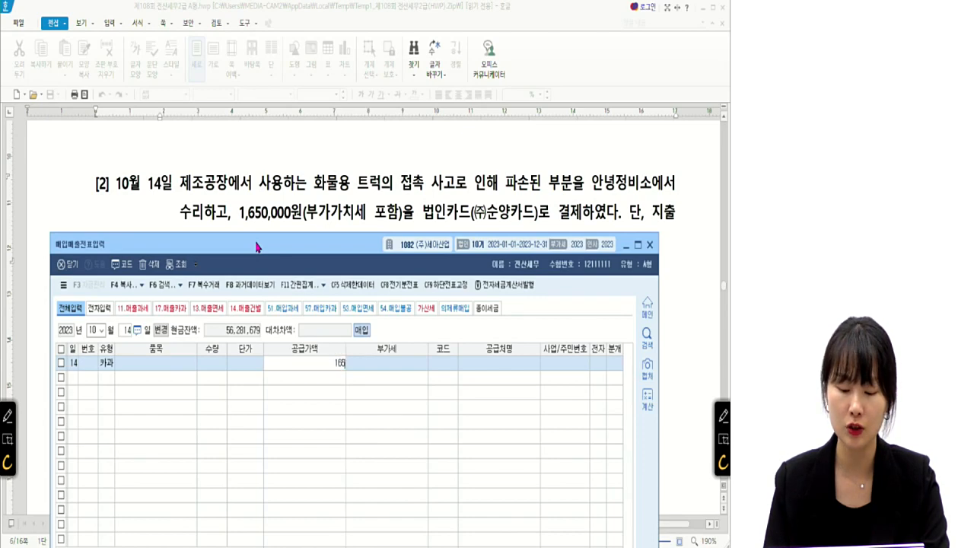
key(Return)
key(Return)
key(Return)
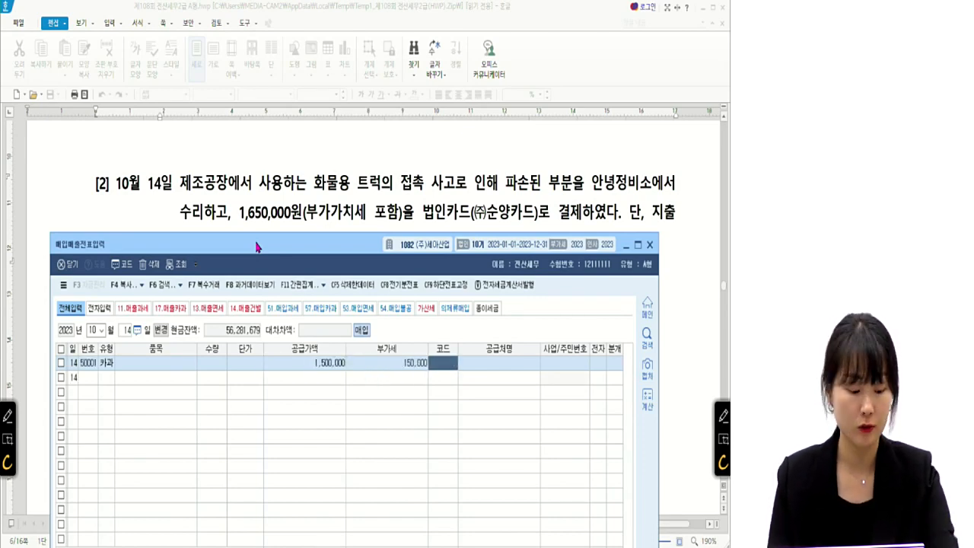
Look up 안녕, assign 안녕정비소 as the entry's supplier and set the journal type to 4.카드
key(F2)
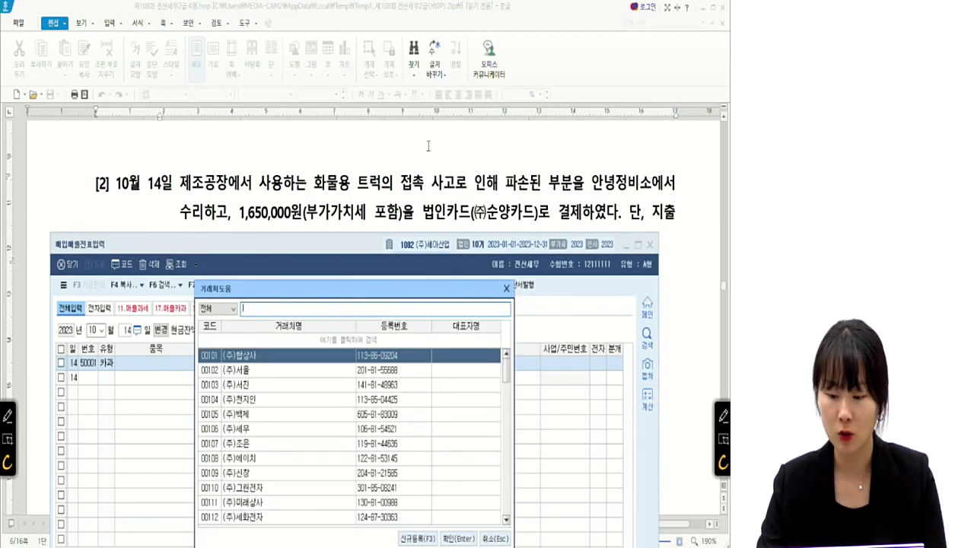
text(안녕)
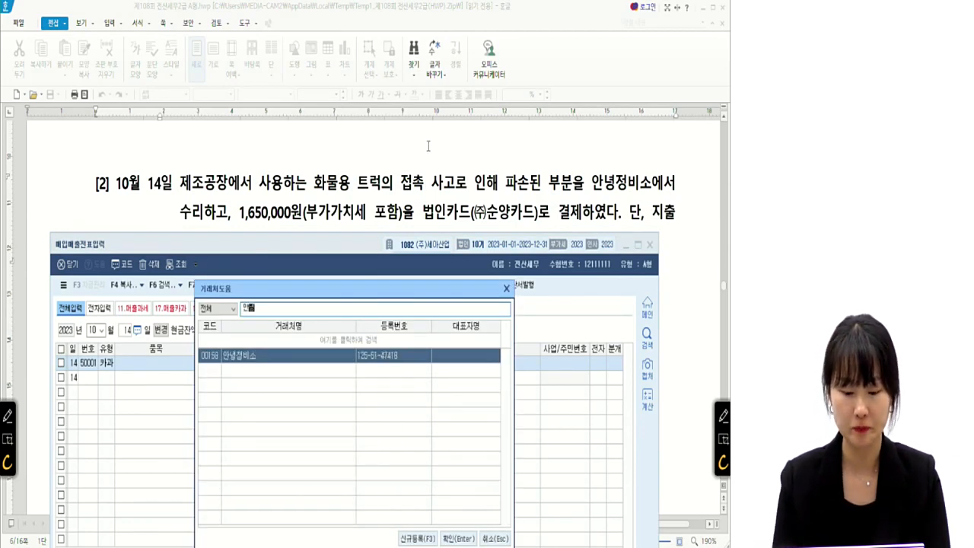
key(Return)
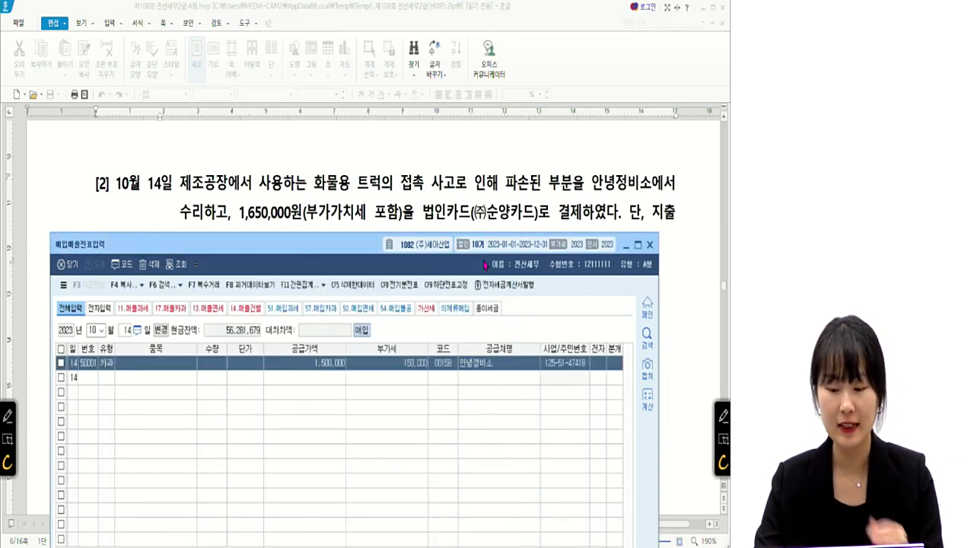
drag(268, 246, 267, 239)
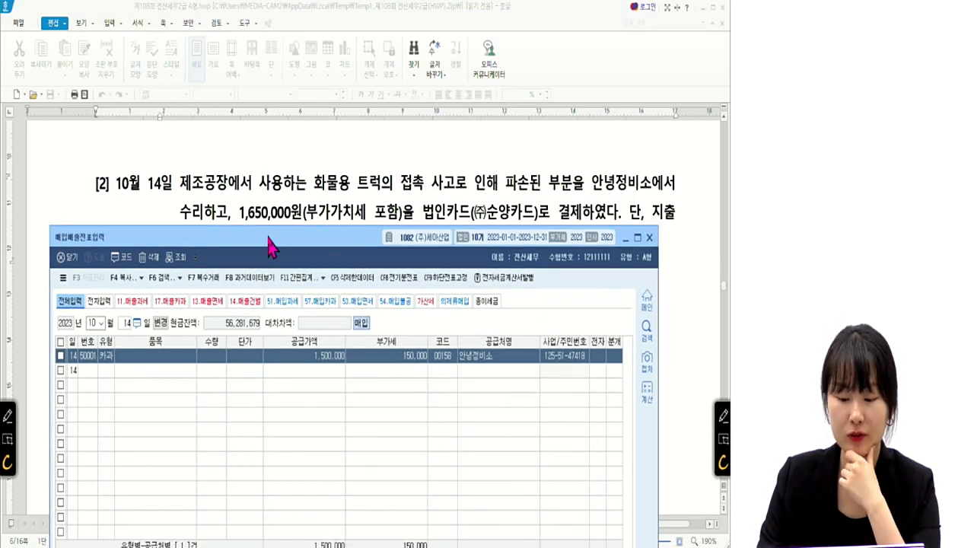
drag(341, 239, 380, 79)
text(4)
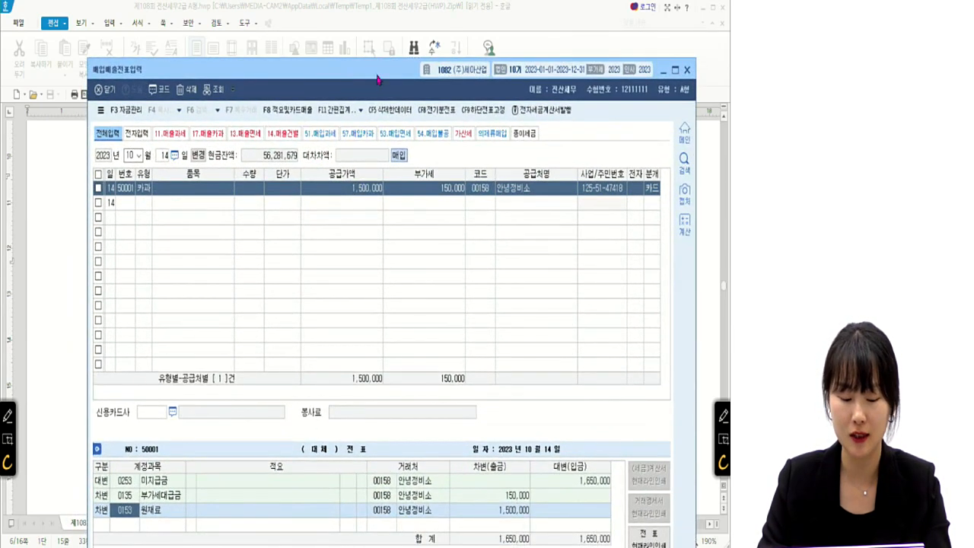
text(0822)
key(Return)
key(Return)
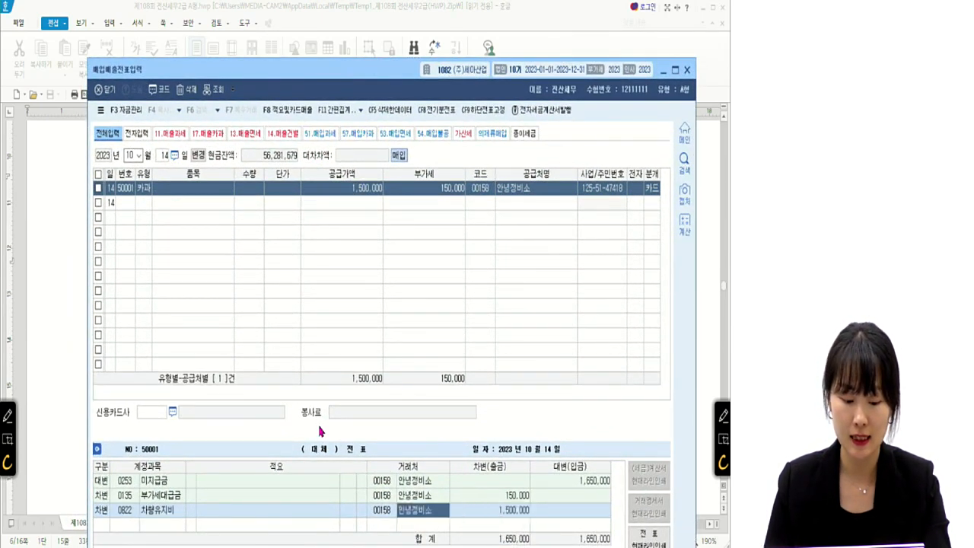
Set the account of the journal's 1,500,000 debit line to 0522 차량유지비
key(Left)
key(Left)
text(0522)
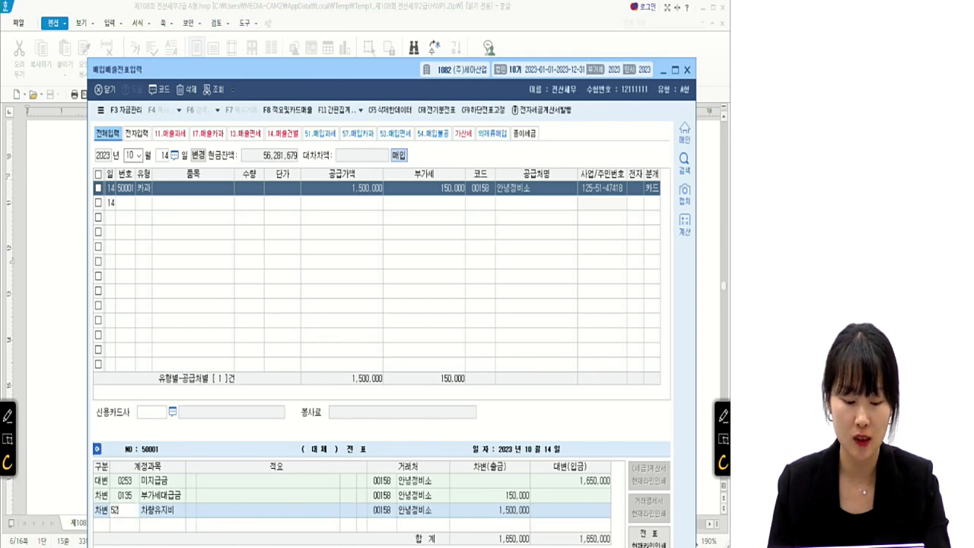
key(Return)
click(121, 510)
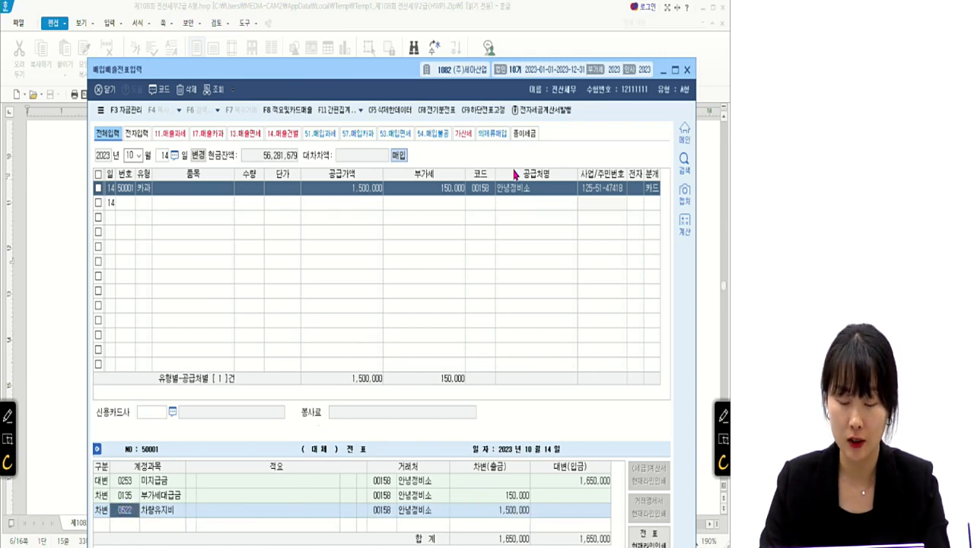
Examine question 3 and the dates, parties and amounts on its 수정전자세금계산서
drag(346, 67, 296, 423)
scroll(291, 279, down, 5)
scroll(292, 279, down, 10)
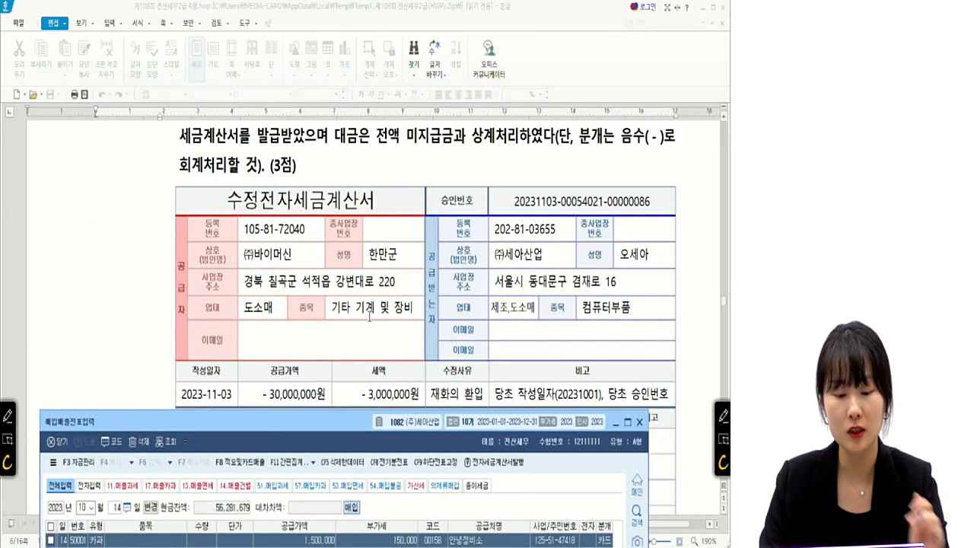
scroll(369, 313, up, 1)
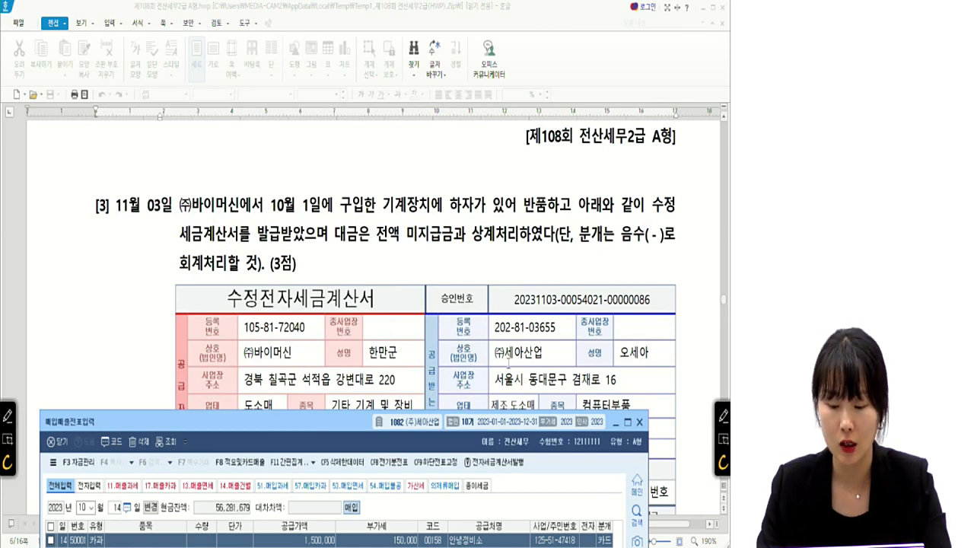
scroll(499, 346, down, 3)
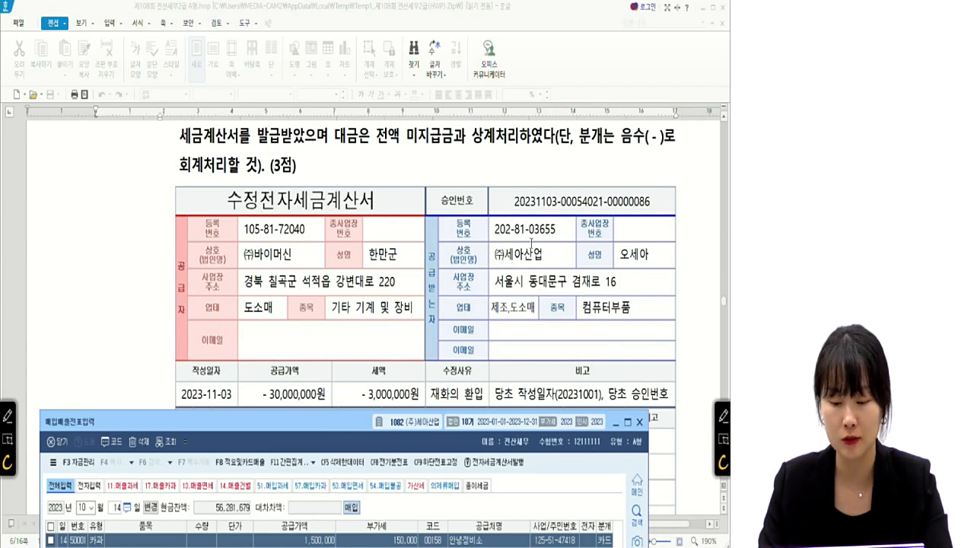
scroll(186, 271, up, 3)
scroll(207, 262, down, 3)
scroll(291, 160, up, 3)
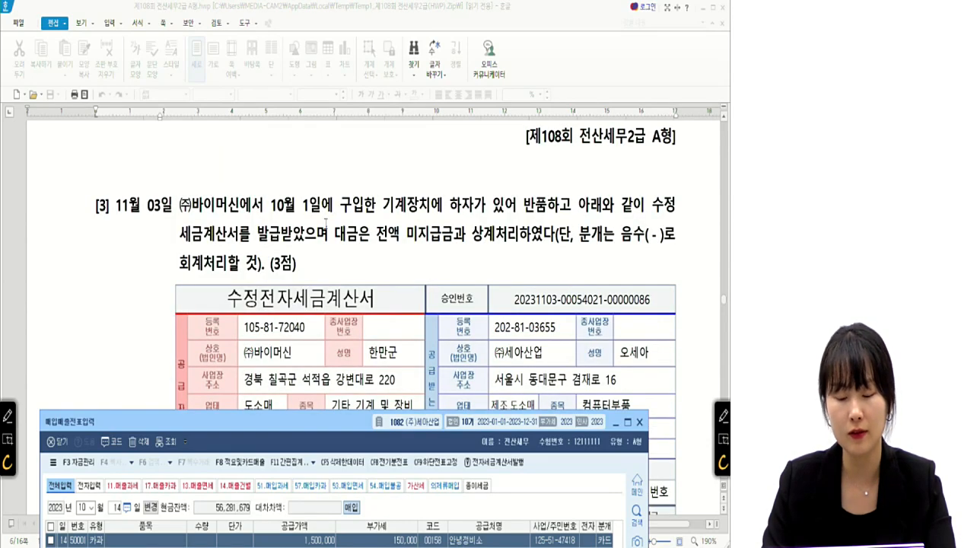
scroll(326, 223, down, 3)
scroll(325, 223, down, 3)
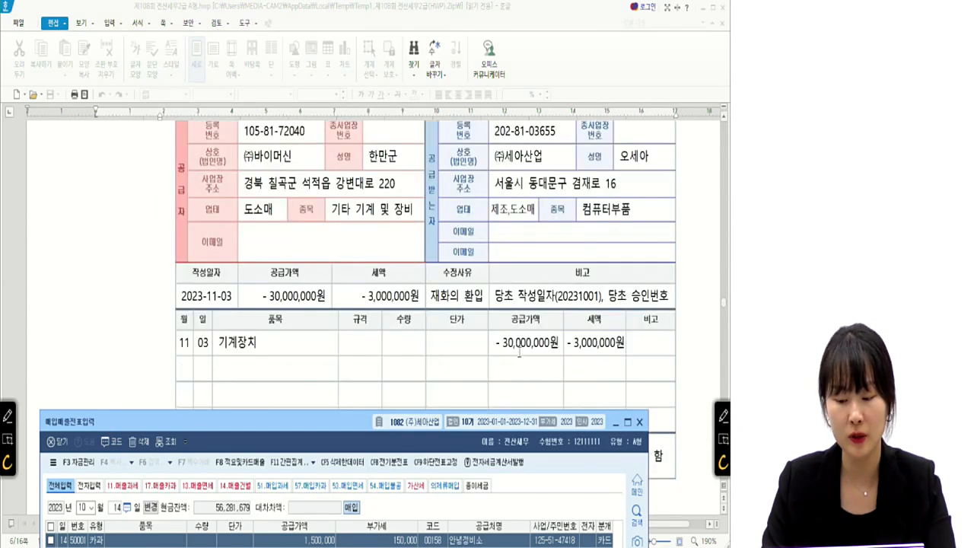
scroll(466, 232, up, 3)
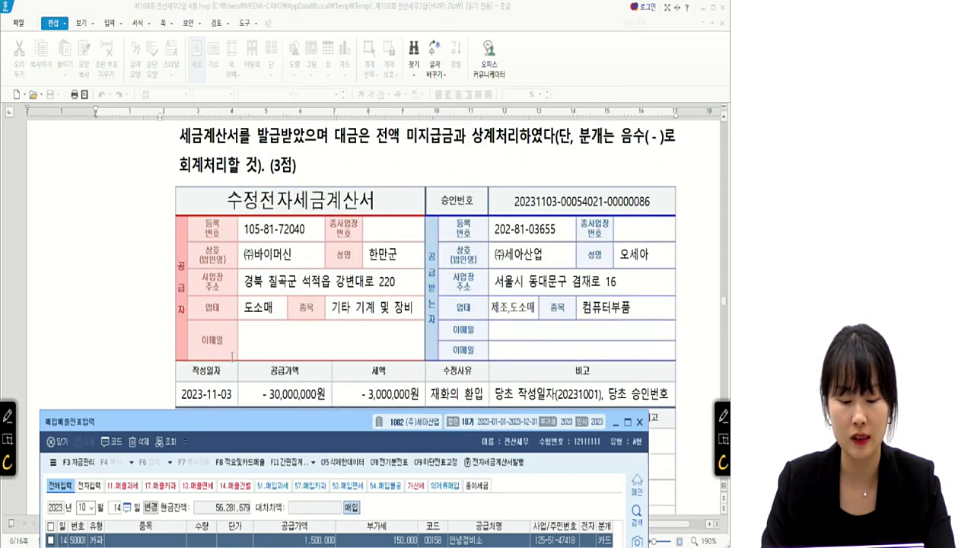
Set the voucher date to November 3 for question 3
drag(217, 426, 291, 306)
scroll(375, 160, up, 3)
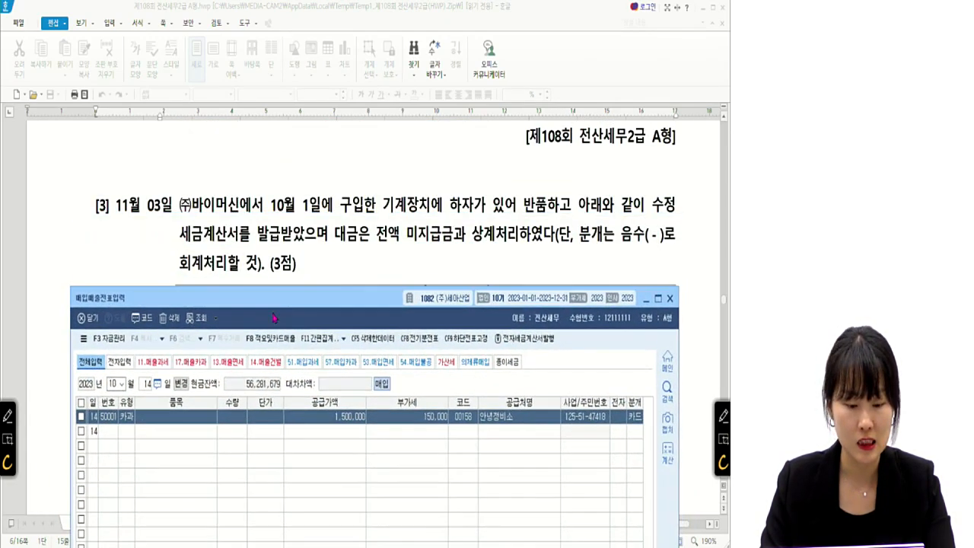
click(116, 384)
text(11)
key(Return)
text(3)
key(Return)
Set the November 3 entry's VAT type to 51.과세
drag(289, 314, 283, 281)
text(51)
key(Return)
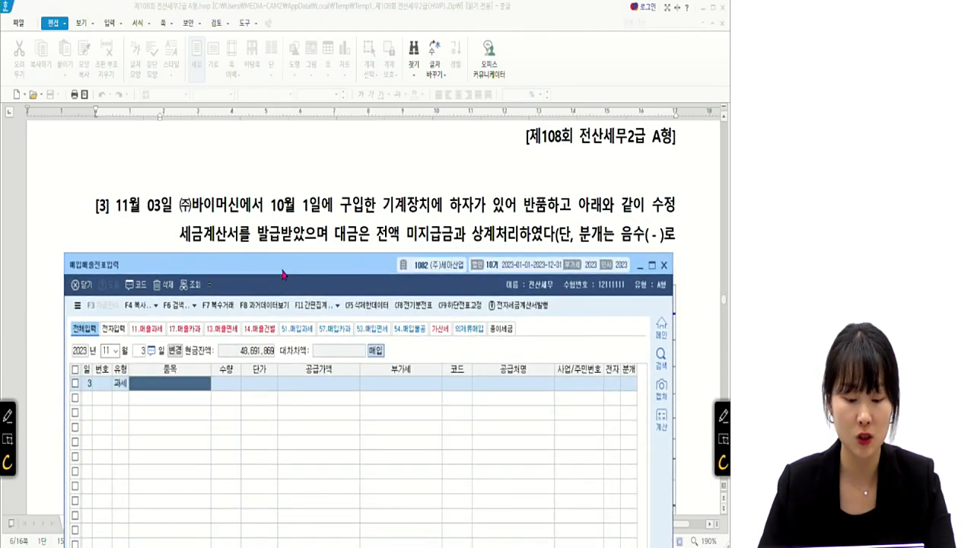
key(Return)
Check the item on the amended invoice and enter 기계장치 as the November 3 entry's item
drag(282, 274, 251, 266)
scroll(248, 451, down, 6)
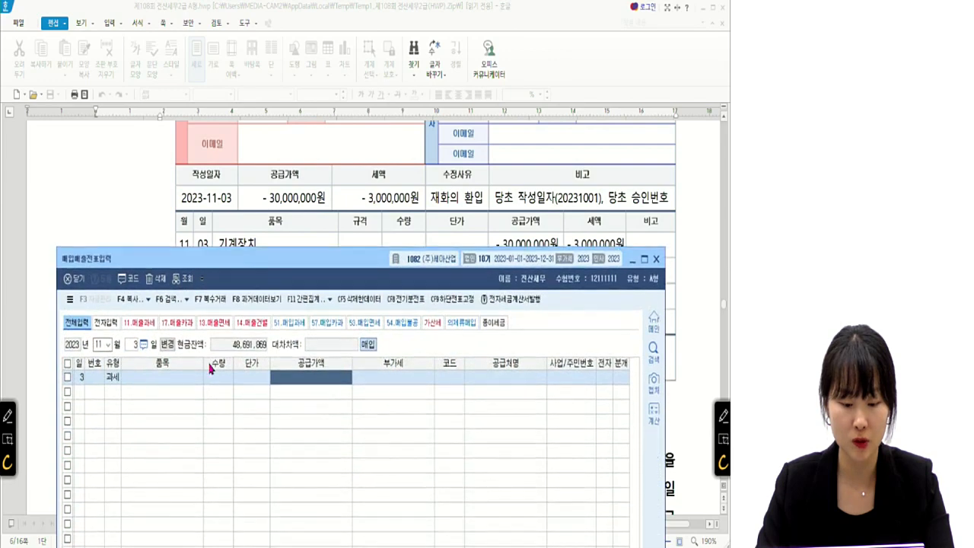
click(172, 384)
text(기계장치)
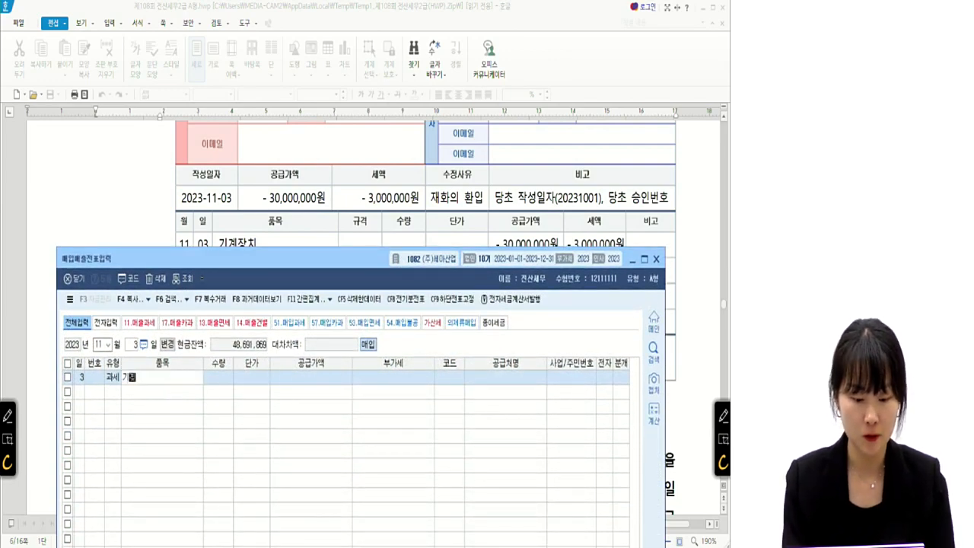
Confirm the November 3 entry's item and enter 30,000,000 as its supply amount
key(Return)
key(Return)
key(Return)
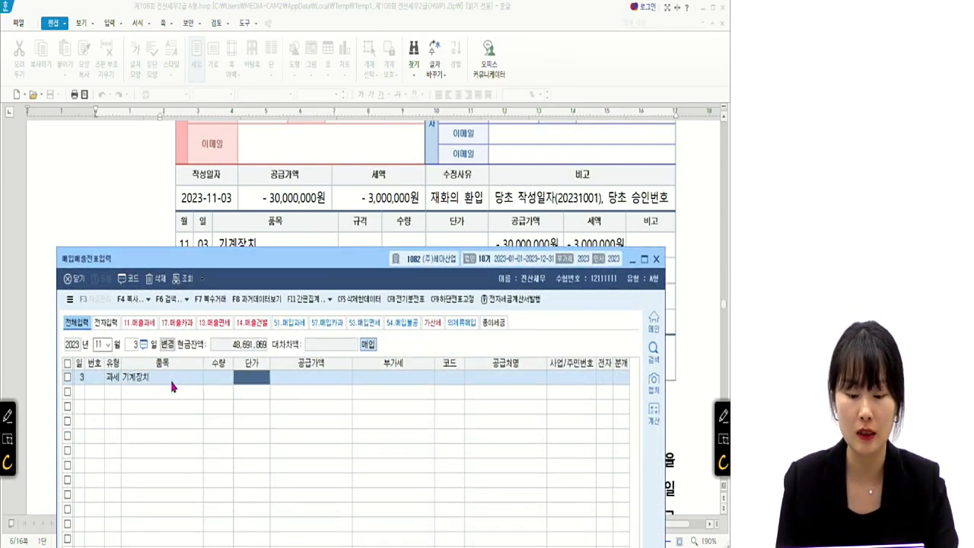
text(10)
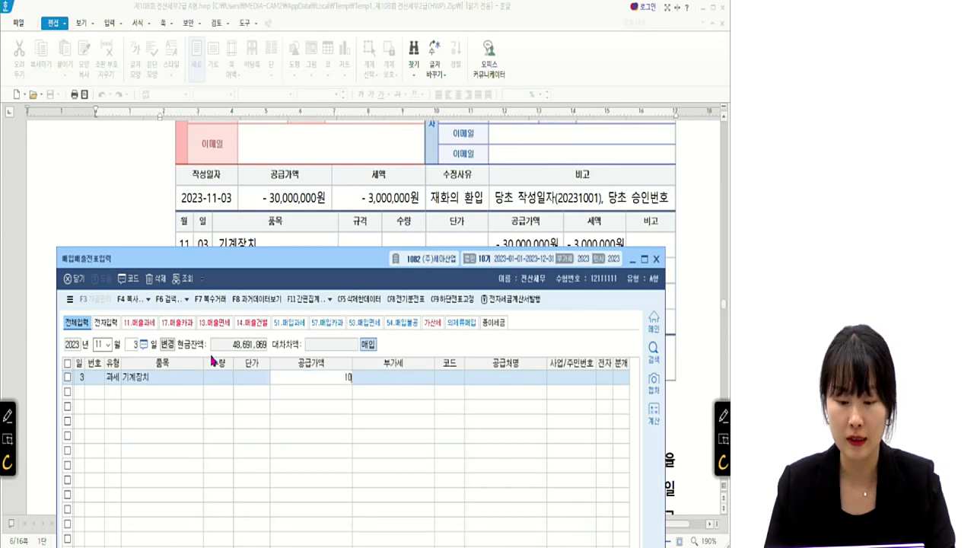
text(0000000)
key(Return)
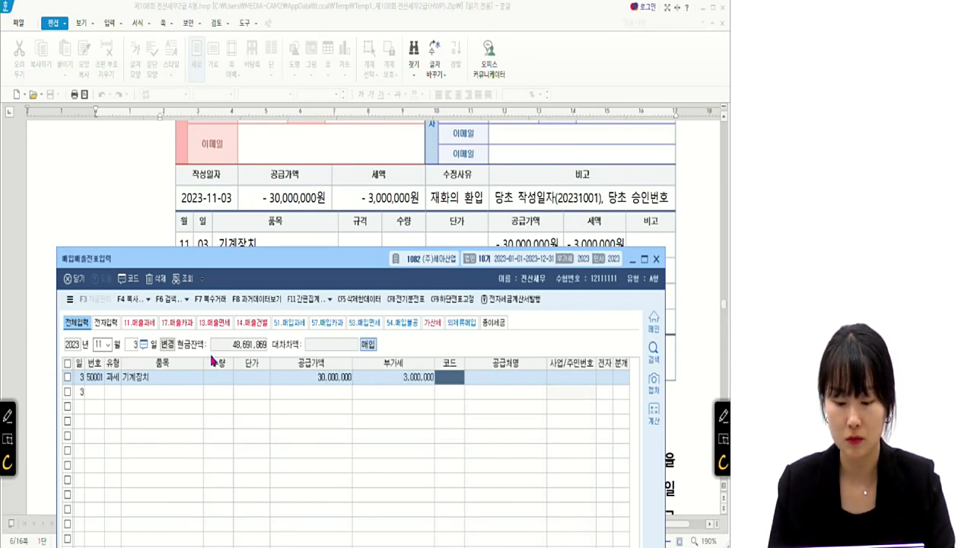
Check the supplier on the amended invoice and assign (주)바이머신 as the November 3 entry's supplier
drag(306, 262, 311, 302)
scroll(351, 240, up, 5)
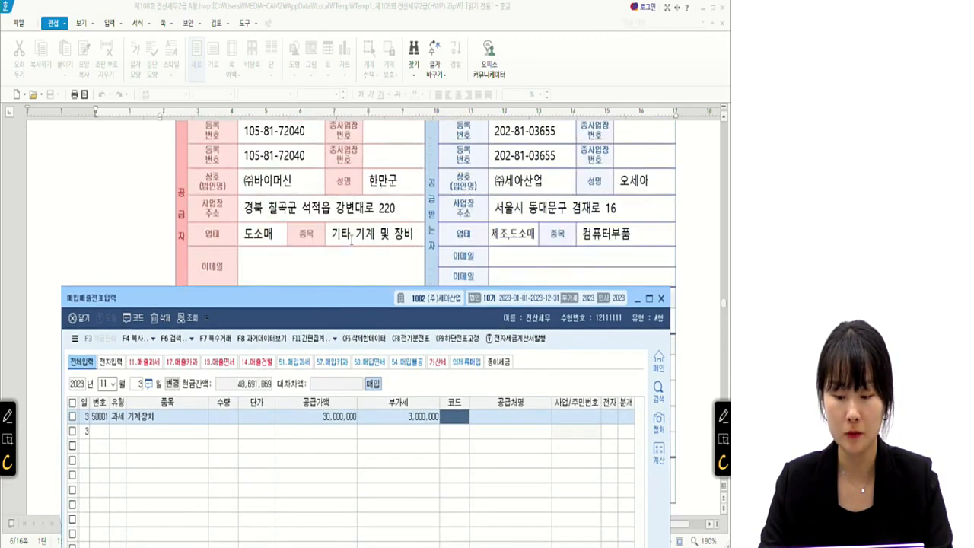
key(F2)
text(바)
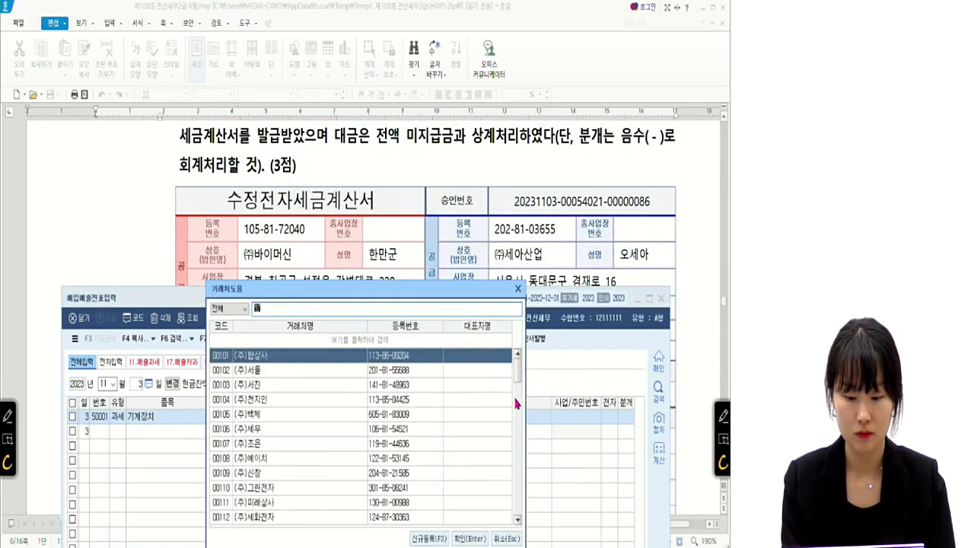
text(이머신)
key(Return)
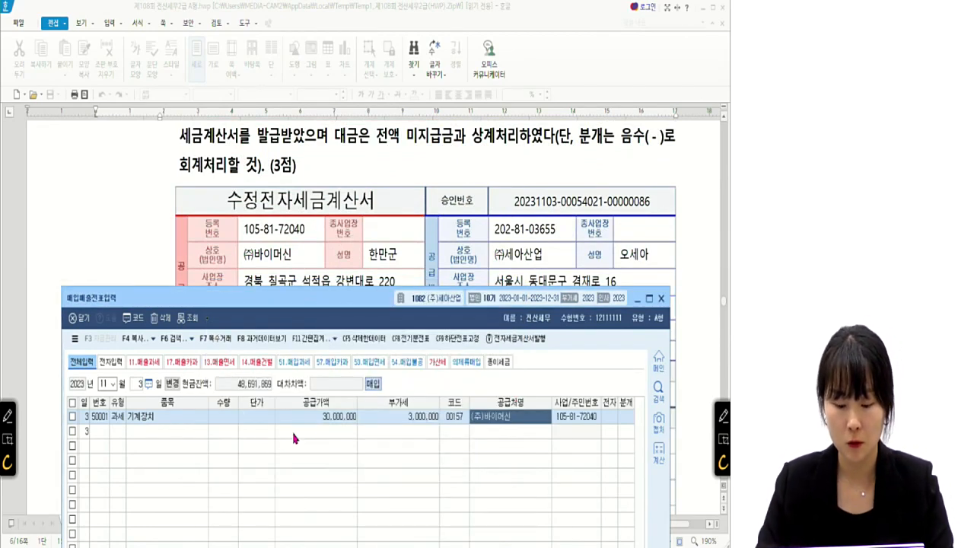
Set the November 3 entry's supply amount to -30,000,000 to match the returned goods
click(318, 416)
text(-30000000)
key(Return)
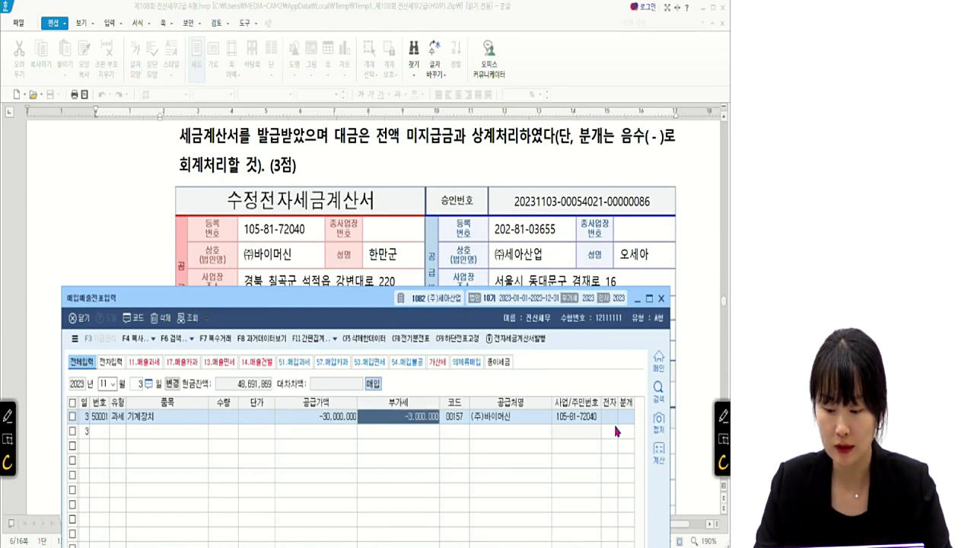
Mark the November 3 entry as an electronic invoice (여) and set its journal type to 외상
click(606, 422)
text(1)
key(Return)
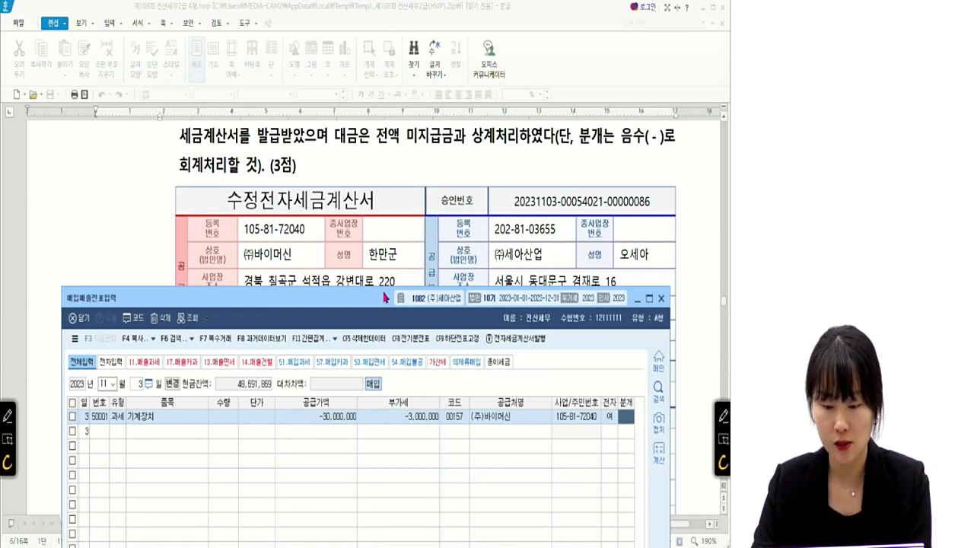
drag(375, 298, 373, 70)
text(2)
key(Return)
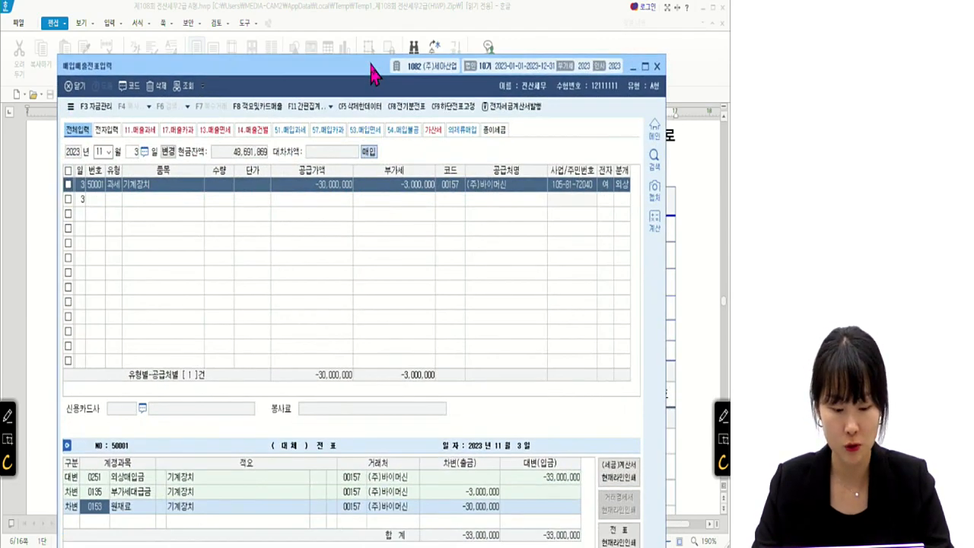
Change the 원재료 debit account in the November 3 journal entry to 0206 기계장치
drag(374, 70, 320, 7)
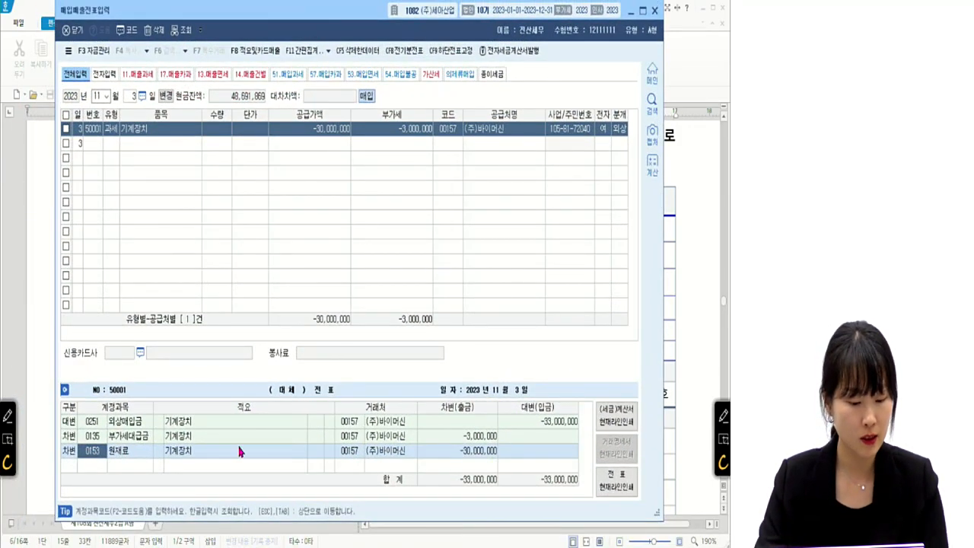
key(F2)
text(기계)
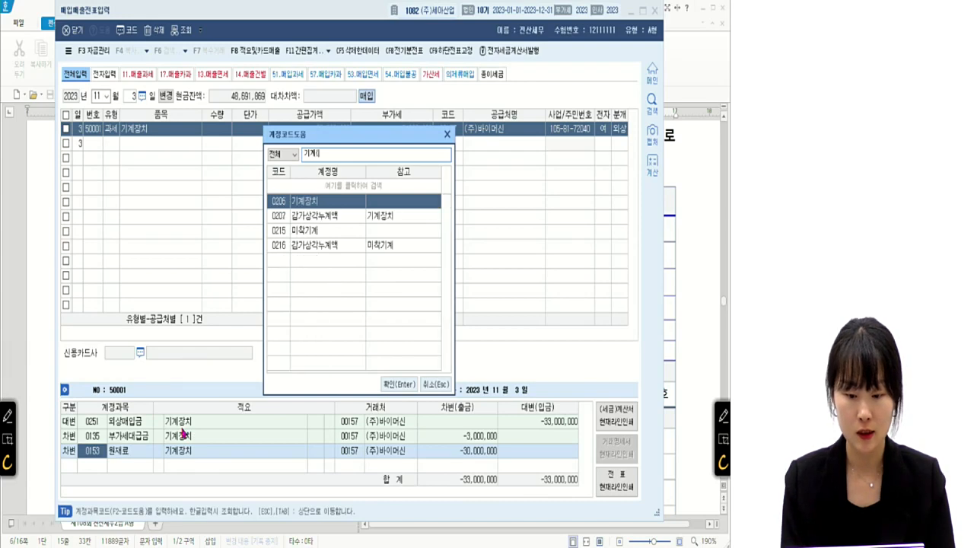
key(Down)
key(Down)
key(Up)
key(Up)
key(Return)
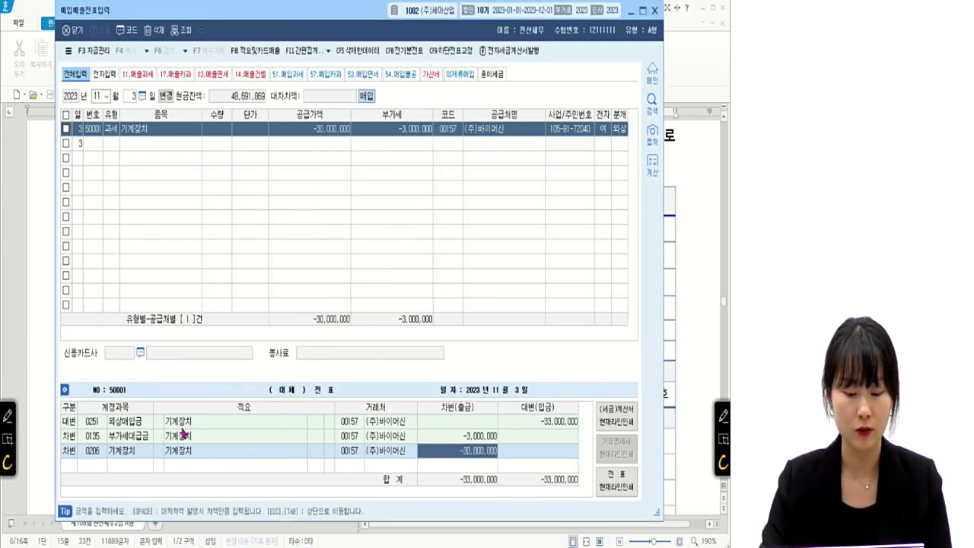
Find question 4 in the exam document and set the voucher date to November 11
drag(335, 3, 352, 410)
scroll(298, 228, up, 5)
scroll(298, 203, down, 5)
scroll(298, 204, down, 5)
scroll(277, 275, up, 3)
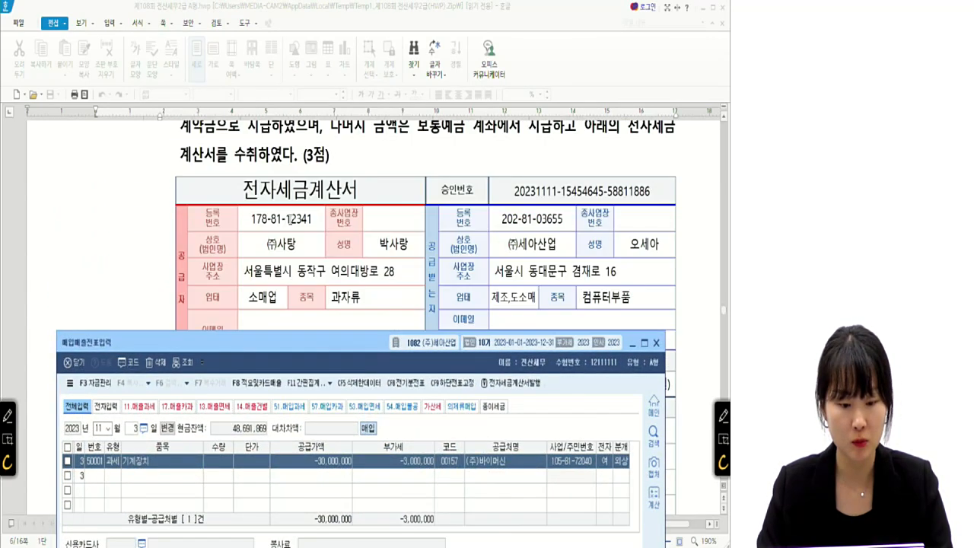
text(11)
key(Return)
Examine question 4, marking the total price, the advance payment with its date, and the voucher's journal type column
drag(358, 336, 371, 311)
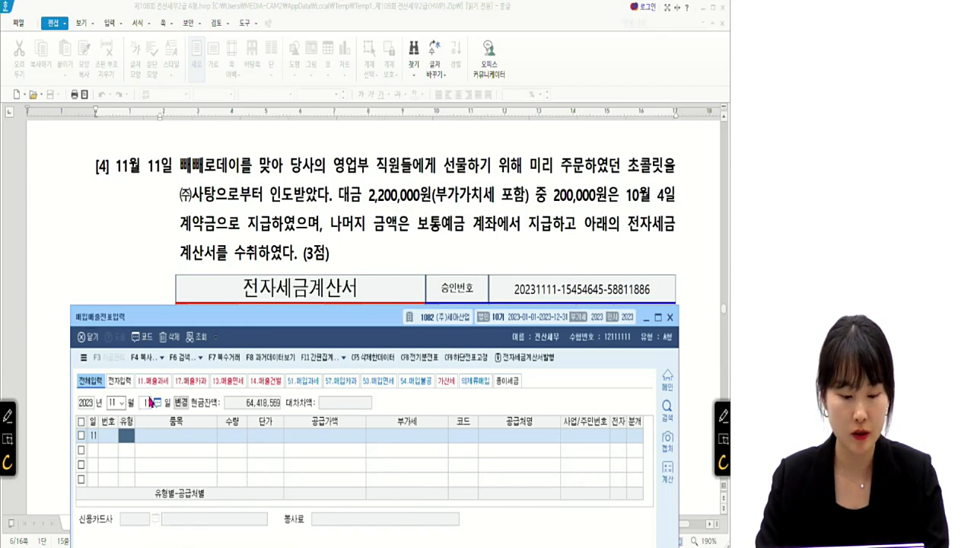
drag(217, 319, 215, 288)
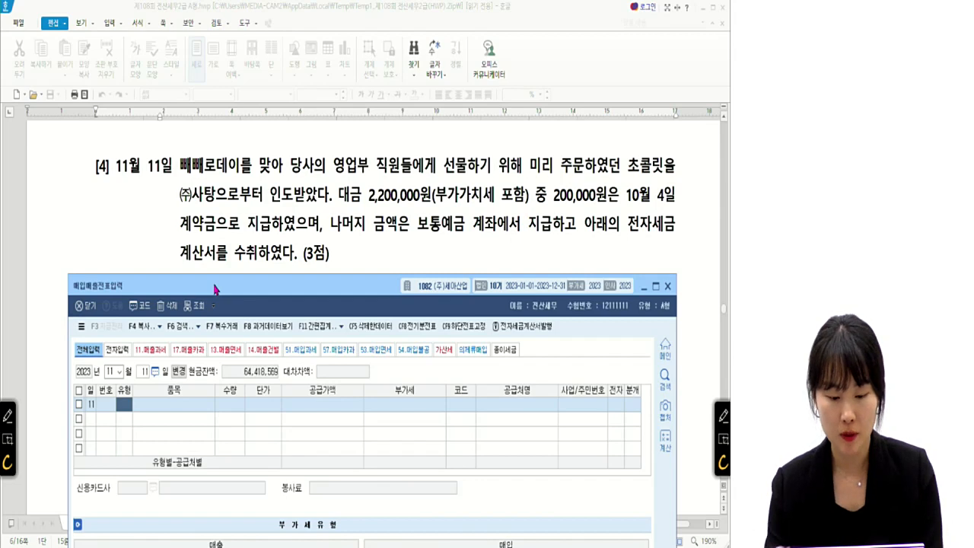
click(722, 413)
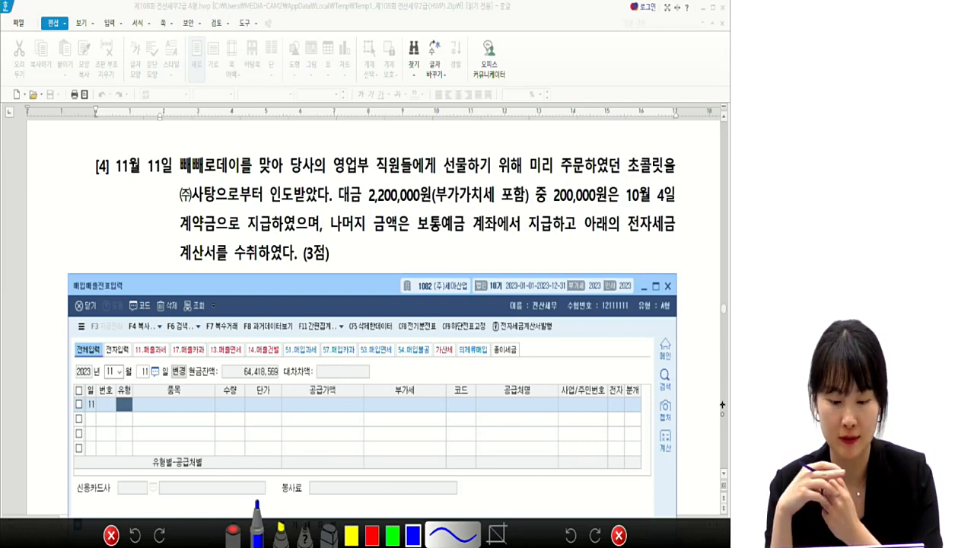
mouse_move(339, 210)
mouse_down()
mouse_move(525, 200)
mouse_move(564, 177)
mouse_move(543, 204)
mouse_up()
drag(622, 204, 677, 204)
drag(180, 230, 262, 232)
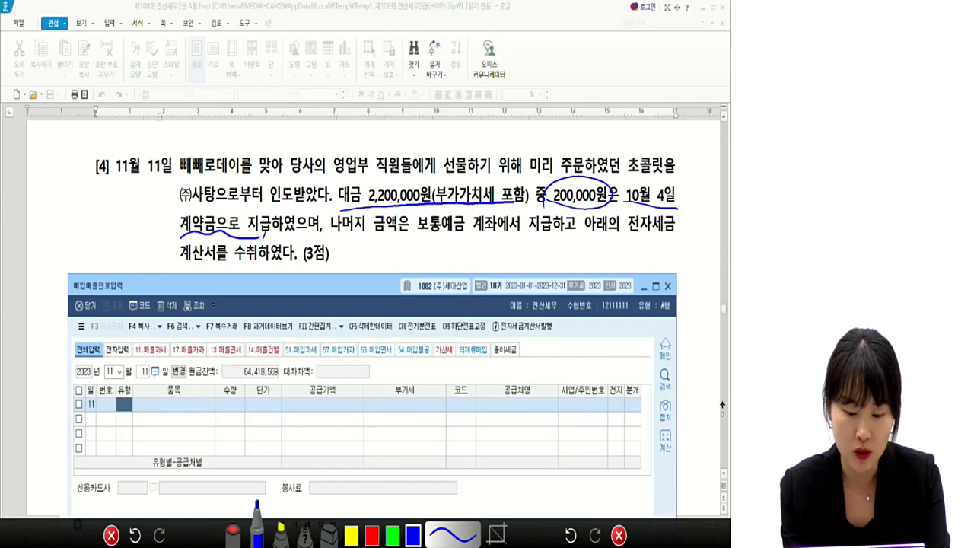
drag(635, 382, 625, 387)
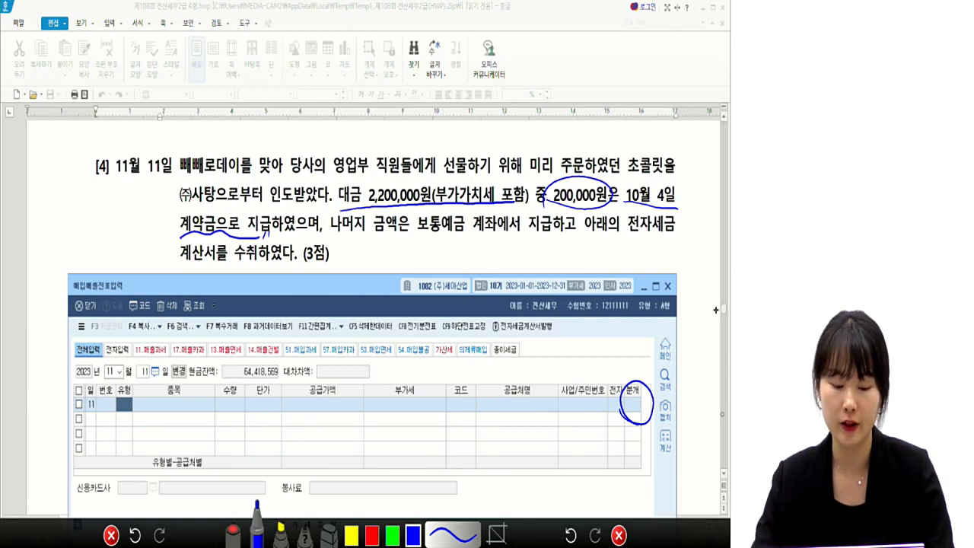
key(Escape)
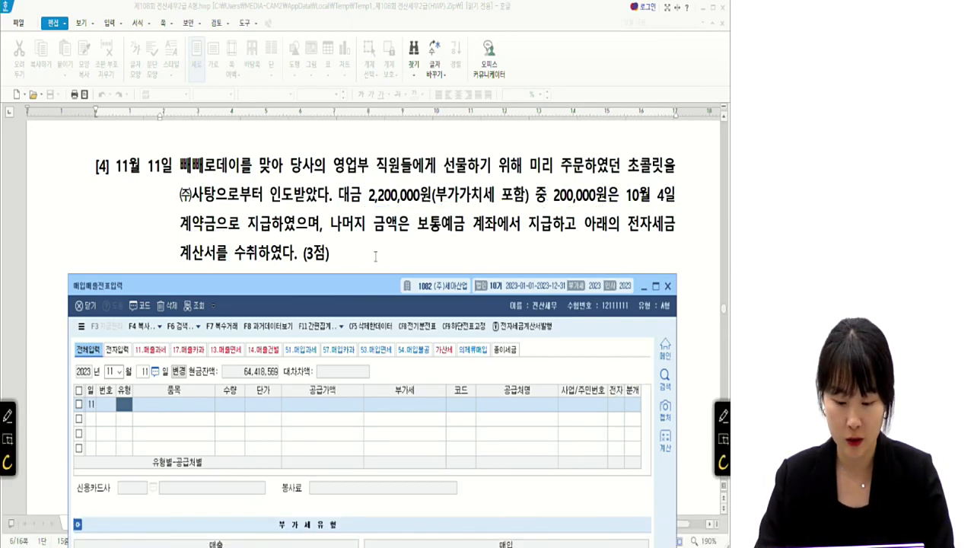
Set the November 11 entry's VAT type to 51.과세
mouse_move(358, 286)
mouse_down()
mouse_move(356, 374)
mouse_move(376, 342)
mouse_up()
scroll(380, 282, down, 3)
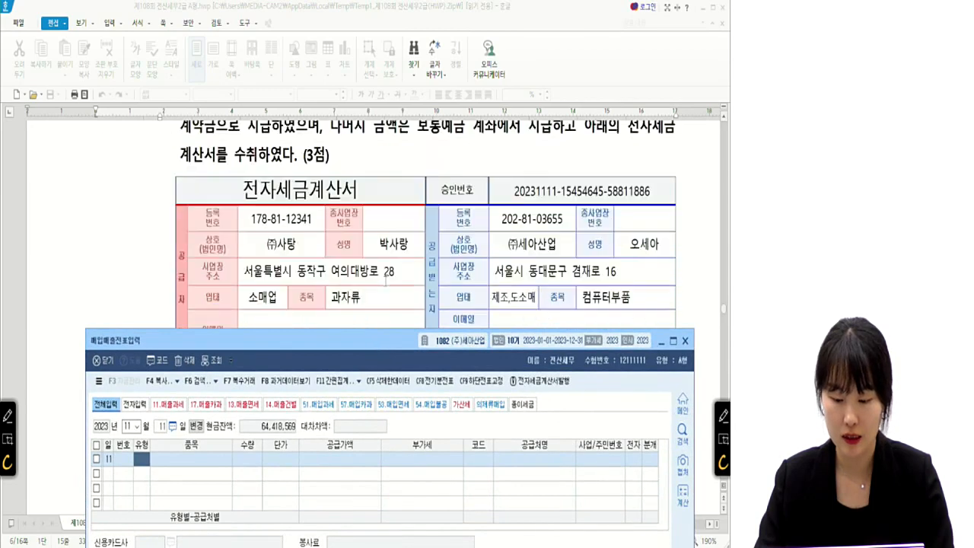
text(51)
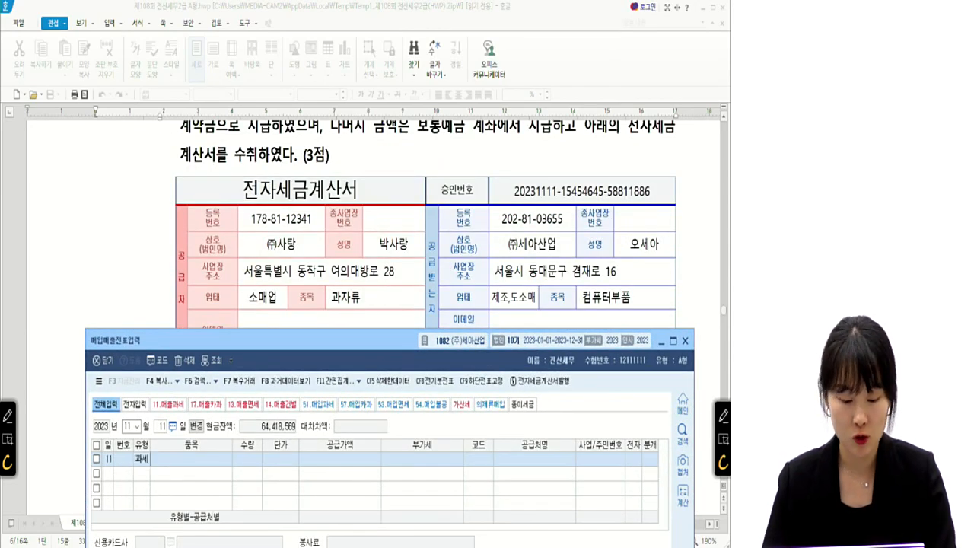
key(Return)
Enter the invoice item 힘내라 초콜렛 외 in the November 11 entry with a supply amount of 2,000,000
scroll(378, 243, down, 6)
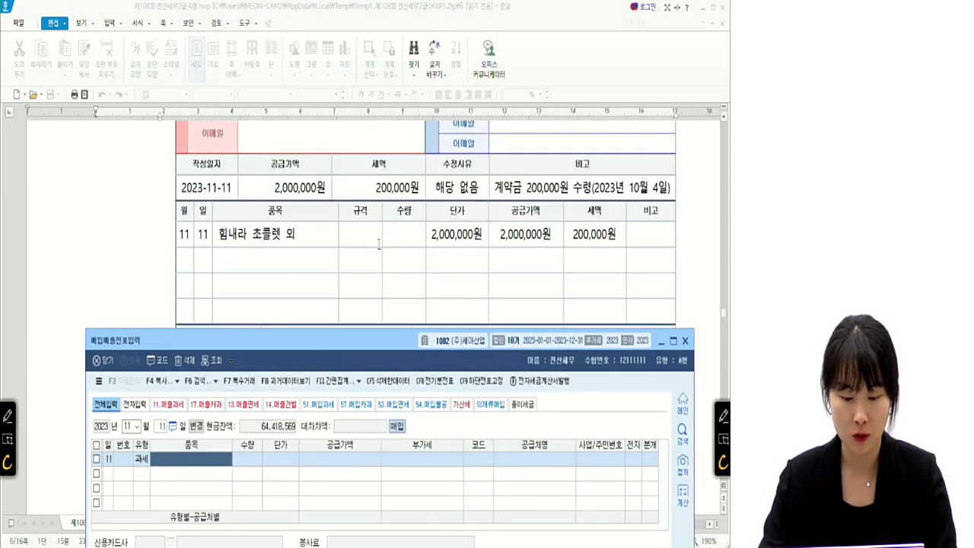
text(힘ㄴ)
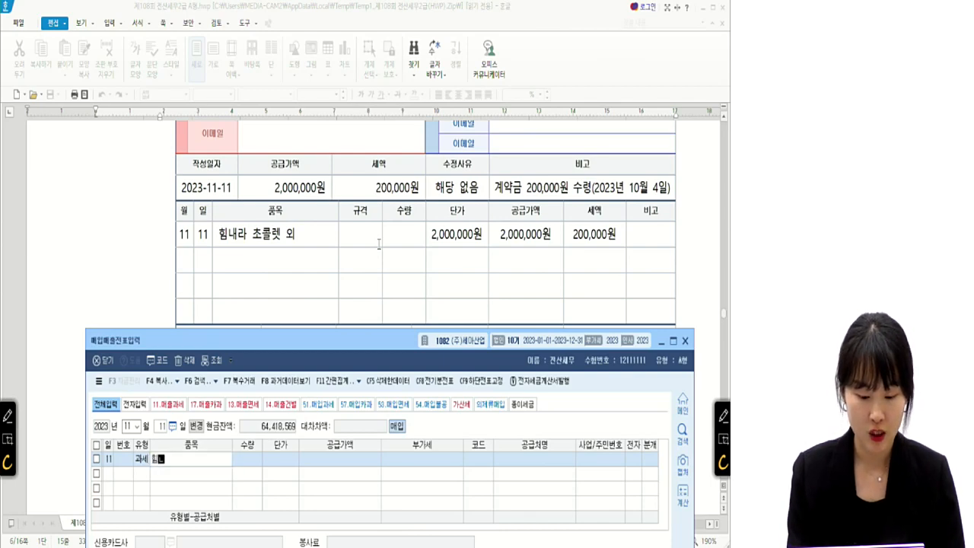
text(내라 초콜)
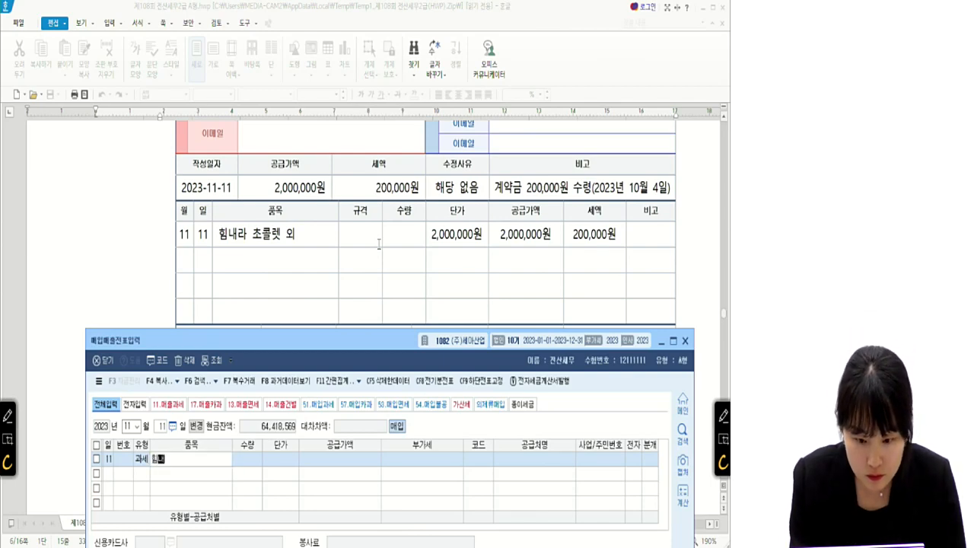
key(Return)
key(Return)
key(Return)
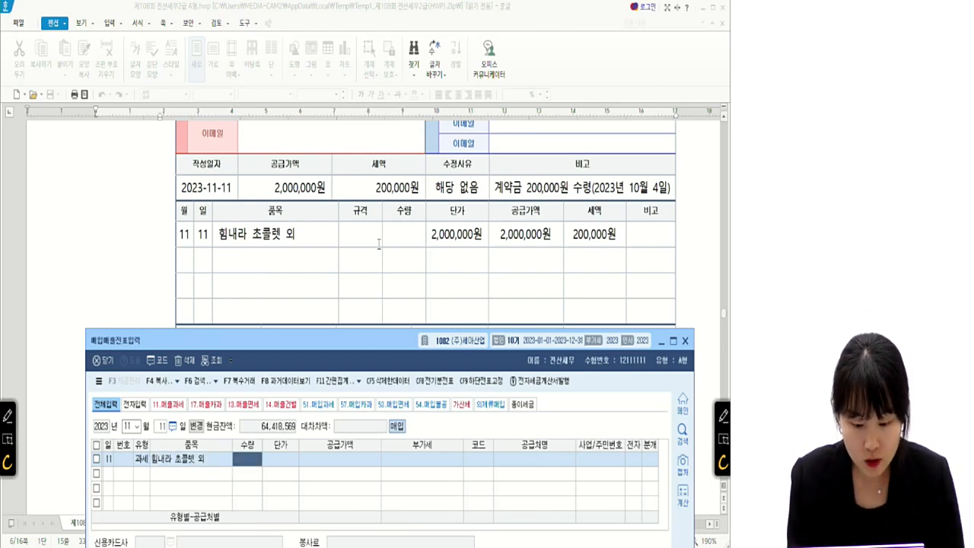
text(2,000,000)
key(Return)
key(Return)
Check the invoice's supplier and assign (주)사탕 as the November 11 entry's supplier
scroll(379, 243, up, 3)
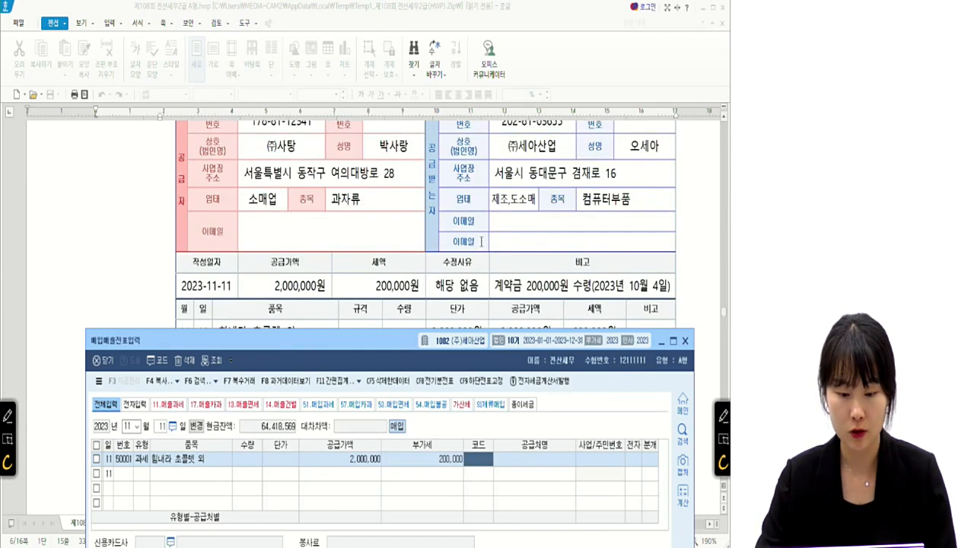
key(F2)
text(사탕)
key(Return)
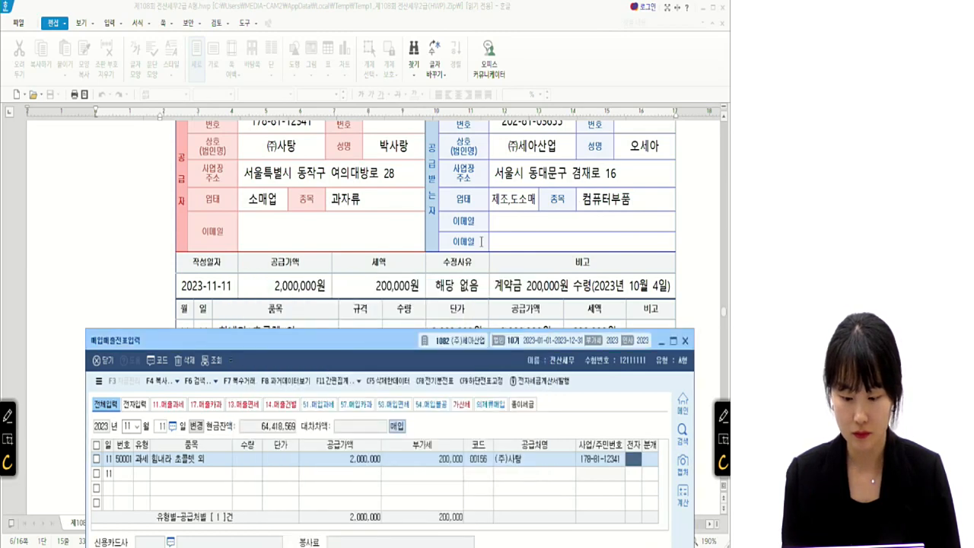
Mark the November 11 entry as an electronic invoice (여) and set its journal type to 혼합
text(1)
key(Return)
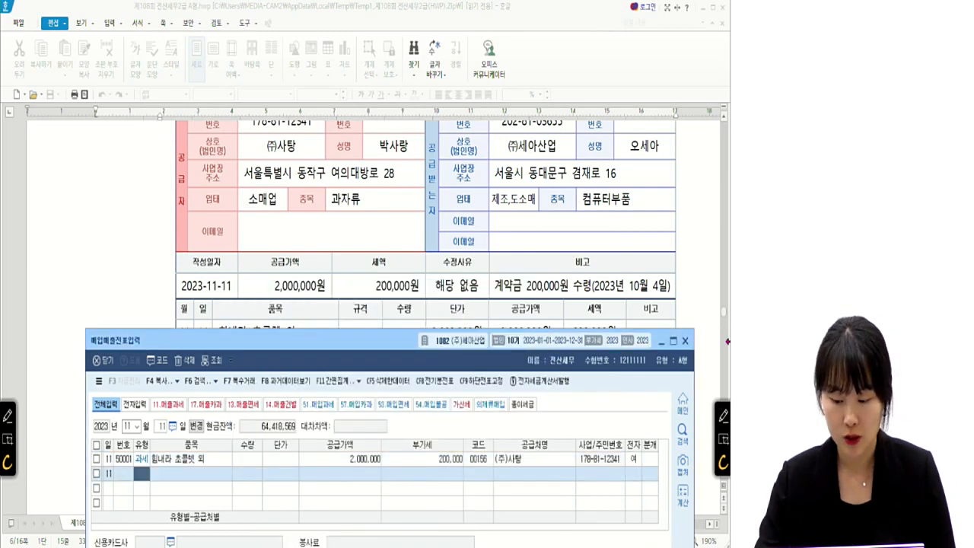
click(649, 459)
text(3)
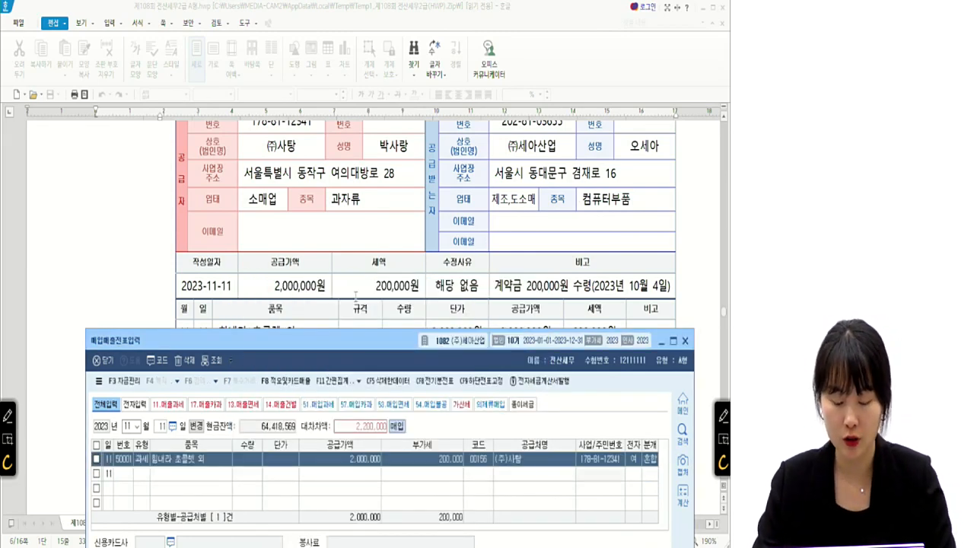
Change the 원재료 debit account in the November 11 journal entry to 0811 복리후생비
drag(358, 344, 346, 97)
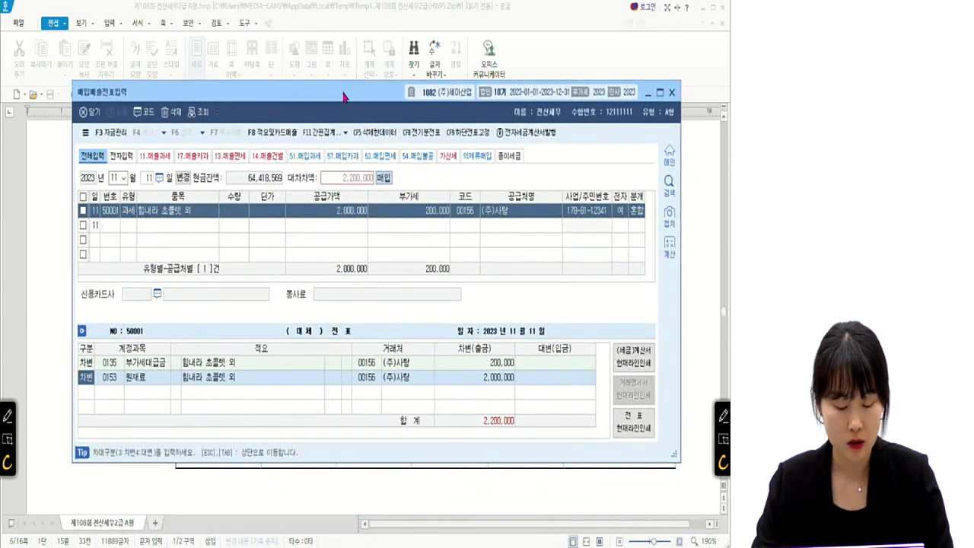
click(113, 381)
text(0811)
key(Return)
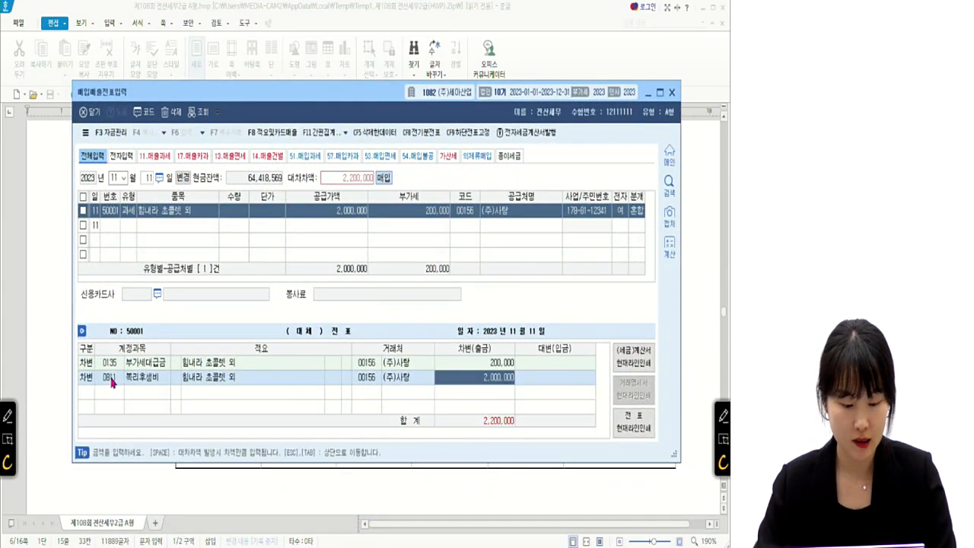
Add a credit line to the November 11 journal entry for 0131 선급금 with the amount 200,000
drag(307, 100, 304, 161)
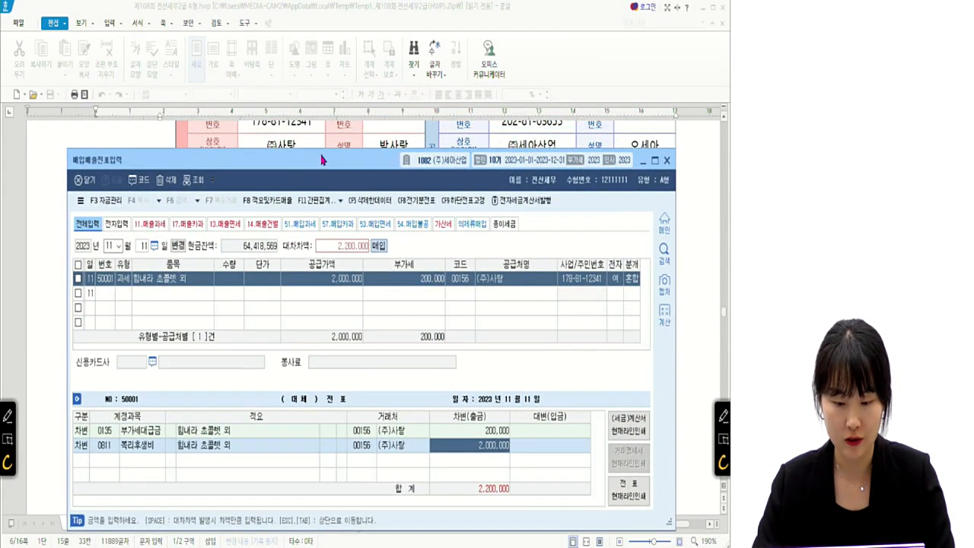
drag(364, 163, 366, 263)
scroll(373, 192, up, 3)
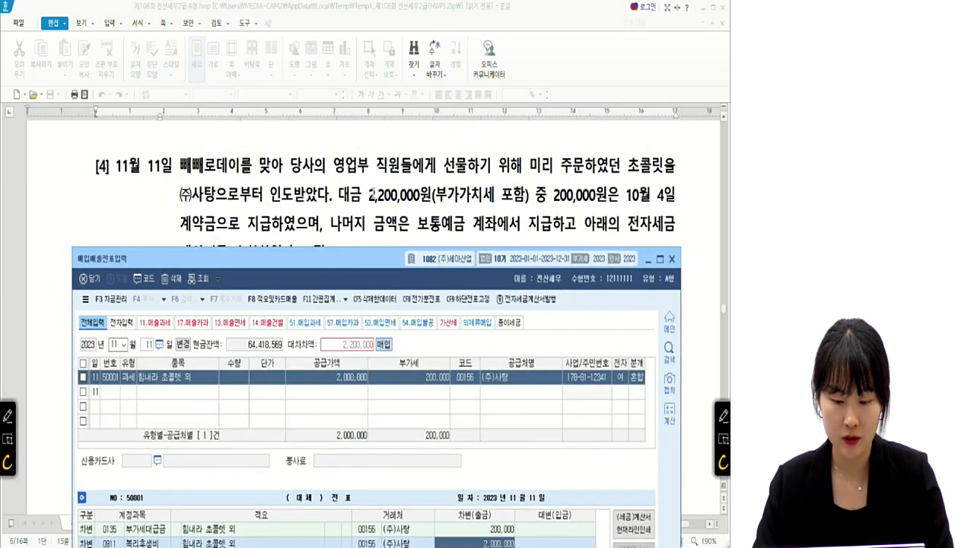
drag(363, 270, 365, 134)
key(Return)
text(4)
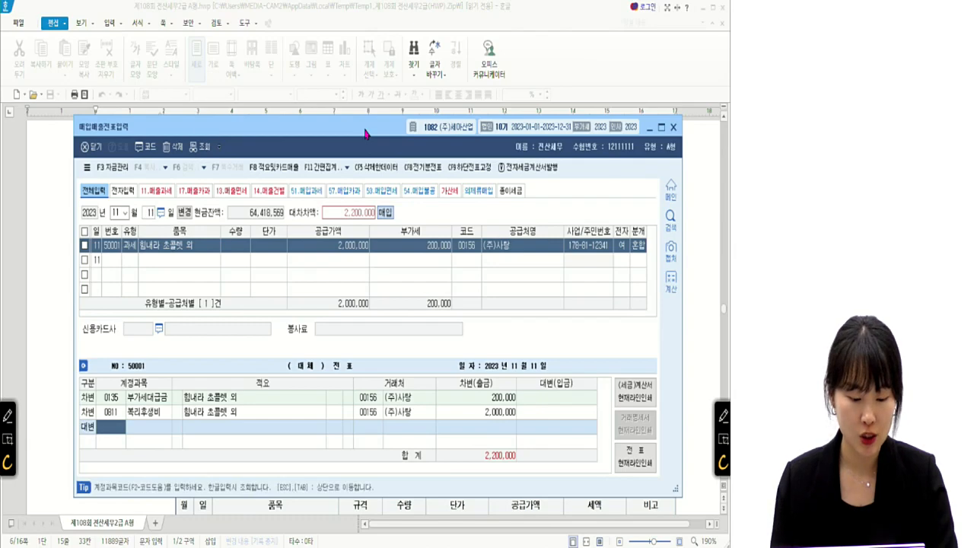
text(선급)
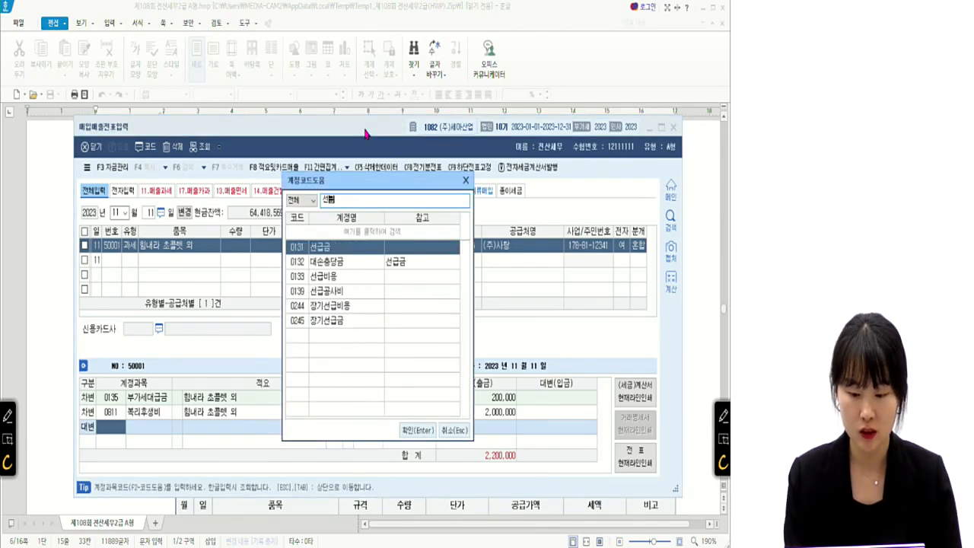
key(Return)
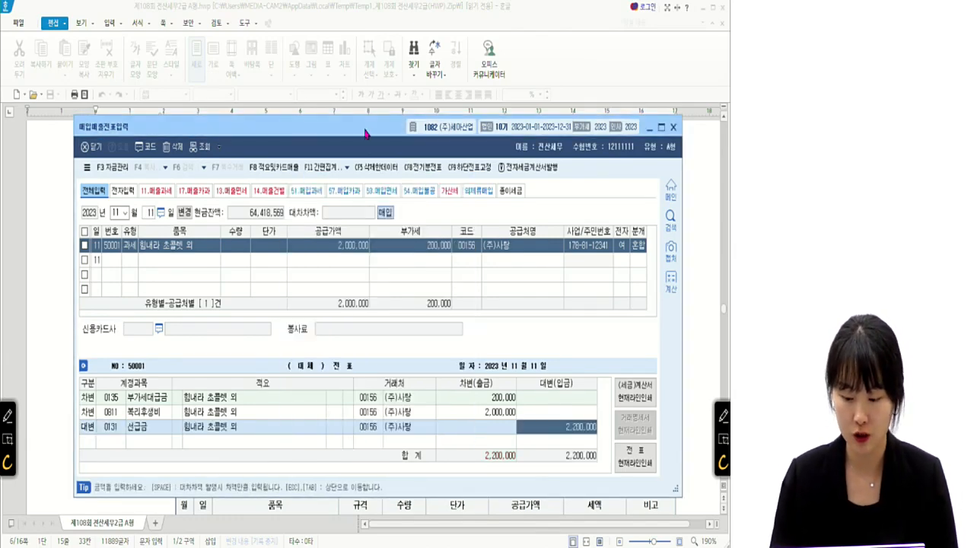
text(200,000)
key(Return)
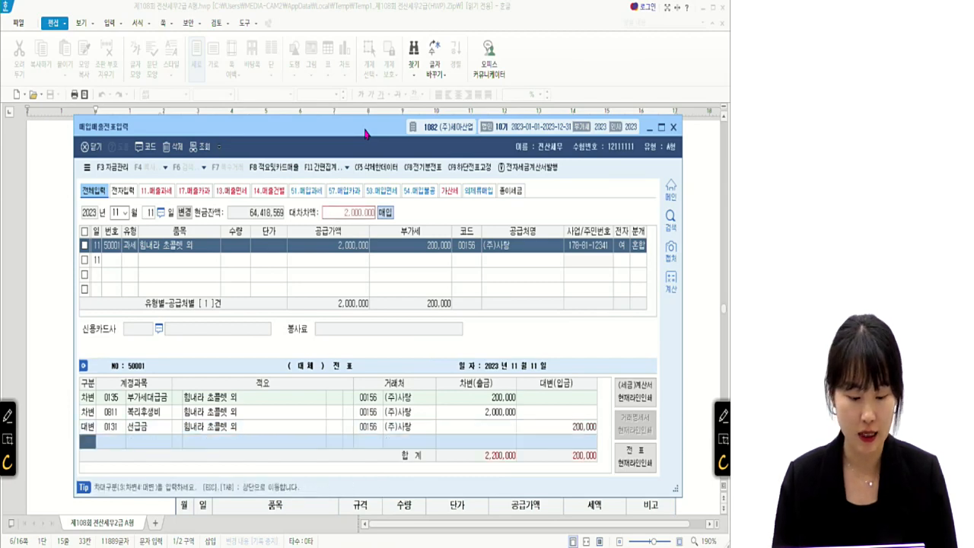
Credit the remaining 2,000,000 of the November 11 journal entry to 0103 보통예금
text(103)
key(Return)
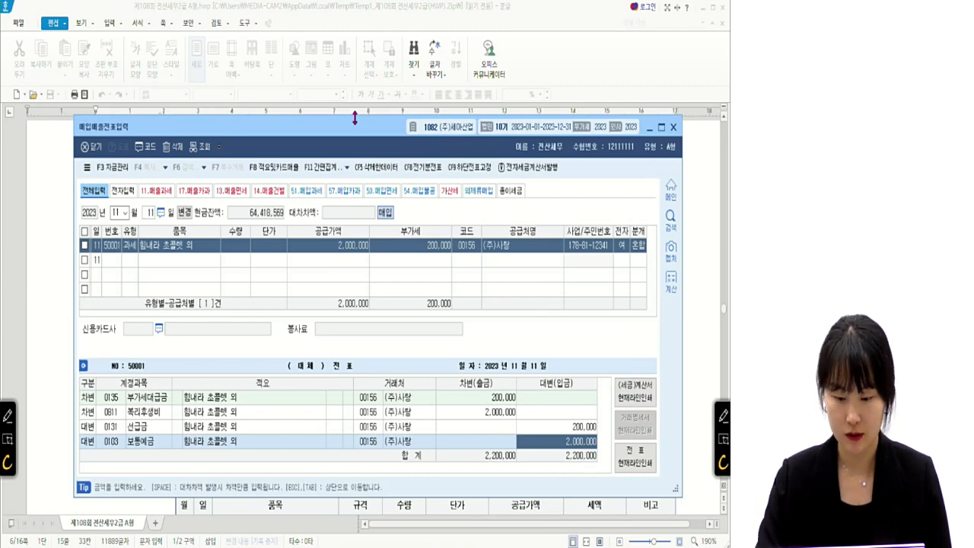
drag(364, 130, 371, 301)
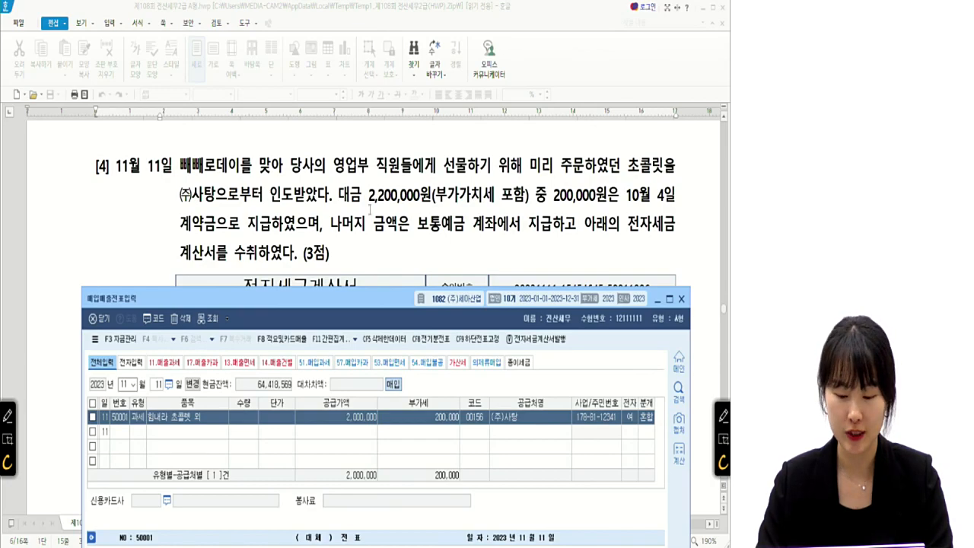
Bring up problem [5] in the exam document and set the purchase/sales voucher date to December 28
click(376, 256)
scroll(375, 258, down, 10)
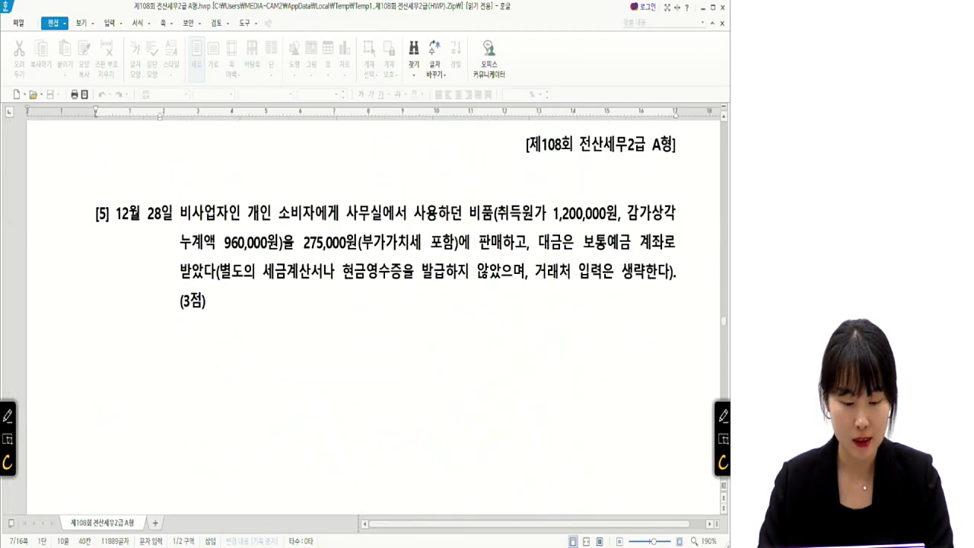
click(389, 542)
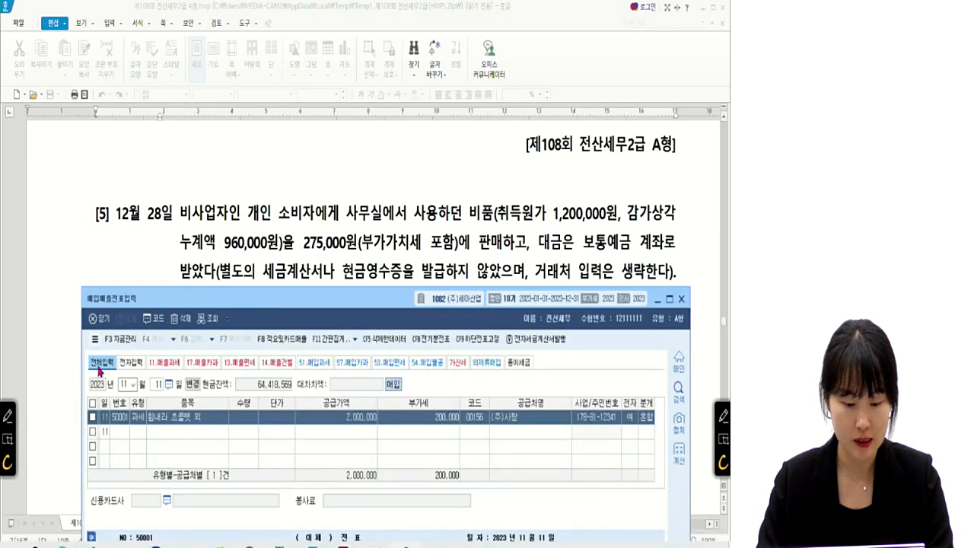
click(125, 386)
text(12)
key(Return)
text(28)
key(Return)
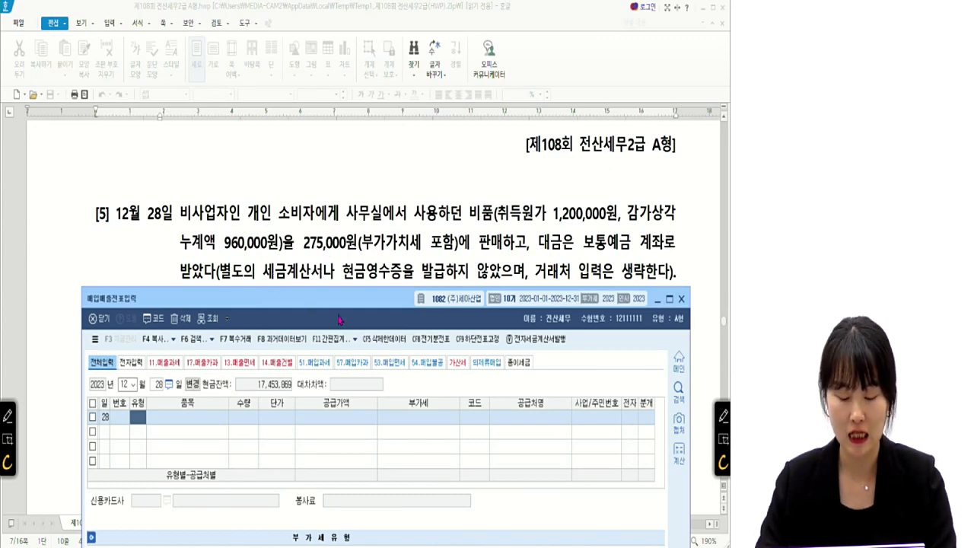
Mark the 세금계산서, 현금영수증 and 거래처 입력 conditions in problem [5] with the pen, and clear the marks
click(723, 414)
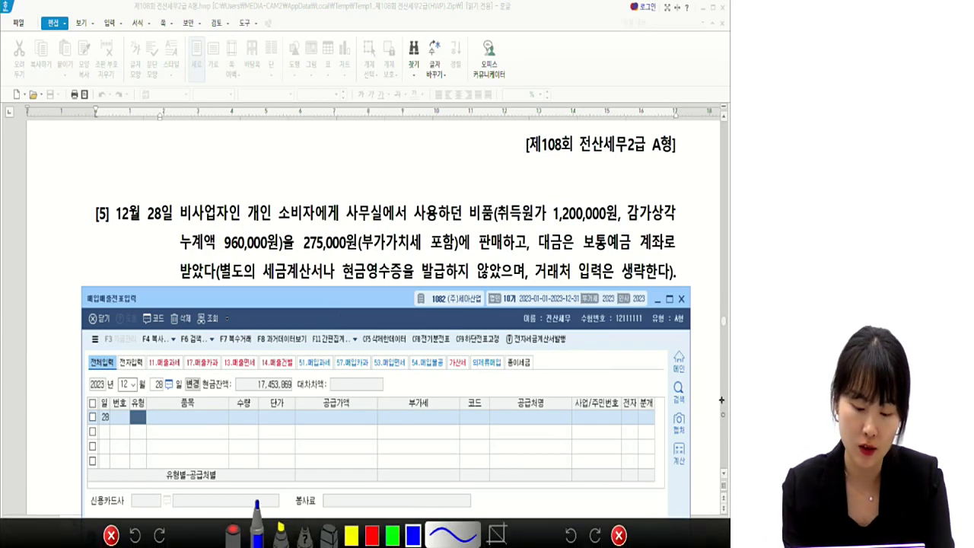
mouse_move(302, 254)
mouse_down()
mouse_move(284, 295)
mouse_move(303, 294)
mouse_up()
mouse_move(386, 252)
mouse_down()
mouse_move(366, 302)
mouse_move(395, 295)
mouse_up()
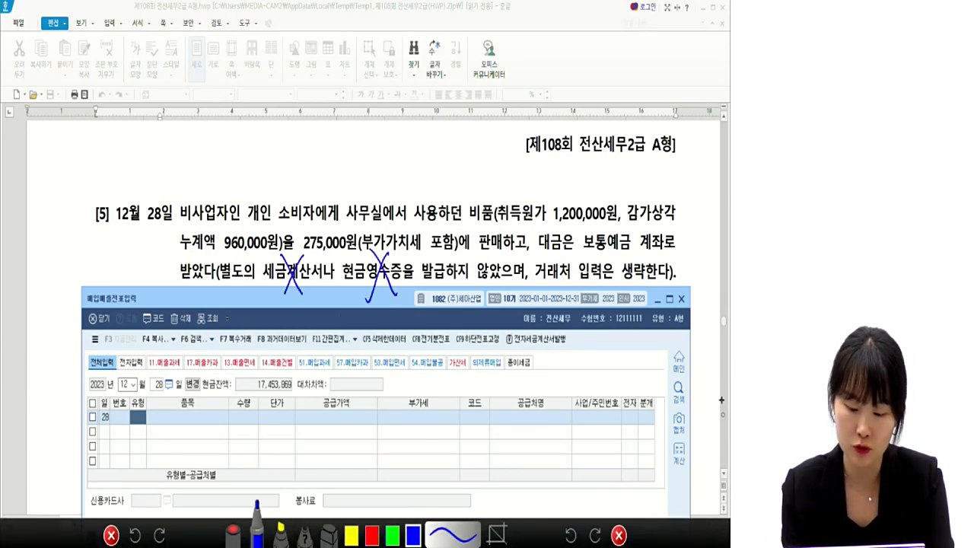
mouse_move(537, 271)
mouse_down()
mouse_move(608, 279)
mouse_move(542, 273)
mouse_move(572, 286)
mouse_up()
drag(612, 279, 615, 290)
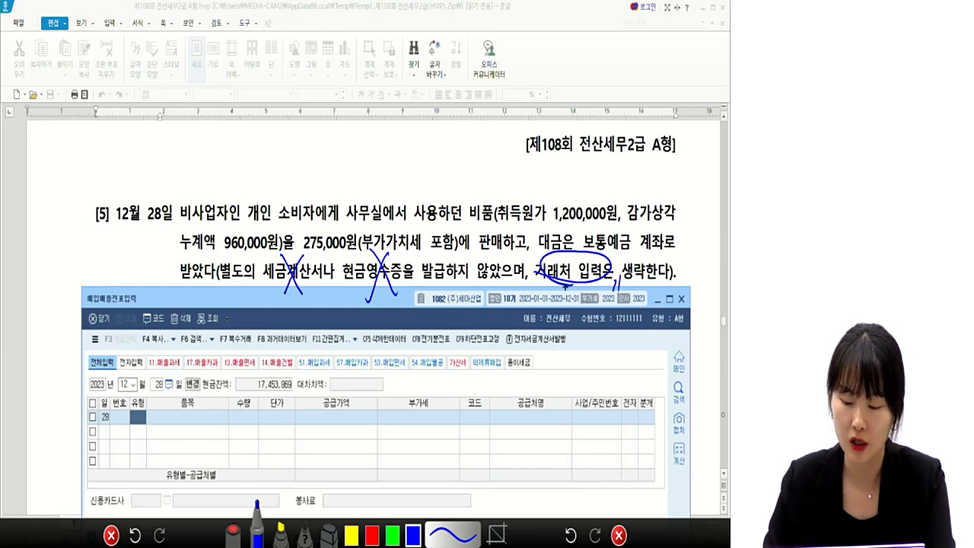
click(620, 537)
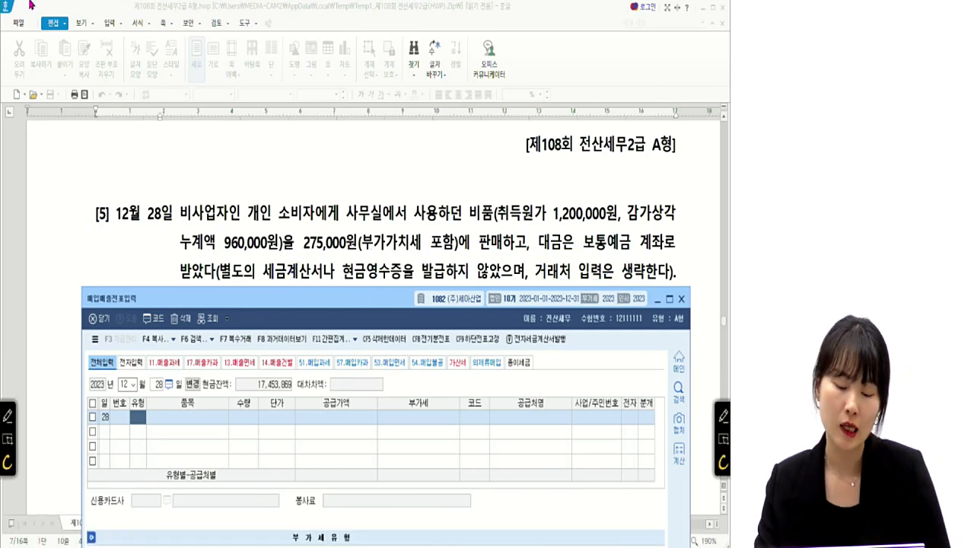
Set the December 28 entry's type to 14 건별 and enter 275,000 as its VAT-inclusive supply amount, leaving item, quantity and unit price blank
mouse_move(263, 298)
mouse_down()
mouse_move(261, 286)
mouse_move(257, 302)
mouse_up()
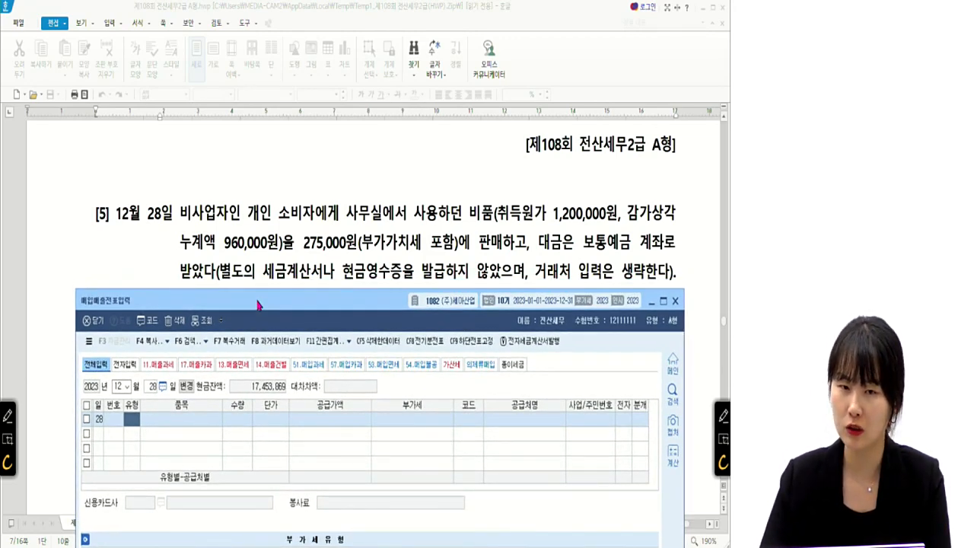
text(14)
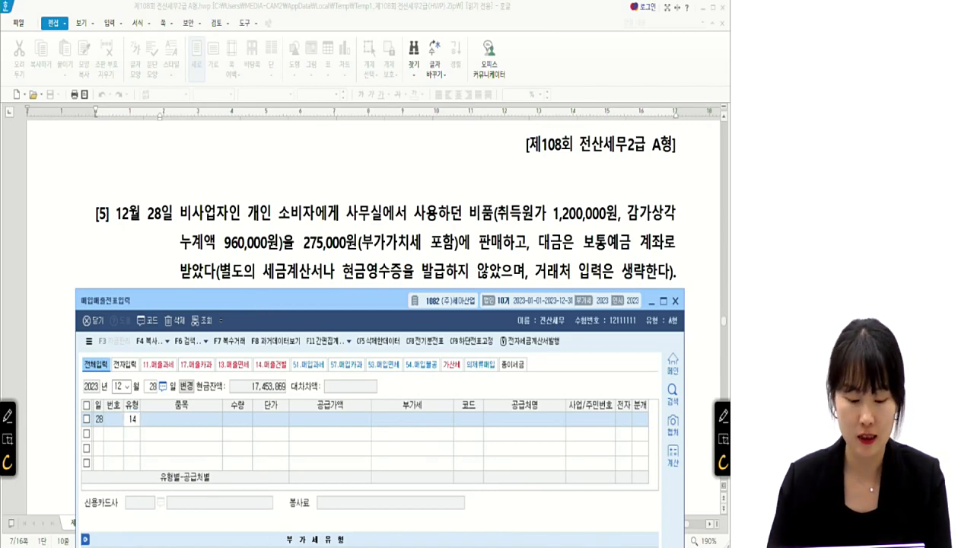
key(Return)
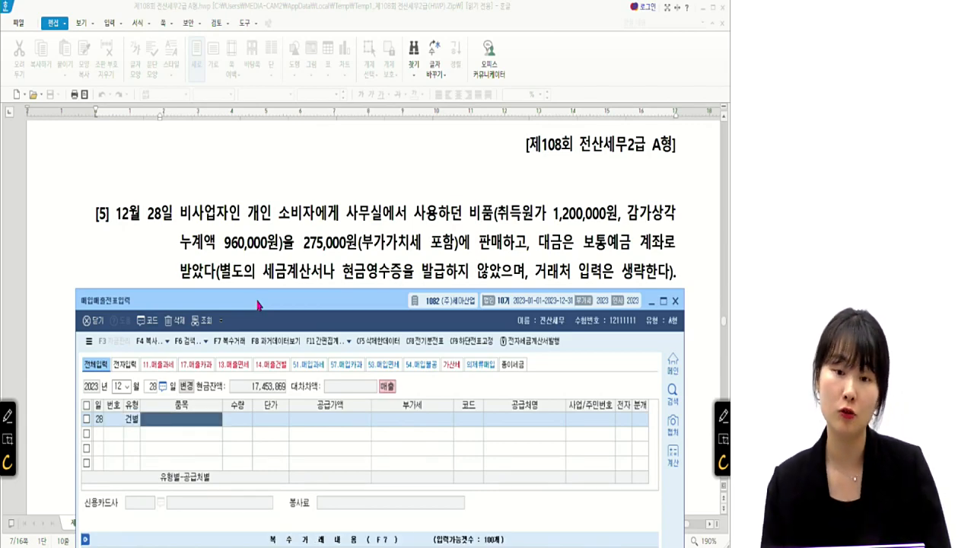
key(Return)
key(Return)
key(Return)
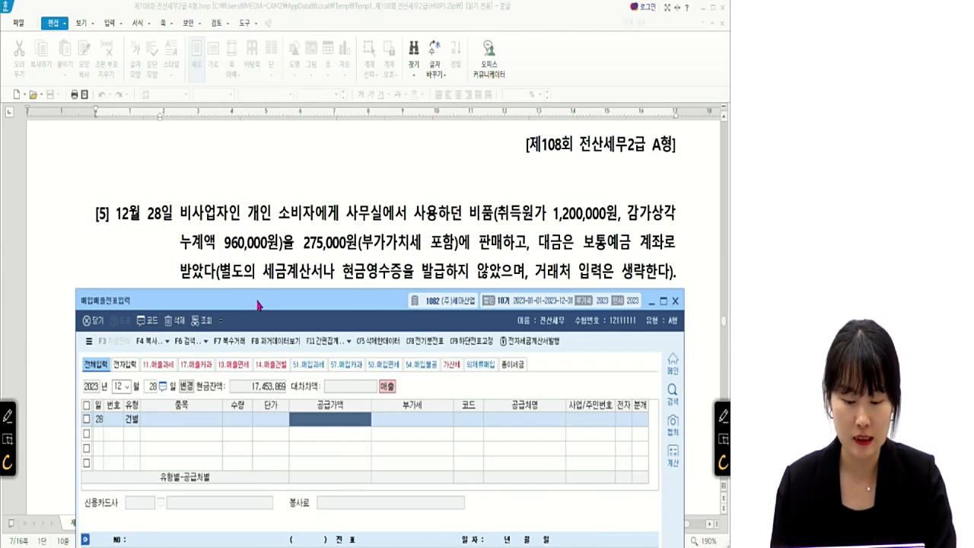
text(275000)
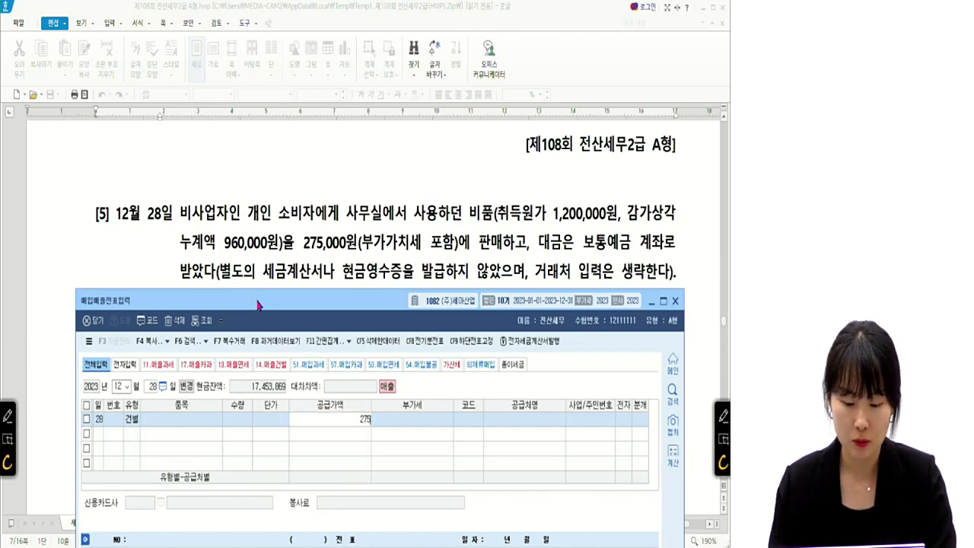
key(Return)
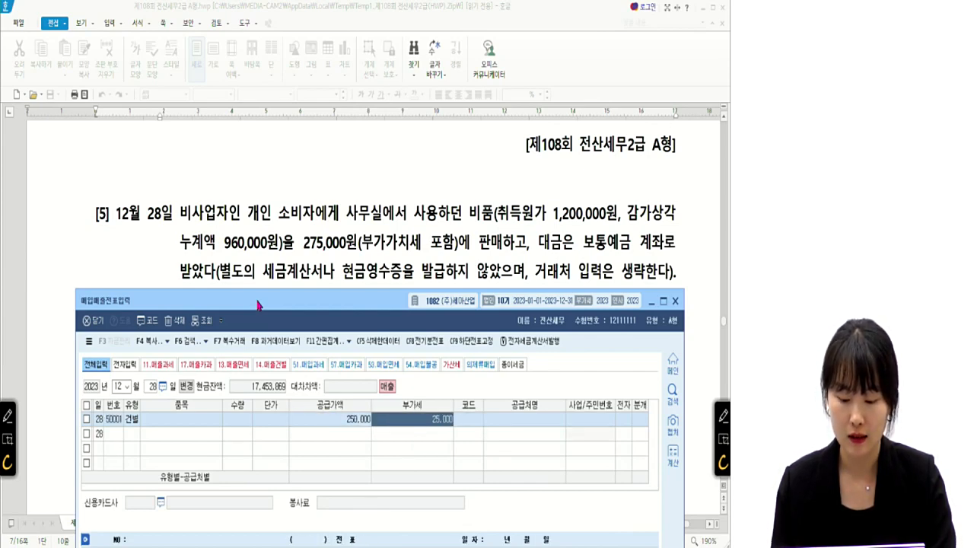
key(Return)
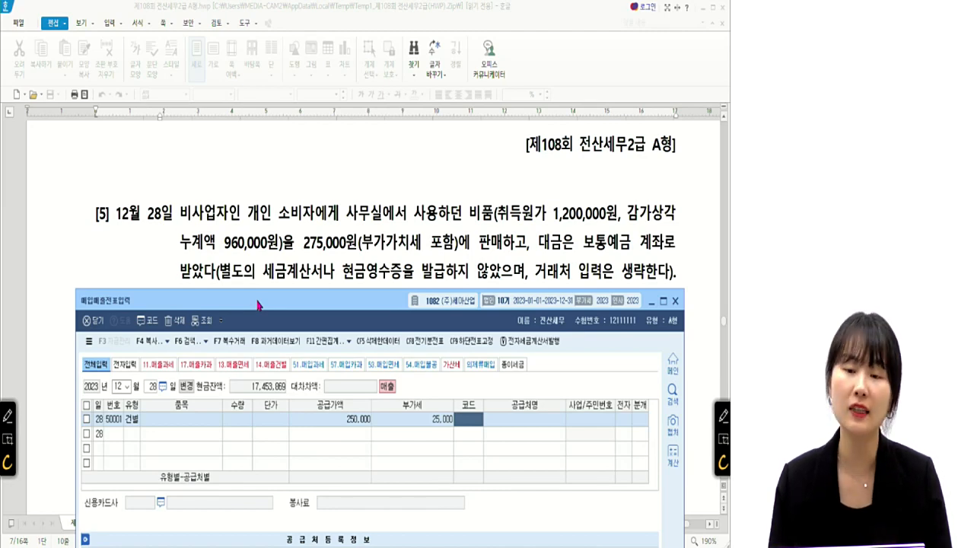
Leave the December 28 entry's supplier blank and set its journal type to 혼합
key(Return)
key(Return)
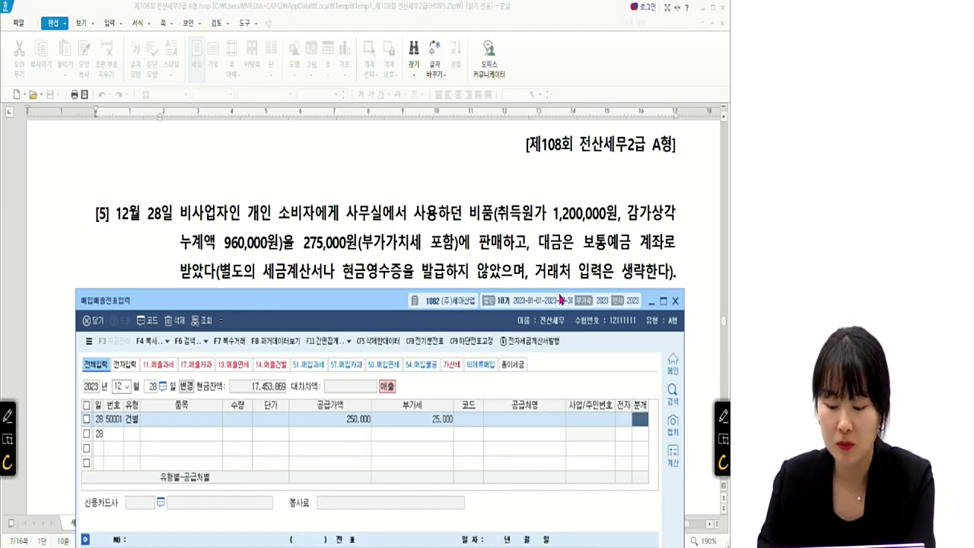
text(3)
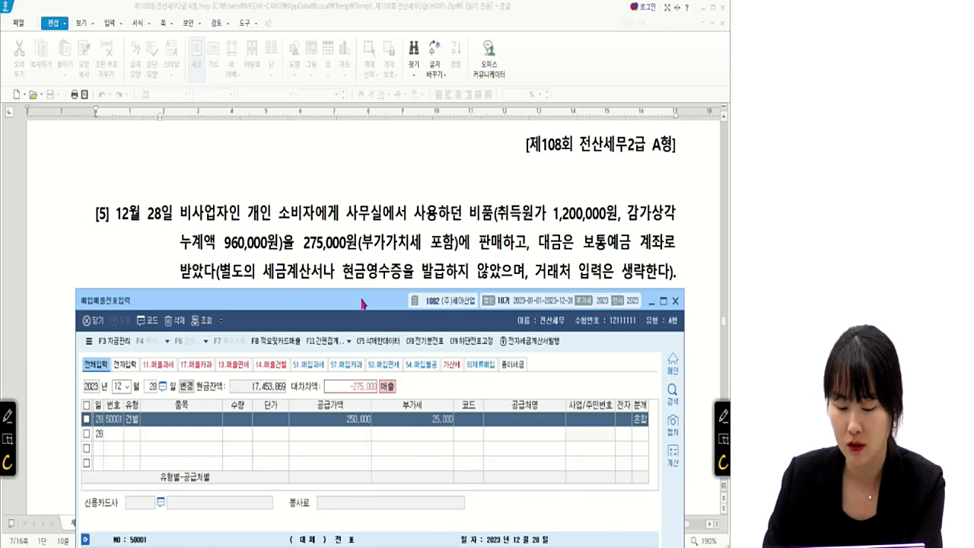
Change the 제품매출 credit line in the December 28 journal entry to 0212 비품 with the amount 1,200,000
drag(362, 307, 364, 99)
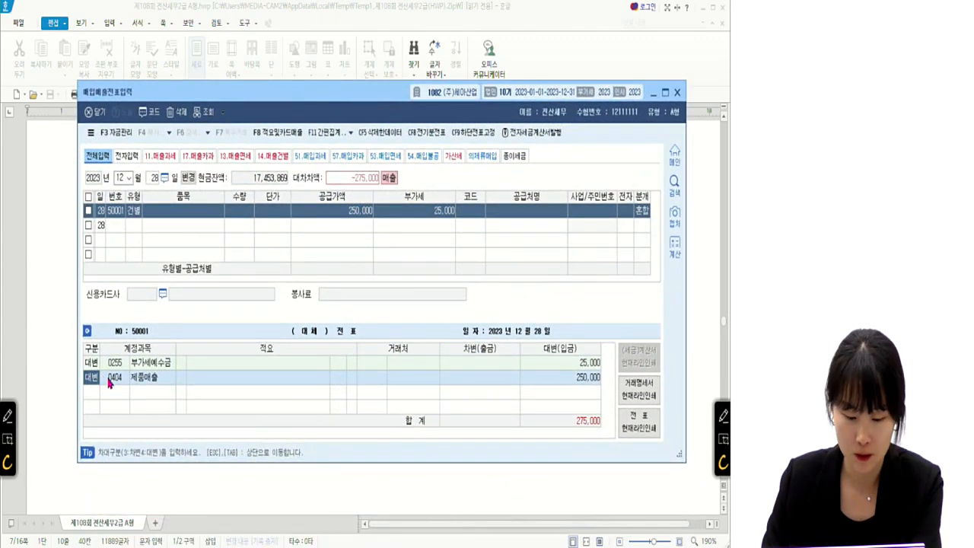
drag(345, 101, 351, 80)
click(126, 358)
click(308, 362)
click(540, 358)
click(115, 359)
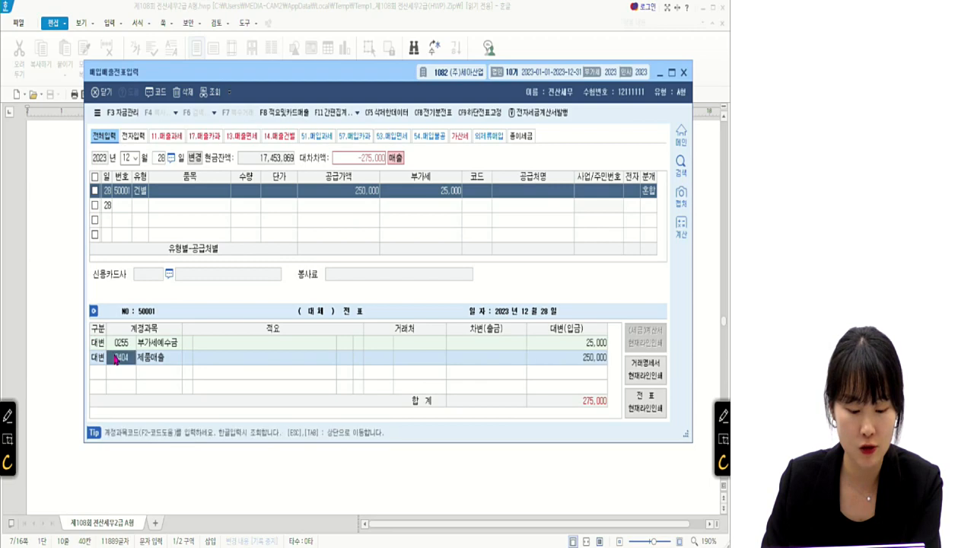
text(4)
drag(364, 73, 365, 250)
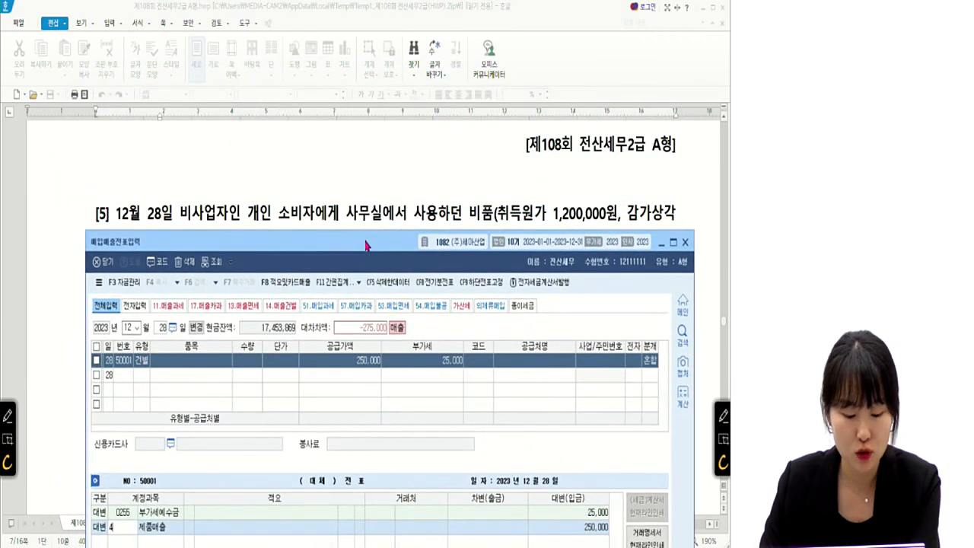
text(212)
key(Return)
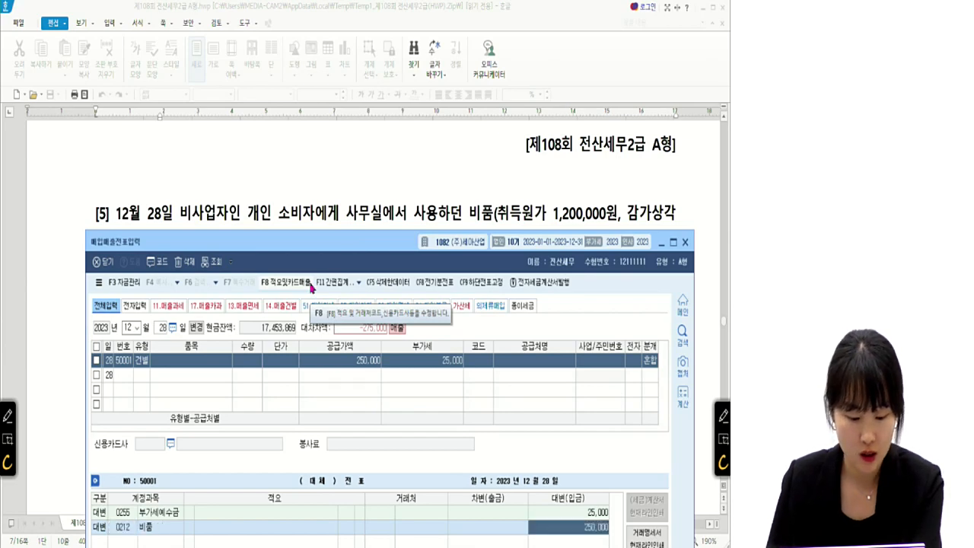
text(1200000)
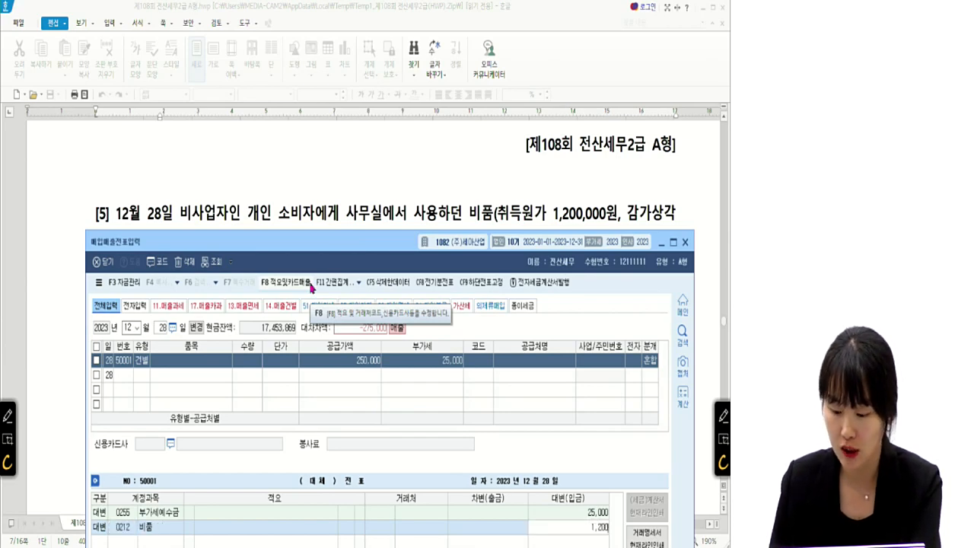
key(Return)
Add a debit line to the December 28 journal entry for 0213 감가상각누계액 with the amount 960,000
text(3)
key(Return)
text(212)
key(Return)
key(Left)
key(Left)
key(Left)
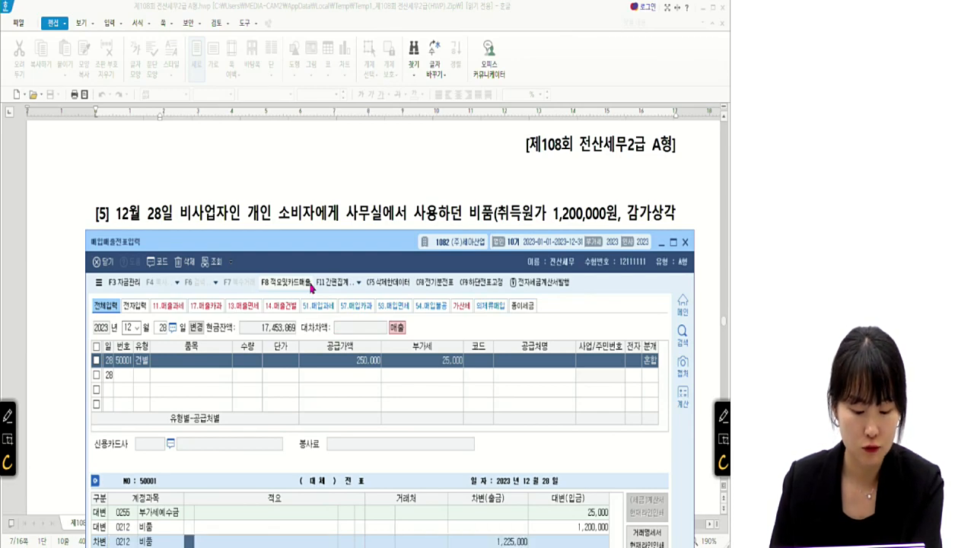
text(213)
key(Return)
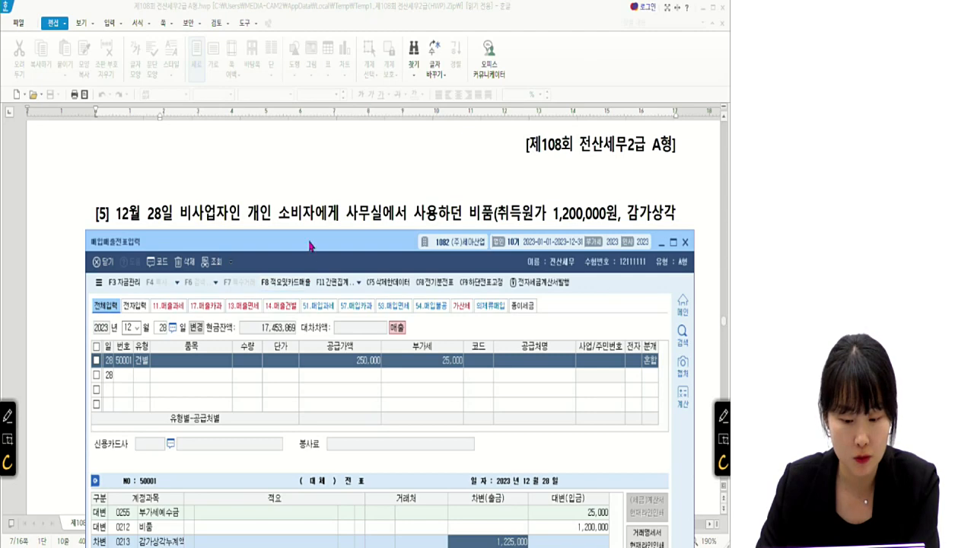
drag(303, 250, 267, 77)
text(960,000)
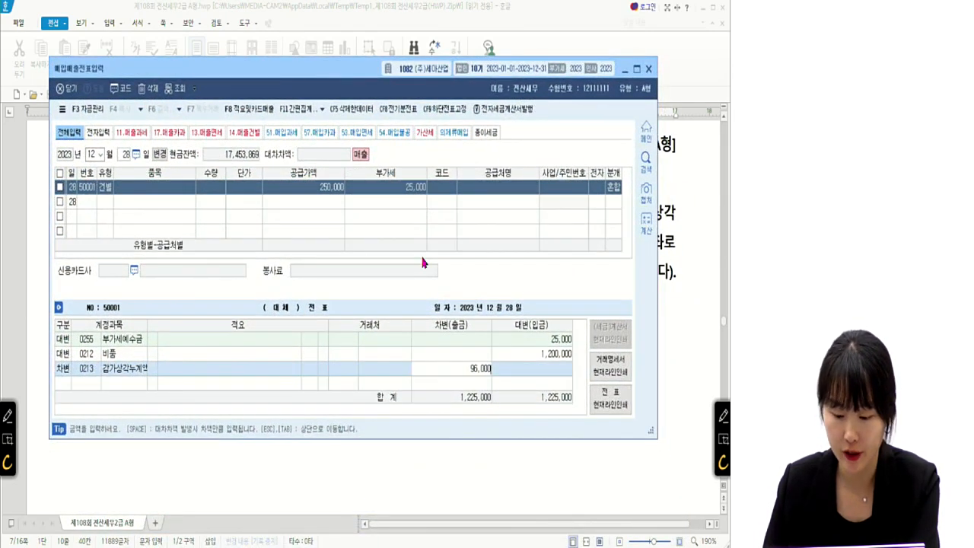
key(Return)
Add a debit line to the December 28 journal entry for 0103 보통예금 with the amount 275,000, checking the problem text
drag(298, 67, 305, 304)
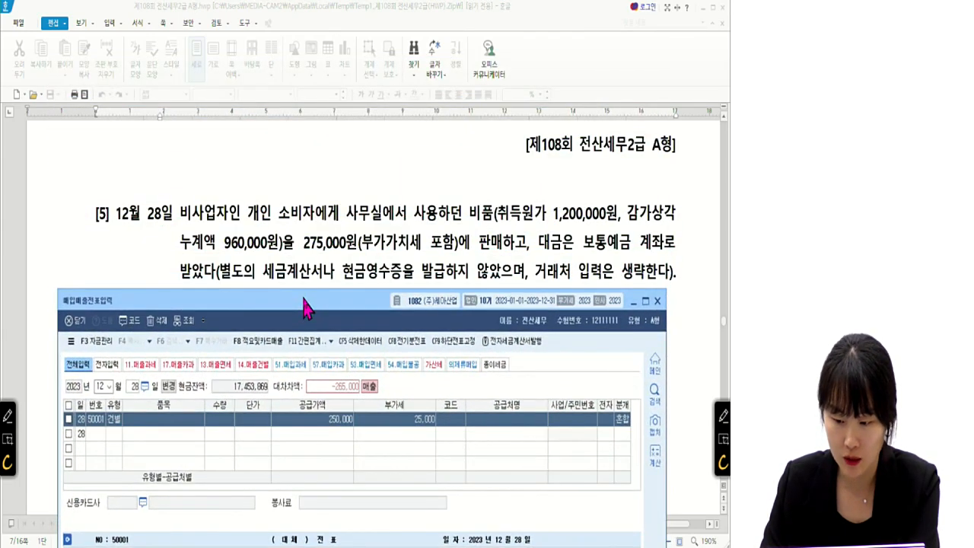
drag(304, 308, 294, 83)
text(1)
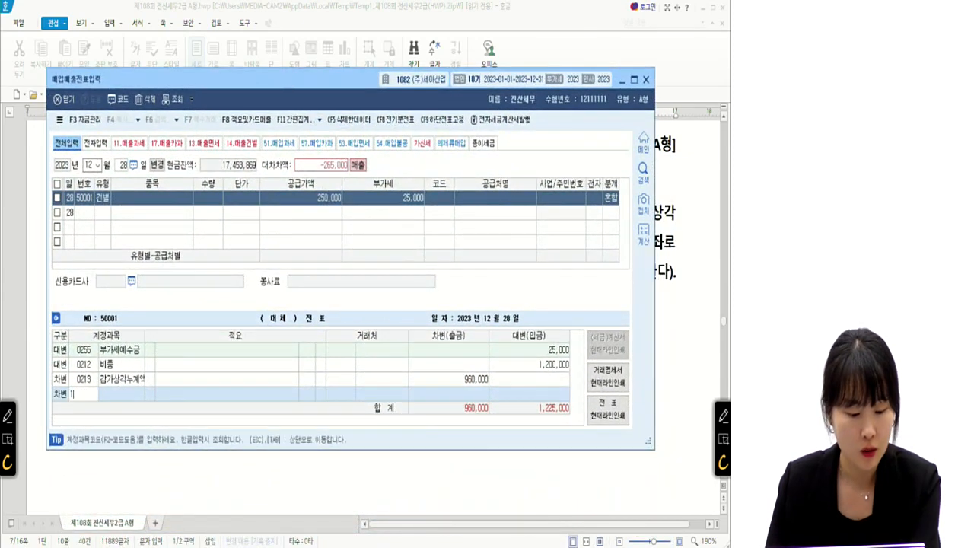
text(03)
key(Return)
key(Return)
text(275,00)
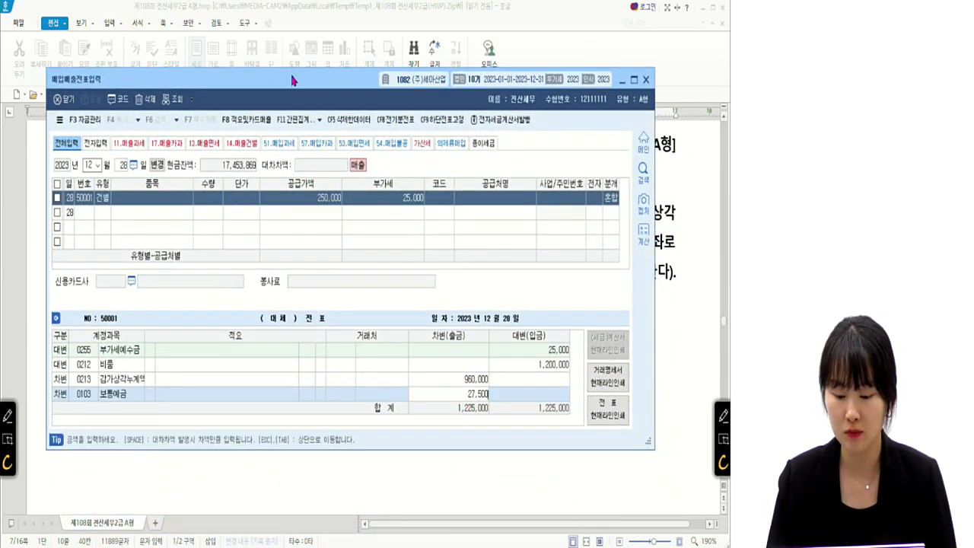
text(0)
key(Return)
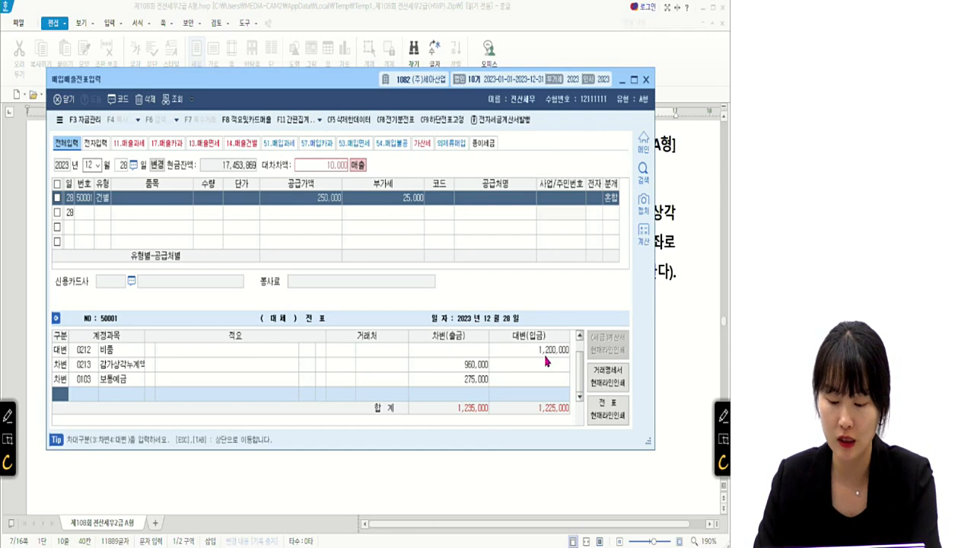
Compare the debit and credit amounts of the December 28 journal lines to work out the gain or loss on disposal
click(549, 353)
click(466, 367)
click(508, 354)
click(477, 366)
click(502, 353)
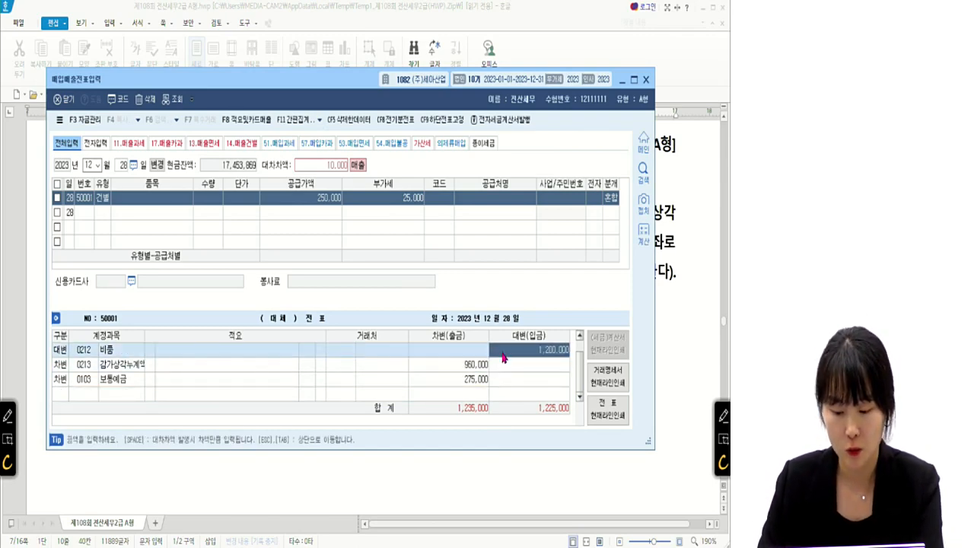
click(486, 368)
scroll(534, 380, up, 1)
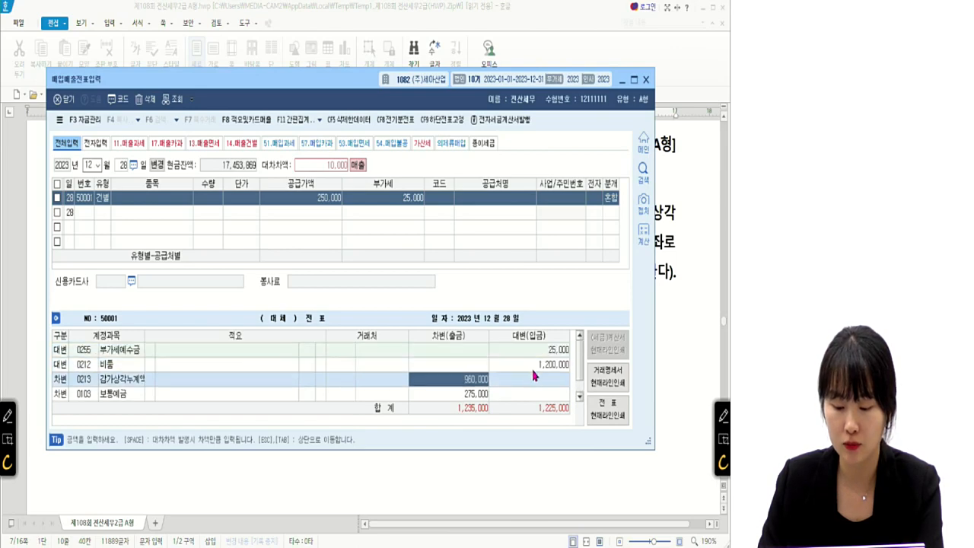
click(527, 353)
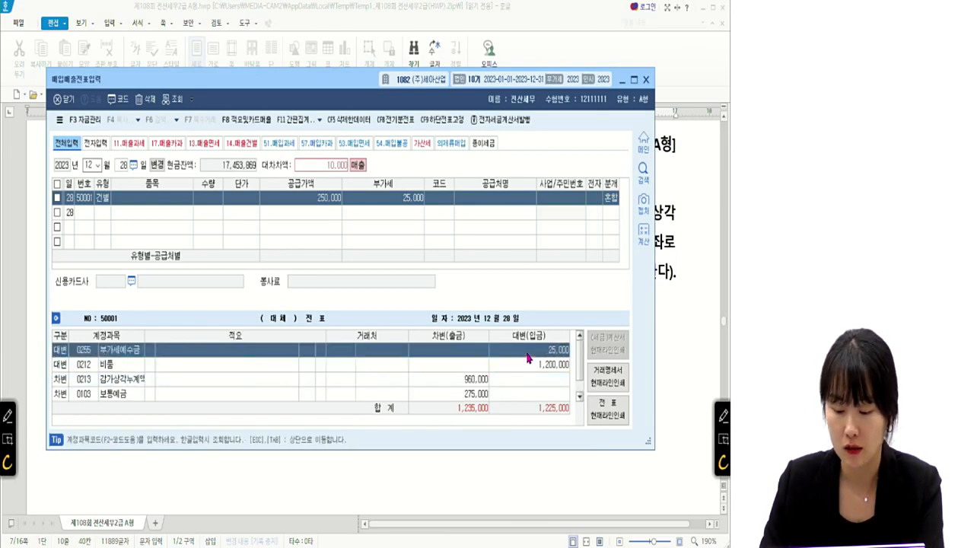
click(467, 395)
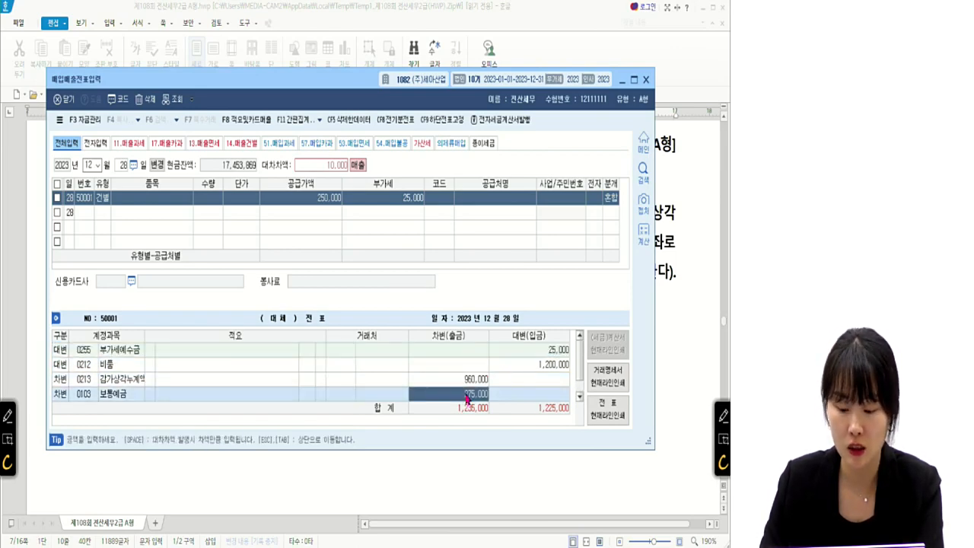
scroll(536, 350, down, 1)
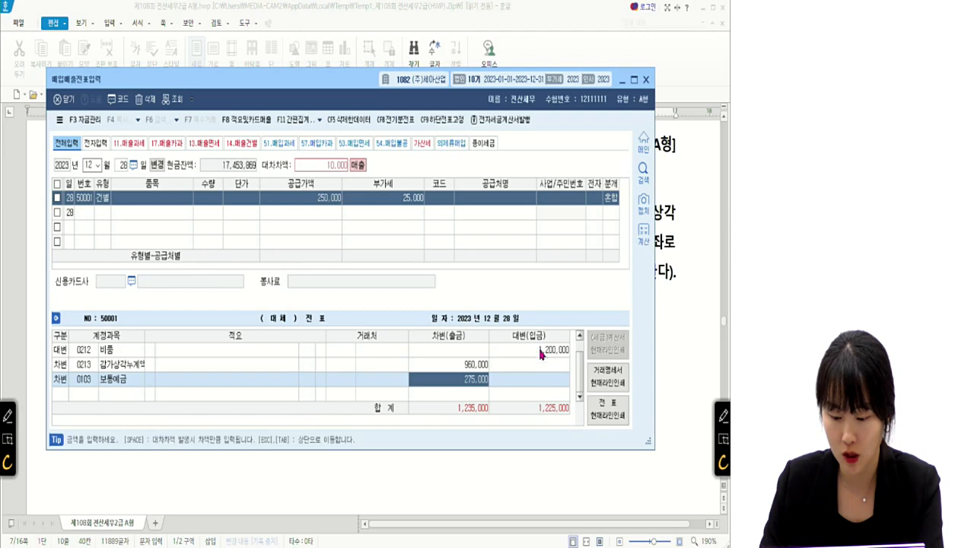
Add a credit line to the December 28 journal entry for 0914 유형자산처분이익 with the amount 10,000
click(62, 395)
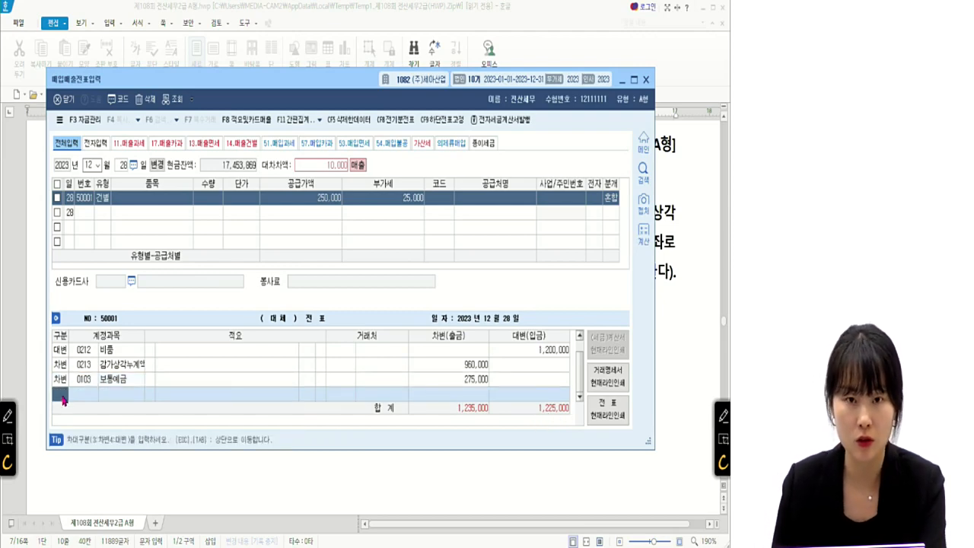
text(4유형)
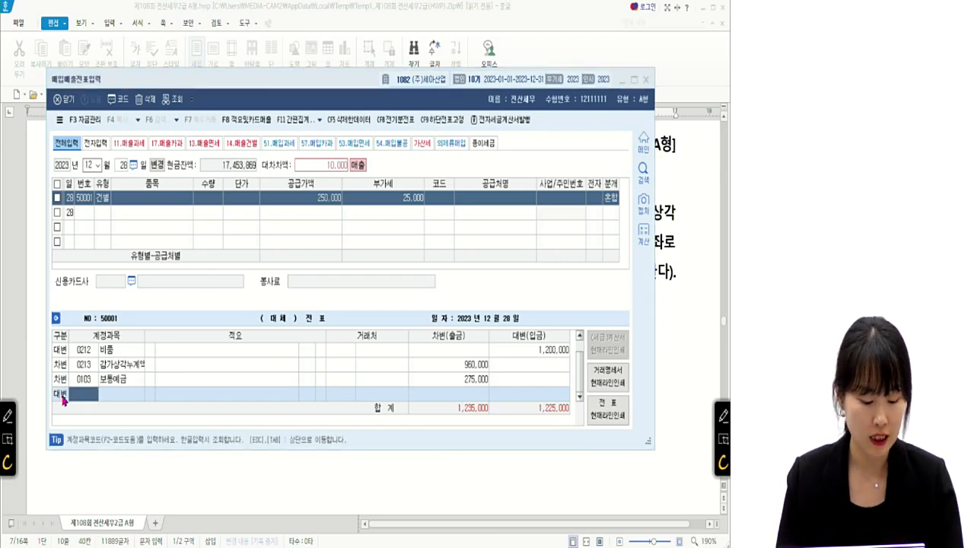
key(Return)
text(자산)
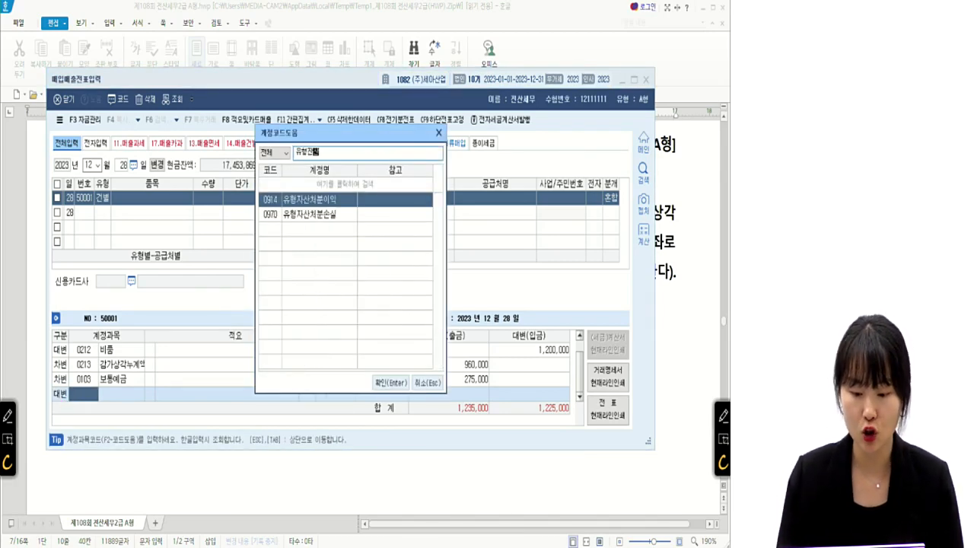
key(Return)
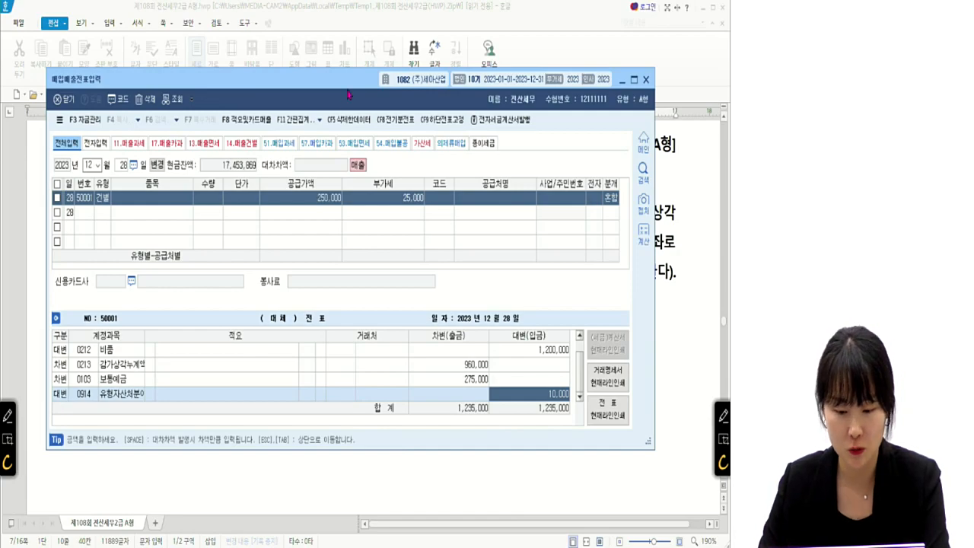
Switch to the exam document in 한글 and show item [1] of problem 3 with its credit card sales table
drag(352, 89, 356, 363)
click(337, 272)
scroll(336, 249, down, 6)
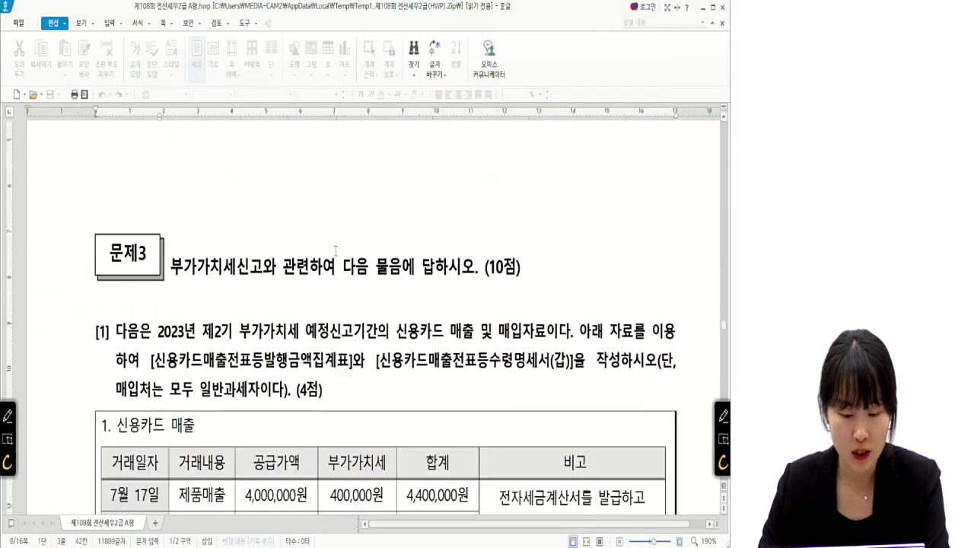
scroll(335, 244, up, 1)
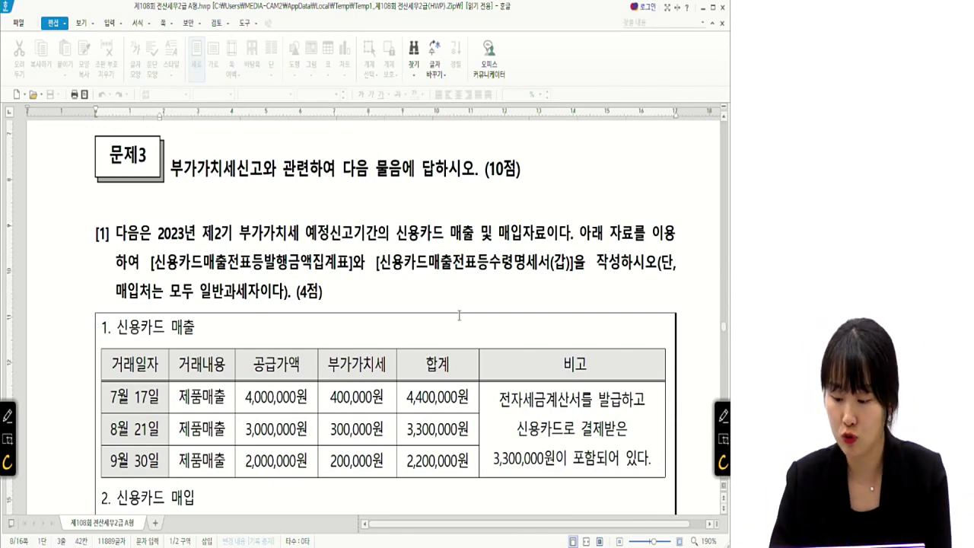
Mark up problem 3 [1] in blue by circling 4점, 제2기, 매출 and 매입 and underlining both form names
click(719, 414)
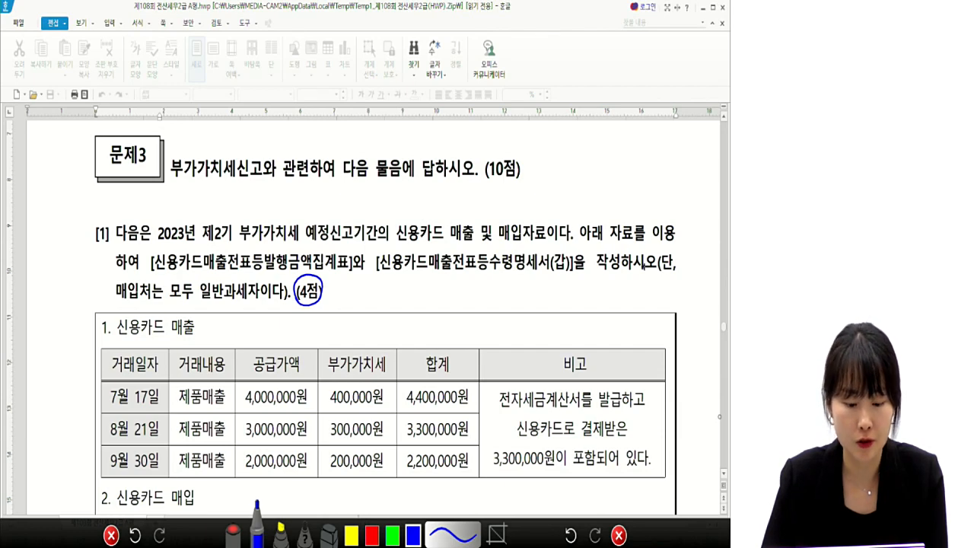
drag(204, 241, 201, 243)
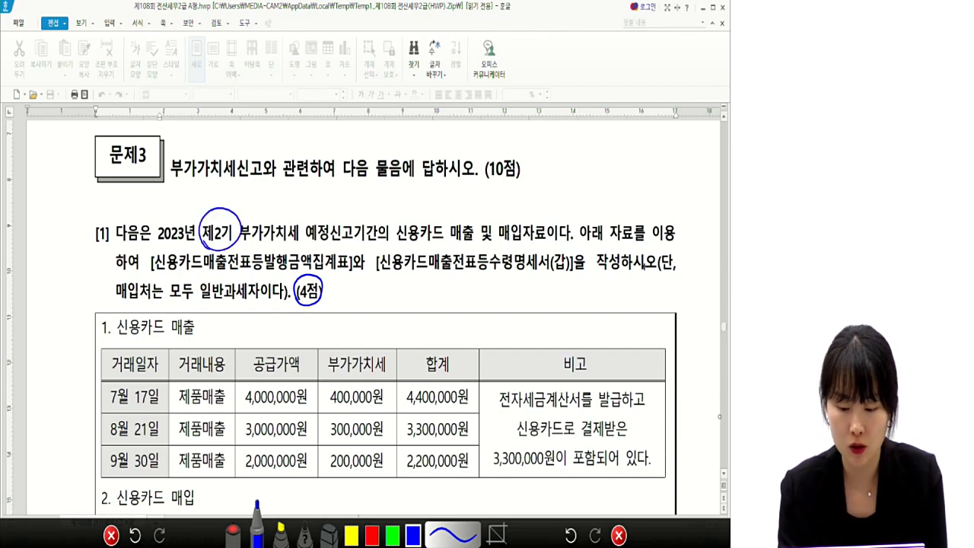
mouse_move(455, 246)
mouse_down()
mouse_move(455, 219)
mouse_move(450, 242)
mouse_up()
mouse_move(510, 245)
mouse_down()
mouse_move(531, 237)
mouse_move(505, 230)
mouse_up()
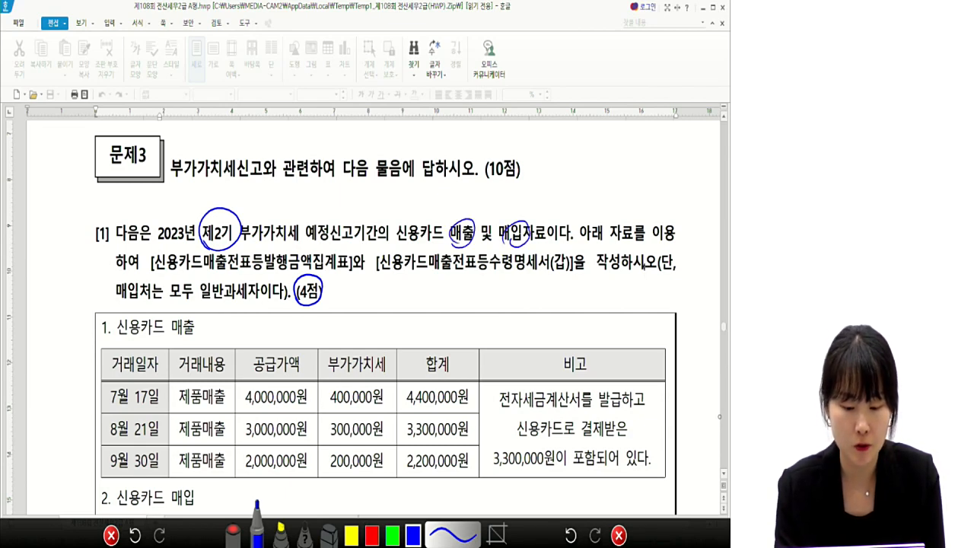
drag(152, 274, 569, 278)
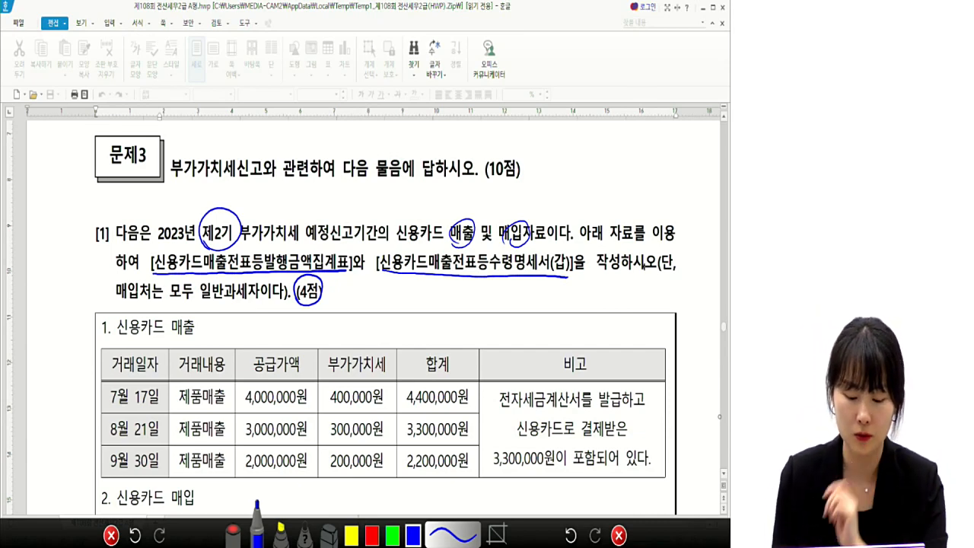
Circle 발행 in the first form name and 수령 in the second form name in red
click(371, 534)
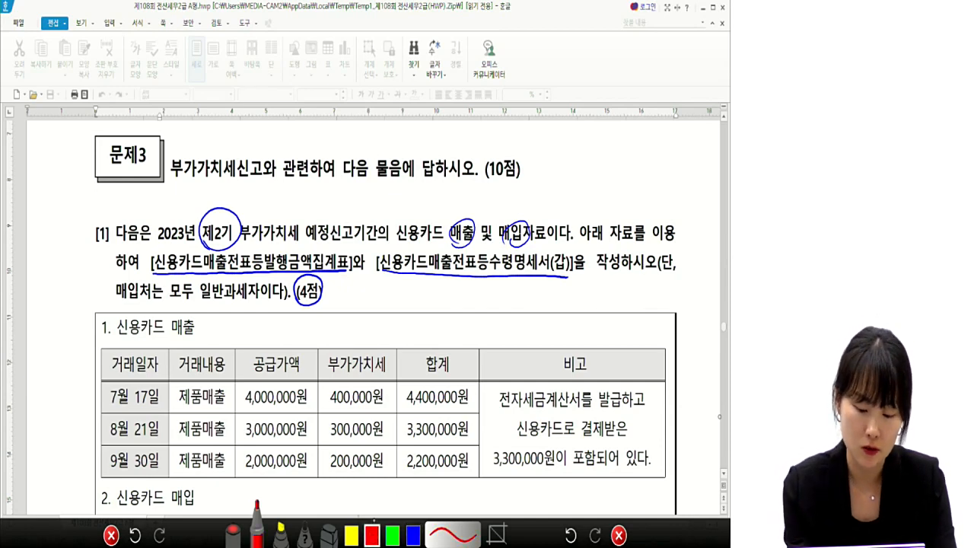
mouse_move(278, 271)
mouse_down()
mouse_move(277, 241)
mouse_move(266, 268)
mouse_up()
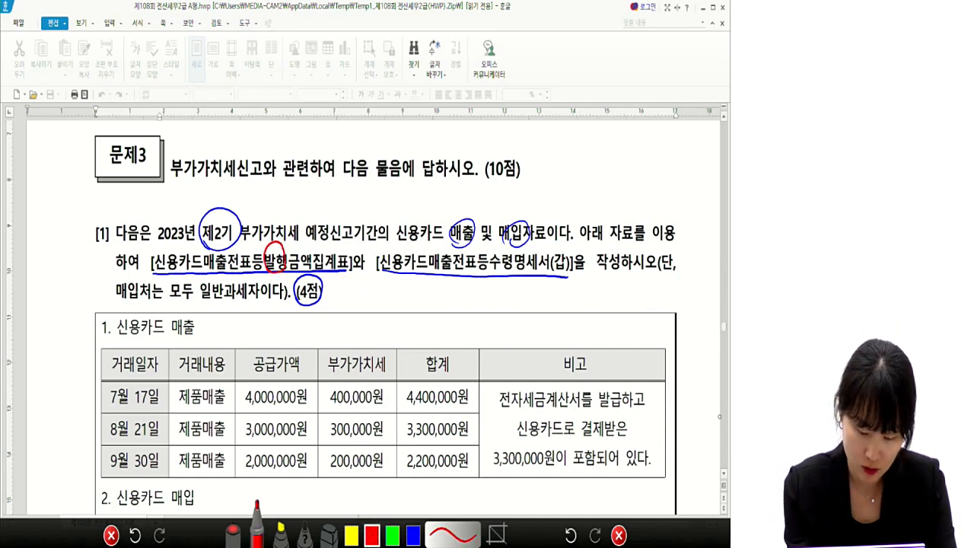
mouse_move(493, 276)
mouse_down()
mouse_move(515, 263)
mouse_move(493, 270)
mouse_up()
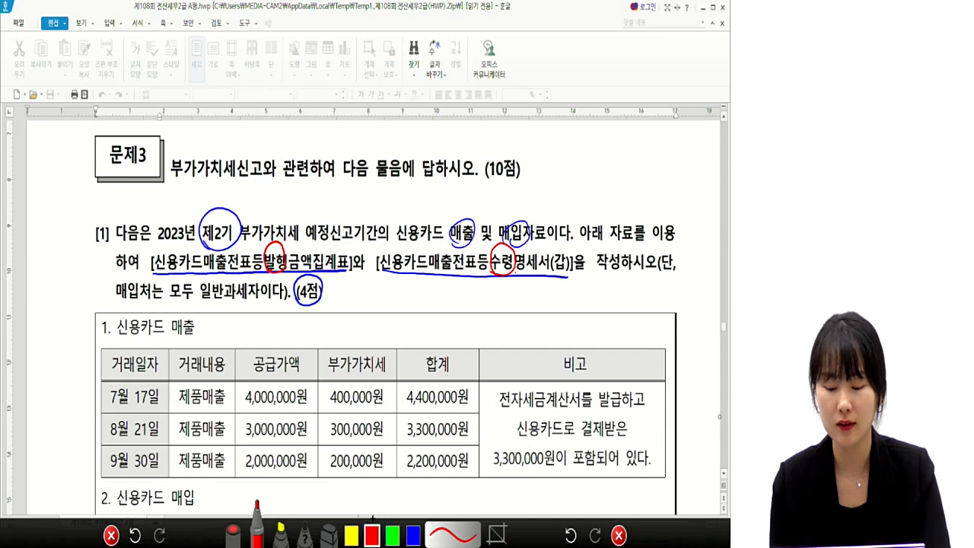
Handwrite 지출 below the 수령명세서 form name and 수입 below the 발행금액집계표 form name, and close the annotations
mouse_move(498, 288)
mouse_down()
mouse_move(502, 300)
mouse_move(511, 295)
mouse_up()
mouse_move(516, 282)
mouse_down()
mouse_move(515, 311)
mouse_move(530, 283)
mouse_up()
mouse_move(525, 284)
mouse_down()
mouse_move(517, 295)
mouse_move(531, 288)
mouse_up()
drag(517, 292, 532, 304)
mouse_move(530, 299)
mouse_down()
mouse_move(539, 303)
mouse_move(501, 300)
mouse_up()
key(ctrl+z)
mouse_move(499, 299)
mouse_down()
mouse_move(515, 318)
mouse_move(524, 298)
mouse_up()
drag(524, 292, 544, 308)
drag(350, 286, 341, 303)
mouse_move(348, 297)
mouse_down()
mouse_move(360, 289)
mouse_move(368, 300)
mouse_up()
drag(360, 304, 359, 325)
drag(375, 288, 378, 305)
drag(389, 282, 388, 302)
drag(382, 299, 384, 322)
drag(391, 302, 391, 323)
drag(383, 314, 391, 313)
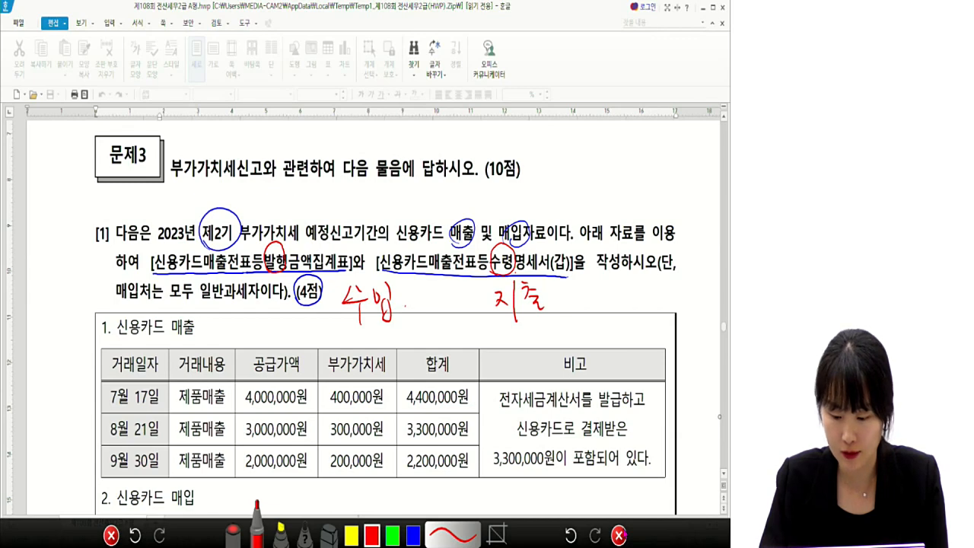
click(619, 535)
Circle 발행금액집계표, write the circled sales total 9,900,000 under the 합계 column, underline 3,300,000원, and close the annotations
scroll(369, 396, down, 3)
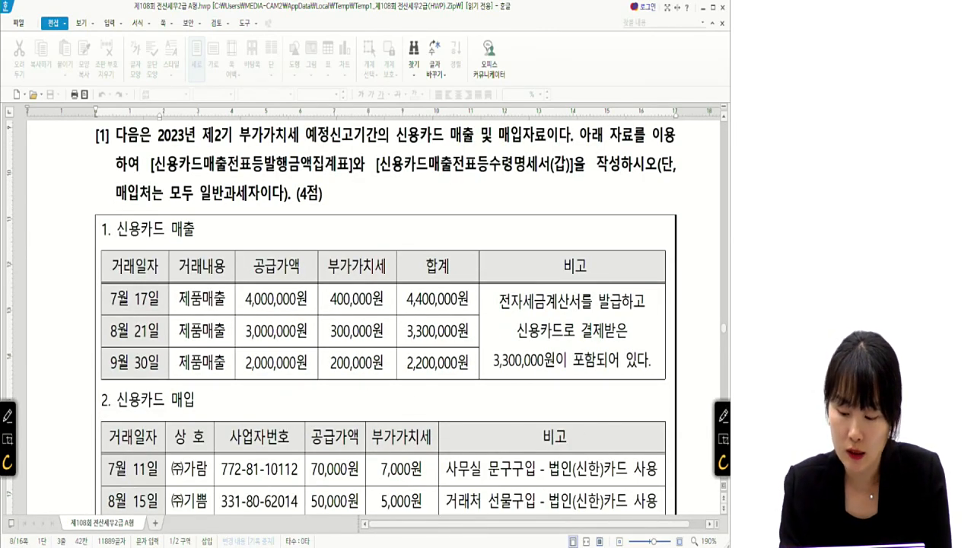
click(722, 415)
mouse_move(270, 169)
mouse_down()
mouse_move(331, 137)
mouse_move(271, 163)
mouse_up()
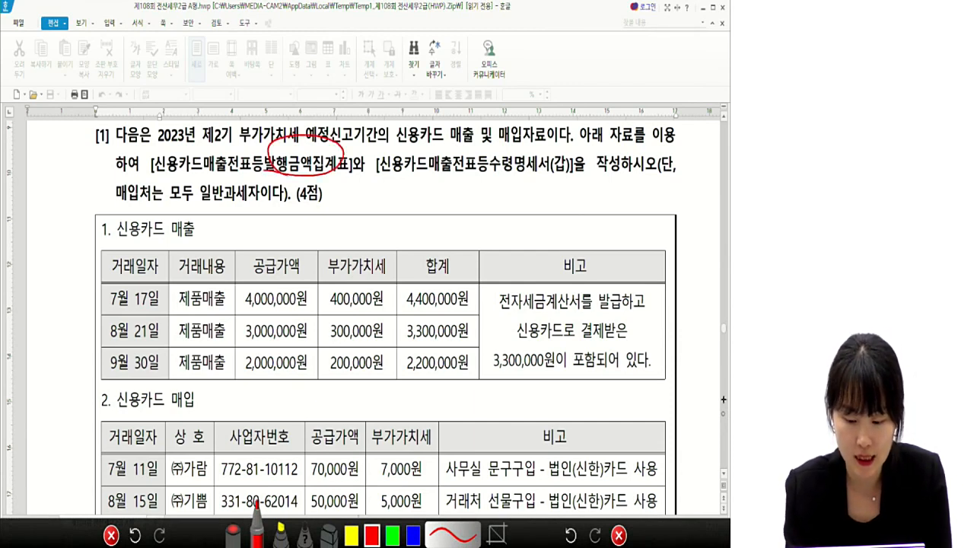
drag(401, 377, 481, 379)
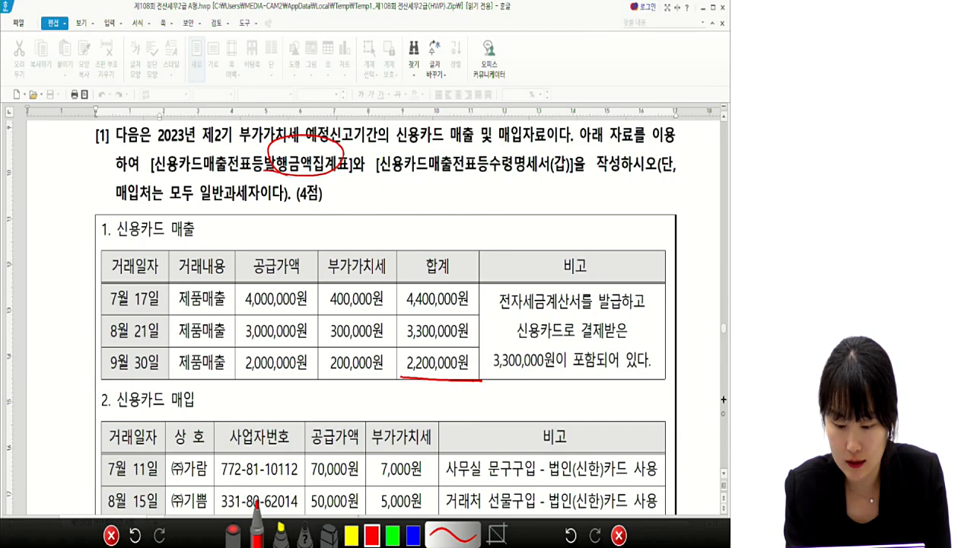
mouse_move(409, 382)
mouse_down()
mouse_move(410, 414)
mouse_move(428, 415)
mouse_move(459, 389)
mouse_move(487, 397)
mouse_up()
mouse_move(396, 414)
mouse_down()
mouse_move(411, 373)
mouse_move(414, 414)
mouse_up()
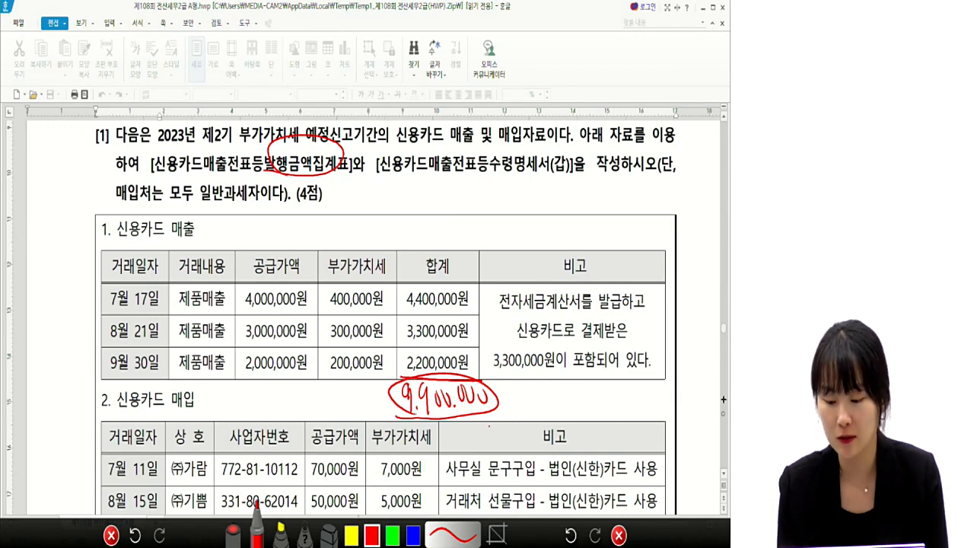
mouse_move(494, 373)
mouse_down()
mouse_move(557, 371)
mouse_move(548, 376)
mouse_up()
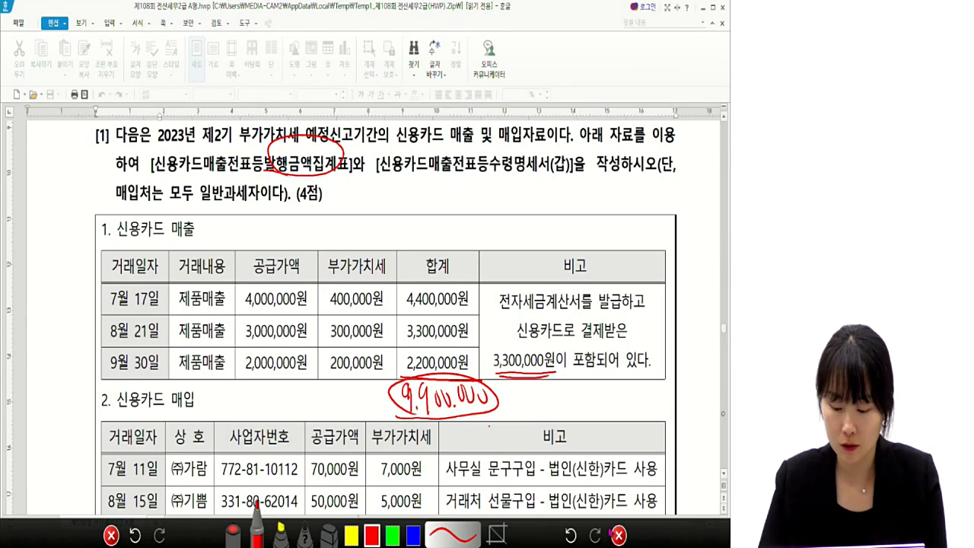
click(619, 536)
Switch to the KcLep main window and open 신용카드매출전표등발행금액집계표 from the 부가가치 forms
mouse_move(342, 546)
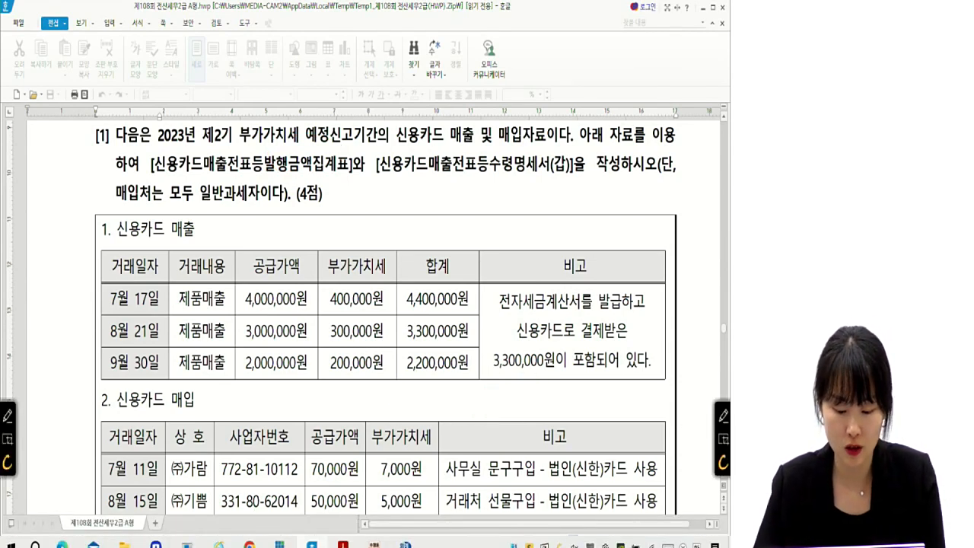
click(405, 536)
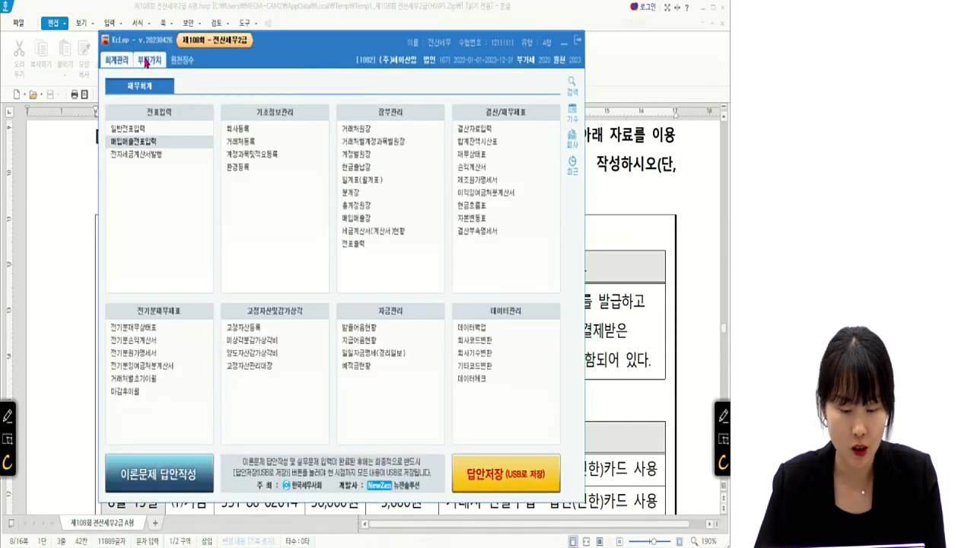
click(149, 59)
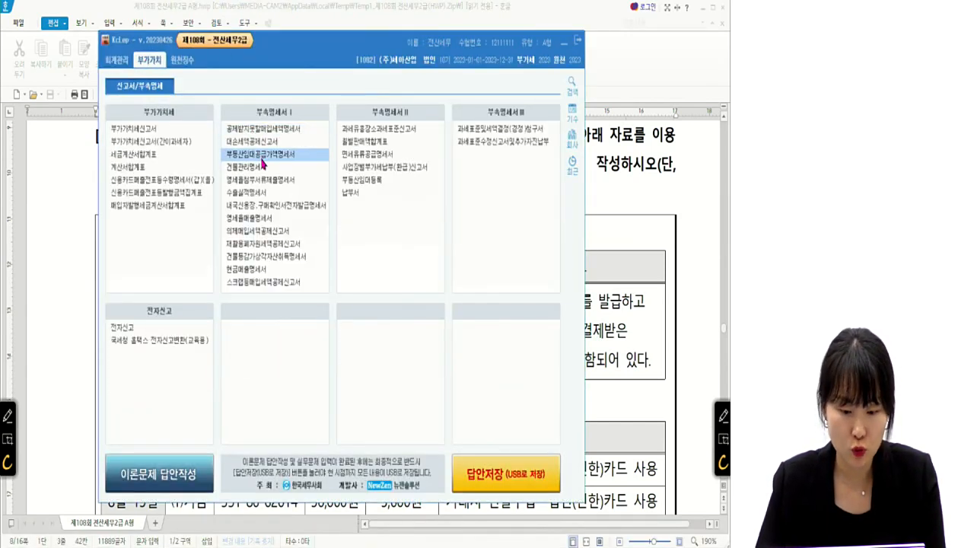
drag(262, 50, 251, 95)
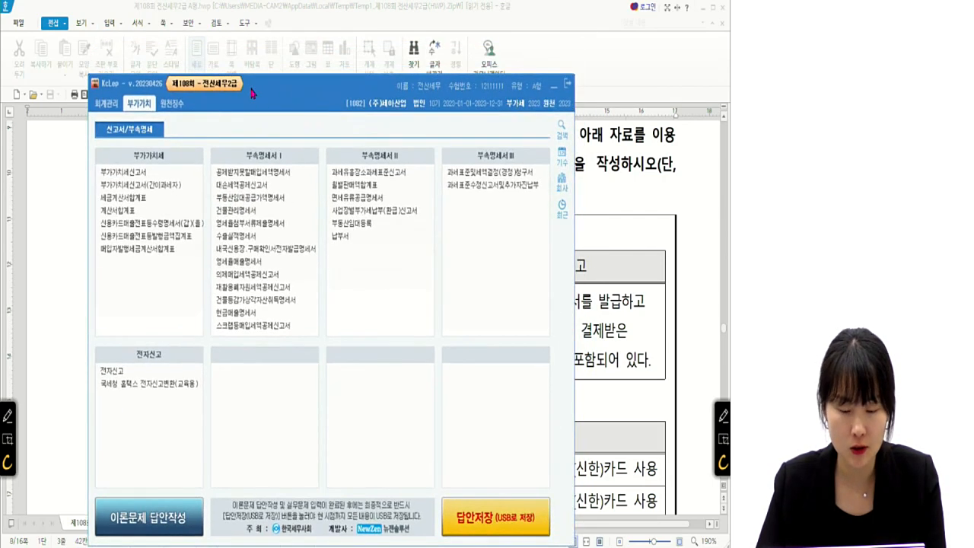
click(156, 236)
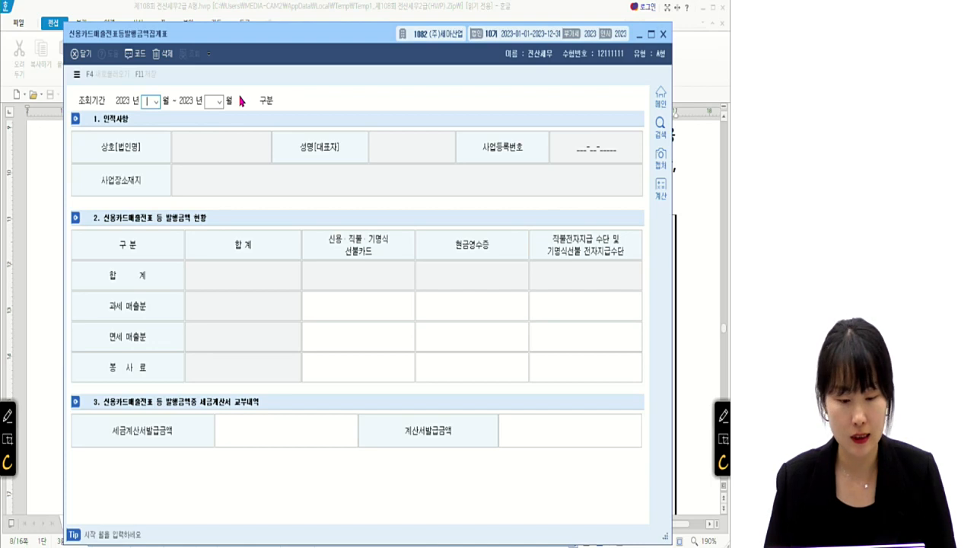
Set the inquiry period to July–September 2023 and enter 9,900,000 as the taxable sales paid by credit card
text(7)
key(Return)
text(9)
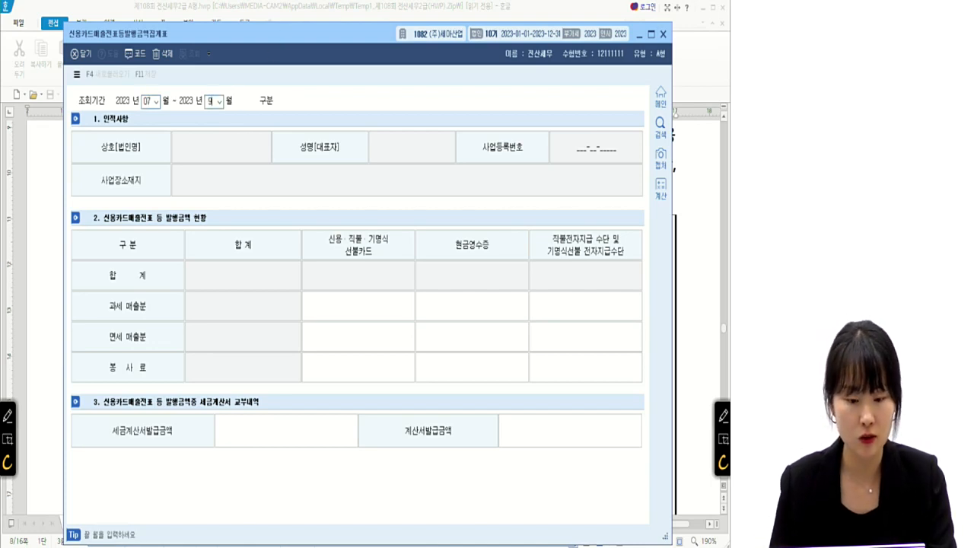
key(Return)
text(9900000)
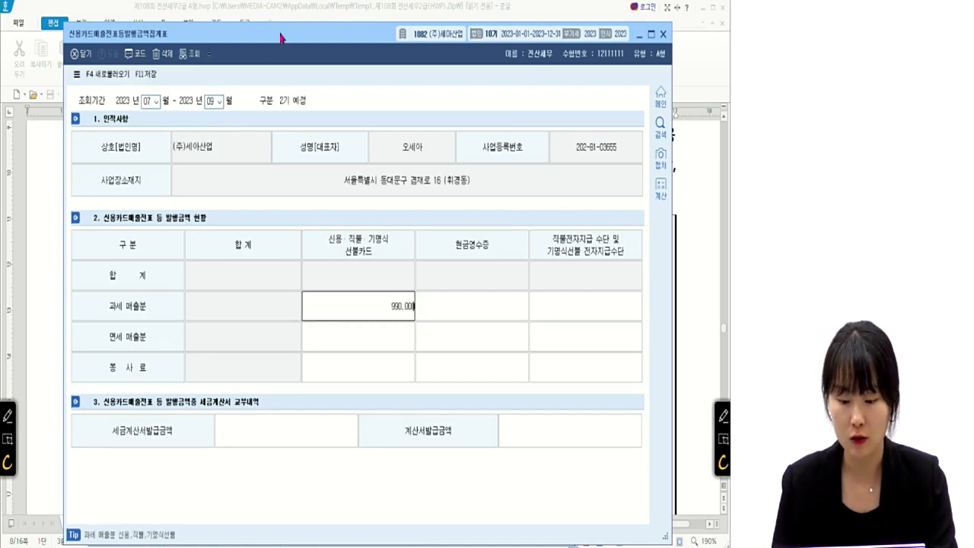
key(Return)
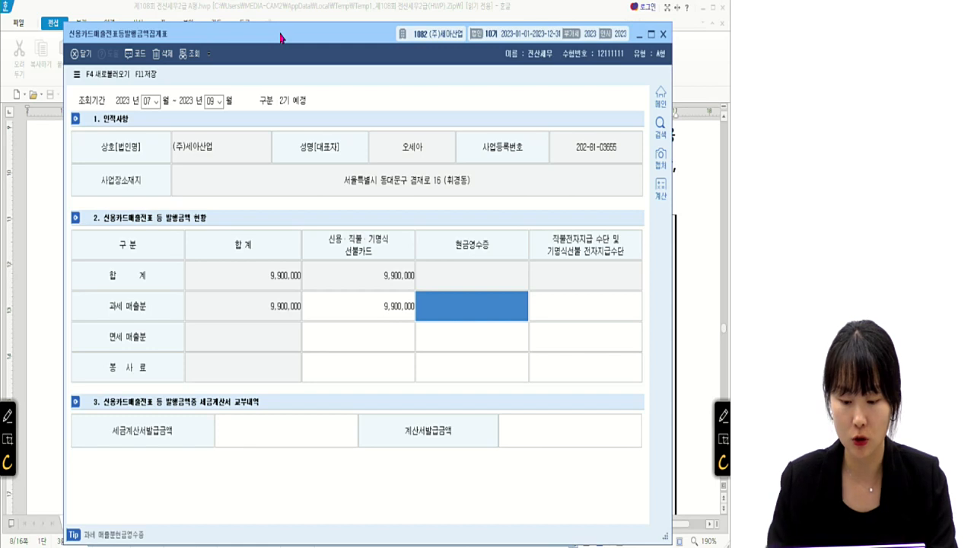
Enter 3,300,000 as the 세금계산서발급금액 in the tax invoice issuance section
click(315, 449)
text(3300000)
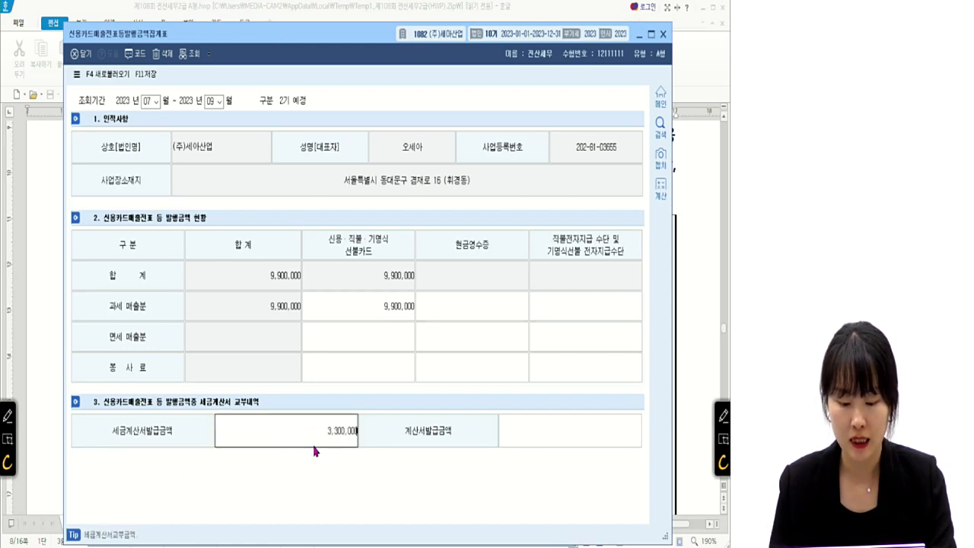
key(Return)
click(318, 437)
click(637, 434)
click(305, 437)
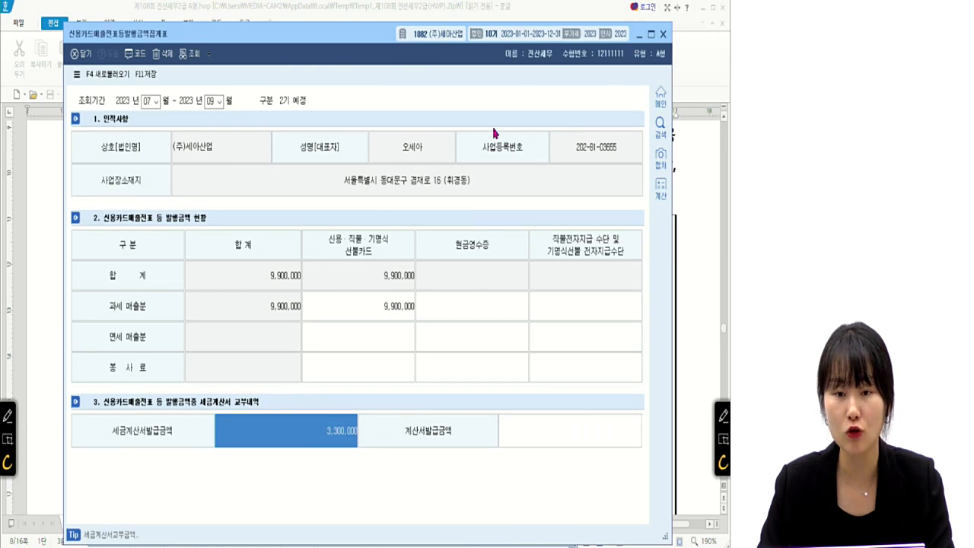
Switch back to the exam document's 신용카드 매입 table and circle 사무실 문구구입 in the July 11 row in red
click(638, 34)
click(710, 247)
scroll(711, 247, down, 5)
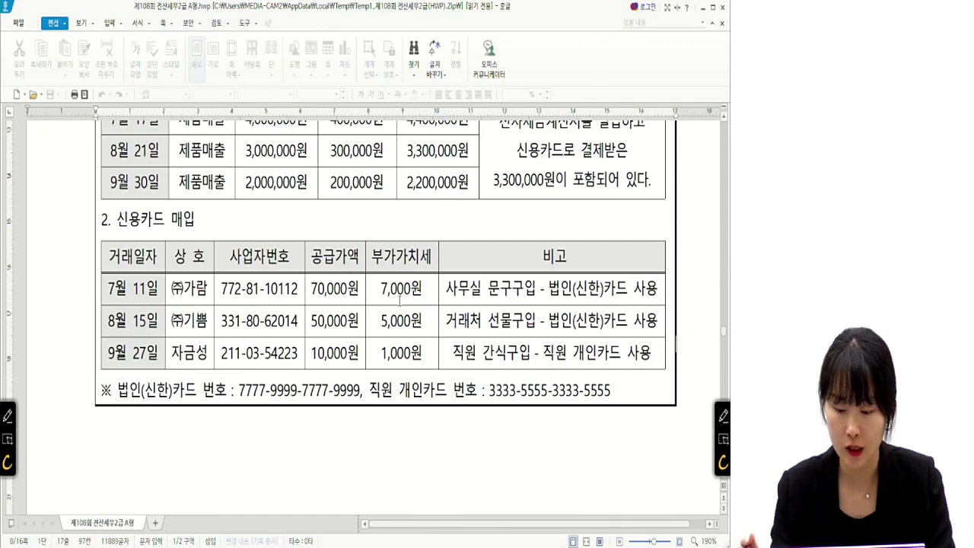
click(722, 415)
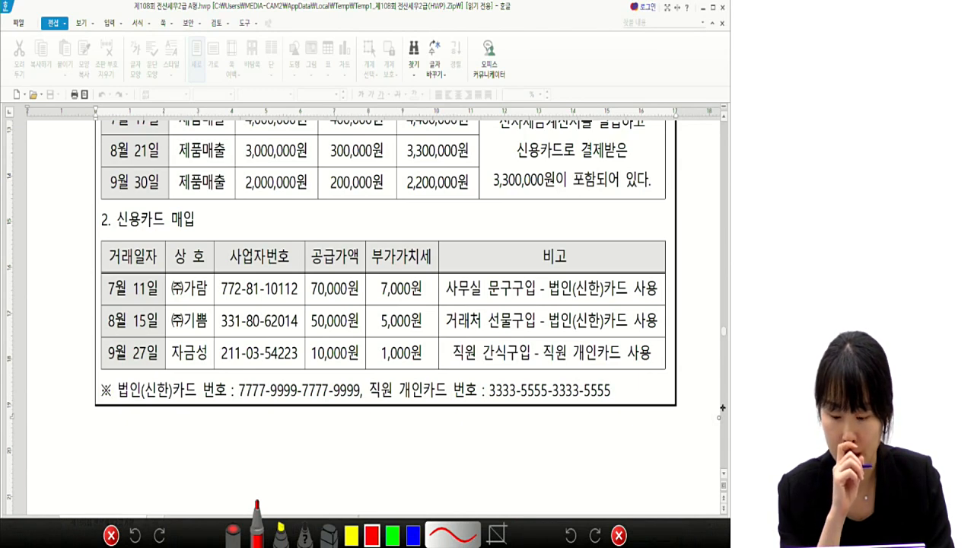
mouse_move(447, 300)
mouse_down()
mouse_move(534, 294)
mouse_move(443, 294)
mouse_up()
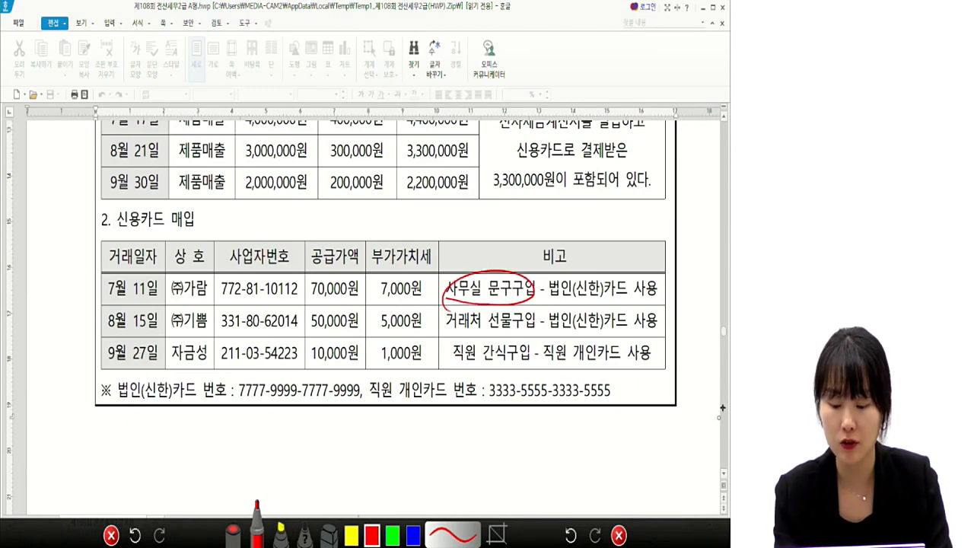
Mark up the 비고 notes of the three credit card purchases with the red pen and clear all markings
mouse_move(485, 295)
mouse_down()
mouse_move(441, 301)
mouse_move(484, 303)
mouse_up()
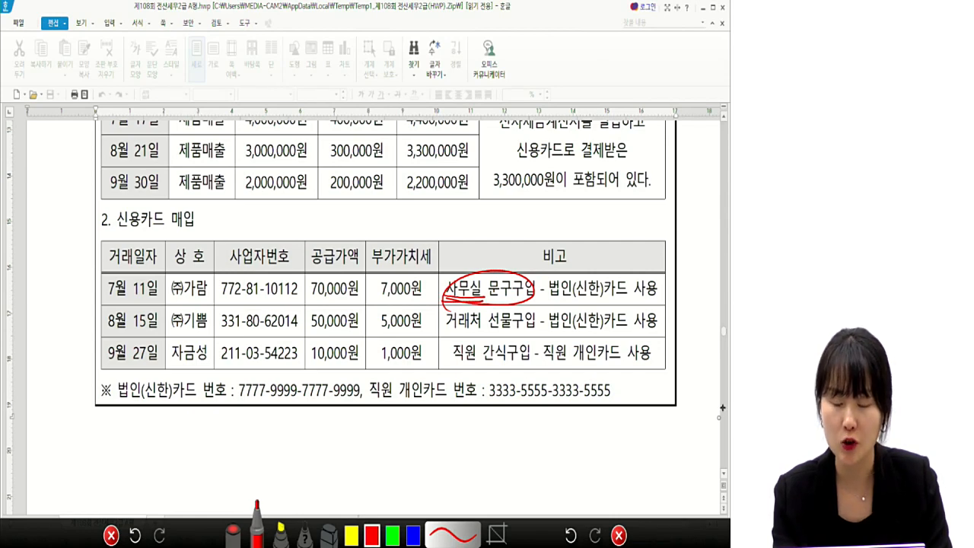
drag(641, 278, 668, 264)
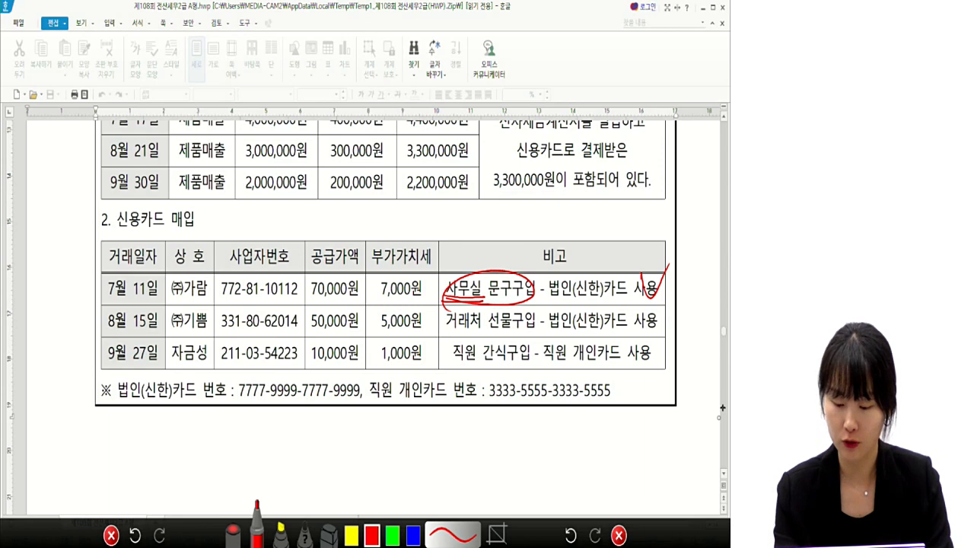
mouse_move(645, 318)
mouse_down()
mouse_move(662, 312)
mouse_move(667, 328)
mouse_move(686, 312)
mouse_move(687, 329)
mouse_move(699, 309)
mouse_move(712, 321)
mouse_up()
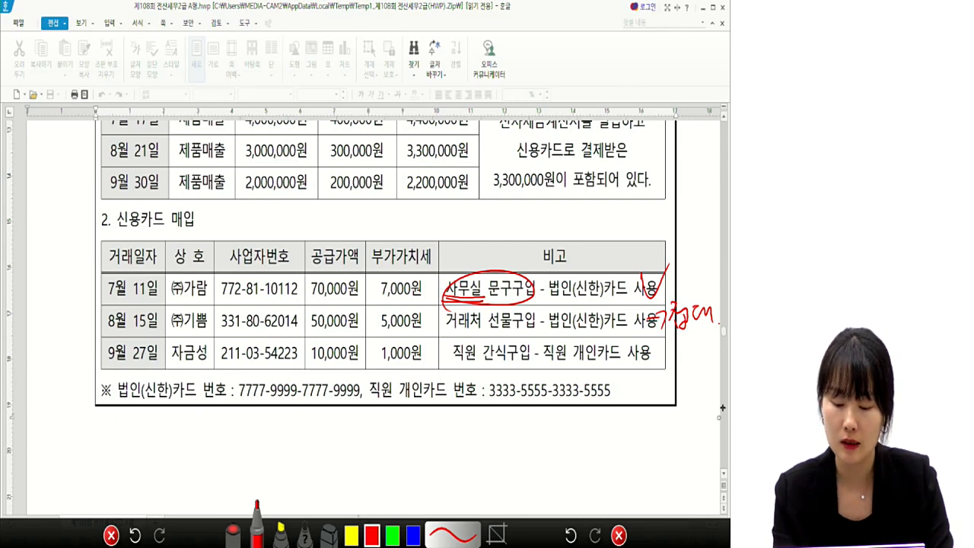
mouse_move(457, 357)
mouse_down()
mouse_move(482, 363)
mouse_move(456, 344)
mouse_move(473, 366)
mouse_up()
drag(545, 357, 649, 355)
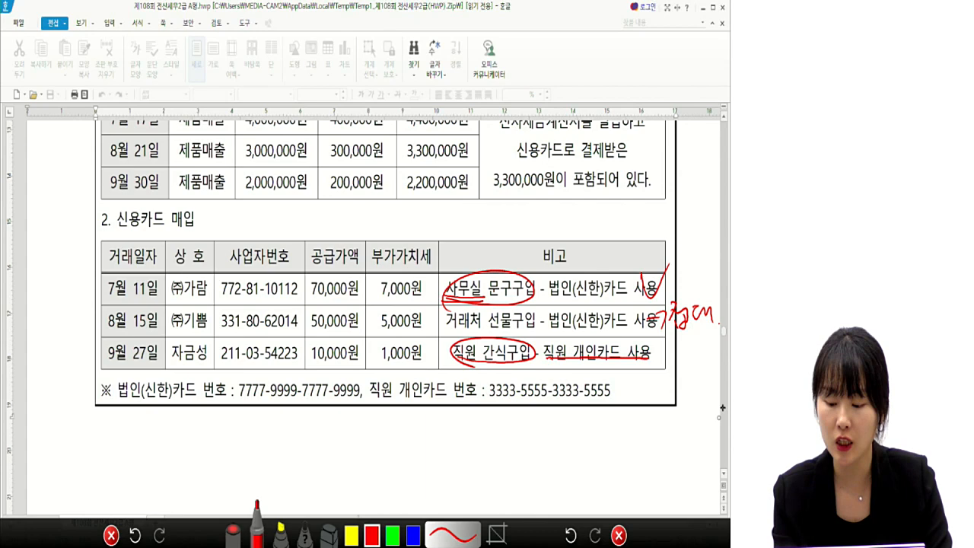
drag(547, 297, 645, 301)
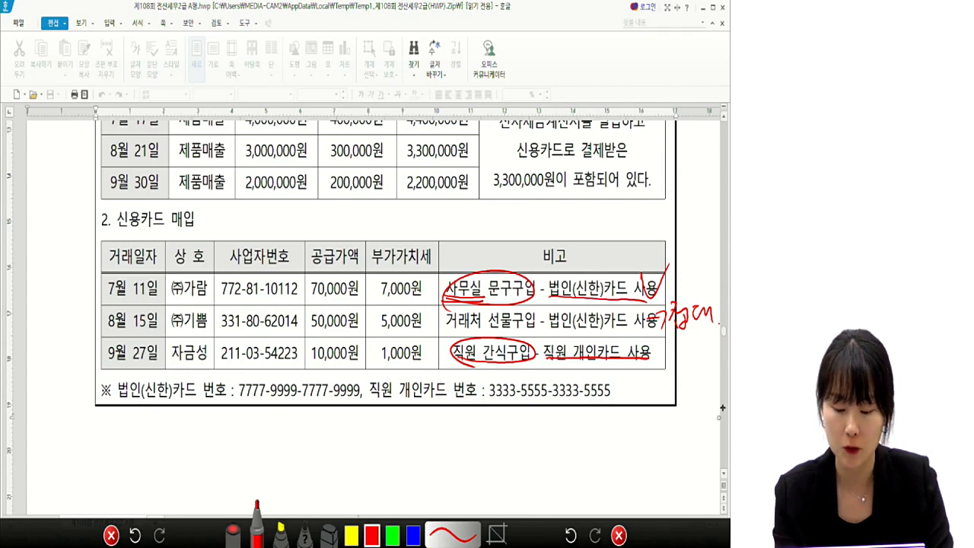
mouse_move(435, 265)
mouse_down()
mouse_move(449, 286)
mouse_move(468, 252)
mouse_up()
drag(437, 332, 457, 317)
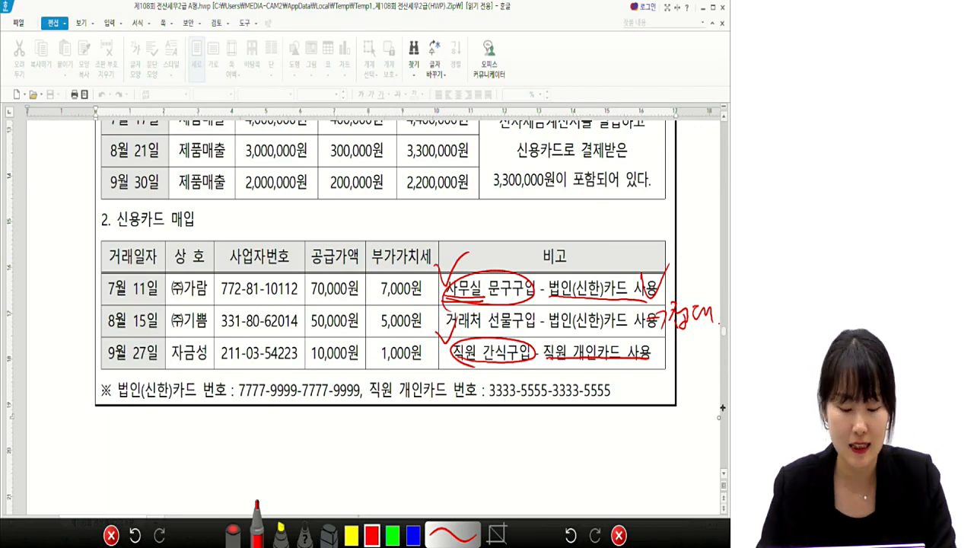
click(619, 534)
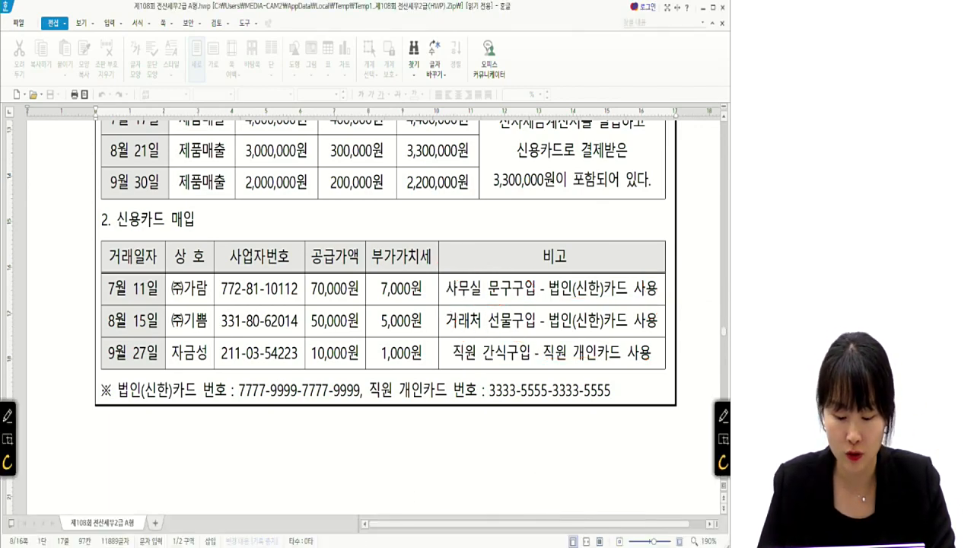
Switch to KcLep, close the 매입매출전표입력 window and open 신용카드매출전표등수령명세서(갑)(을)
click(414, 538)
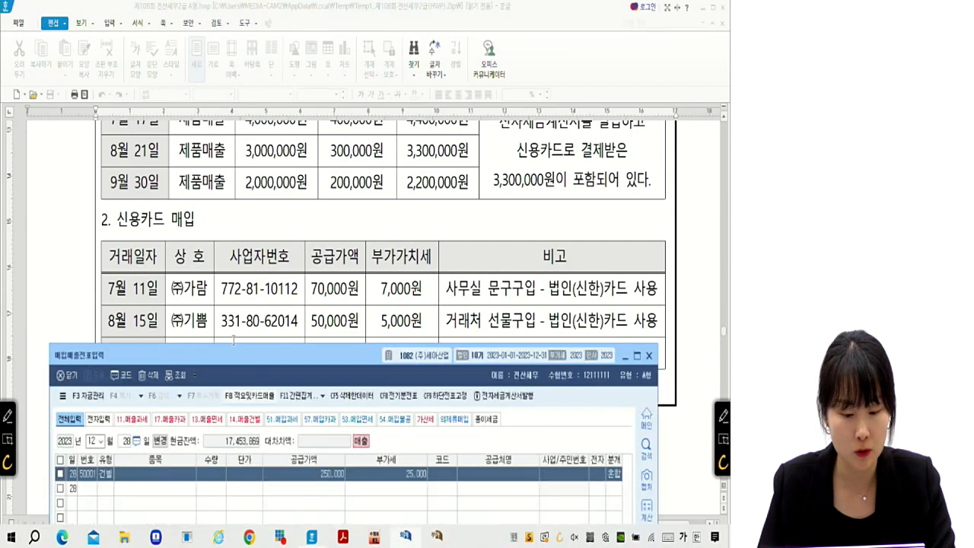
click(648, 355)
click(402, 540)
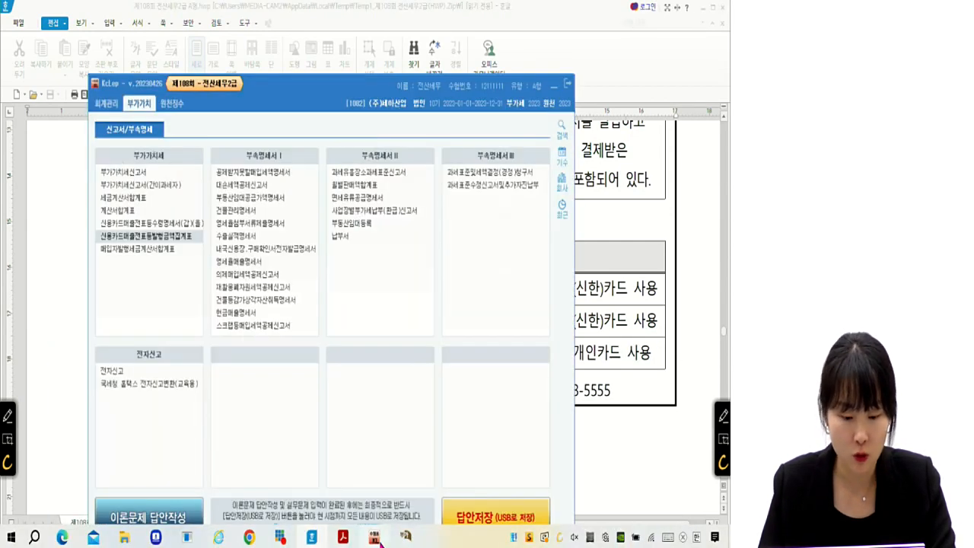
click(156, 224)
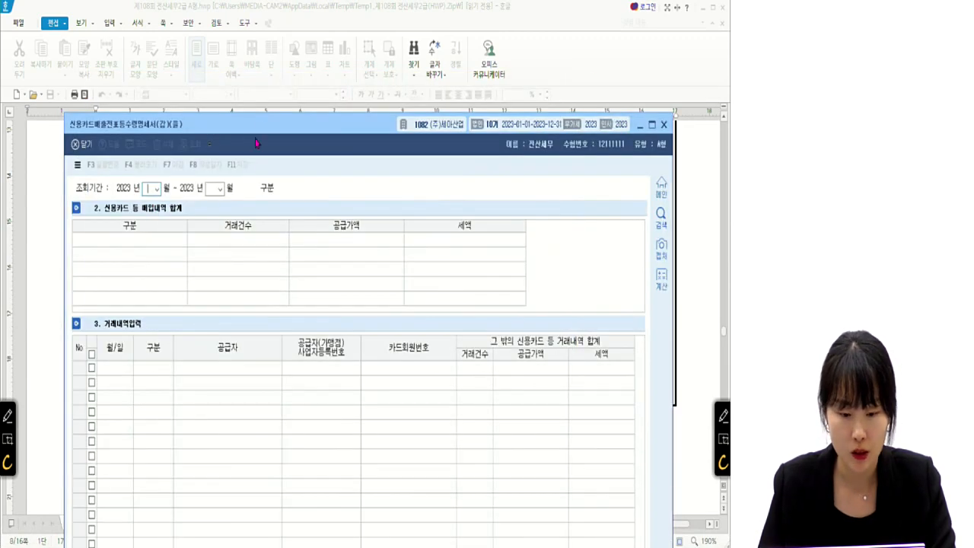
Set the 조회기간 of the 수령명세서 from month 07 to month 09 of 2023
drag(264, 124, 266, 274)
scroll(350, 181, up, 3)
scroll(349, 181, down, 1)
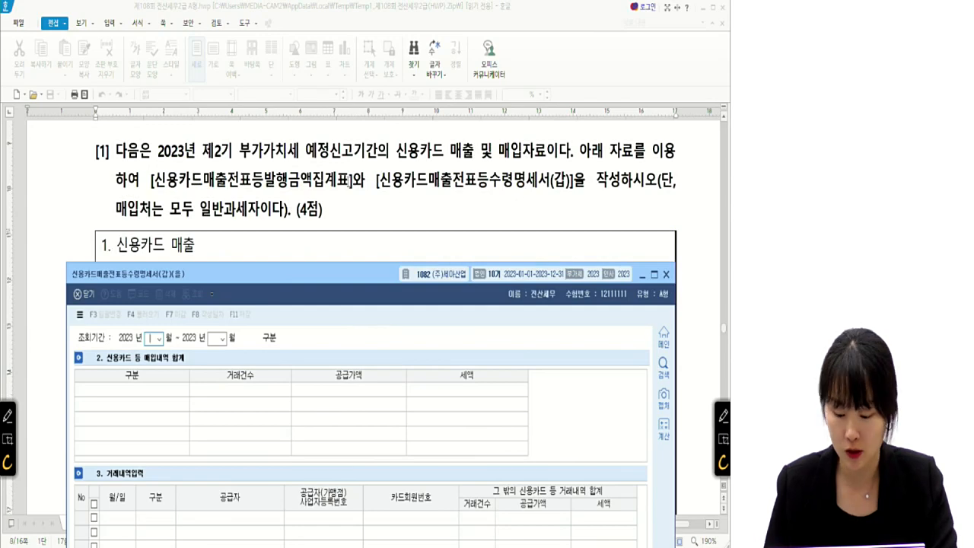
text(7)
key(Return)
text(9)
key(Return)
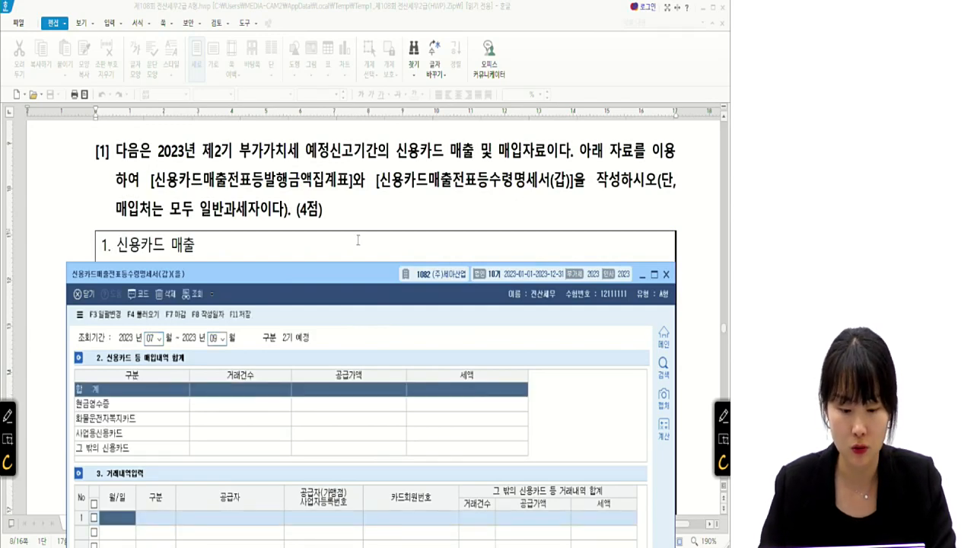
Enter the first purchase under 거래내역입력 with date 07-11 and 구분 3.사업
scroll(358, 242, down, 5)
mouse_move(287, 282)
mouse_down()
mouse_move(291, 302)
mouse_move(294, 295)
mouse_up()
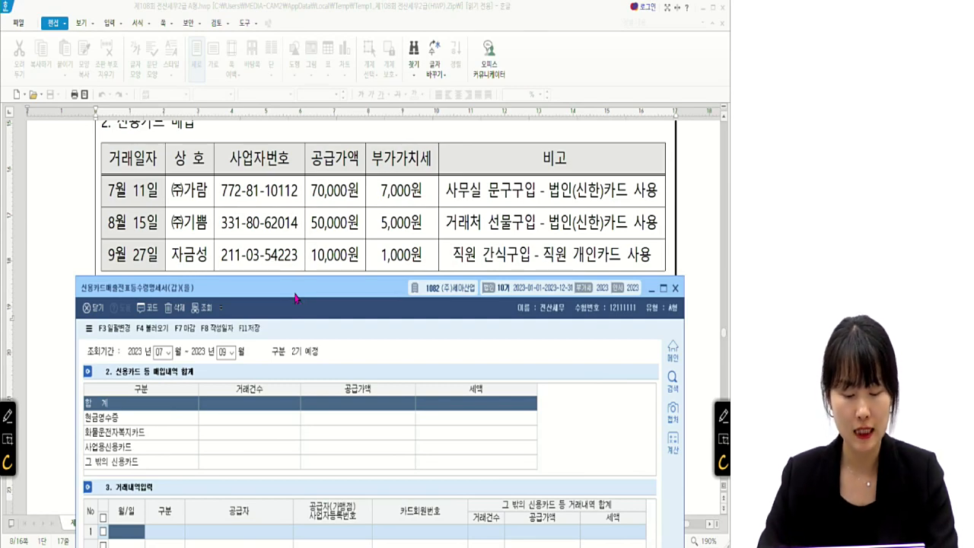
key(Return)
key(Return)
text(07-11)
key(Return)
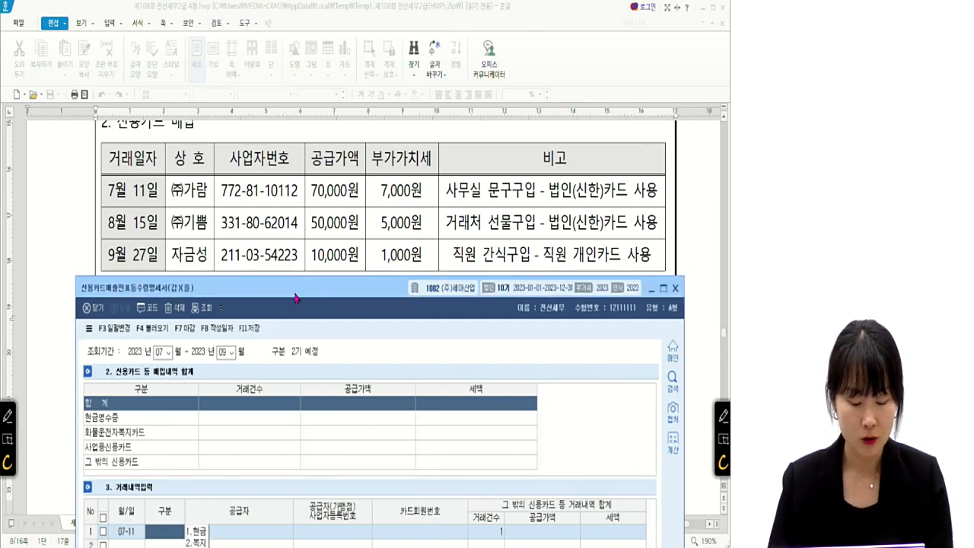
drag(296, 297, 293, 181)
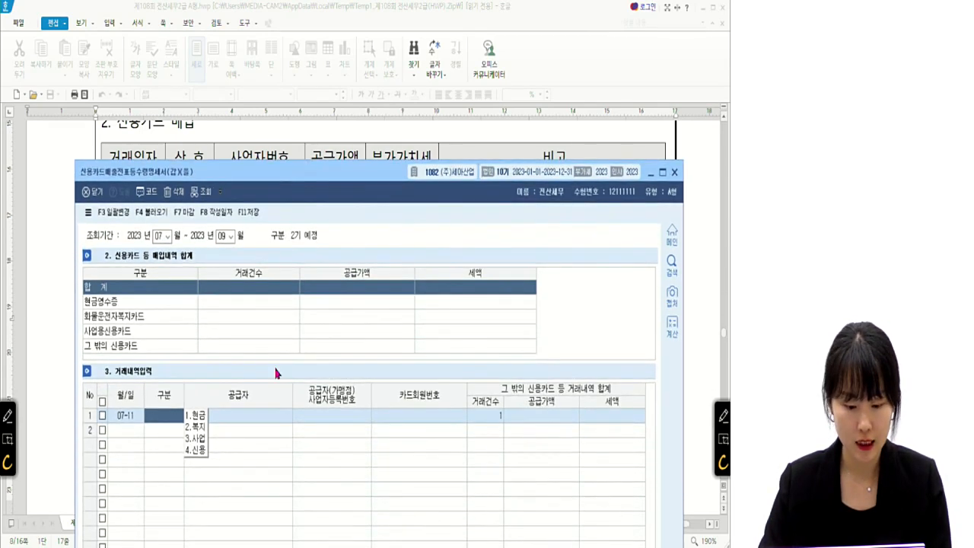
click(201, 447)
drag(302, 172, 293, 300)
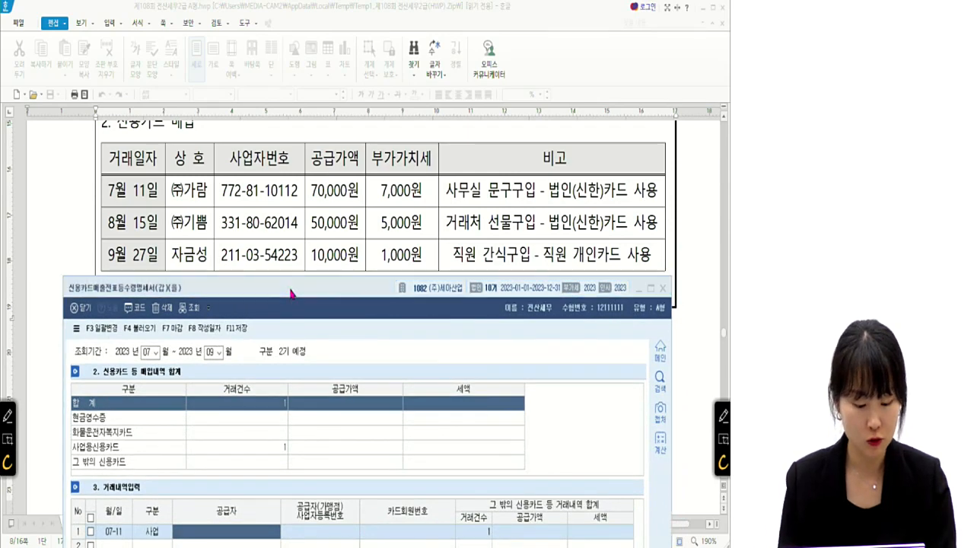
Look up (주)가람 as the supplier of the 07-11 purchase and enter the corporate card number
key(F2)
text(가람)
key(Return)
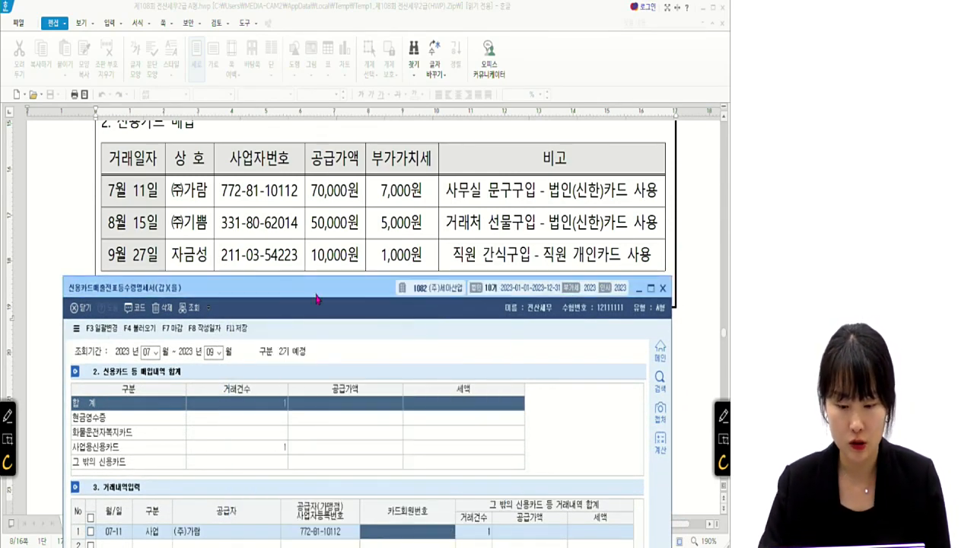
drag(316, 297, 323, 197)
text(777)
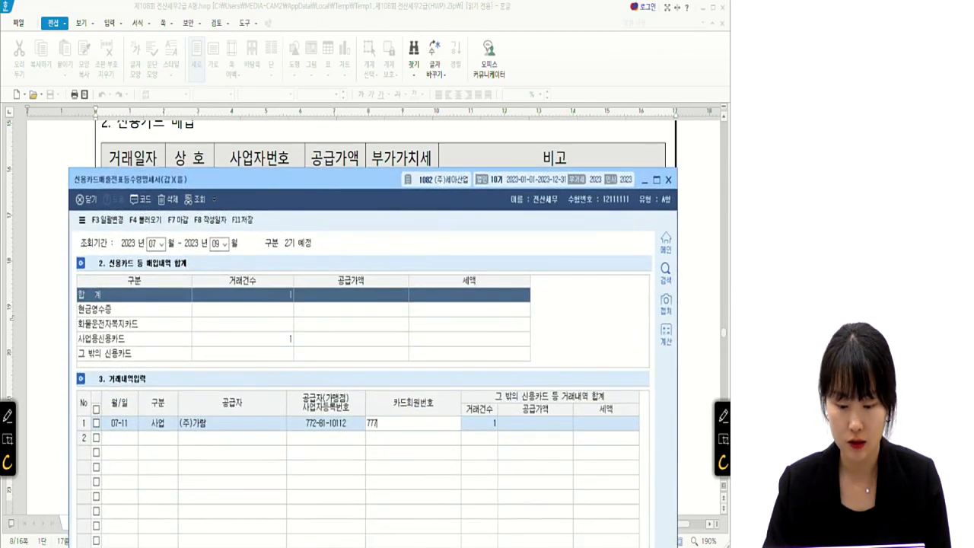
text(7999977779999)
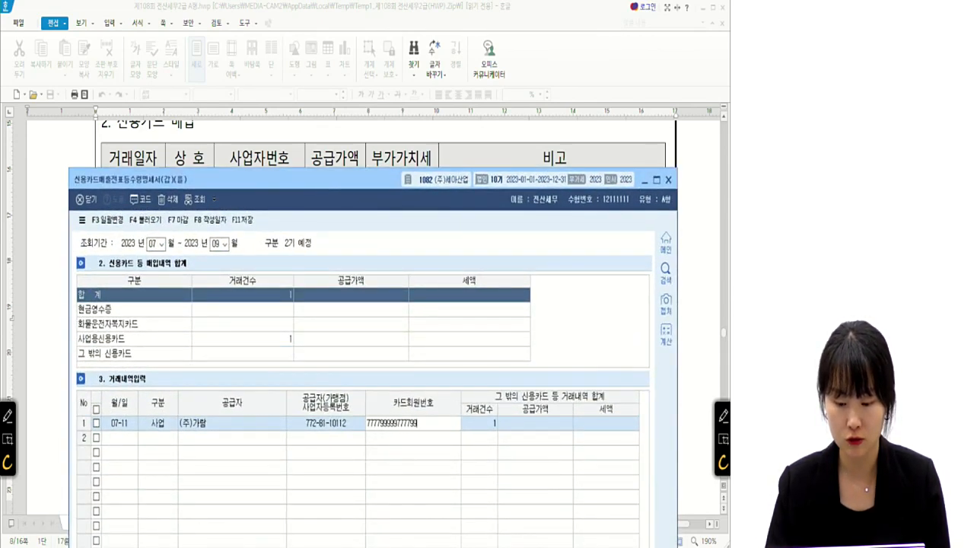
key(Return)
Accept the transaction count and set the 공급가액 of the 07-11 purchase to 70,000
drag(323, 190, 308, 233)
key(Return)
text(700000)
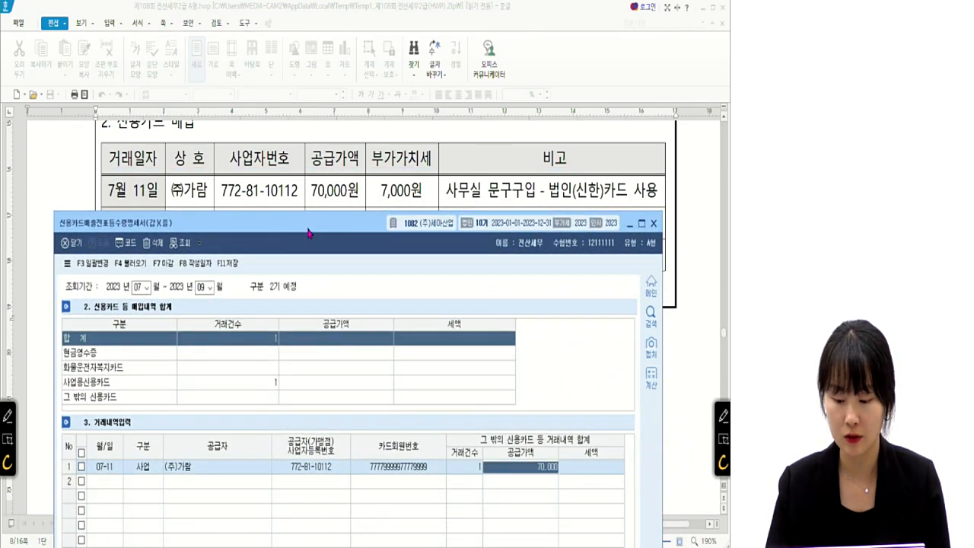
key(Return)
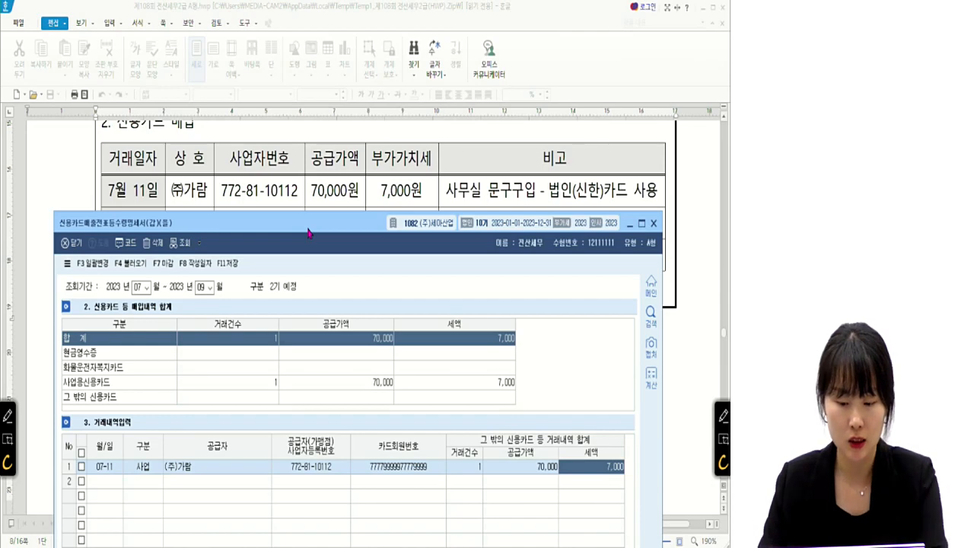
Add a second purchase row dated 09-27 with 구분 4.신용
drag(308, 233, 334, 182)
scroll(326, 165, down, 3)
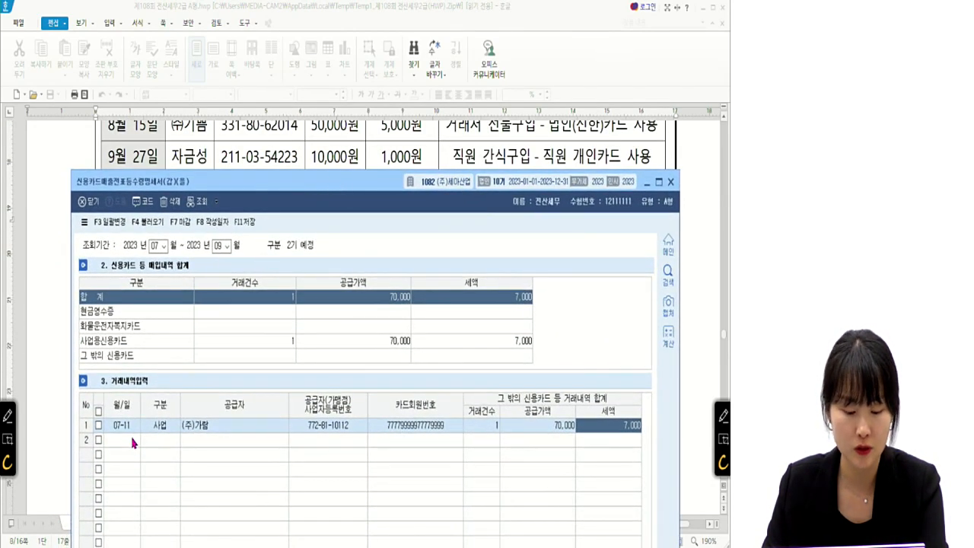
click(128, 441)
text(09-27)
key(Return)
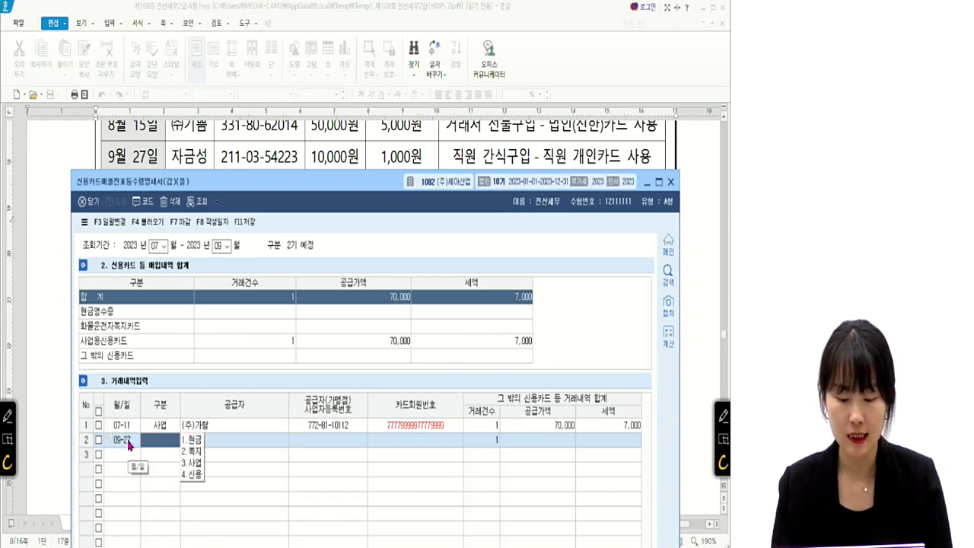
click(197, 477)
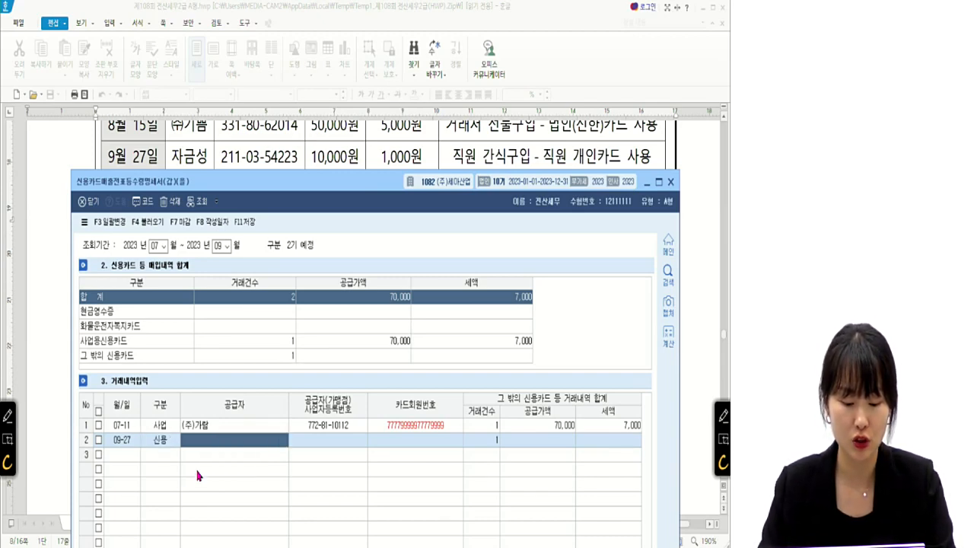
Look up 자금성 as the supplier of the 09-27 purchase and enter the employee's personal card number
key(F2)
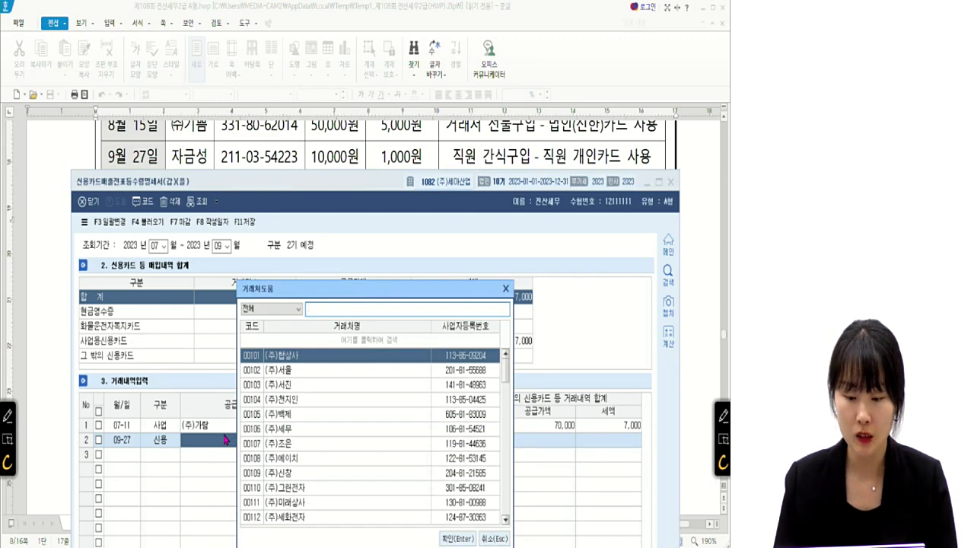
text(자금)
key(Return)
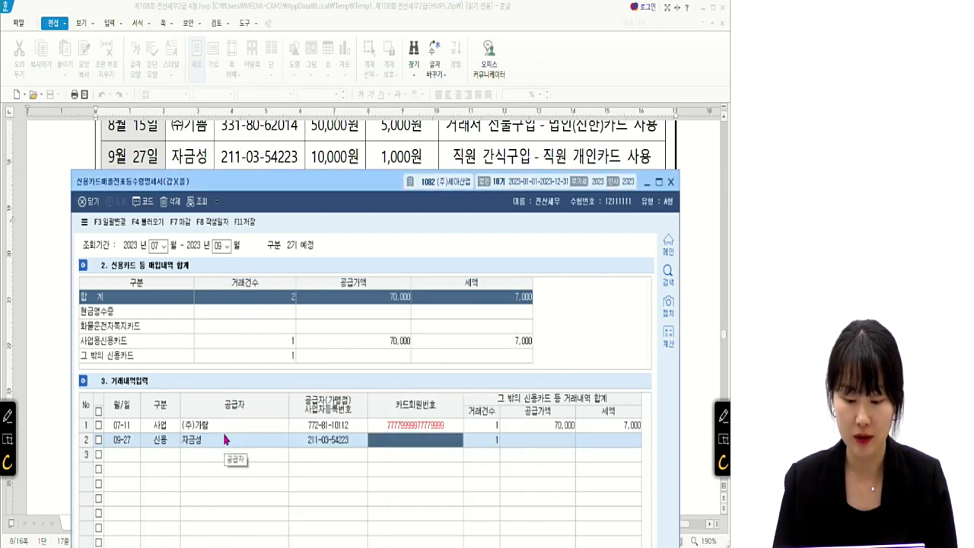
drag(344, 192, 346, 227)
text(3333)
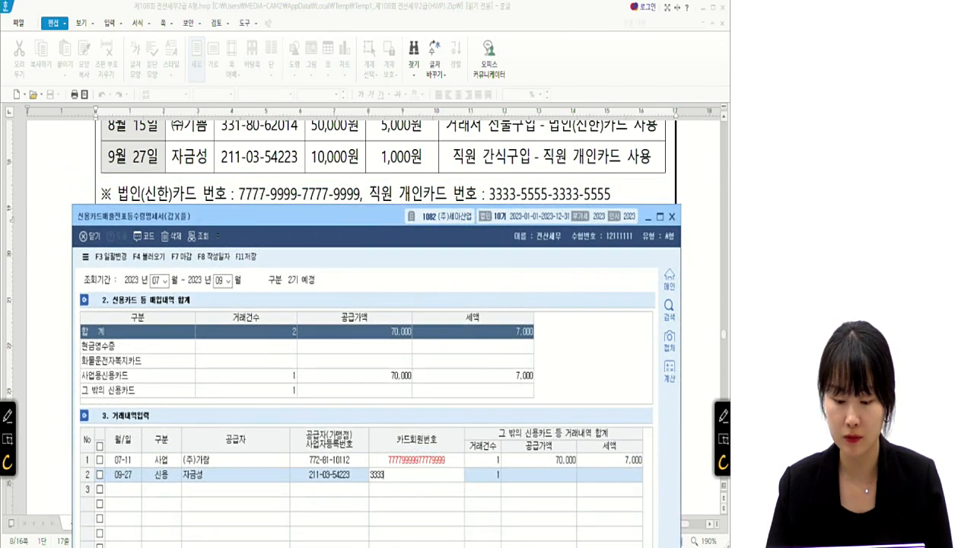
text(555533335555)
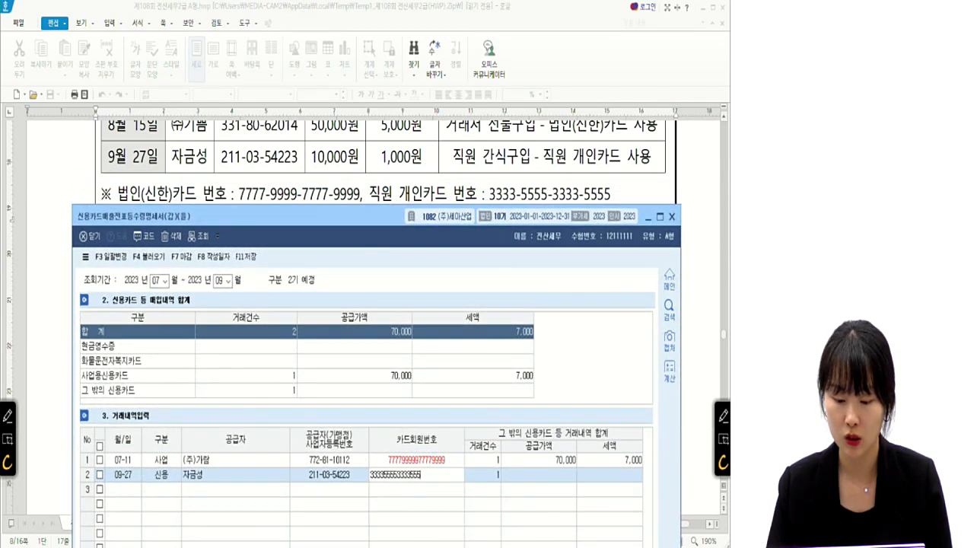
key(Return)
Accept the transaction count and set the 공급가액 of the 09-27 purchase to 10,000
key(Return)
text(10000)
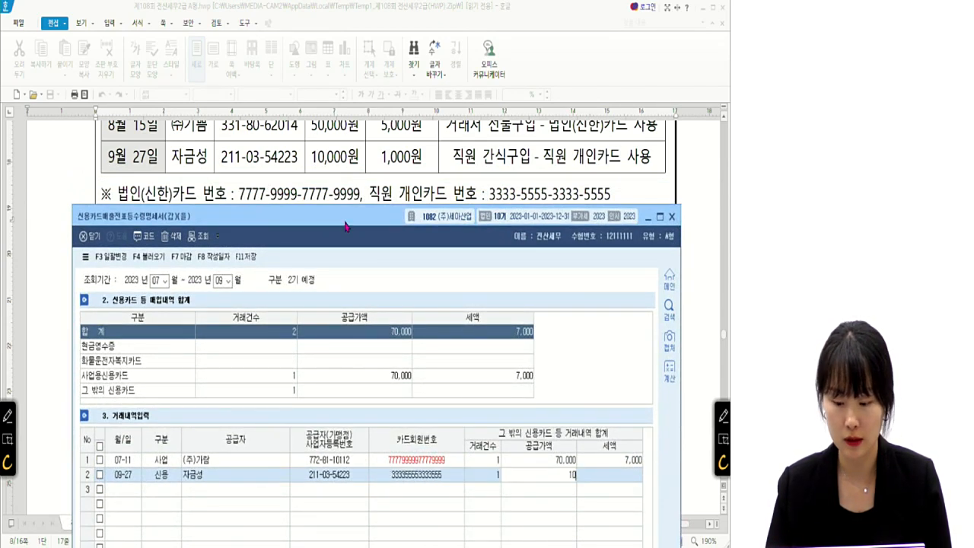
key(Return)
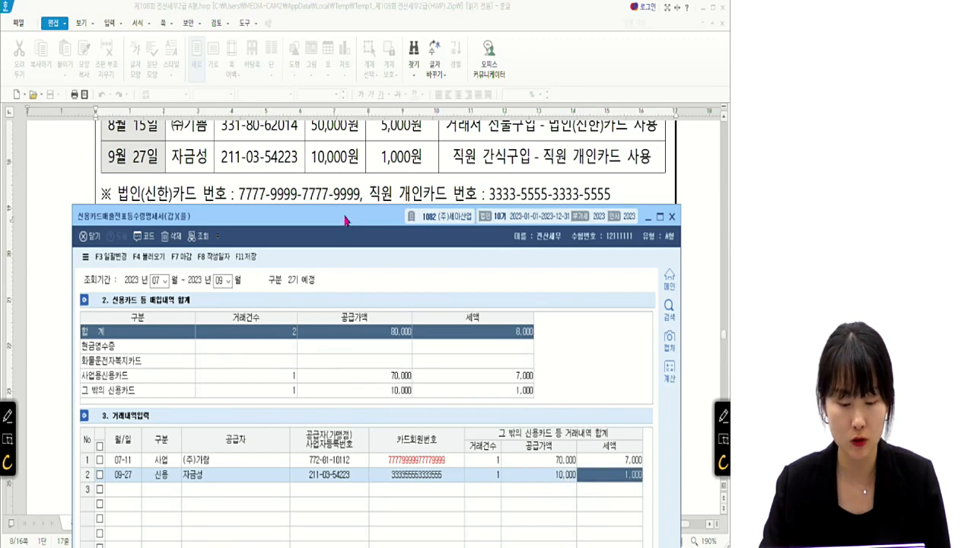
Review the 구분 choices of both purchase rows and the 그 밖의 신용카드 line in the purchase summary
drag(345, 226, 346, 194)
click(232, 428)
click(228, 442)
click(160, 427)
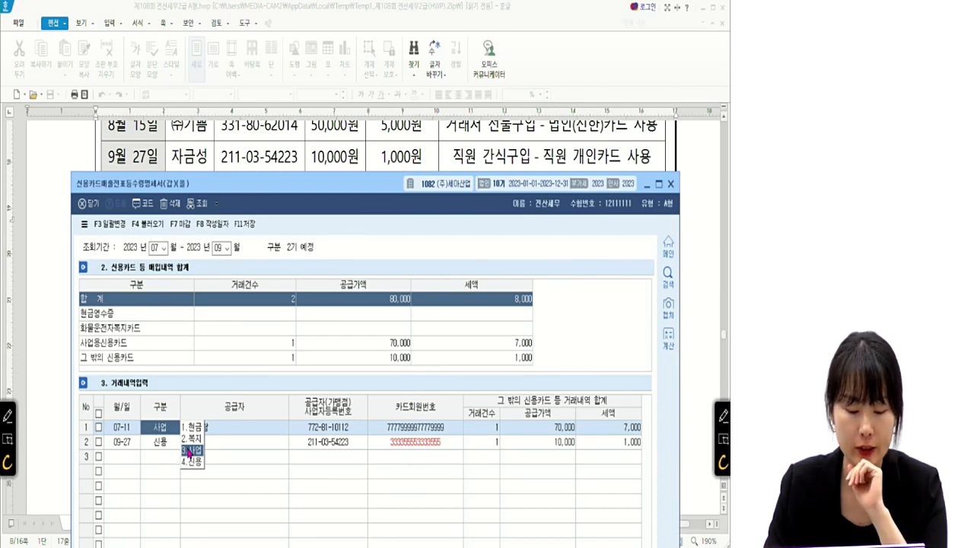
click(175, 443)
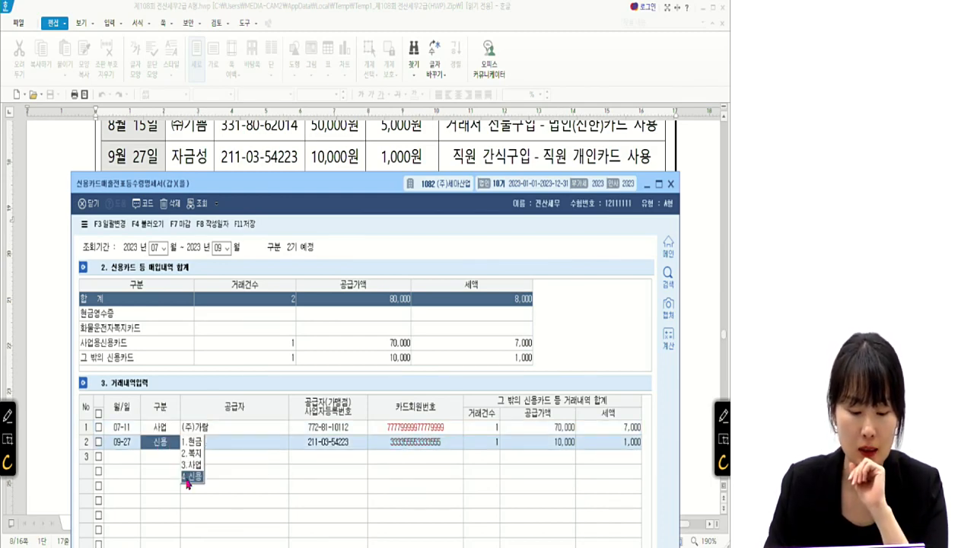
click(100, 359)
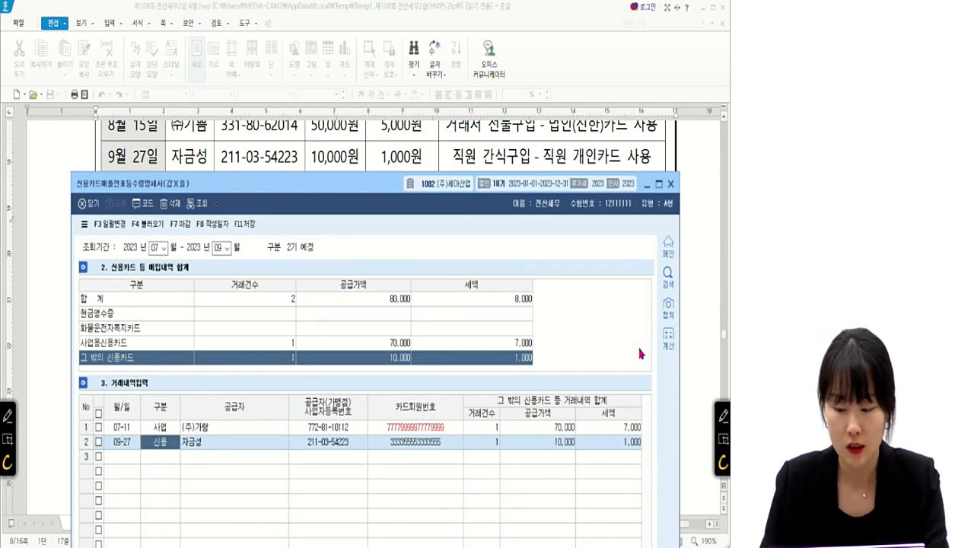
Circle the 구분 entries of both purchase rows with the red pen and clear the marking
click(722, 413)
mouse_move(199, 441)
mouse_down()
mouse_move(179, 405)
mouse_move(151, 479)
mouse_up()
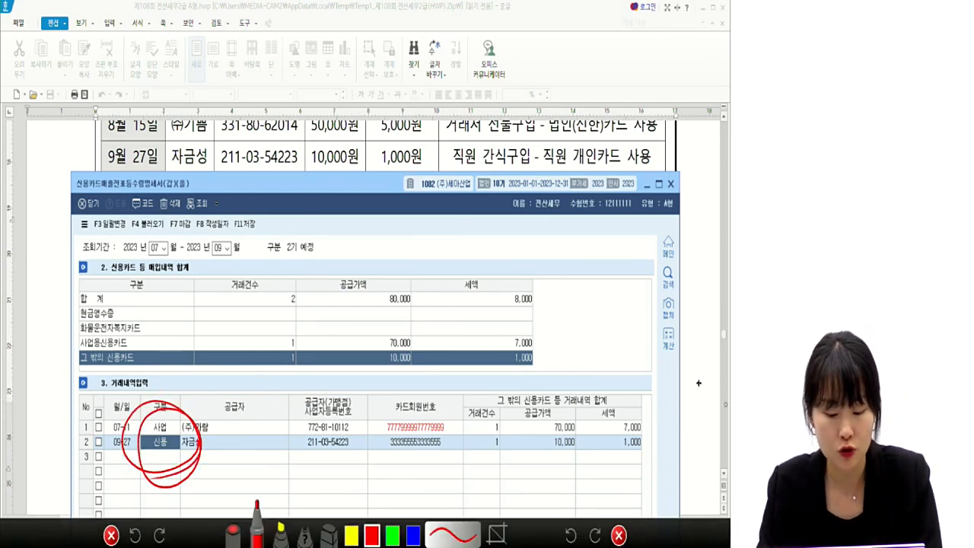
click(618, 535)
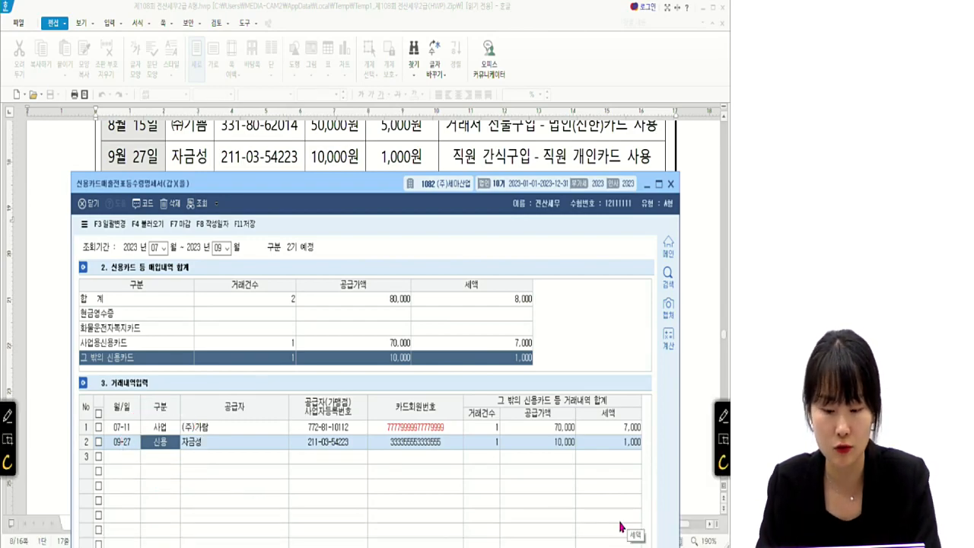
Leave the card purchase form for the exam document and go to problem [2] on the 대손세액공제신고서
drag(344, 183, 347, 431)
click(352, 300)
scroll(352, 293, down, 6)
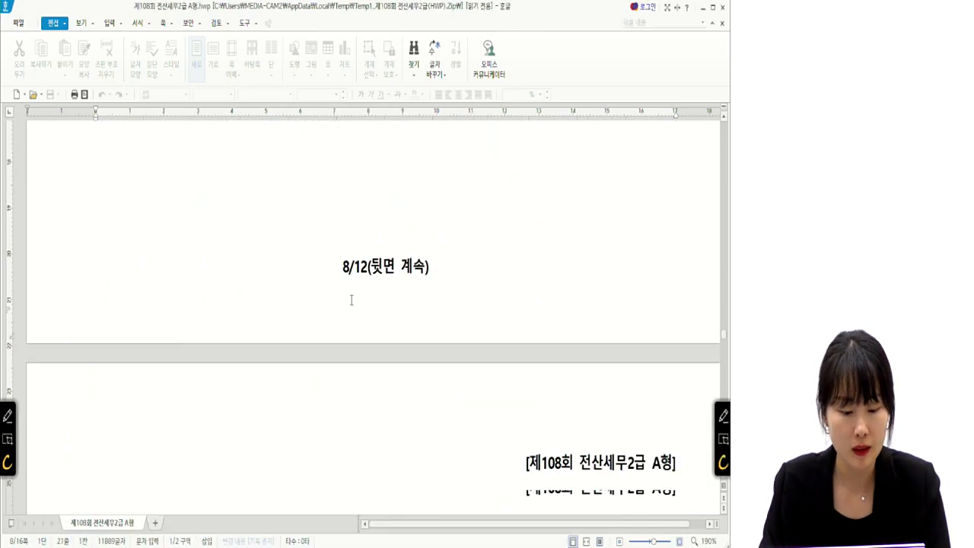
scroll(352, 272, up, 2)
scroll(353, 273, down, 2)
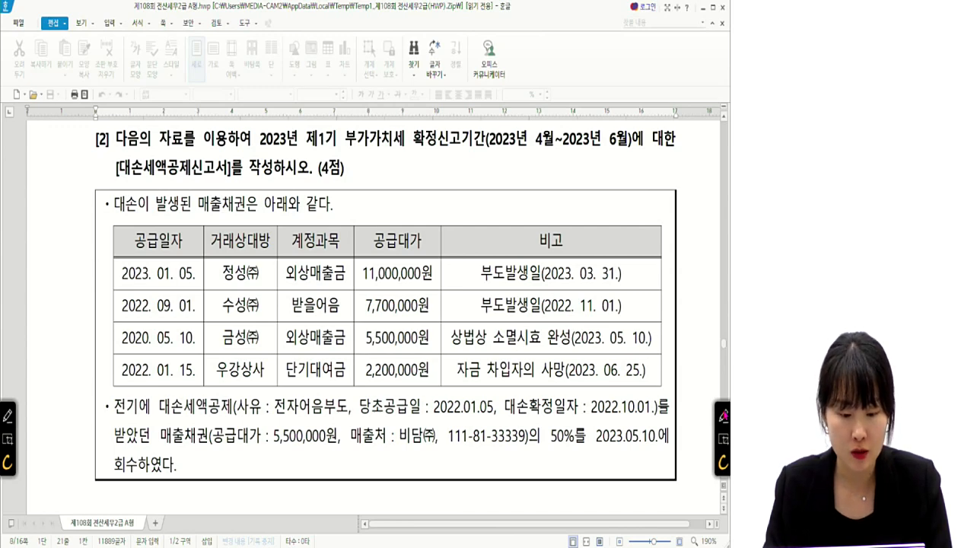
With the red pen, circle 정성㈜, 외상매출금 and 11,000,000원 in the first receivable row and underline its date 03. 31
click(723, 416)
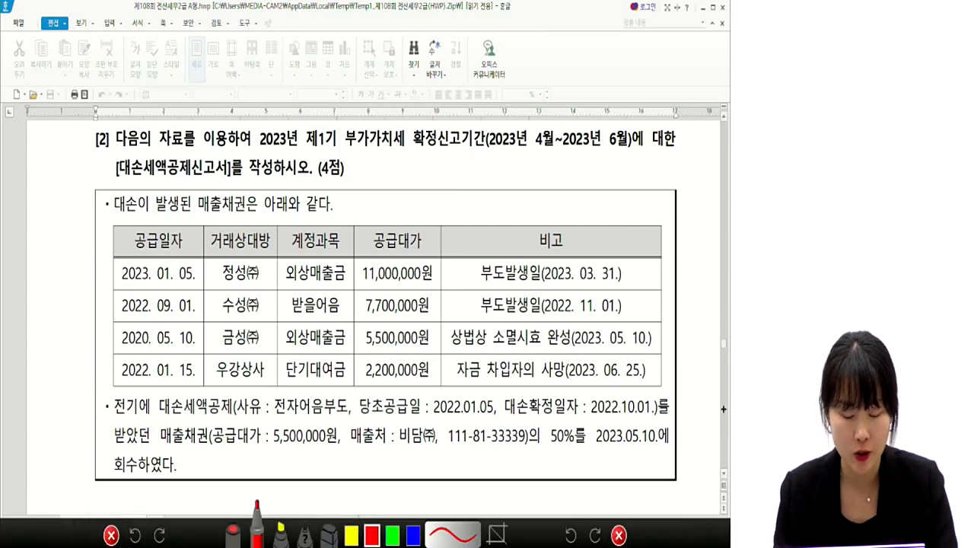
mouse_move(226, 285)
mouse_down()
mouse_move(263, 262)
mouse_move(228, 283)
mouse_up()
mouse_move(288, 286)
mouse_down()
mouse_move(307, 288)
mouse_move(286, 262)
mouse_move(298, 287)
mouse_up()
mouse_move(365, 283)
mouse_down()
mouse_move(434, 283)
mouse_move(365, 275)
mouse_up()
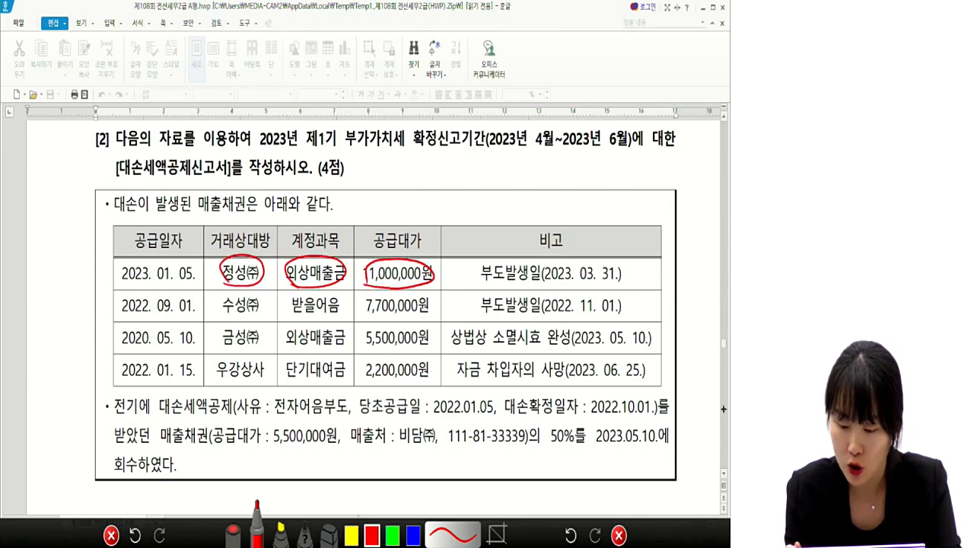
drag(580, 280, 623, 278)
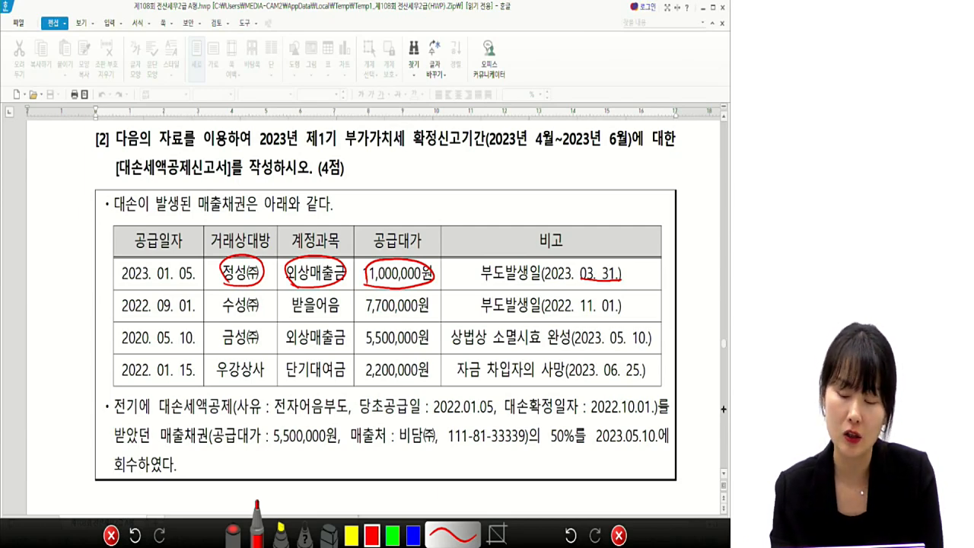
Write a circled "3 ~ 6" with a circled 3 above it and mark an X beside the first row's 부도발생일
mouse_move(598, 242)
mouse_down()
mouse_move(605, 260)
mouse_move(656, 247)
mouse_move(669, 259)
mouse_move(590, 266)
mouse_move(639, 269)
mouse_move(601, 263)
mouse_up()
mouse_move(630, 191)
mouse_down()
mouse_move(639, 196)
mouse_move(632, 208)
mouse_move(632, 185)
mouse_up()
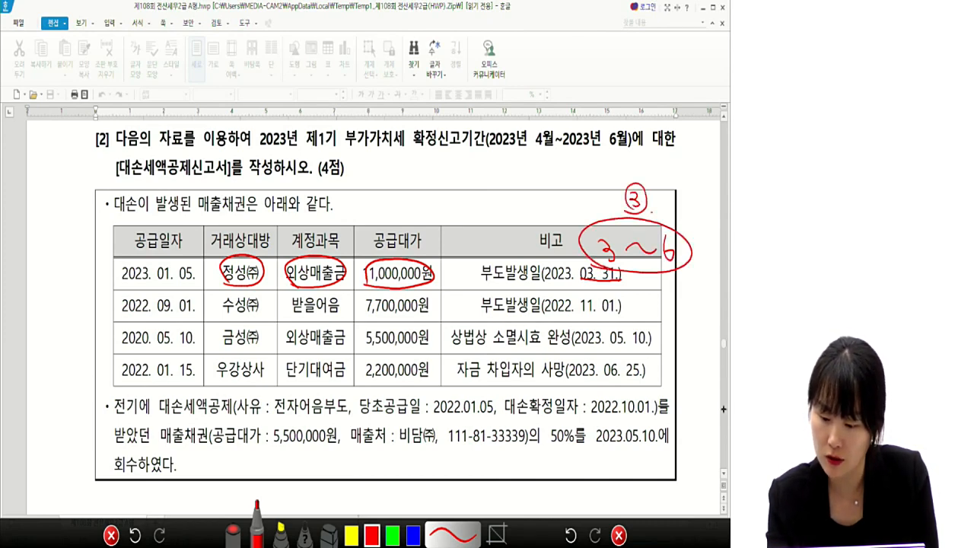
drag(631, 268, 643, 283)
drag(643, 268, 631, 283)
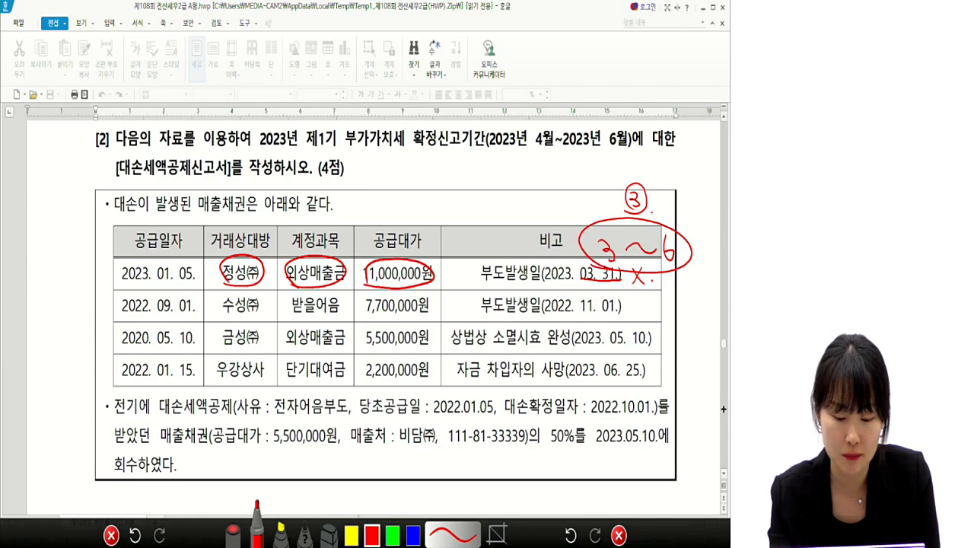
Circle 7,700,000원 in the 수성㈜ row, underline its 부도발생일 and write "6/30" beside the date
mouse_move(434, 318)
mouse_down()
mouse_move(426, 295)
mouse_move(357, 313)
mouse_up()
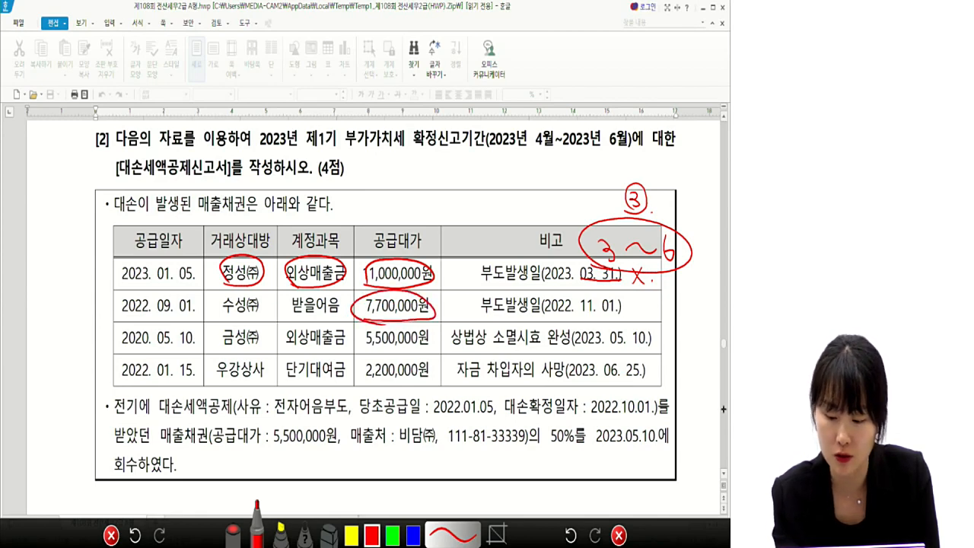
drag(481, 313, 540, 313)
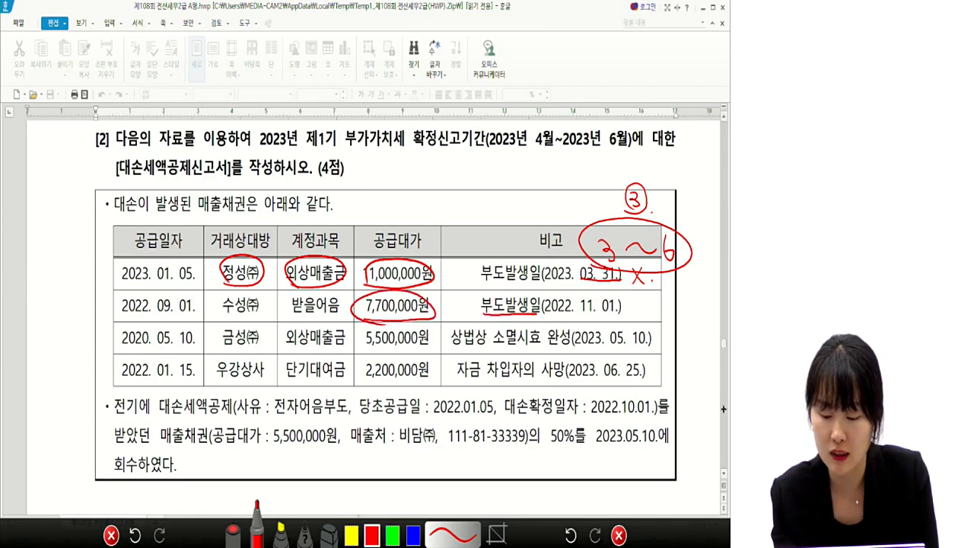
mouse_move(641, 292)
mouse_down()
mouse_move(637, 314)
mouse_move(650, 328)
mouse_up()
mouse_move(660, 304)
mouse_down()
mouse_move(662, 316)
mouse_move(674, 307)
mouse_up()
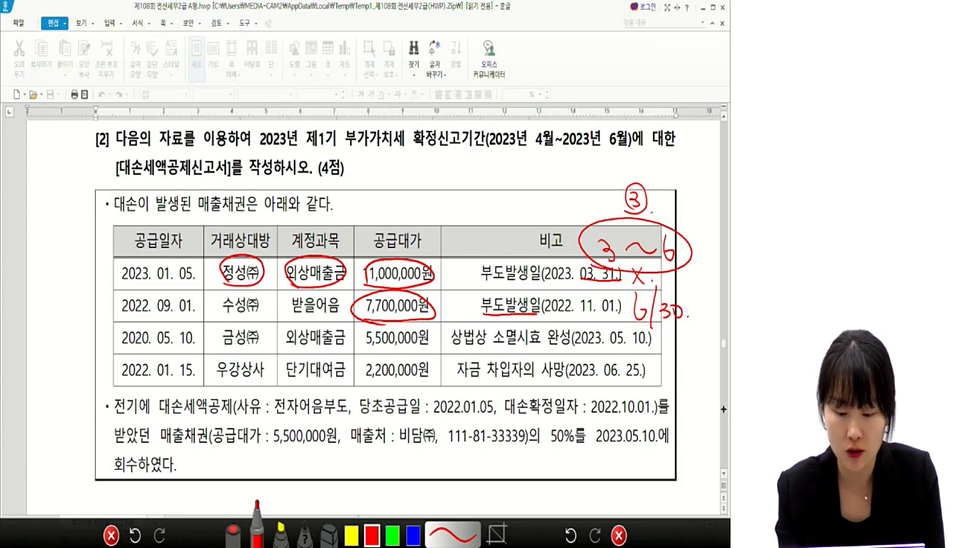
Write 7,700,000 above the table and put an X beside the 11,000,000원 amount
drag(406, 170, 407, 181)
mouse_move(411, 165)
mouse_down()
mouse_move(414, 195)
mouse_move(425, 175)
mouse_move(430, 190)
mouse_up()
mouse_move(443, 167)
mouse_down()
mouse_move(444, 186)
mouse_move(454, 170)
mouse_move(468, 185)
mouse_up()
drag(476, 167, 488, 168)
drag(504, 161, 503, 164)
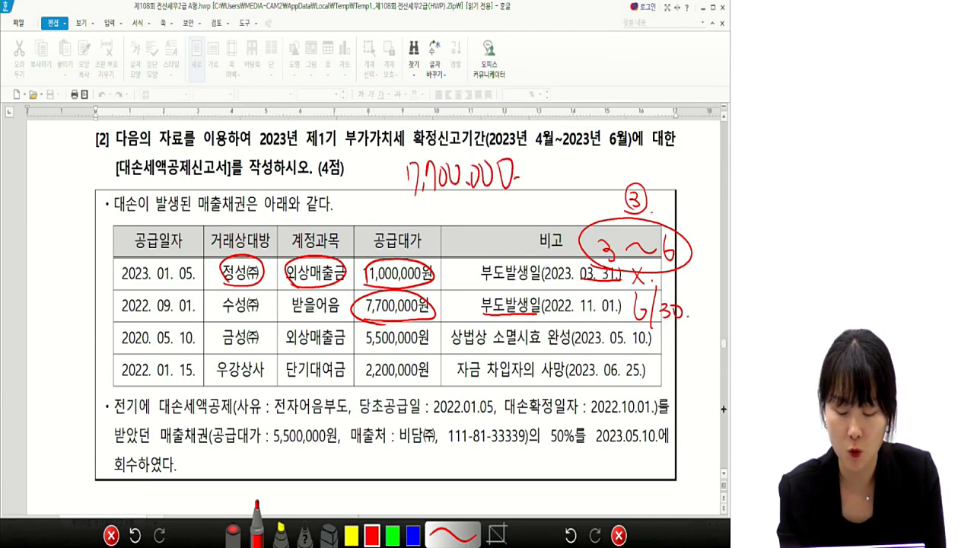
mouse_move(359, 256)
mouse_down()
mouse_move(370, 278)
mouse_move(352, 287)
mouse_up()
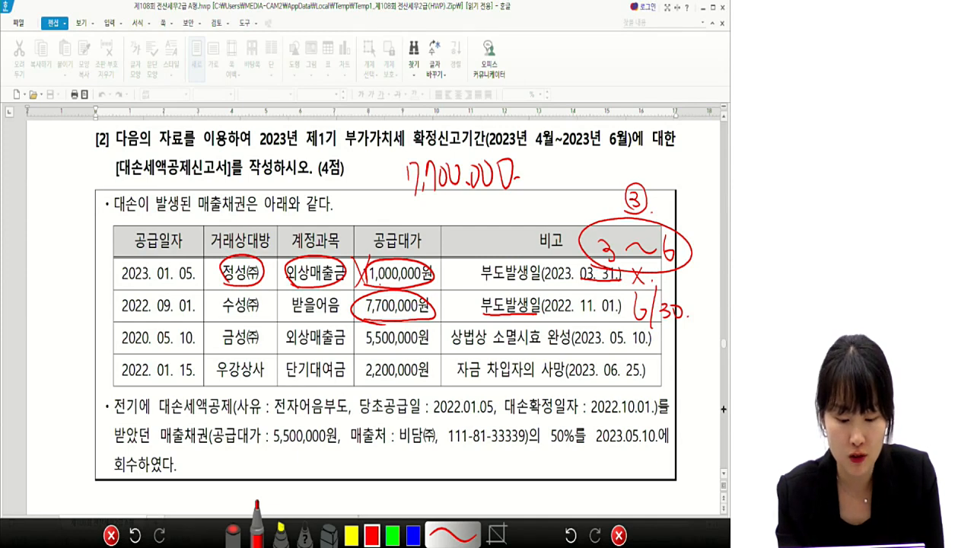
Circle 외상매출금, 5,500,000원 and the date 05. 10. in the 금성㈜ row and underline the filing period 2023년 4월~2023년 6월
mouse_move(285, 349)
mouse_down()
mouse_move(319, 350)
mouse_move(289, 351)
mouse_up()
mouse_move(364, 350)
mouse_down()
mouse_move(430, 349)
mouse_move(365, 355)
mouse_up()
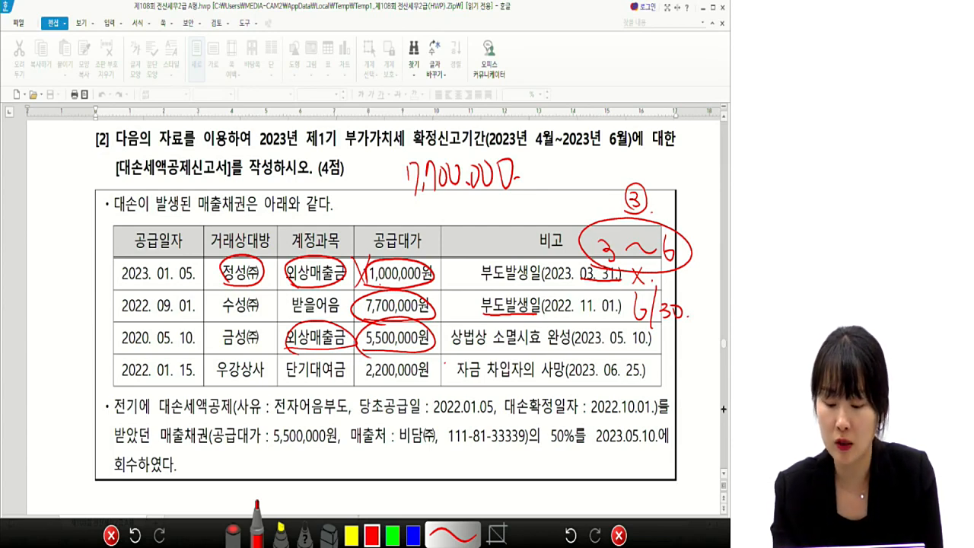
mouse_move(572, 347)
mouse_down()
mouse_move(654, 348)
mouse_move(613, 351)
mouse_move(638, 362)
mouse_up()
drag(490, 144, 636, 141)
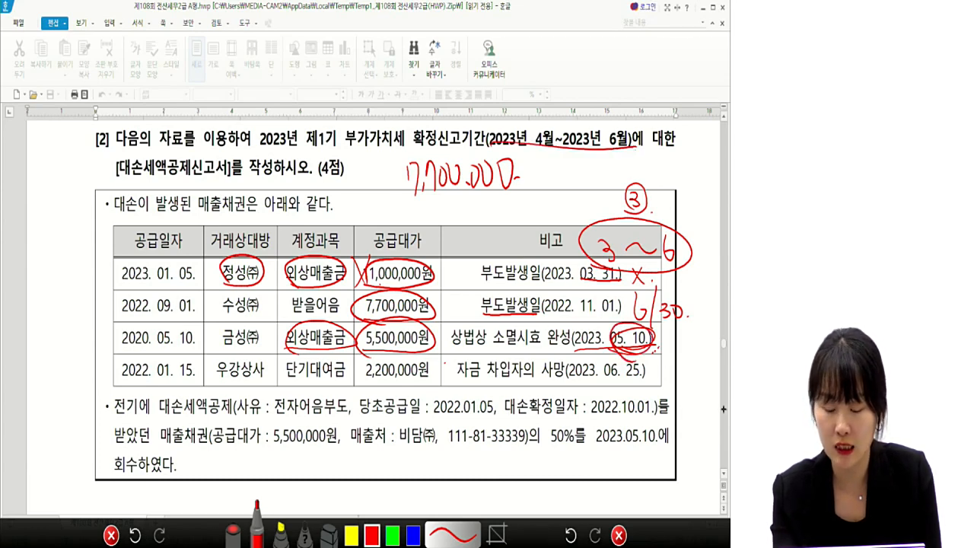
Write 5,500,000 beneath the handwritten 7,700,000 and put a plus sign before both amounts
mouse_move(423, 194)
mouse_down()
mouse_move(416, 222)
mouse_move(484, 221)
mouse_up()
drag(499, 199, 505, 218)
mouse_move(513, 200)
mouse_down()
mouse_move(516, 216)
mouse_move(526, 213)
mouse_up()
drag(529, 196, 531, 199)
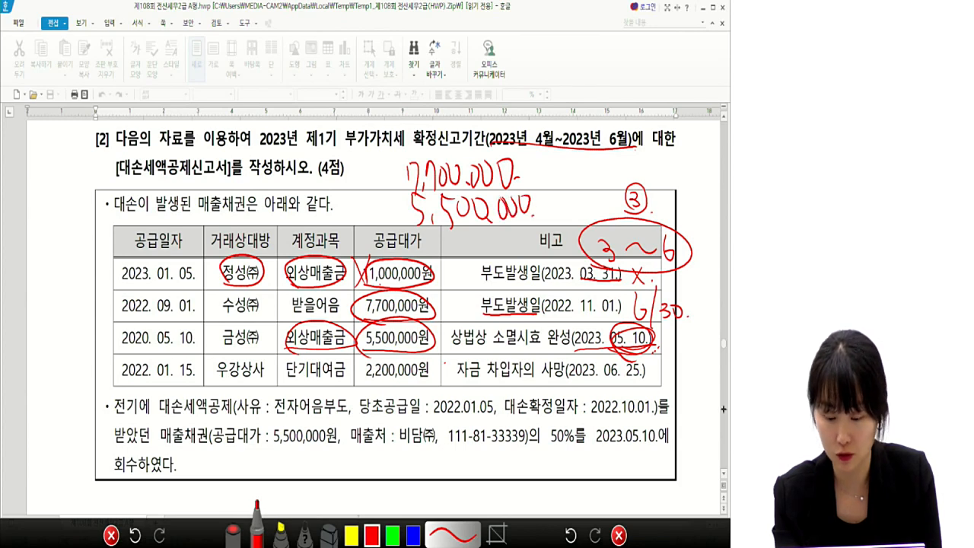
mouse_move(380, 166)
mouse_down()
mouse_move(398, 166)
mouse_move(387, 181)
mouse_move(405, 204)
mouse_up()
drag(388, 206, 388, 220)
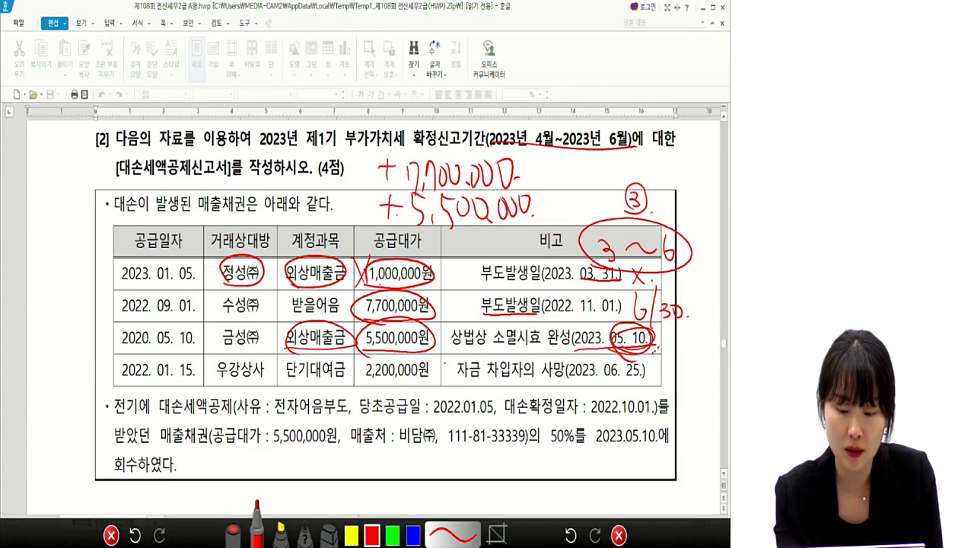
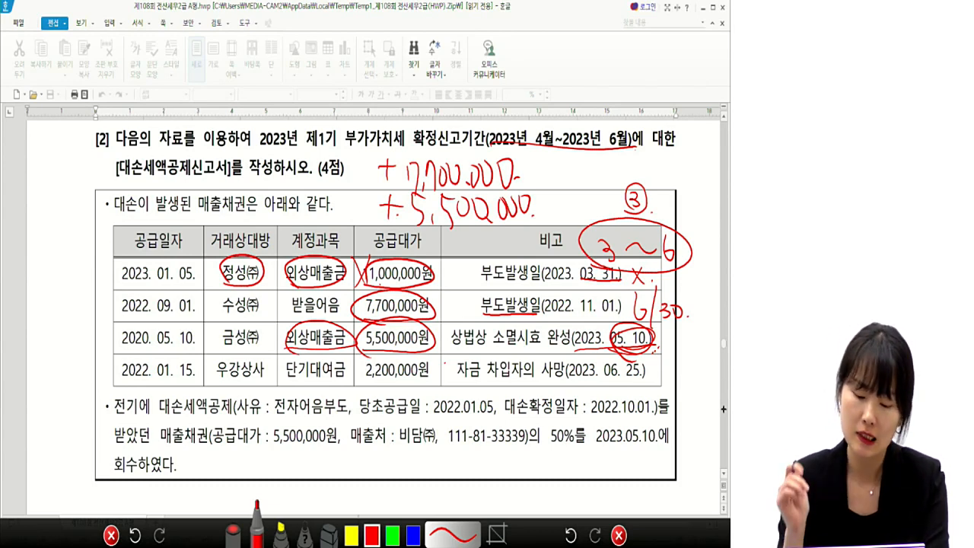
Circle 2,200,000원 in the 우강상사 row and put an X on its date and on the 대손세액공제신고서 title
mouse_move(364, 375)
mouse_down()
mouse_move(396, 387)
mouse_move(364, 364)
mouse_move(390, 386)
mouse_up()
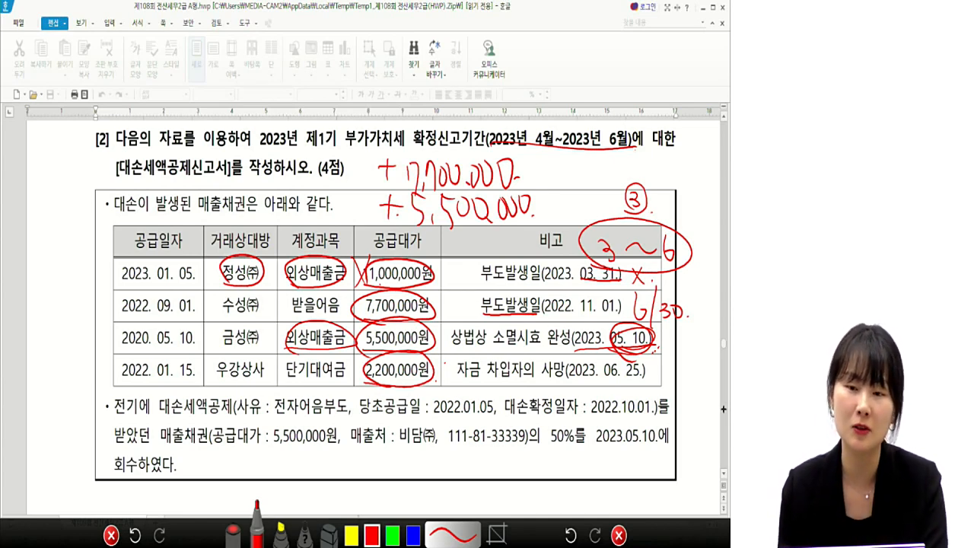
mouse_move(586, 352)
mouse_down()
mouse_move(573, 376)
mouse_move(592, 378)
mouse_up()
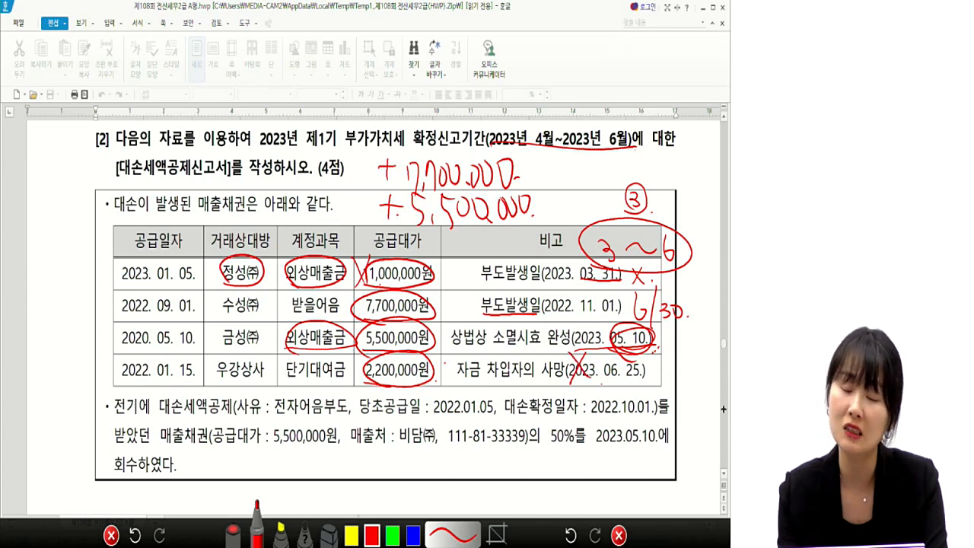
mouse_move(187, 150)
mouse_down()
mouse_move(178, 188)
mouse_move(192, 179)
mouse_up()
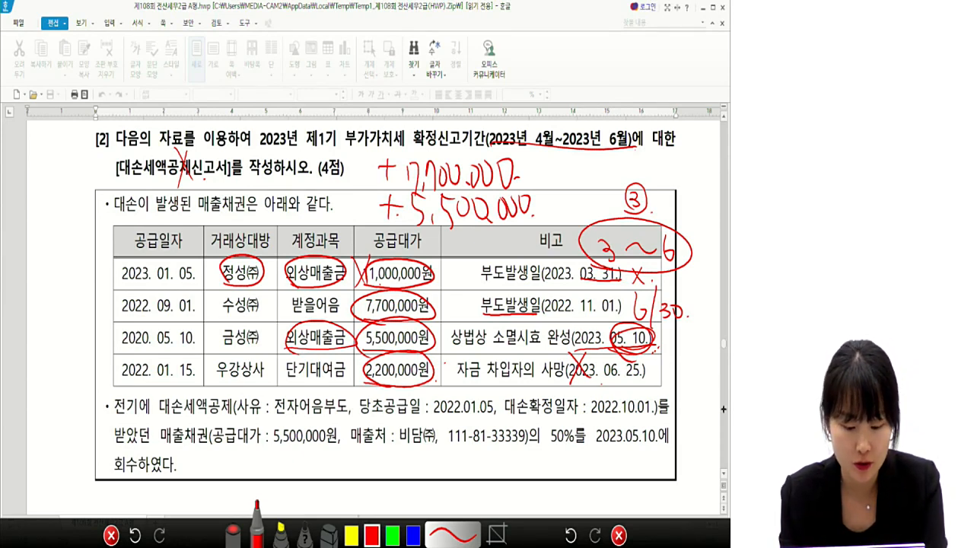
In the note below the table, underline 매출채권 and 2023.05.10. and circle 50% and 회수
drag(159, 443, 207, 449)
mouse_move(549, 446)
mouse_down()
mouse_move(576, 454)
mouse_move(553, 449)
mouse_move(665, 445)
mouse_up()
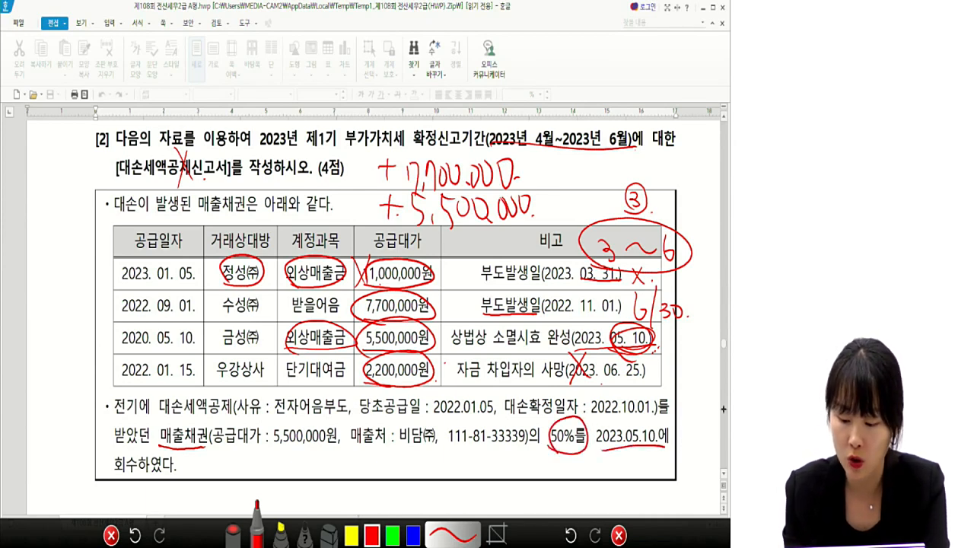
mouse_move(123, 487)
mouse_down()
mouse_move(131, 448)
mouse_move(116, 491)
mouse_up()
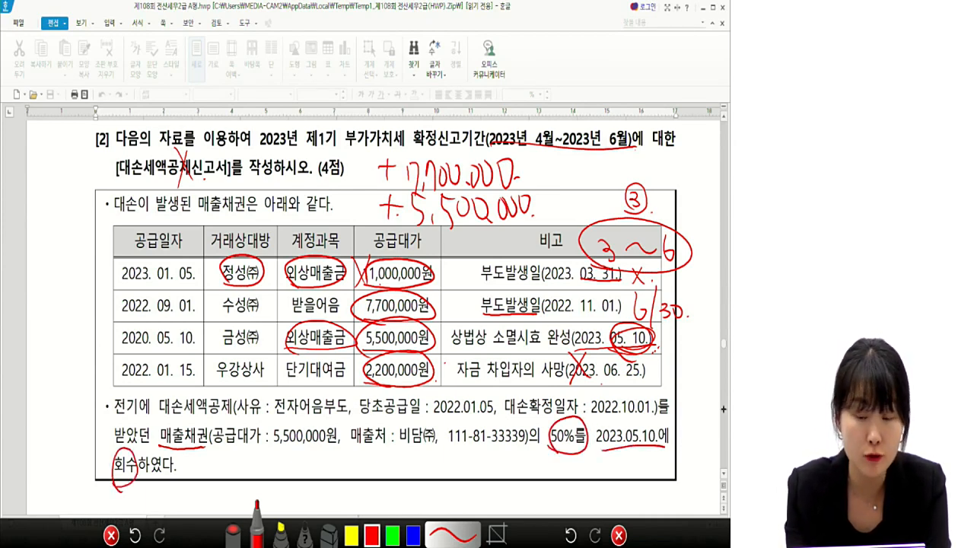
Circle the note's 5,500,000원, write 500,000 beneath it and circle the 당초공급일 2022.01.05
mouse_move(280, 443)
mouse_down()
mouse_move(312, 457)
mouse_move(276, 440)
mouse_move(294, 479)
mouse_up()
mouse_move(288, 461)
mouse_down()
mouse_move(312, 476)
mouse_move(345, 472)
mouse_up()
mouse_move(437, 423)
mouse_down()
mouse_move(472, 414)
mouse_move(487, 383)
mouse_move(433, 423)
mouse_up()
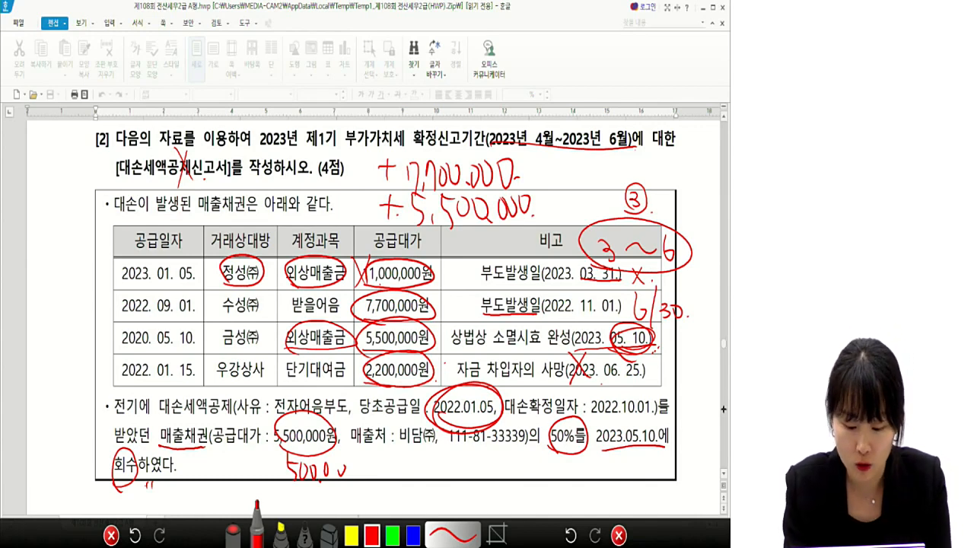
Write 5,500,000 × 50% = 2,750,000 under the note, circle the result and add a circled minus sign to it
mouse_move(388, 453)
mouse_down()
mouse_move(390, 480)
mouse_move(397, 455)
mouse_move(411, 478)
mouse_up()
mouse_move(427, 456)
mouse_down()
mouse_move(429, 475)
mouse_move(532, 487)
mouse_move(557, 461)
mouse_up()
mouse_move(561, 455)
mouse_down()
mouse_move(570, 456)
mouse_move(565, 475)
mouse_move(591, 475)
mouse_up()
mouse_move(593, 455)
mouse_down()
mouse_move(597, 475)
mouse_move(615, 479)
mouse_up()
mouse_move(620, 466)
mouse_down()
mouse_move(626, 479)
mouse_move(640, 478)
mouse_up()
drag(642, 464, 658, 481)
mouse_move(601, 494)
mouse_down()
mouse_move(563, 484)
mouse_move(661, 476)
mouse_move(678, 497)
mouse_up()
mouse_move(535, 489)
mouse_down()
mouse_move(562, 488)
mouse_move(545, 506)
mouse_up()
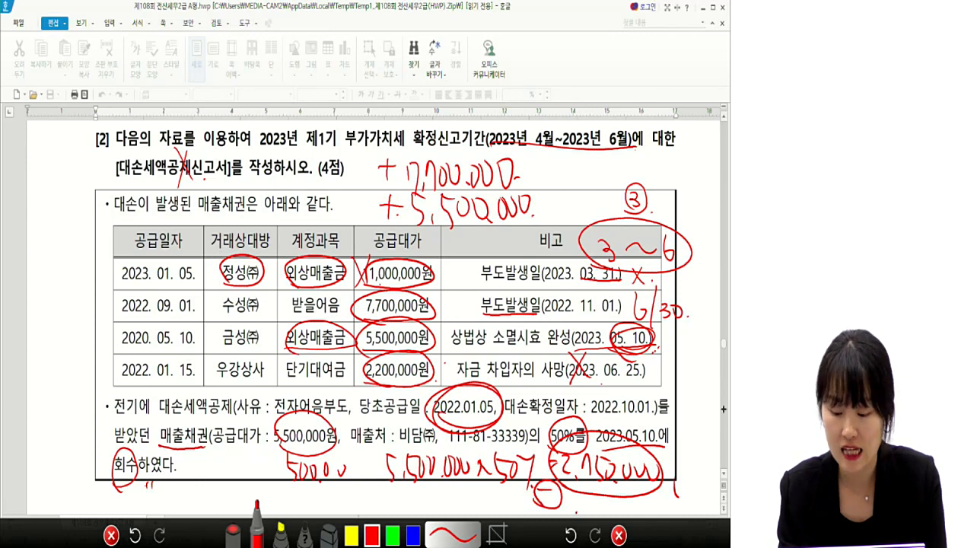
Draw check marks at the handwritten 7,700,000 and 5,500,000 and clear all pen markings from problem [2]
mouse_move(372, 143)
mouse_down()
mouse_move(390, 167)
mouse_move(403, 126)
mouse_up()
drag(395, 161, 378, 204)
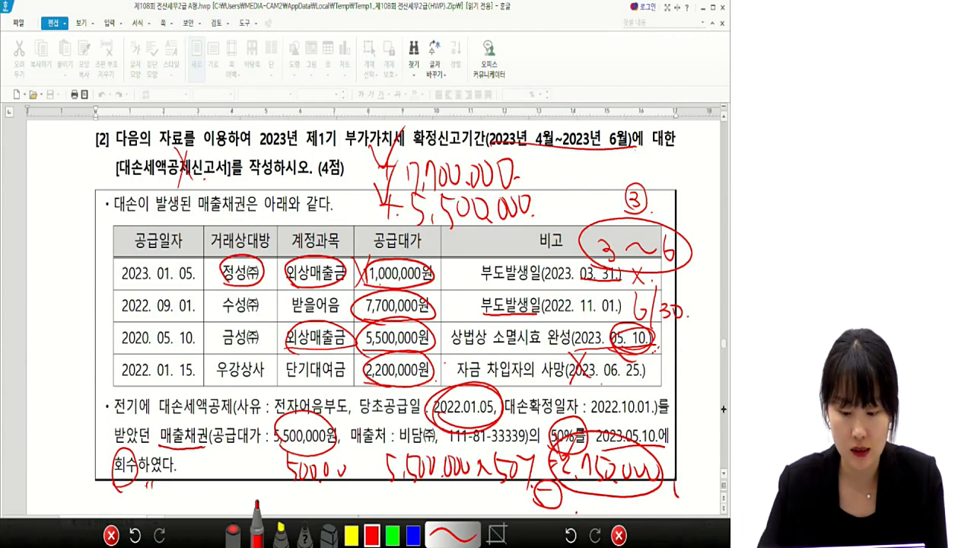
click(618, 535)
Review problem [3] on electronic VAT filing, including its file password and point value, and continue to problems [1] and [2] of 문제4
scroll(227, 201, down, 5)
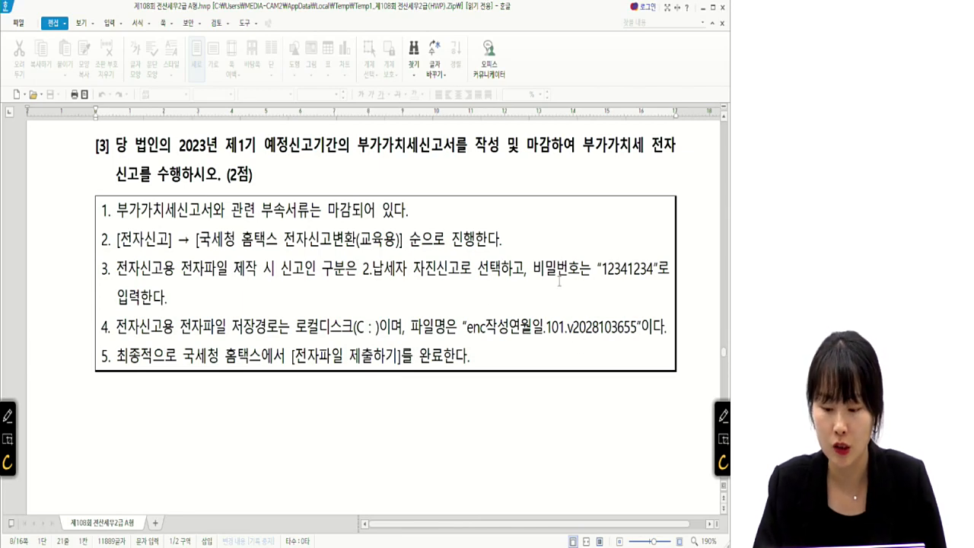
drag(603, 267, 652, 268)
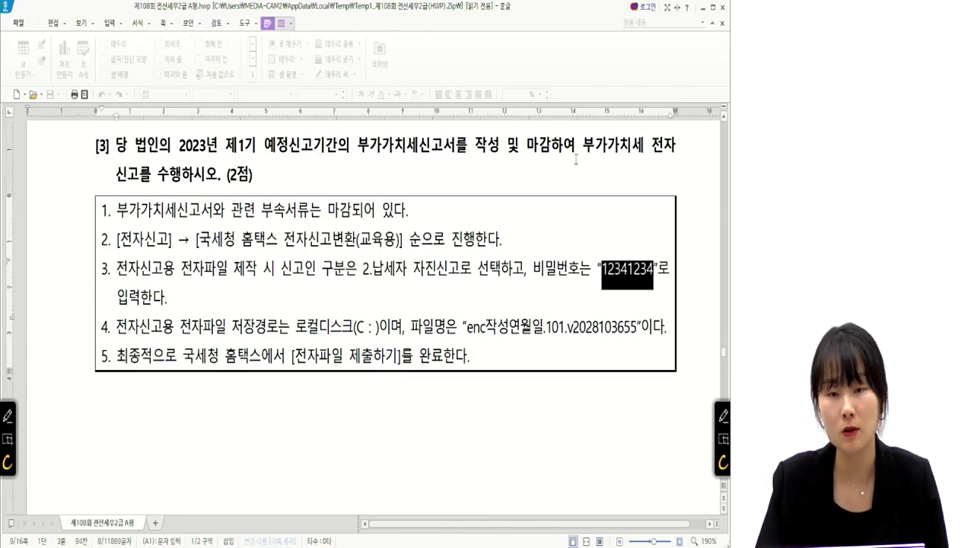
drag(228, 176, 266, 177)
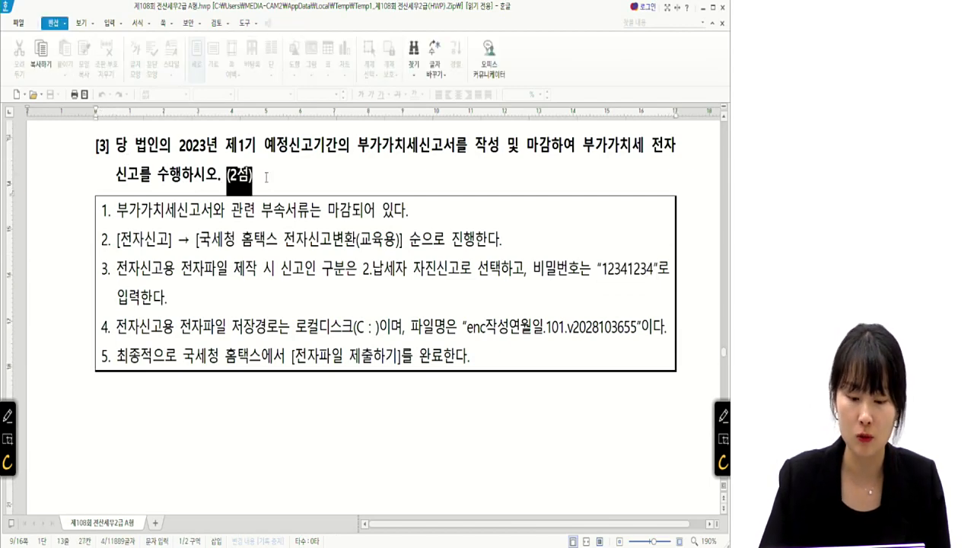
click(266, 177)
triple_click(266, 177)
click(267, 177)
scroll(272, 285, down, 3)
scroll(272, 284, down, 6)
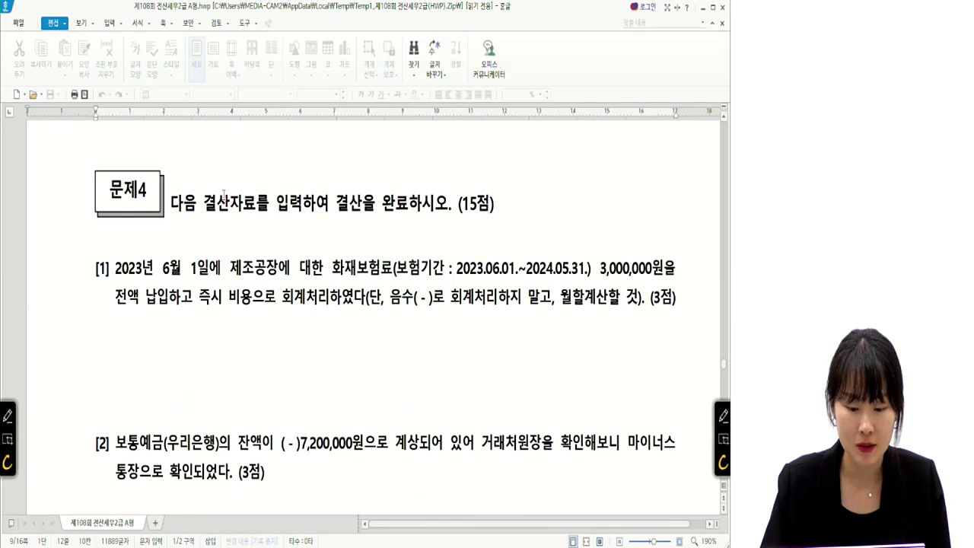
scroll(516, 237, down, 2)
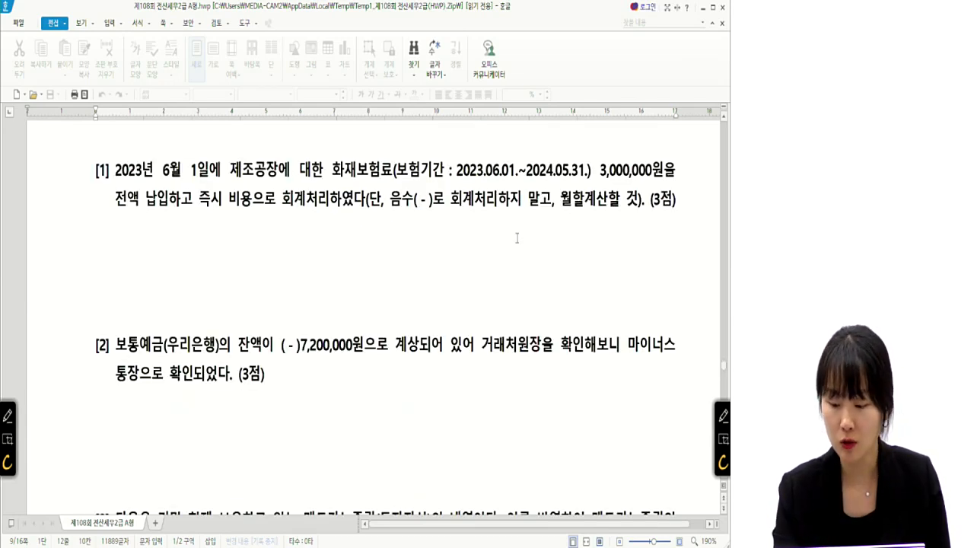
With the red pen, circle 화재보험료 and 3,000,000원 in problem [1] and underline the insurance period
click(722, 414)
mouse_move(337, 180)
mouse_down()
mouse_move(366, 182)
mouse_move(342, 179)
mouse_up()
mouse_move(407, 179)
mouse_down()
mouse_move(666, 175)
mouse_move(645, 187)
mouse_up()
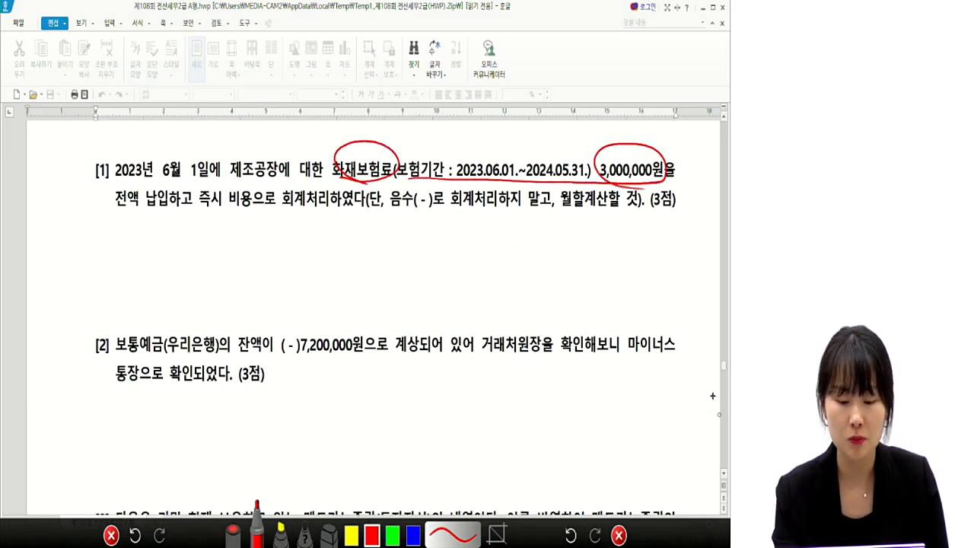
Write 3,000,000 by hand beneath the text of problem [1]
mouse_move(168, 216)
mouse_down()
mouse_move(181, 222)
mouse_move(176, 237)
mouse_move(199, 236)
mouse_up()
drag(211, 213, 210, 216)
mouse_move(223, 213)
mouse_down()
mouse_move(225, 225)
mouse_move(223, 213)
mouse_up()
drag(237, 213, 279, 213)
click(260, 226)
mouse_move(294, 210)
mouse_down()
mouse_move(291, 222)
mouse_move(295, 211)
mouse_up()
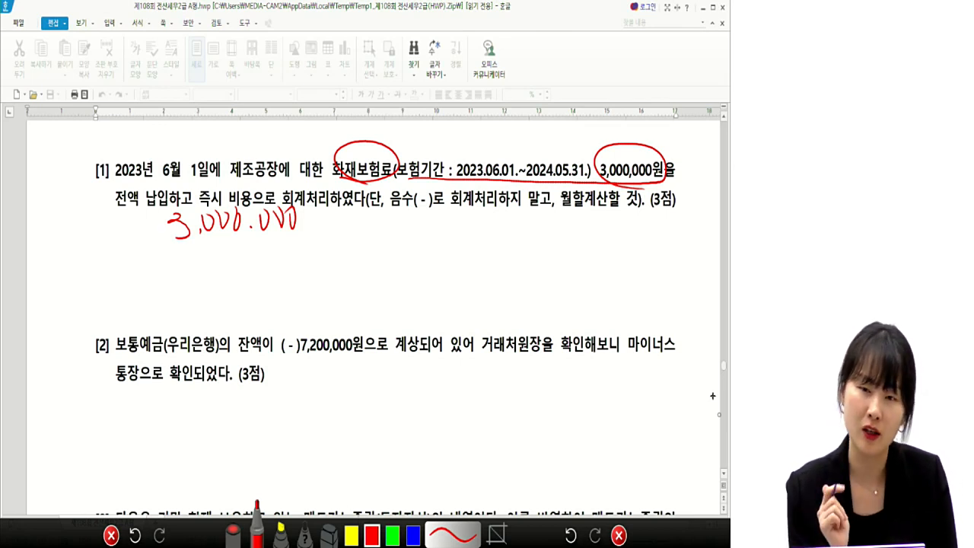
Draw a splitting bracket beside the handwritten 3,000,000 and write 23.6.1 ~ 23.12.31 with its month count and 비용
mouse_move(343, 221)
mouse_down()
mouse_move(332, 237)
mouse_move(338, 317)
mouse_up()
mouse_move(364, 228)
mouse_down()
mouse_move(363, 242)
mouse_move(375, 239)
mouse_up()
drag(379, 228, 410, 240)
mouse_move(428, 223)
mouse_down()
mouse_move(428, 238)
mouse_move(460, 230)
mouse_move(537, 239)
mouse_up()
click(469, 226)
click(521, 236)
click(555, 227)
click(555, 235)
drag(582, 216, 578, 226)
drag(576, 214, 631, 235)
mouse_move(639, 213)
mouse_down()
mouse_move(639, 240)
mouse_move(650, 225)
mouse_move(660, 228)
mouse_up()
drag(654, 233, 655, 242)
Write 24.1.1 ~ 24.5.31 : 5 : 자산 on the lower branch and replace the upper branch's month count with a circled 7
drag(362, 302, 377, 315)
mouse_move(380, 295)
mouse_down()
mouse_move(376, 309)
mouse_move(400, 307)
mouse_up()
drag(389, 298, 389, 324)
click(400, 323)
click(420, 320)
mouse_move(431, 293)
mouse_down()
mouse_move(431, 315)
mouse_move(465, 301)
mouse_move(490, 312)
mouse_move(510, 306)
mouse_up()
click(509, 312)
mouse_move(504, 293)
mouse_down()
mouse_move(504, 317)
mouse_move(523, 289)
mouse_up()
click(526, 309)
drag(529, 295, 531, 312)
drag(545, 298, 546, 315)
click(563, 300)
click(564, 308)
mouse_move(589, 292)
mouse_down()
mouse_move(586, 311)
mouse_move(598, 289)
mouse_up()
mouse_move(578, 288)
mouse_down()
mouse_move(599, 323)
mouse_move(586, 282)
mouse_up()
mouse_move(575, 217)
mouse_down()
mouse_move(588, 229)
mouse_move(580, 216)
mouse_move(572, 257)
mouse_move(583, 240)
mouse_up()
click(624, 295)
click(623, 303)
drag(633, 289, 665, 304)
mouse_move(667, 288)
mouse_down()
mouse_move(674, 303)
mouse_move(683, 287)
mouse_up()
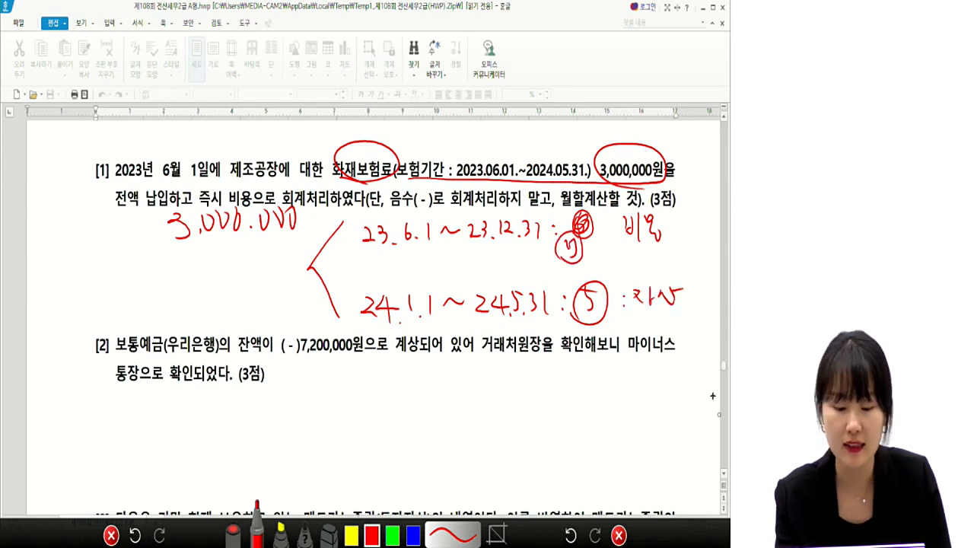
Circle 즉시 비용으로 회계처리 in problem [1], draw a vertical entry divider beneath it and write × 5/12 beside the handwritten 3,000,000
mouse_move(204, 210)
mouse_down()
mouse_move(308, 206)
mouse_move(211, 200)
mouse_up()
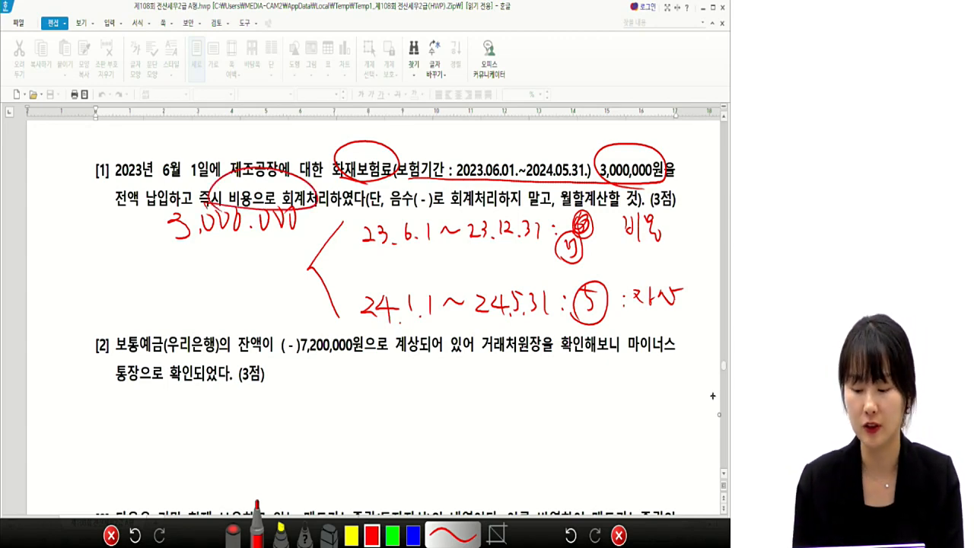
drag(219, 256, 218, 309)
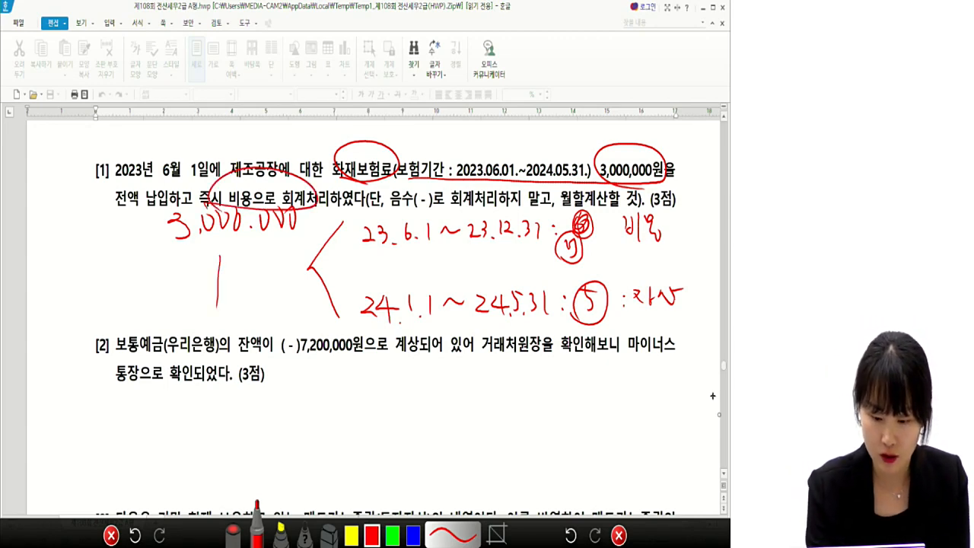
mouse_move(307, 206)
mouse_down()
mouse_move(318, 222)
mouse_move(304, 224)
mouse_move(334, 228)
mouse_up()
drag(340, 218, 356, 226)
Write the account 선급비용 on the debit side and 보험료 on the credit side of the divider
mouse_move(89, 266)
mouse_down()
mouse_move(107, 299)
mouse_move(125, 301)
mouse_up()
drag(132, 268, 140, 292)
drag(131, 286, 146, 308)
mouse_move(152, 263)
mouse_down()
mouse_move(160, 274)
mouse_move(149, 283)
mouse_up()
drag(150, 282, 162, 310)
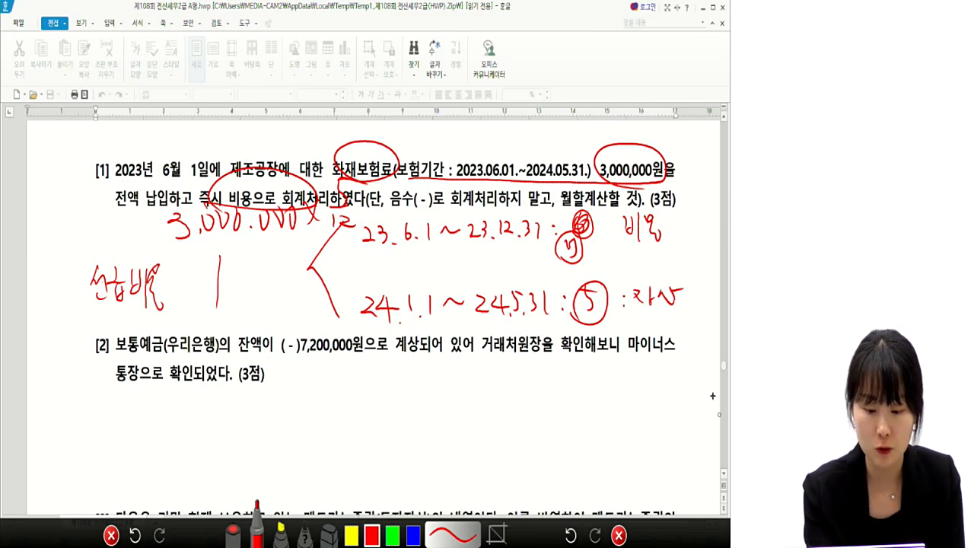
drag(230, 272, 242, 299)
drag(245, 265, 249, 295)
mouse_move(249, 277)
mouse_down()
mouse_move(259, 303)
mouse_move(271, 285)
mouse_move(279, 296)
mouse_up()
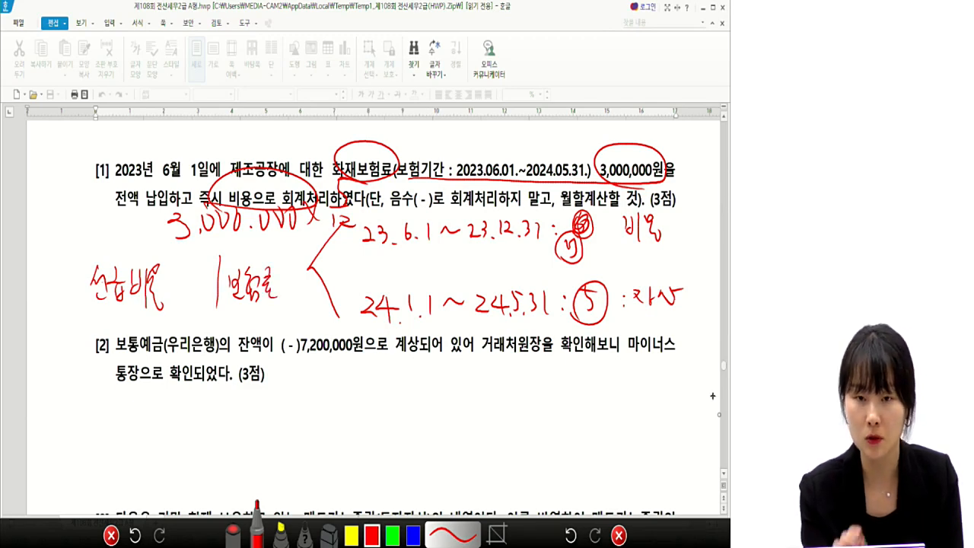
Write xx as the placeholder amount beside both 선급비용 and 보험료
click(185, 279)
drag(186, 286, 193, 286)
drag(200, 275, 212, 284)
drag(301, 269, 307, 283)
mouse_move(304, 263)
mouse_down()
mouse_move(310, 280)
mouse_move(334, 283)
mouse_up()
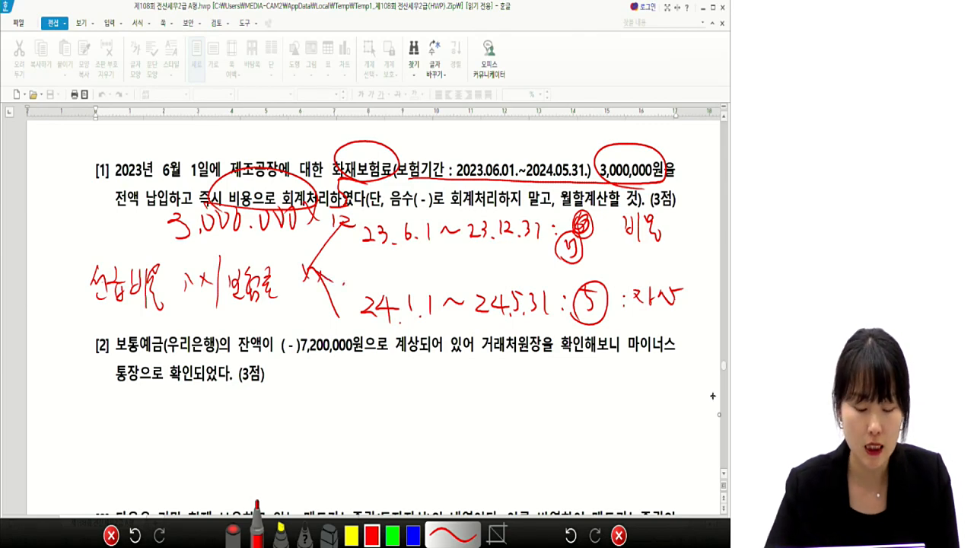
Clear the handwriting on problem [1] and draw a vertical entry divider in the blank area under problem [2]
click(622, 538)
scroll(365, 304, down, 3)
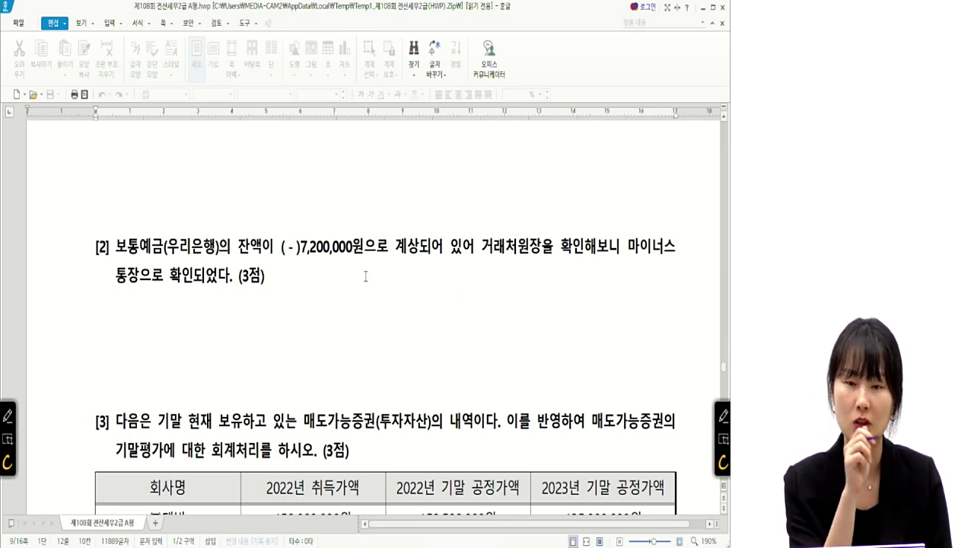
click(722, 415)
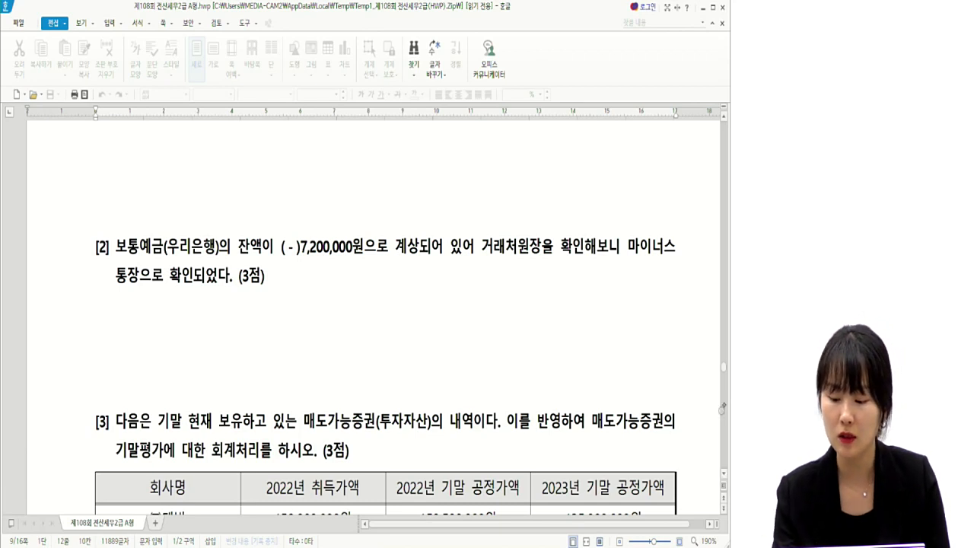
drag(407, 261, 400, 407)
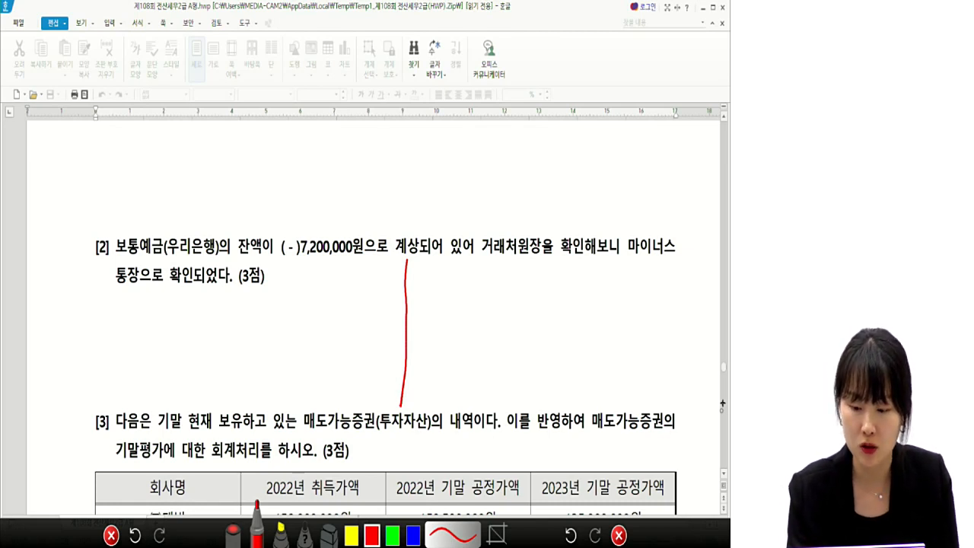
Write 자산 by hand above problem [2] and circle it
mouse_move(365, 141)
mouse_down()
mouse_move(319, 149)
mouse_move(362, 130)
mouse_move(375, 135)
mouse_up()
drag(309, 79, 324, 100)
drag(330, 65, 327, 111)
mouse_move(342, 64)
mouse_down()
mouse_move(340, 81)
mouse_move(356, 102)
mouse_up()
drag(361, 52, 360, 92)
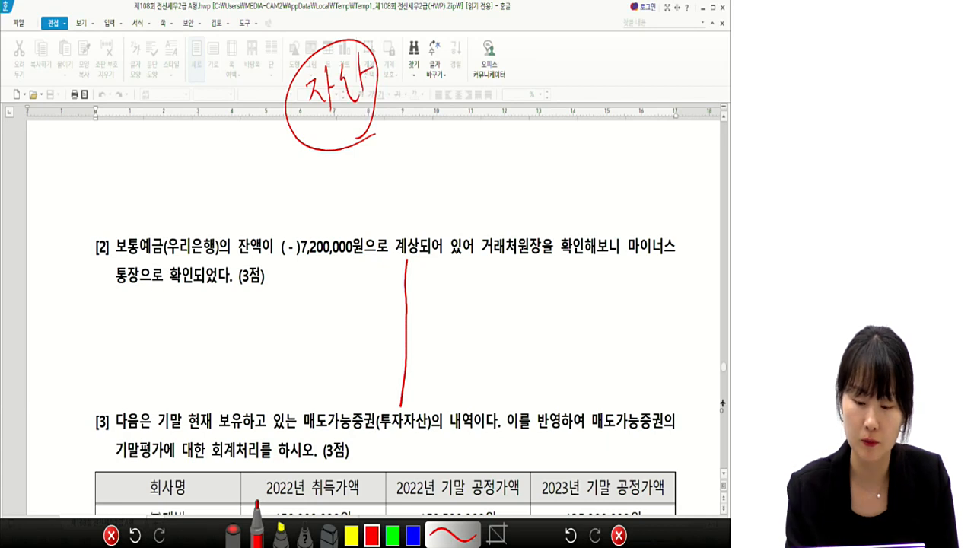
Write a second circled 자산 with 12/31 beside it above problem [2] and connect it to the entry divider with a line
drag(502, 113, 542, 177)
drag(476, 146, 491, 169)
mouse_move(506, 129)
mouse_down()
mouse_move(507, 175)
mouse_move(533, 169)
mouse_up()
drag(541, 143, 551, 149)
drag(576, 116, 575, 162)
drag(586, 132, 604, 143)
drag(620, 93, 595, 221)
drag(616, 159, 622, 186)
drag(644, 153, 641, 186)
mouse_move(534, 176)
mouse_down()
mouse_move(555, 172)
mouse_move(487, 196)
mouse_move(373, 304)
mouse_move(403, 311)
mouse_up()
Write 보통예금 7,200,000 on the debit side of the divider, with a closing line and 0 beneath the amount
click(308, 366)
mouse_move(291, 334)
mouse_down()
mouse_move(303, 376)
mouse_move(350, 352)
mouse_move(386, 356)
mouse_up()
drag(175, 325, 177, 340)
mouse_move(185, 326)
mouse_down()
mouse_move(198, 370)
mouse_move(222, 348)
mouse_move(233, 385)
mouse_up()
drag(239, 323, 257, 338)
drag(240, 351, 256, 372)
mouse_move(396, 351)
mouse_down()
mouse_move(398, 380)
mouse_move(364, 386)
mouse_up()
mouse_move(379, 402)
mouse_down()
mouse_move(386, 414)
mouse_move(385, 401)
mouse_up()
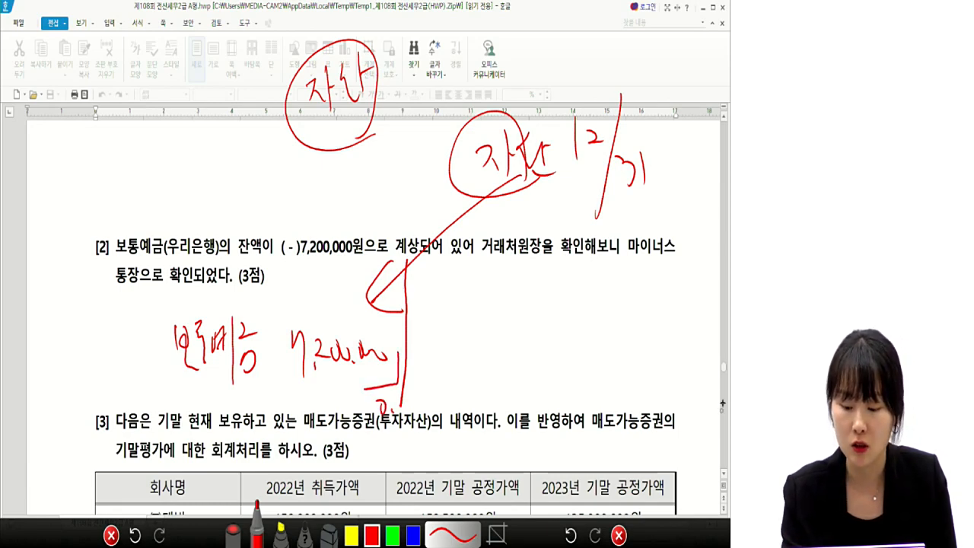
Write the account 단기차입금 on the credit side of the divider under problem [2]
mouse_move(434, 312)
mouse_down()
mouse_move(445, 313)
mouse_move(434, 330)
mouse_move(447, 335)
mouse_up()
drag(450, 304, 458, 352)
drag(461, 314, 466, 323)
mouse_move(468, 310)
mouse_down()
mouse_move(469, 341)
mouse_move(495, 305)
mouse_move(498, 328)
mouse_up()
drag(502, 301, 505, 355)
drag(507, 320, 514, 320)
mouse_move(514, 317)
mouse_down()
mouse_move(524, 334)
mouse_move(530, 327)
mouse_up()
drag(519, 339, 529, 362)
mouse_move(537, 309)
mouse_down()
mouse_move(548, 323)
mouse_move(546, 359)
mouse_up()
Write the amount 7,200,000 after 단기차입금 and the counterparty (우리은행) beneath the account
drag(571, 312, 578, 332)
mouse_move(576, 307)
mouse_down()
mouse_move(586, 358)
mouse_move(598, 347)
mouse_up()
drag(603, 314, 635, 339)
mouse_move(635, 323)
mouse_down()
mouse_move(643, 332)
mouse_move(642, 320)
mouse_up()
drag(657, 322, 683, 329)
drag(683, 325, 704, 343)
mouse_move(486, 377)
mouse_down()
mouse_move(479, 401)
mouse_move(528, 401)
mouse_move(548, 387)
mouse_move(552, 410)
mouse_move(560, 400)
mouse_up()
drag(563, 381, 575, 388)
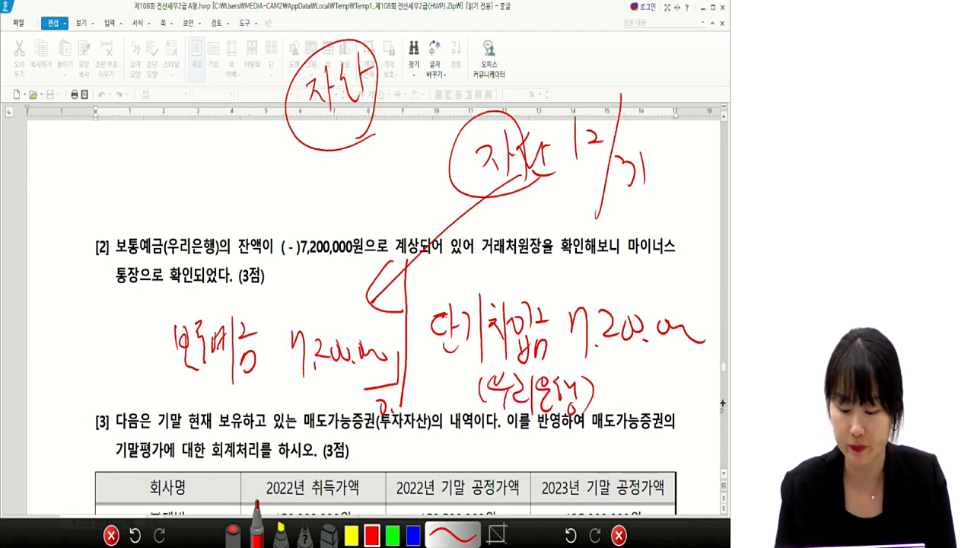
Clear the handwriting and, in problem [3], circle 2022년 and 2023년 in the fair value headings and underline 158,500,000원 and 135,000,000원
click(619, 535)
scroll(433, 349, down, 5)
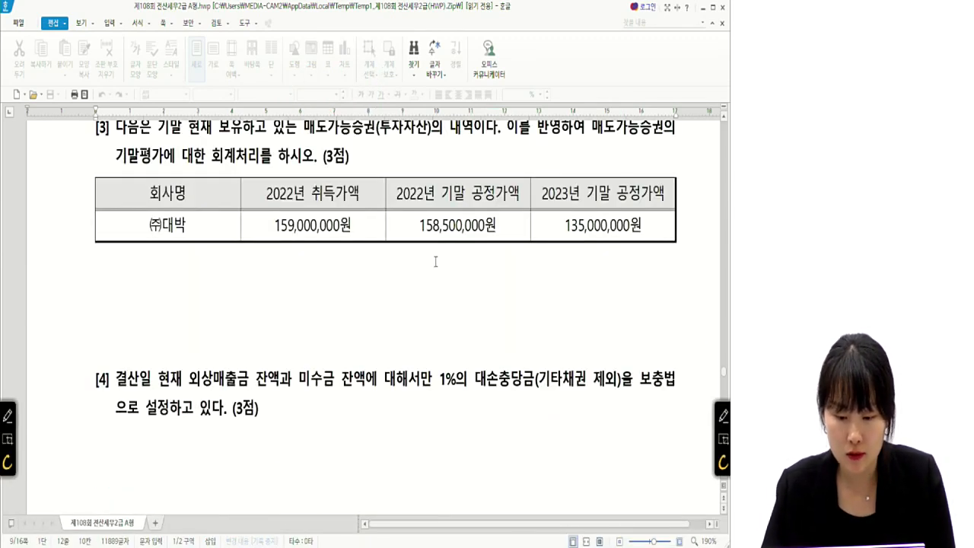
scroll(453, 272, up, 2)
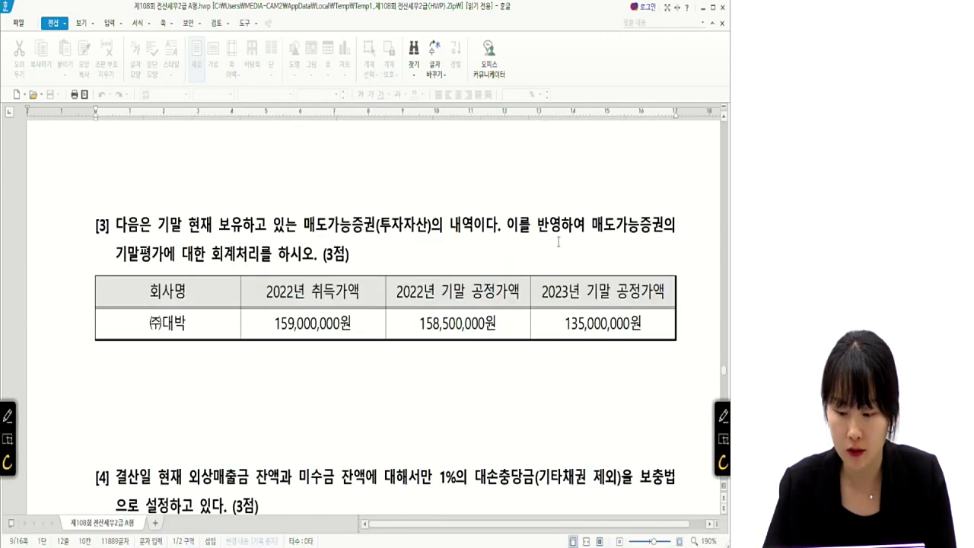
click(723, 414)
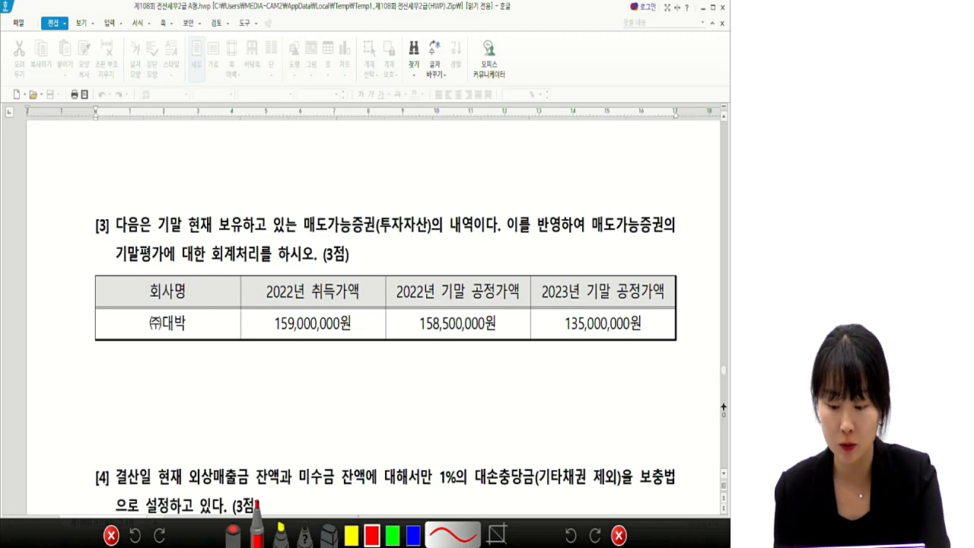
mouse_move(398, 302)
mouse_down()
mouse_move(447, 307)
mouse_move(400, 310)
mouse_move(497, 333)
mouse_up()
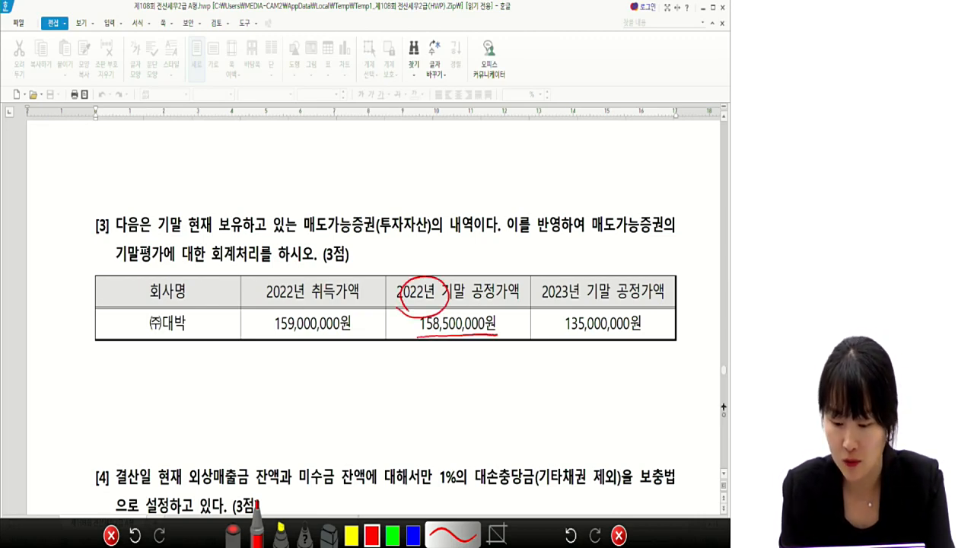
mouse_move(576, 301)
mouse_down()
mouse_move(537, 302)
mouse_move(577, 335)
mouse_move(651, 333)
mouse_up()
Draw an arrow from the 2022 to the 2023 fair value and write (-)23,500,000 with the minus sign circled beneath it
mouse_move(490, 346)
mouse_down()
mouse_move(532, 362)
mouse_move(554, 346)
mouse_up()
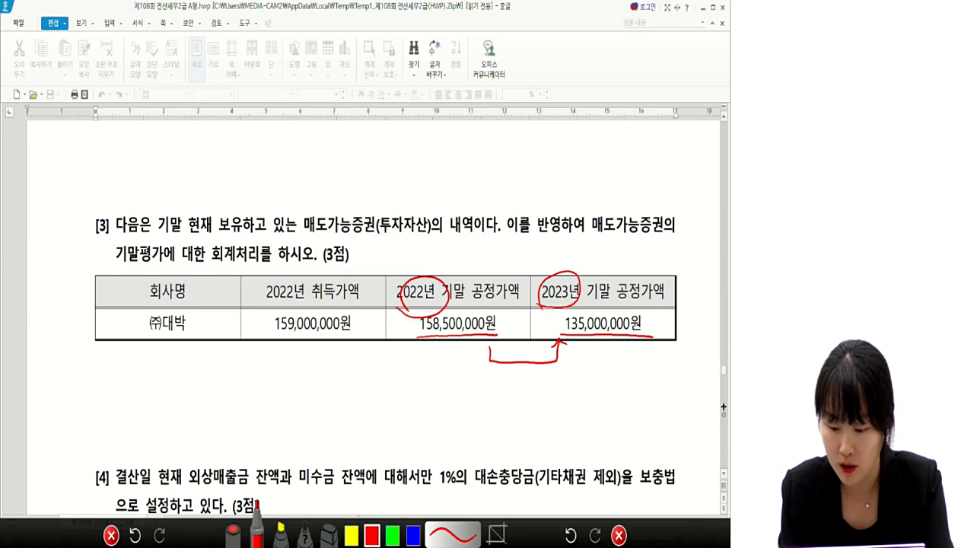
drag(503, 378, 534, 390)
mouse_move(545, 373)
mouse_down()
mouse_move(537, 390)
mouse_move(549, 378)
mouse_move(598, 388)
mouse_up()
mouse_move(484, 378)
mouse_down()
mouse_move(494, 378)
mouse_move(483, 394)
mouse_up()
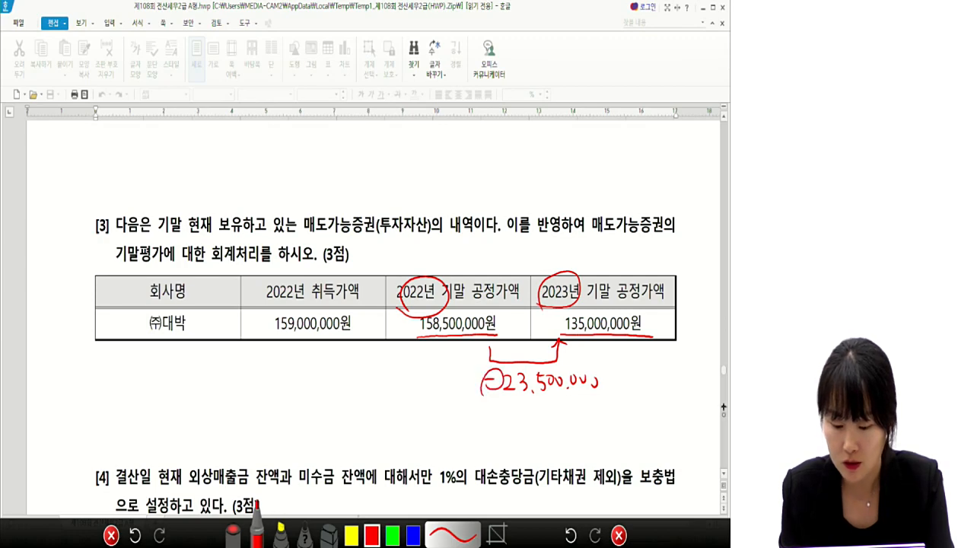
Draw a vertical entry divider below the table and write shorthand for 매도가능증권 on the credit side
drag(362, 335, 367, 493)
drag(378, 371, 379, 394)
mouse_move(379, 373)
mouse_down()
mouse_move(384, 389)
mouse_move(395, 373)
mouse_up()
mouse_move(397, 380)
mouse_down()
mouse_move(397, 409)
mouse_move(438, 379)
mouse_move(456, 400)
mouse_move(455, 372)
mouse_up()
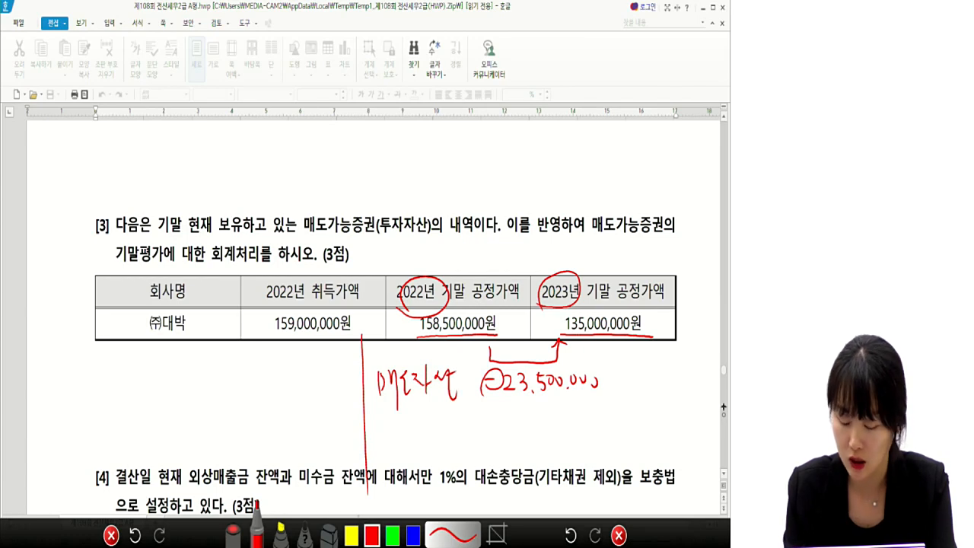
Write the account 평가손실 on the debit side of the divider under problem [3]
mouse_move(201, 384)
mouse_down()
mouse_move(210, 387)
mouse_move(203, 403)
mouse_up()
drag(211, 385, 216, 400)
drag(212, 403, 224, 397)
mouse_move(228, 371)
mouse_down()
mouse_move(228, 414)
mouse_move(237, 395)
mouse_move(240, 405)
mouse_up()
drag(248, 379, 251, 393)
mouse_move(239, 400)
mouse_down()
mouse_move(246, 409)
mouse_move(259, 388)
mouse_move(270, 410)
mouse_up()
drag(277, 406, 279, 407)
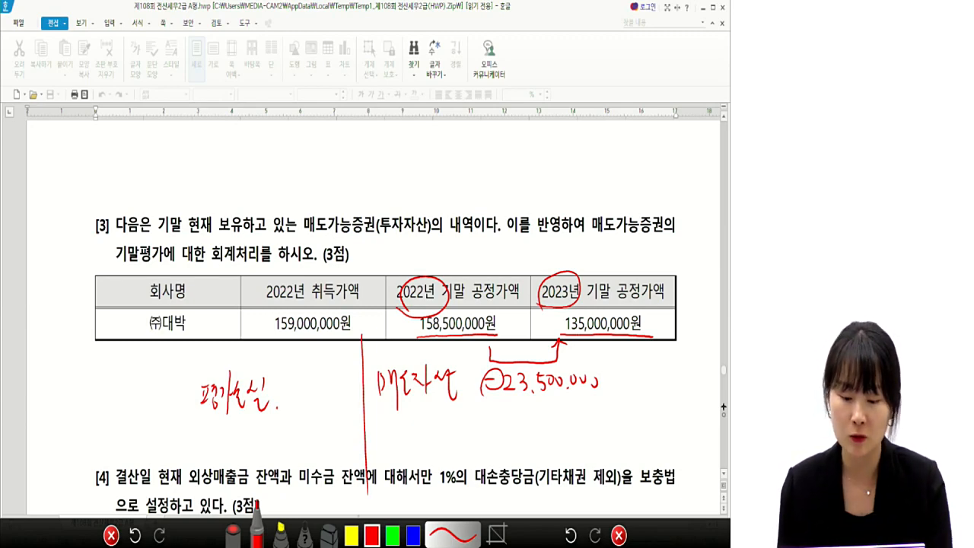
Write 평가이익 by hand above the text of problem [3]
mouse_move(294, 177)
mouse_down()
mouse_move(312, 187)
mouse_move(319, 180)
mouse_move(327, 200)
mouse_move(340, 176)
mouse_move(350, 216)
mouse_up()
drag(351, 186, 365, 181)
mouse_move(373, 169)
mouse_down()
mouse_move(374, 203)
mouse_move(381, 175)
mouse_up()
drag(393, 169, 394, 184)
drag(380, 208, 396, 227)
Circle the 159,000,000원 acquisition cost with an arrow to the 2022 fair value and write 23,500,000 beneath 평가손실
drag(335, 275, 339, 335)
drag(305, 294, 430, 287)
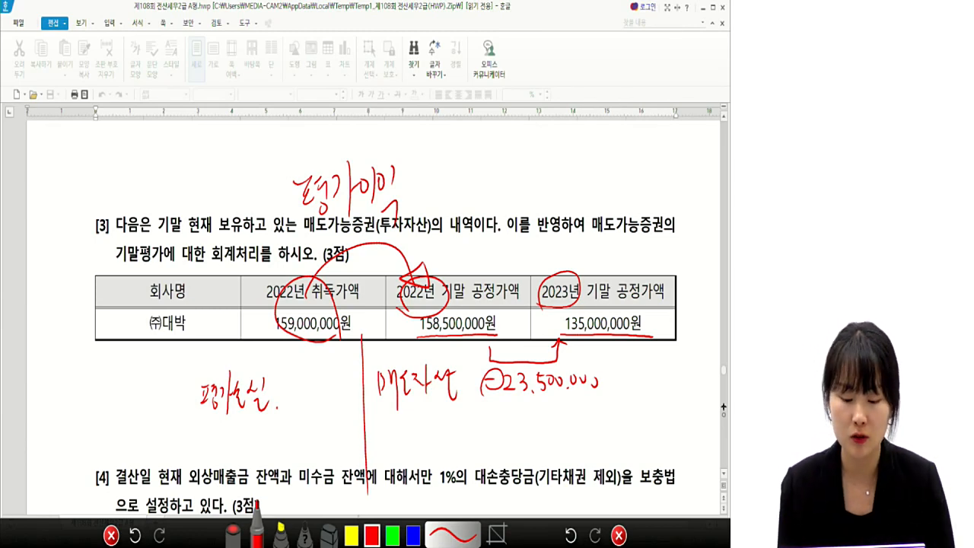
mouse_move(275, 416)
mouse_down()
mouse_move(286, 433)
mouse_move(359, 420)
mouse_move(343, 422)
mouse_up()
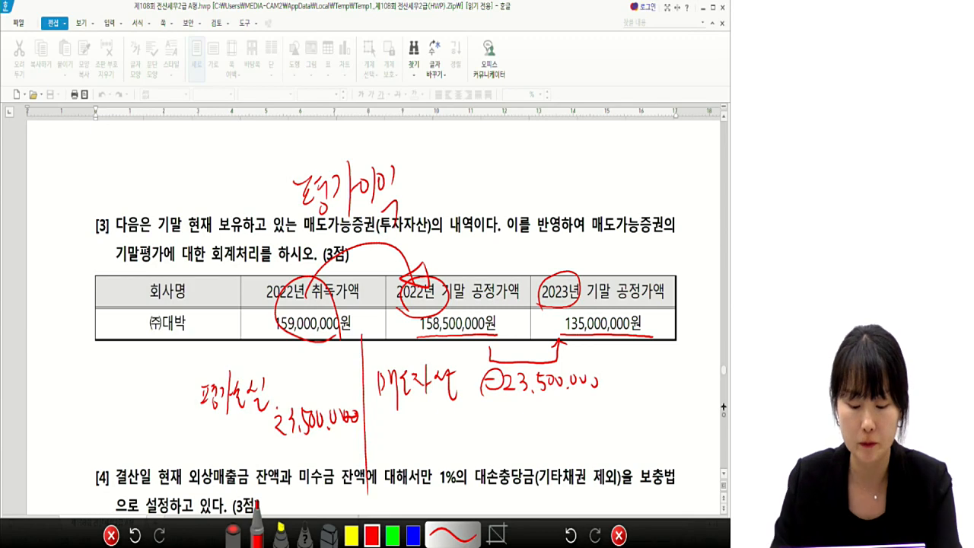
Clear the handwriting and circle 외상매출금, 미수금 and 1%의 대손충당금 in problem [4]
click(619, 535)
scroll(546, 368, down, 5)
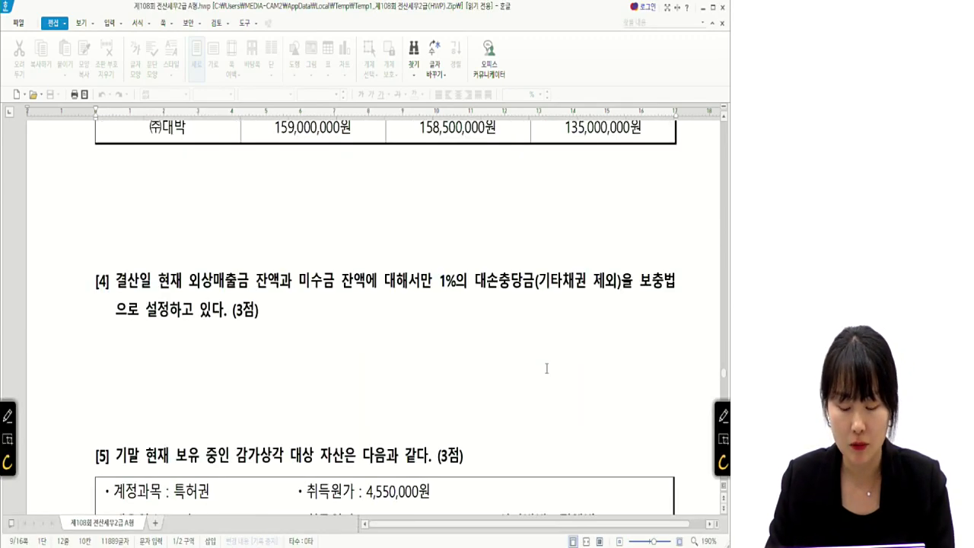
scroll(546, 369, down, 2)
click(722, 415)
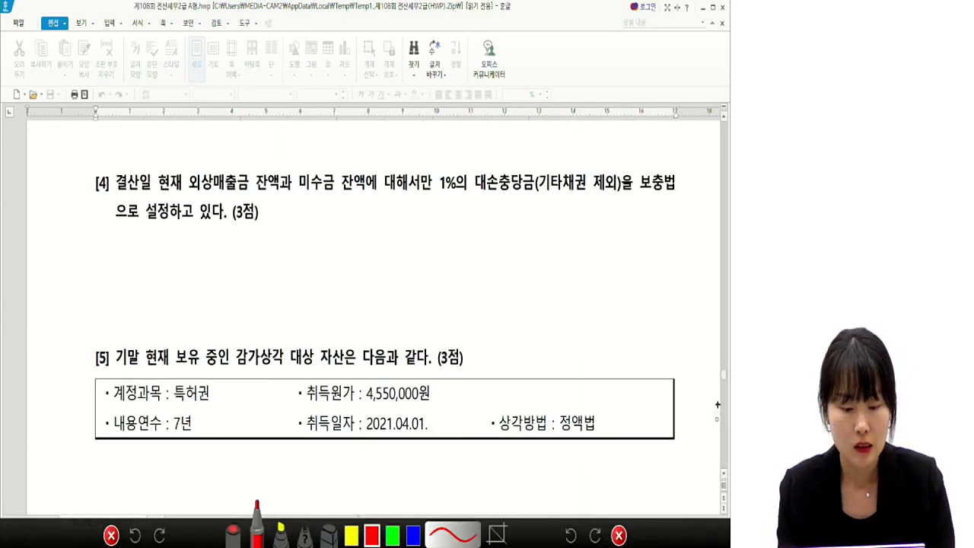
mouse_move(237, 192)
mouse_down()
mouse_move(192, 190)
mouse_move(180, 210)
mouse_up()
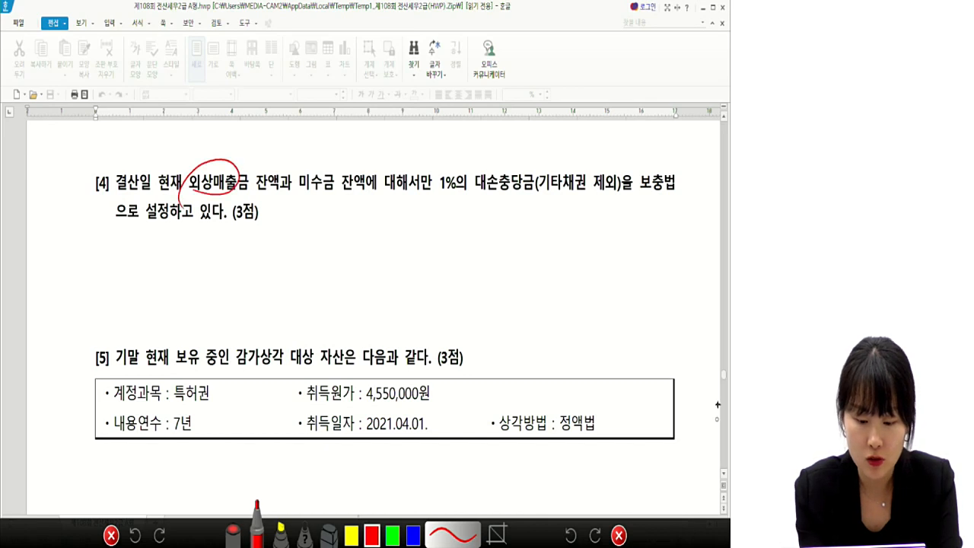
mouse_move(337, 169)
mouse_down()
mouse_move(303, 190)
mouse_move(308, 167)
mouse_up()
mouse_move(435, 192)
mouse_down()
mouse_move(492, 204)
mouse_move(480, 219)
mouse_up()
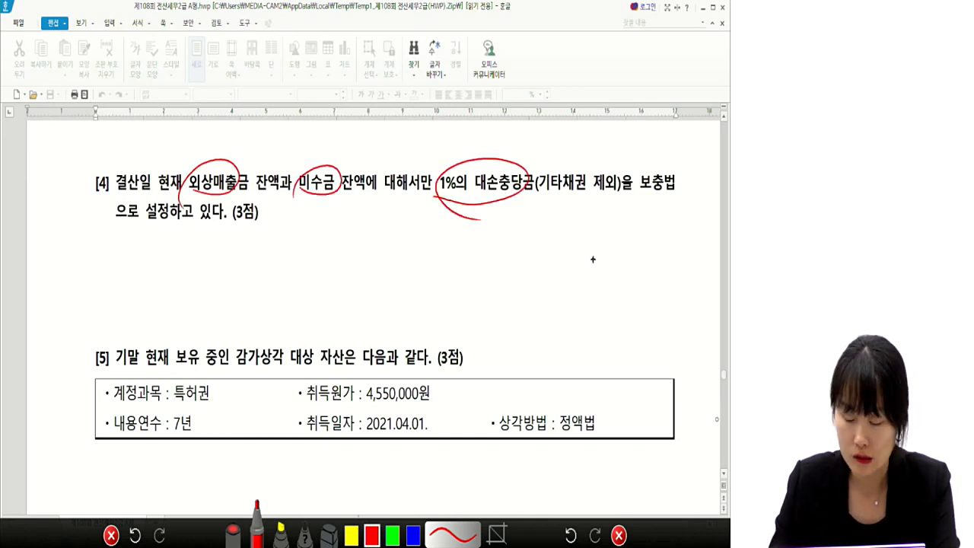
Clear the handwriting, switch to KcLep's 결산자료입력 form and load the closing data for months 01 to 12 of 2023
click(620, 535)
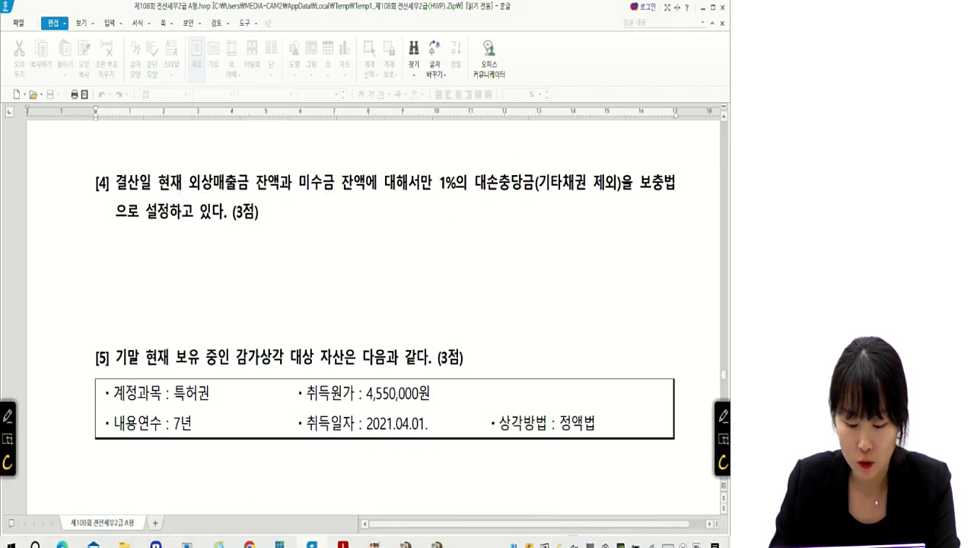
click(373, 536)
click(107, 103)
click(470, 173)
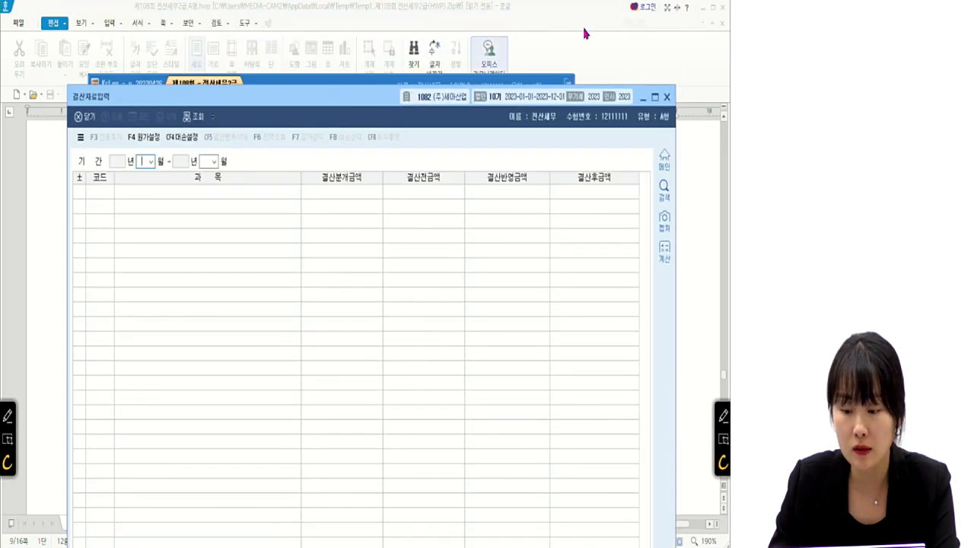
text(1)
key(Return)
text(12)
key(Return)
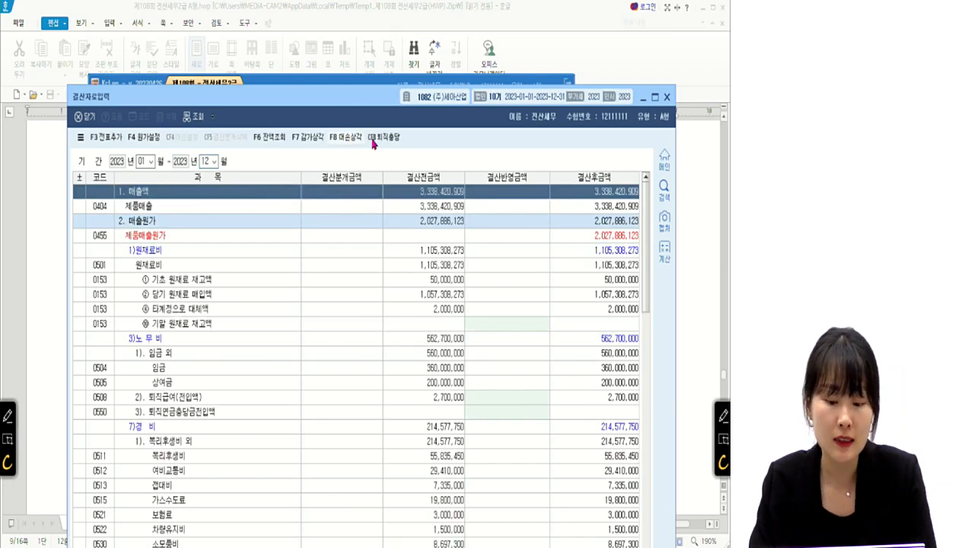
View the 대손상각 calculation and check the 외상매출금, 받을어음, 단기대여금 and 미수금 rows
click(344, 136)
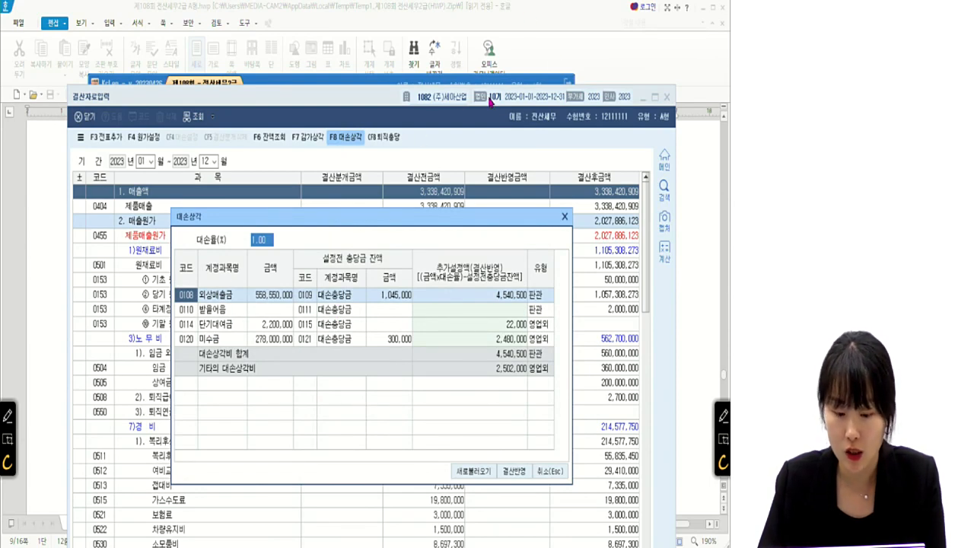
click(222, 295)
click(220, 309)
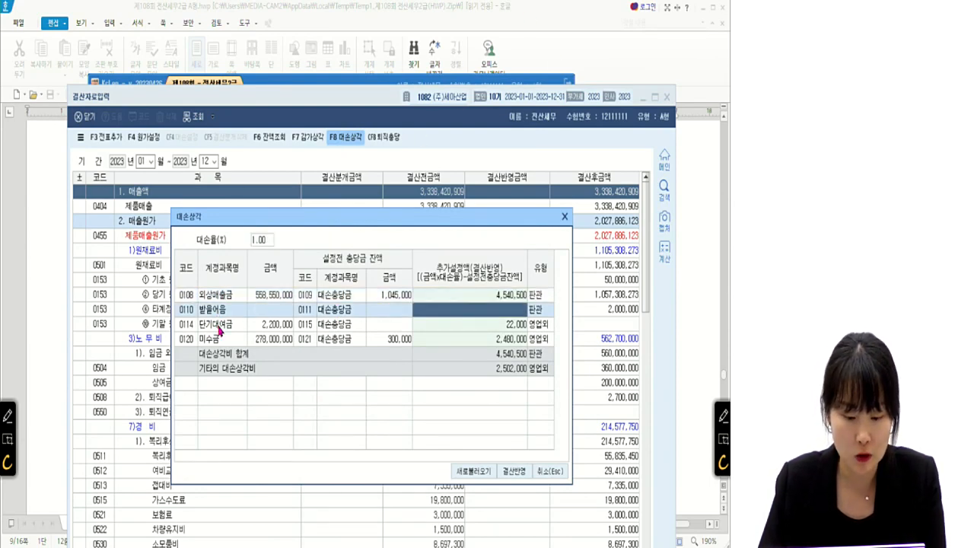
click(219, 327)
click(222, 340)
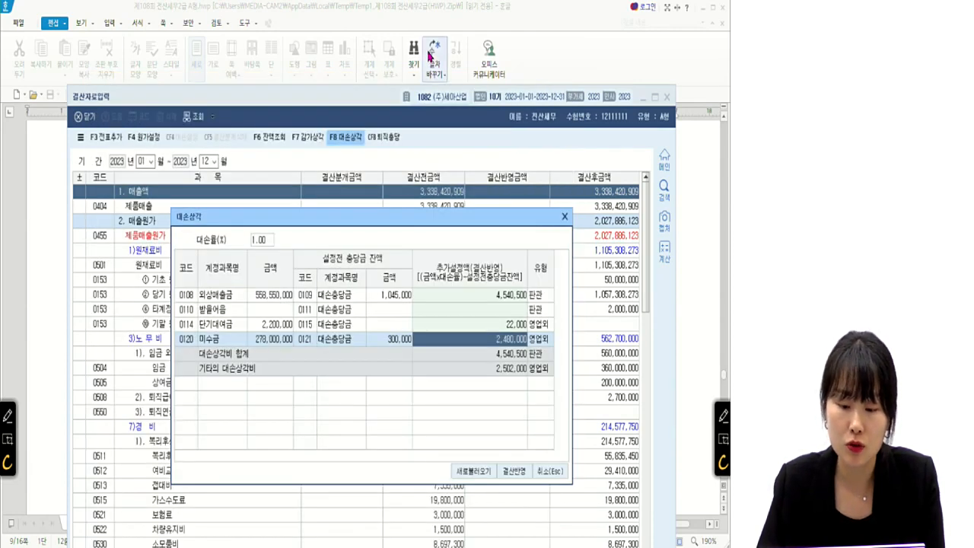
click(565, 217)
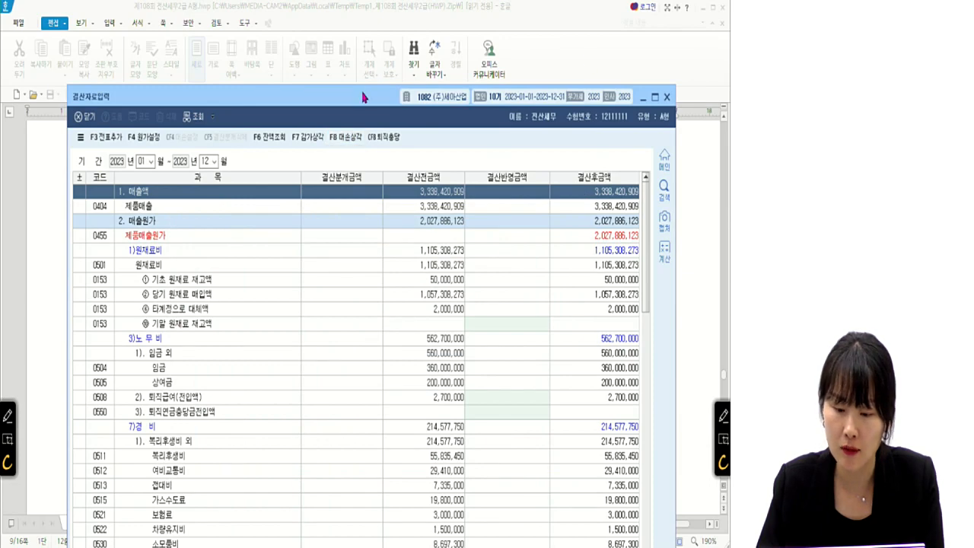
Reopen the 대손상각 calculation below the question text and clear the 단기대여금 additional provision, checking the 대손율 and the 외상매출금 row
drag(363, 97, 347, 306)
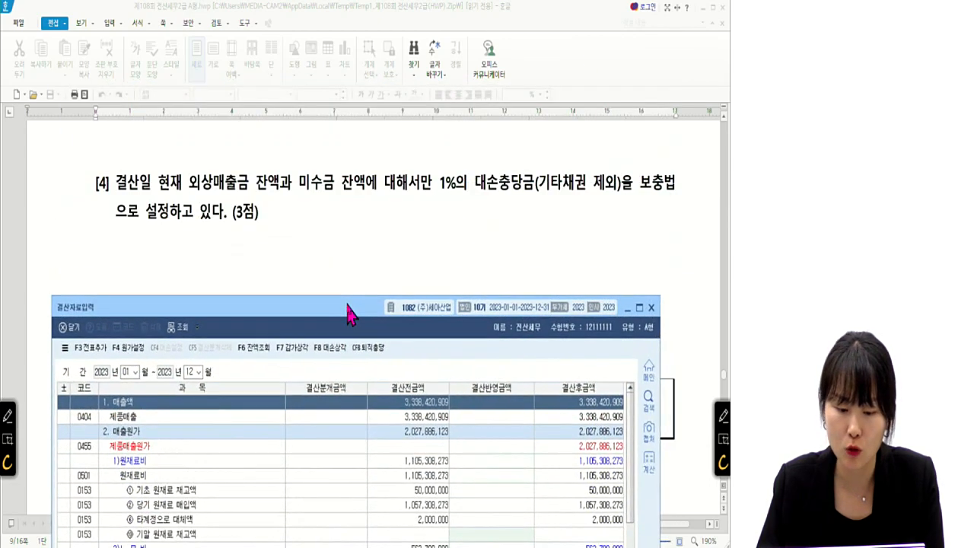
click(328, 348)
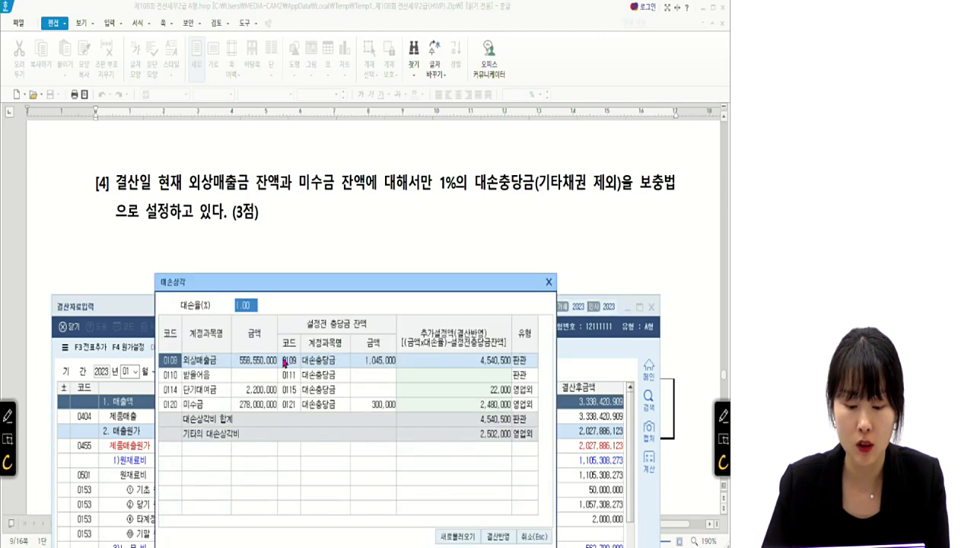
click(262, 393)
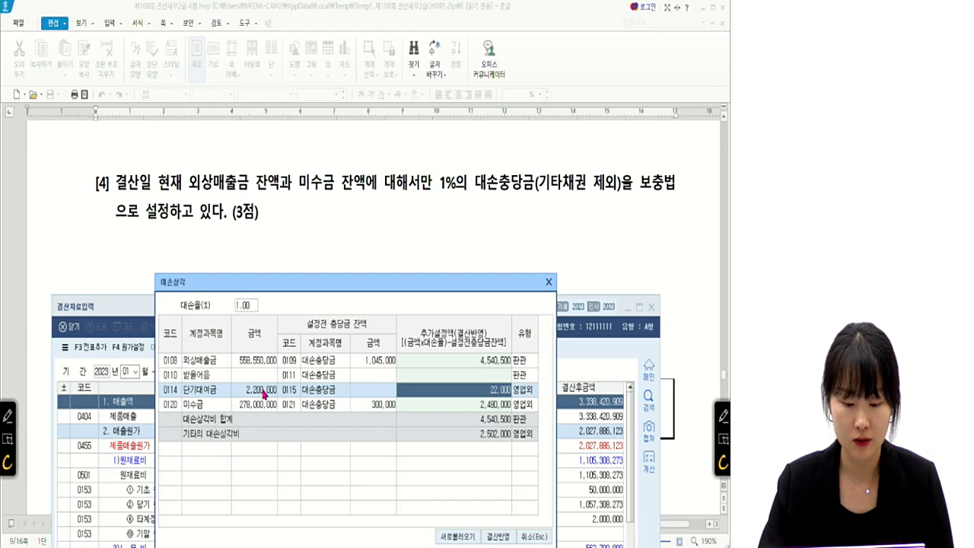
key(Delete)
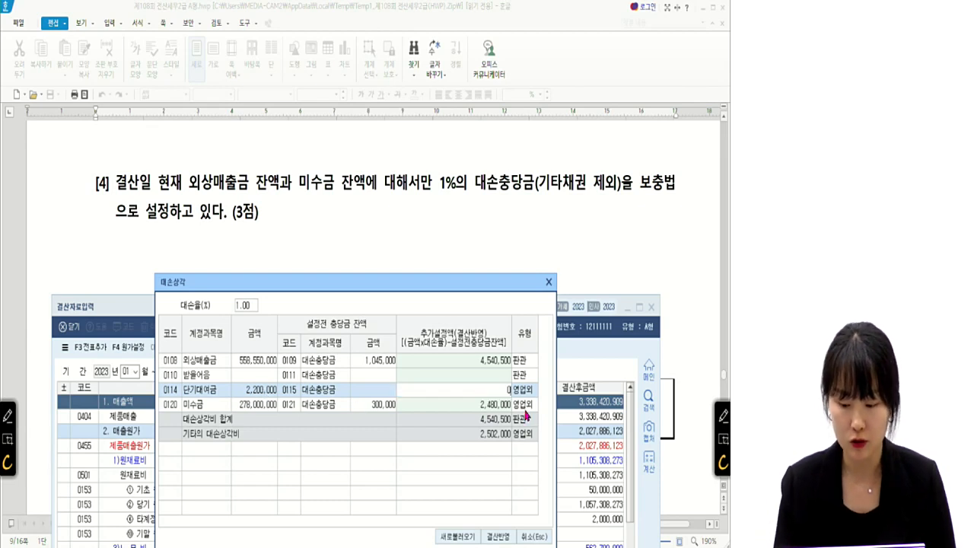
key(Return)
click(248, 308)
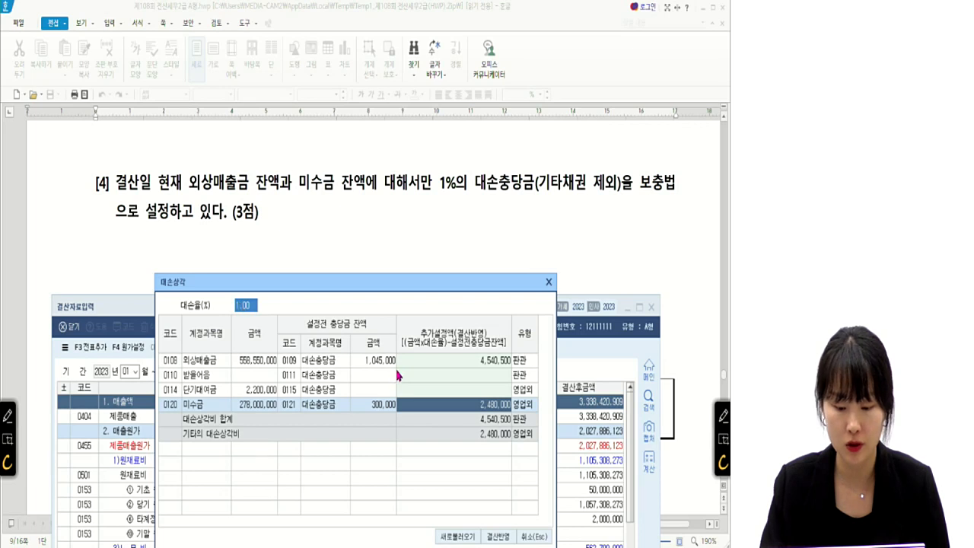
click(384, 364)
click(384, 366)
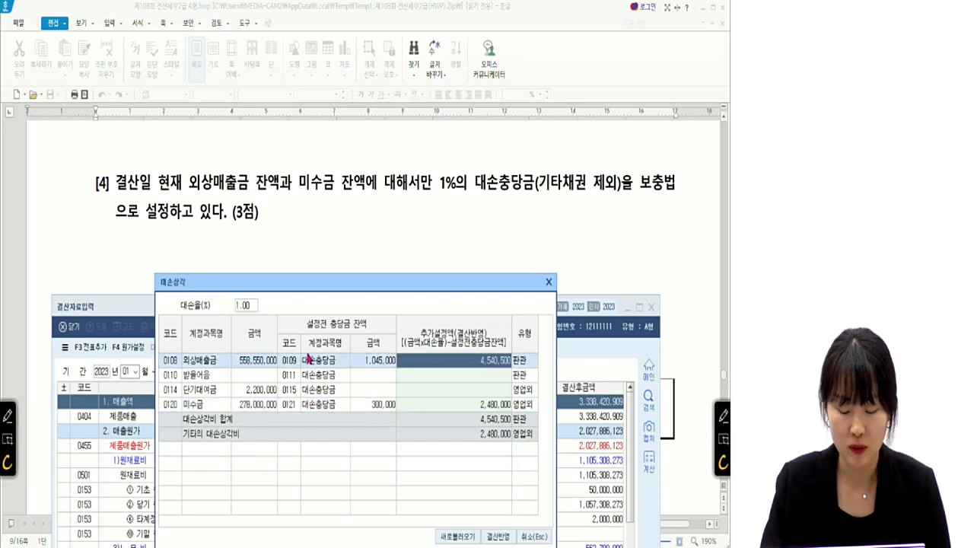
Handwrite 558,550,000 × 1% in red beneath the problem [4] text
click(723, 415)
mouse_move(322, 196)
mouse_down()
mouse_move(329, 231)
mouse_move(337, 190)
mouse_up()
mouse_move(339, 197)
mouse_down()
mouse_move(347, 226)
mouse_move(354, 191)
mouse_up()
drag(364, 216, 364, 224)
mouse_move(362, 190)
mouse_down()
mouse_move(375, 194)
mouse_move(364, 188)
mouse_up()
click(384, 225)
drag(391, 188, 390, 221)
drag(388, 189, 401, 188)
mouse_move(406, 190)
mouse_down()
mouse_move(409, 221)
mouse_move(428, 216)
mouse_up()
mouse_move(446, 196)
mouse_down()
mouse_move(444, 221)
mouse_move(460, 207)
mouse_up()
drag(458, 189, 474, 217)
drag(484, 198, 503, 217)
mouse_move(514, 185)
mouse_down()
mouse_move(516, 219)
mouse_move(536, 189)
mouse_up()
drag(532, 190, 523, 234)
click(533, 223)
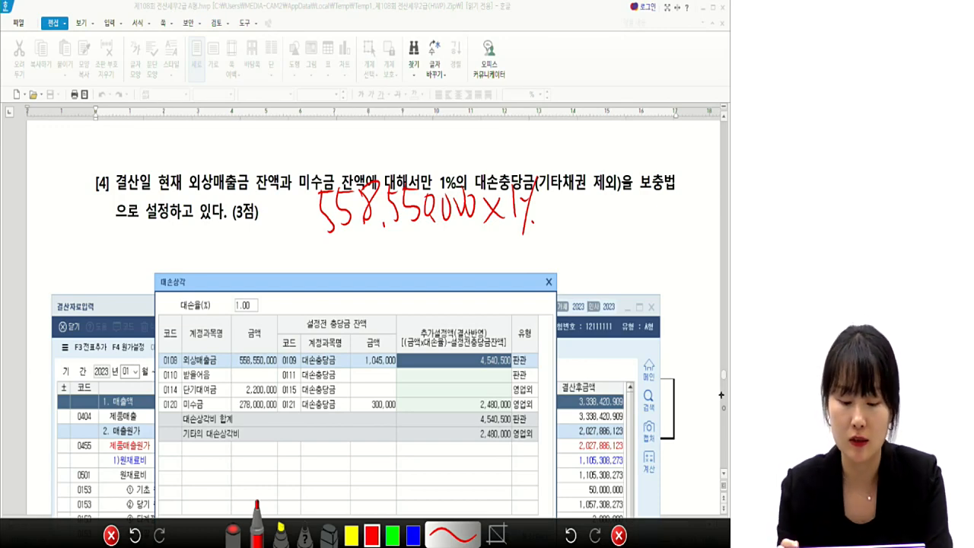
Underline the 외상매출금 allowance of 1,045,000 and add − 1,045,000 to the handwritten formula
drag(359, 367, 397, 367)
drag(547, 205, 571, 216)
drag(582, 195, 591, 216)
drag(596, 190, 603, 211)
mouse_move(615, 187)
mouse_down()
mouse_move(624, 214)
mouse_move(622, 194)
mouse_up()
drag(624, 214, 619, 222)
drag(636, 190, 647, 209)
mouse_move(650, 190)
mouse_down()
mouse_move(666, 209)
mouse_move(680, 195)
mouse_up()
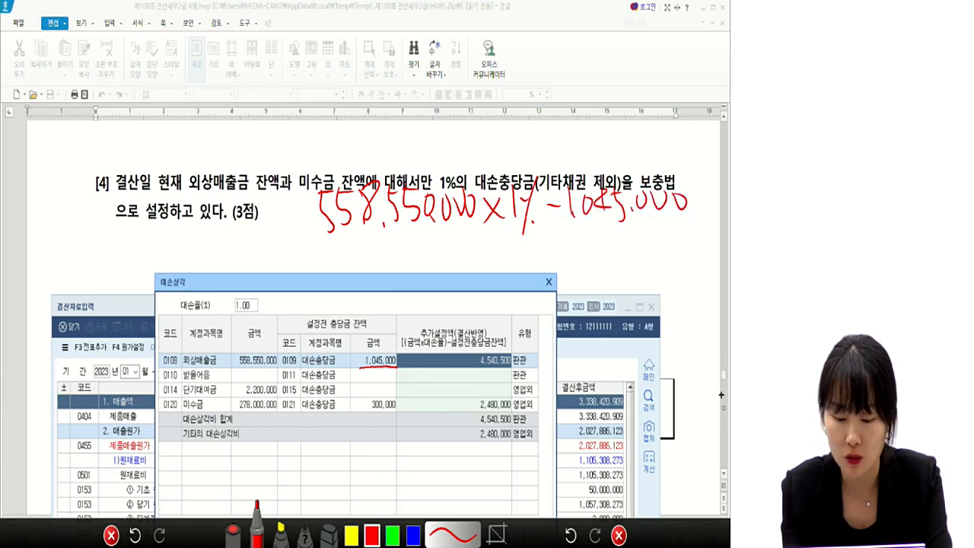
Write the result = 4,540,500 under the formula and underline it
drag(415, 245, 424, 257)
mouse_move(421, 246)
mouse_down()
mouse_move(424, 268)
mouse_move(432, 257)
mouse_up()
mouse_move(439, 237)
mouse_down()
mouse_move(442, 265)
mouse_move(467, 259)
mouse_up()
drag(462, 239, 465, 273)
drag(473, 248, 482, 249)
drag(495, 242, 503, 272)
mouse_move(517, 245)
mouse_down()
mouse_move(520, 262)
mouse_move(534, 246)
mouse_up()
drag(542, 250, 543, 251)
drag(389, 271, 575, 263)
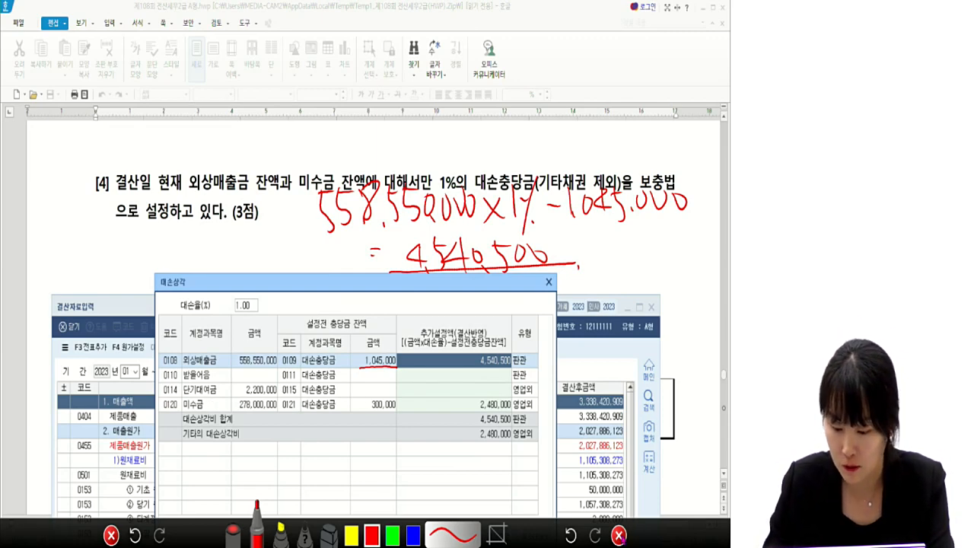
Clear the handwriting and reflect the 대손상각 amounts in the closing data
click(618, 536)
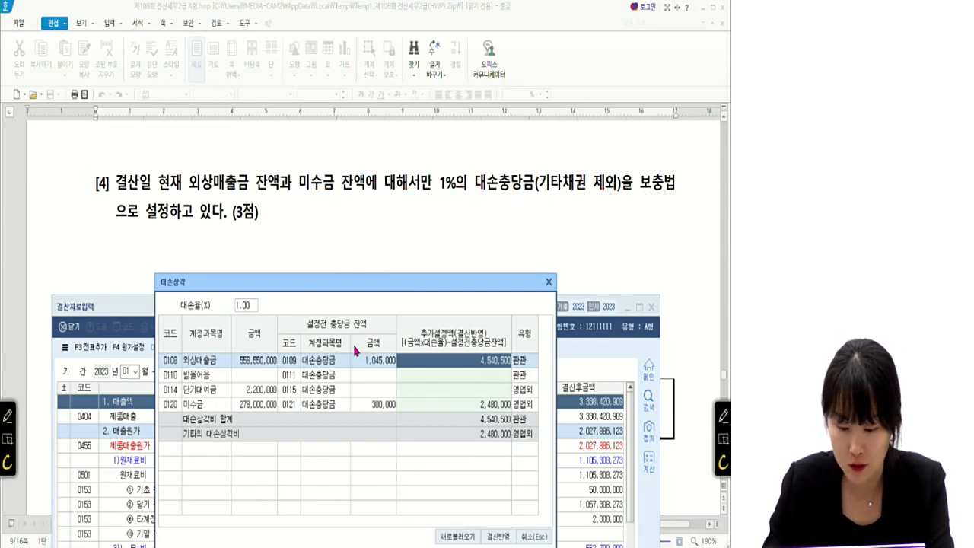
click(496, 537)
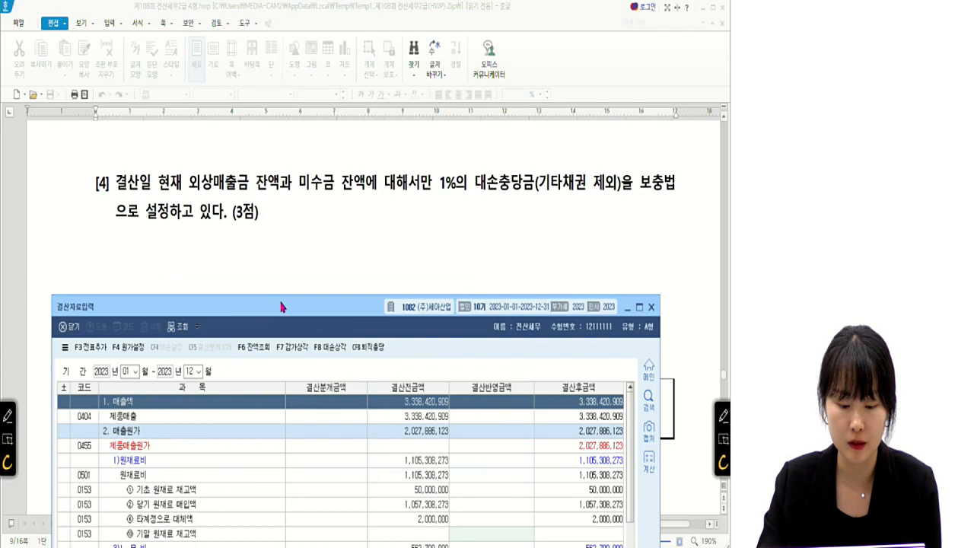
Open KcLep's 일반전표입력 form and load the vouchers for December 31, 2023
mouse_move(404, 543)
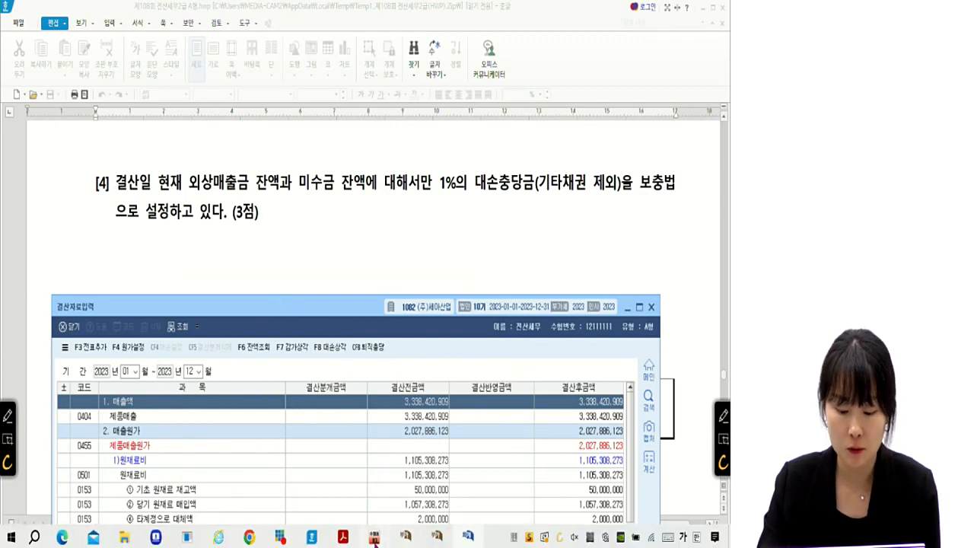
click(374, 538)
click(116, 173)
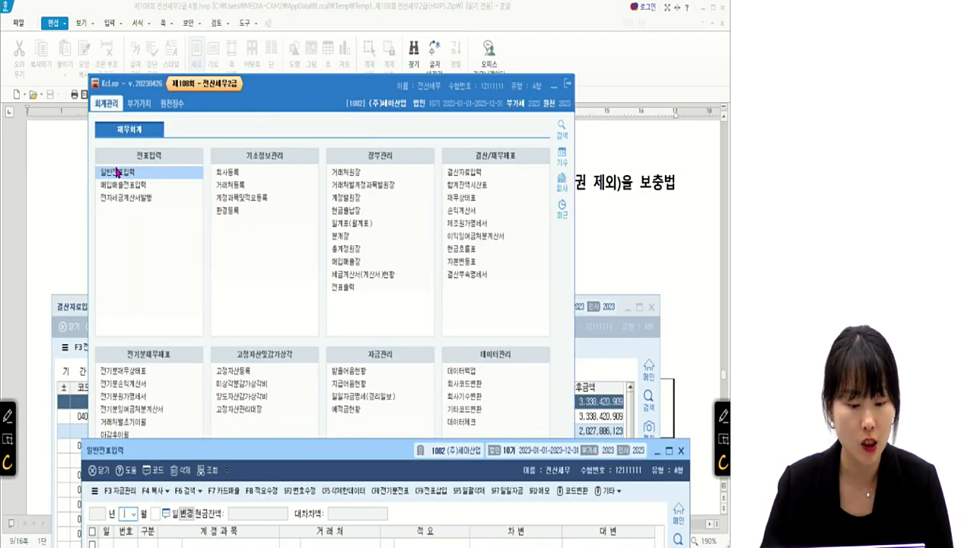
drag(169, 452, 147, 109)
text(12)
key(Return)
text(31)
key(Return)
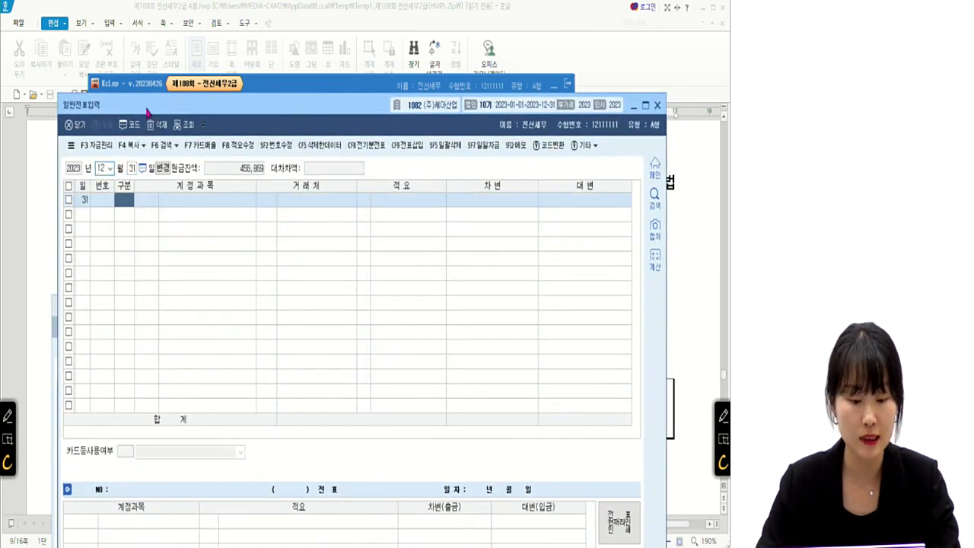
Uncover the 결산자료입력 form and add its closing entries to the general vouchers
drag(175, 104, 255, 164)
click(89, 349)
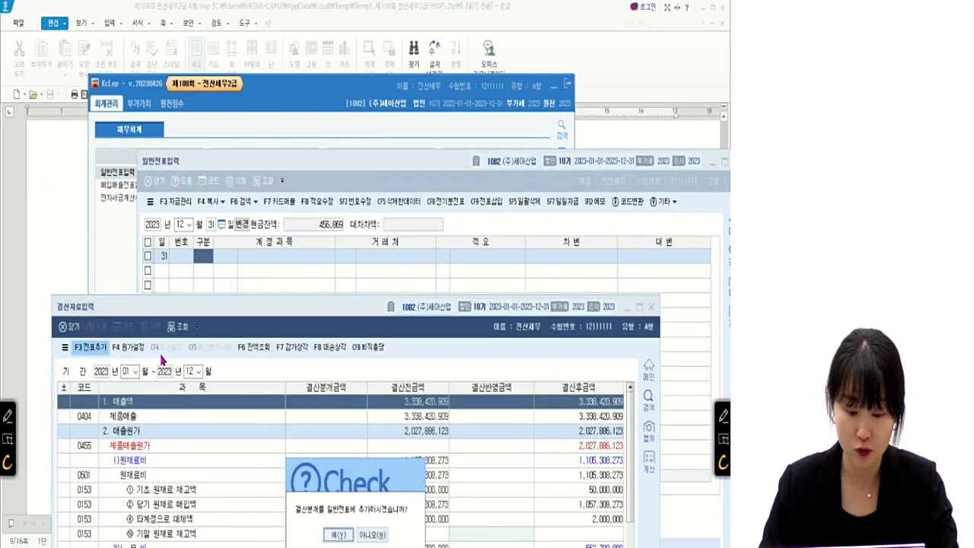
click(339, 535)
Reload the December 31 vouchers, search for 대손상 and check the 대손상각비 and 기타의대손상각비 entries with their 대손충당금 lines
click(232, 173)
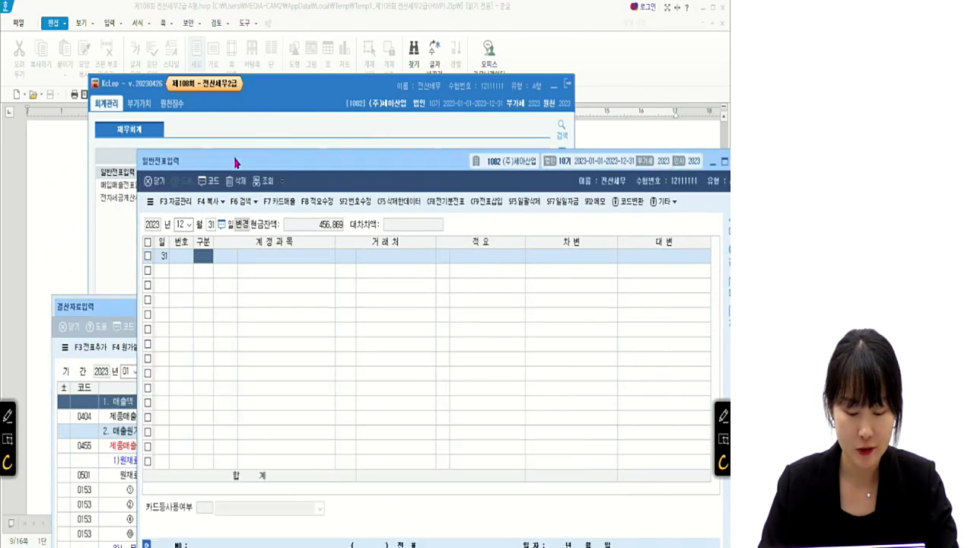
click(211, 226)
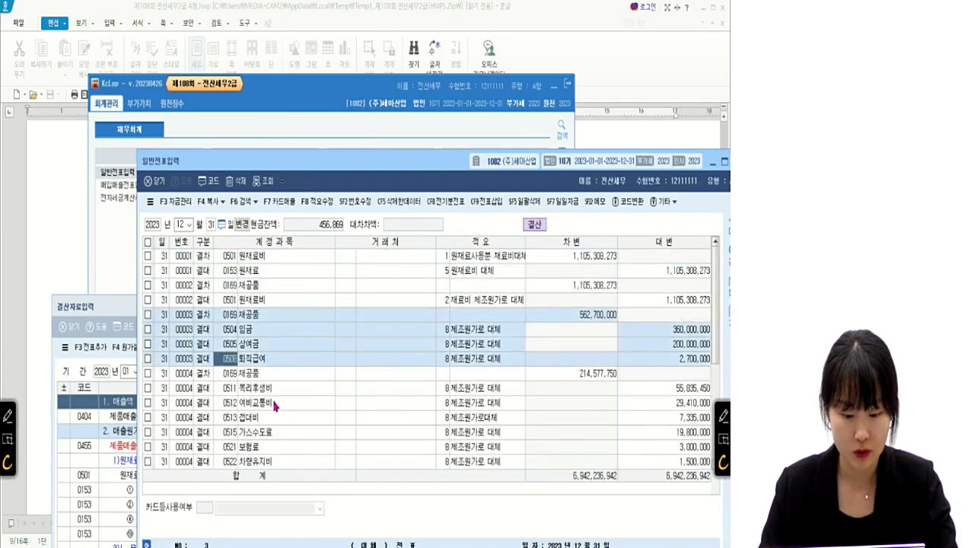
click(273, 403)
key(ctrl+f)
text(대손상)
key(Return)
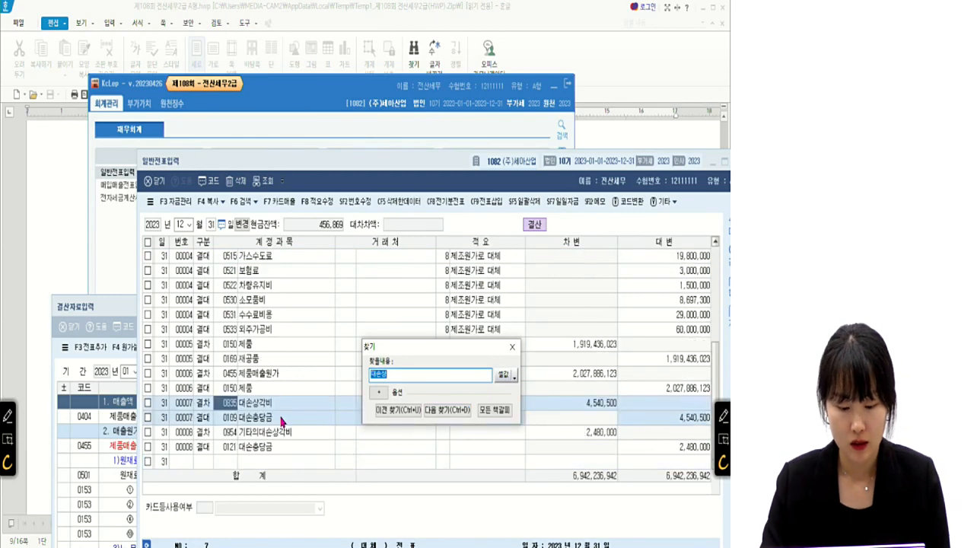
click(245, 435)
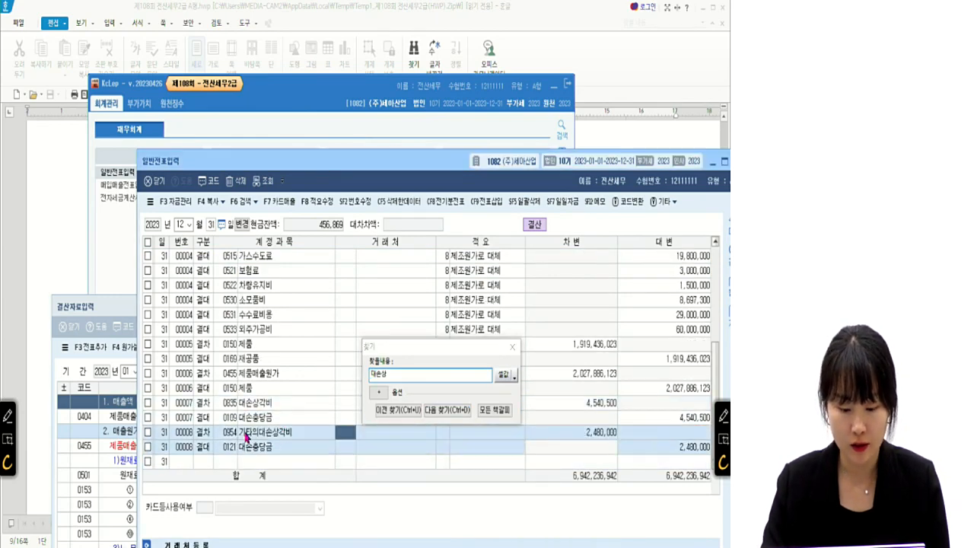
click(512, 347)
click(230, 417)
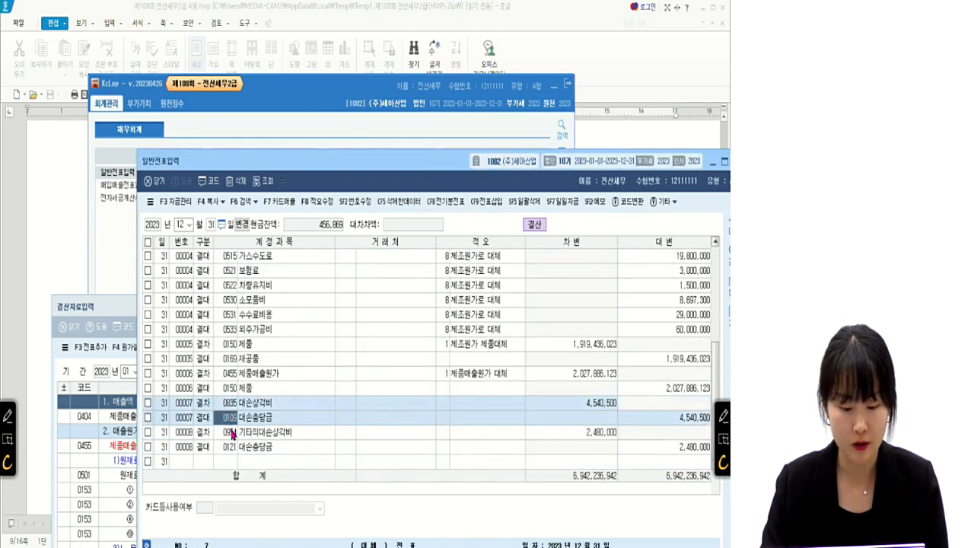
Switch to the exam document's problem [5], circle 특허권 in red and write 무형자산 beside it
click(37, 241)
scroll(271, 263, down, 2)
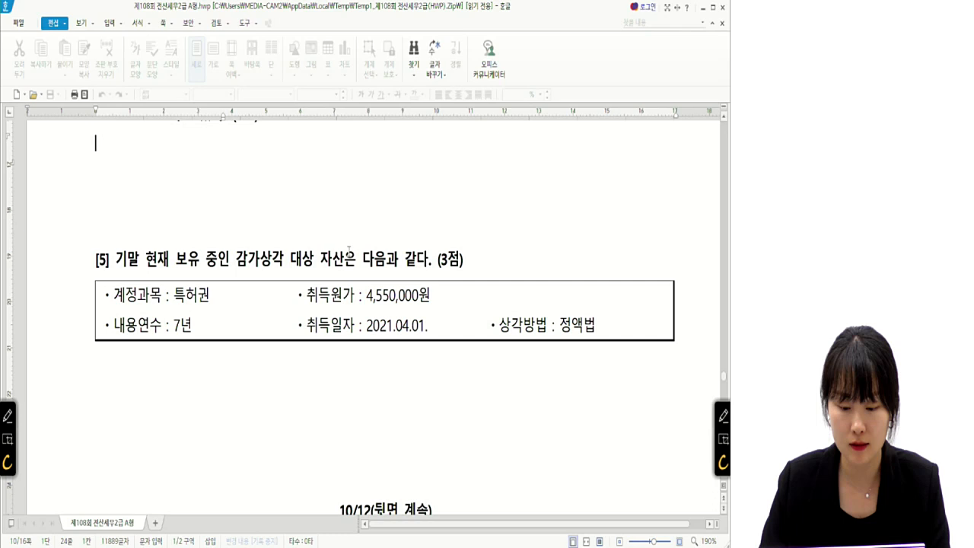
scroll(391, 254, down, 2)
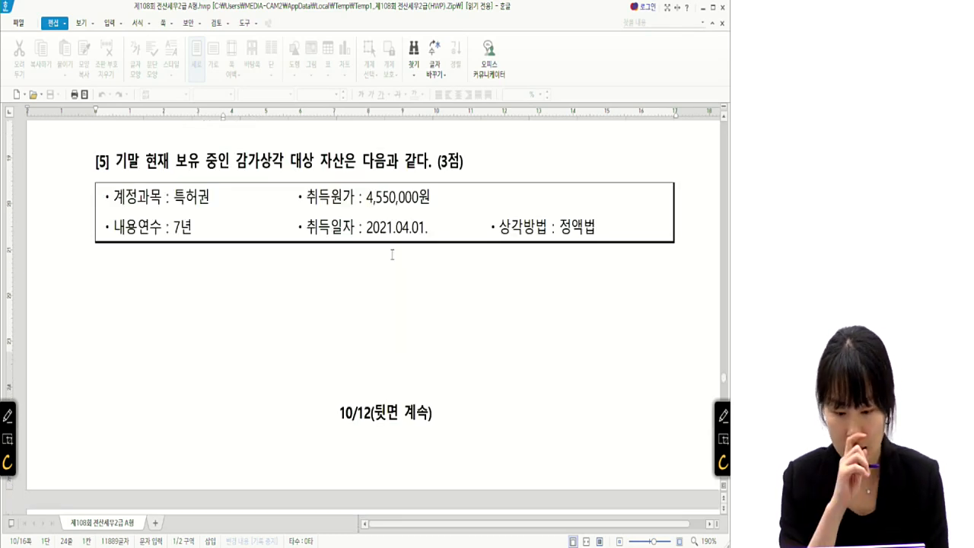
click(721, 414)
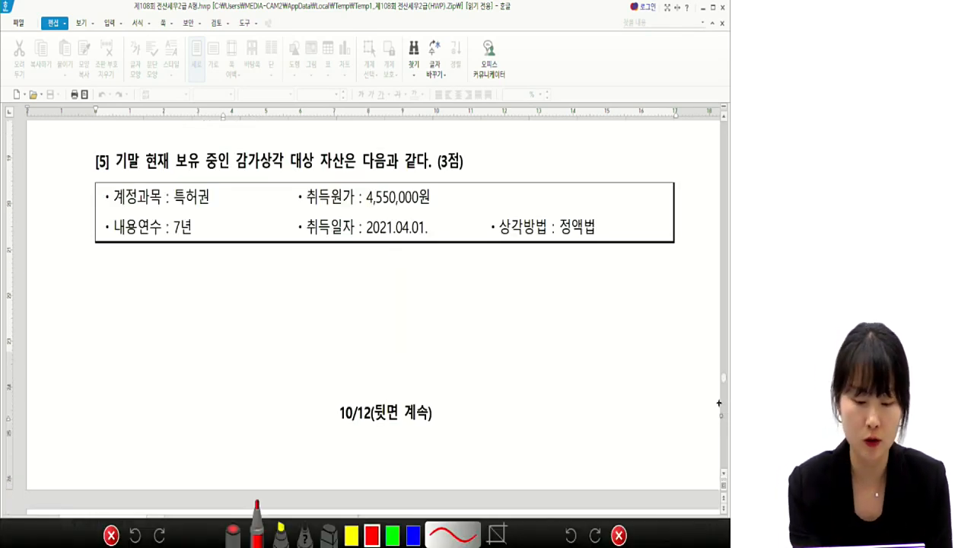
mouse_move(179, 207)
mouse_down()
mouse_move(169, 195)
mouse_move(176, 209)
mouse_move(231, 216)
mouse_up()
drag(227, 218, 228, 242)
mouse_move(244, 196)
mouse_down()
mouse_move(245, 220)
mouse_move(255, 219)
mouse_up()
mouse_move(252, 229)
mouse_down()
mouse_move(249, 239)
mouse_move(270, 222)
mouse_up()
mouse_move(275, 189)
mouse_down()
mouse_move(275, 242)
mouse_move(278, 220)
mouse_up()
drag(286, 207, 297, 224)
drag(299, 185, 298, 231)
drag(301, 204, 310, 199)
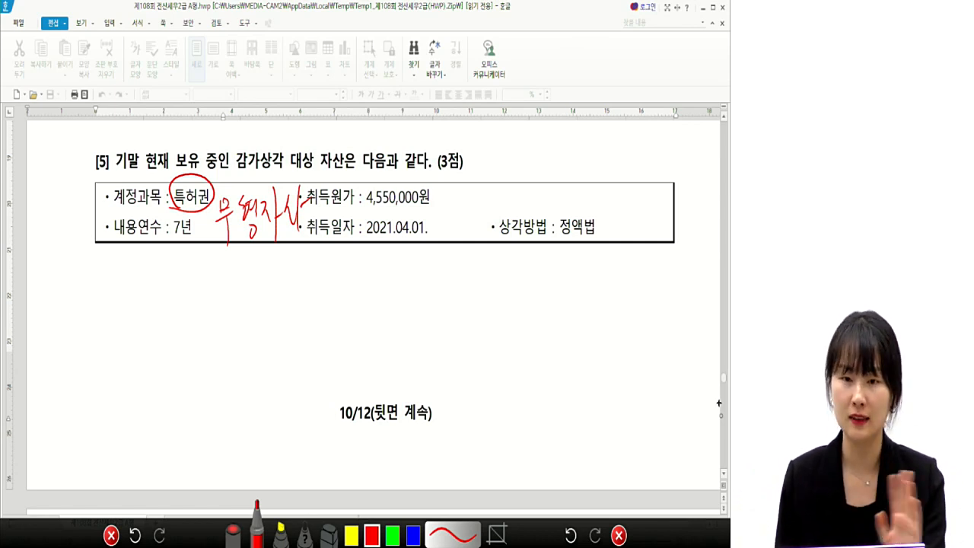
Write the amortization formula (455.000 − 0) × 1/7 below the asset table
drag(381, 296, 387, 334)
drag(392, 304, 406, 318)
mouse_move(399, 302)
mouse_down()
mouse_move(401, 328)
mouse_move(414, 325)
mouse_move(421, 304)
mouse_up()
mouse_move(426, 302)
mouse_down()
mouse_move(427, 326)
mouse_move(441, 302)
mouse_up()
mouse_move(452, 303)
mouse_down()
mouse_move(460, 320)
mouse_move(504, 313)
mouse_up()
mouse_move(522, 303)
mouse_down()
mouse_move(523, 320)
mouse_move(541, 332)
mouse_move(577, 320)
mouse_up()
mouse_move(576, 302)
mouse_down()
mouse_move(565, 319)
mouse_move(626, 306)
mouse_up()
mouse_move(595, 335)
mouse_down()
mouse_move(596, 320)
mouse_move(612, 346)
mouse_up()
drag(604, 280, 605, 307)
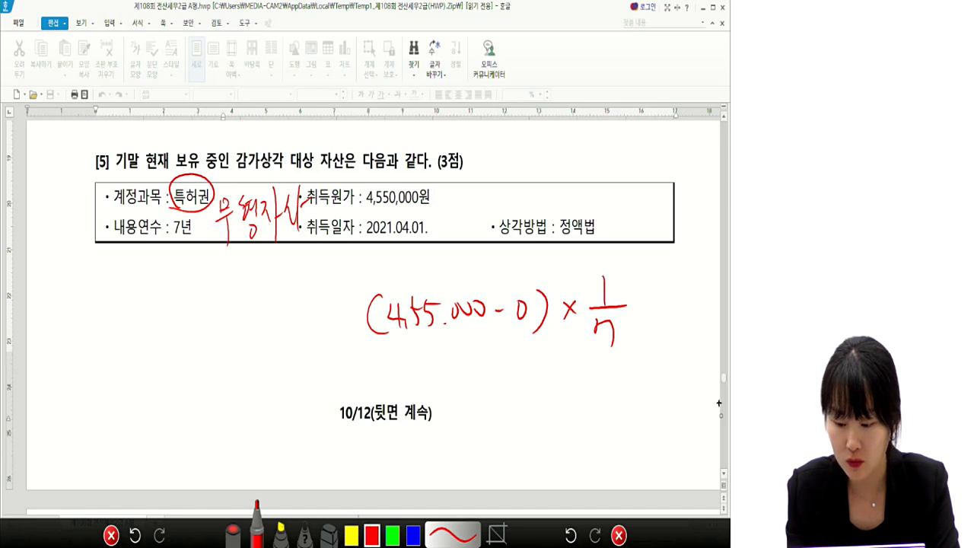
Write = xxx with a double underline below the formula and circle the acquisition date 2021.04.01
drag(491, 358, 497, 374)
drag(499, 357, 487, 368)
mouse_move(506, 354)
mouse_down()
mouse_move(518, 371)
mouse_move(505, 370)
mouse_up()
mouse_move(524, 354)
mouse_down()
mouse_move(541, 377)
mouse_move(530, 375)
mouse_up()
drag(459, 396, 541, 393)
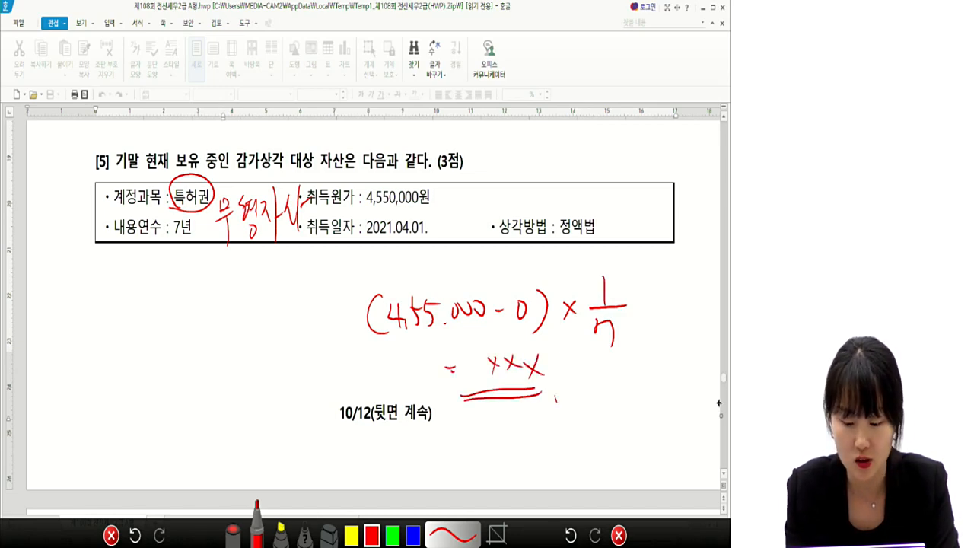
drag(362, 240, 359, 227)
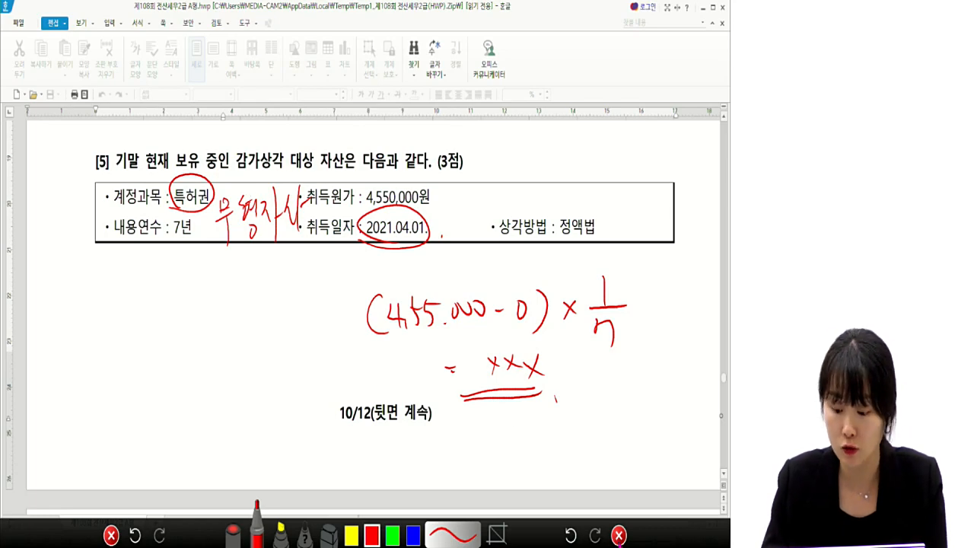
Clear the handwriting and look through problems [1] and [2] of 문제5, ending at the 급여자료 of problem [1]
click(618, 536)
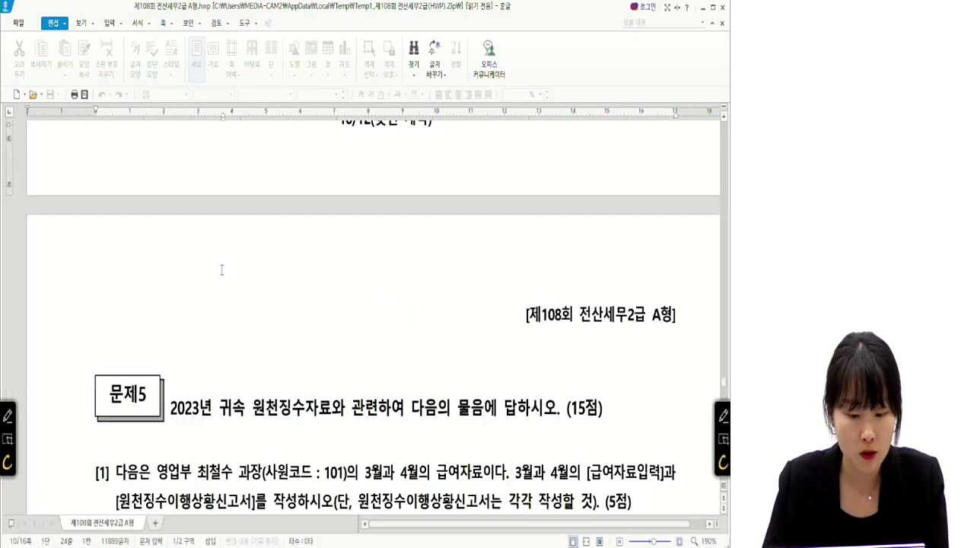
scroll(220, 269, down, 10)
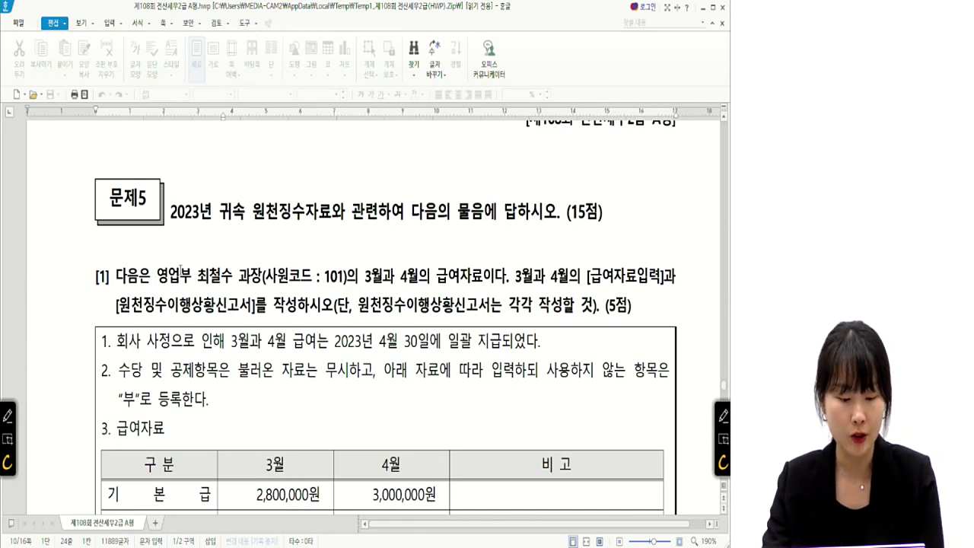
scroll(457, 304, down, 20)
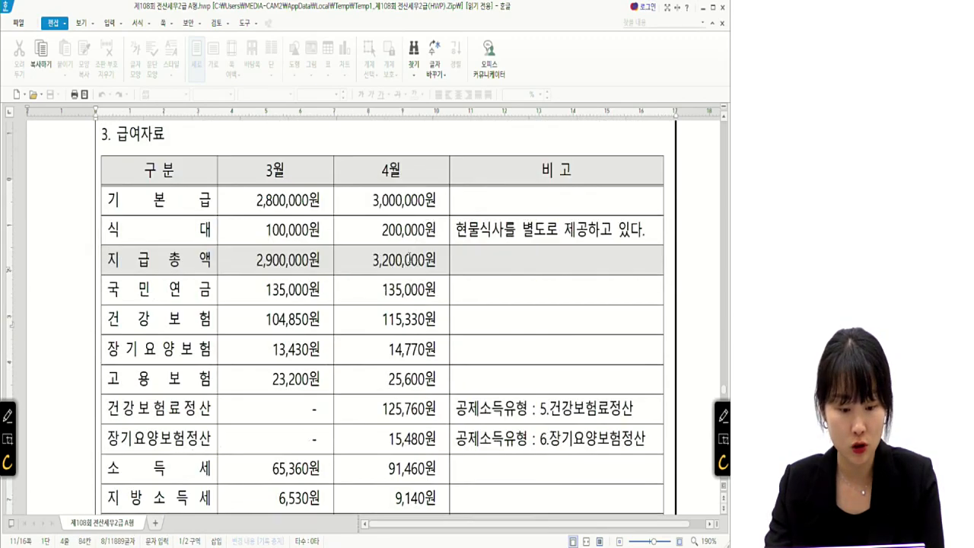
scroll(378, 243, down, 5)
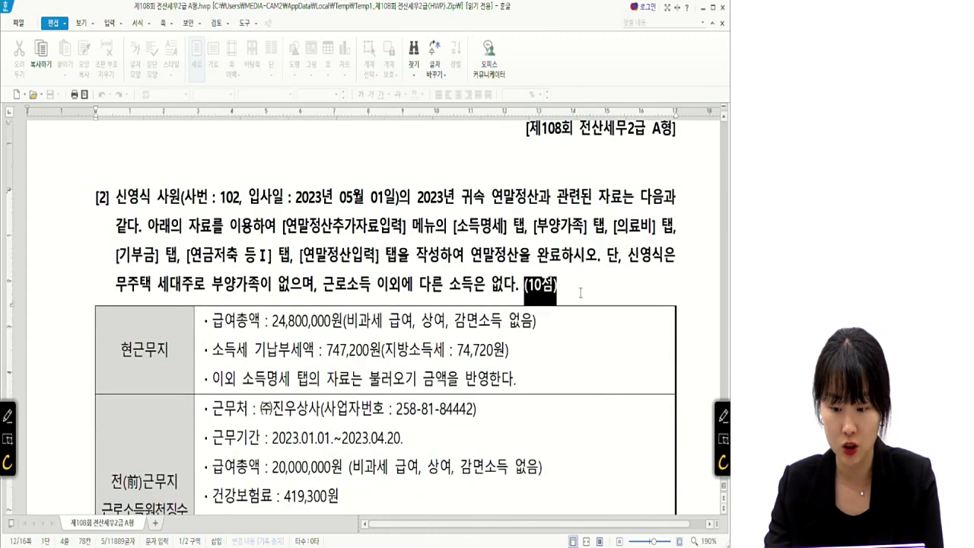
scroll(506, 312, down, 10)
scroll(503, 315, up, 3)
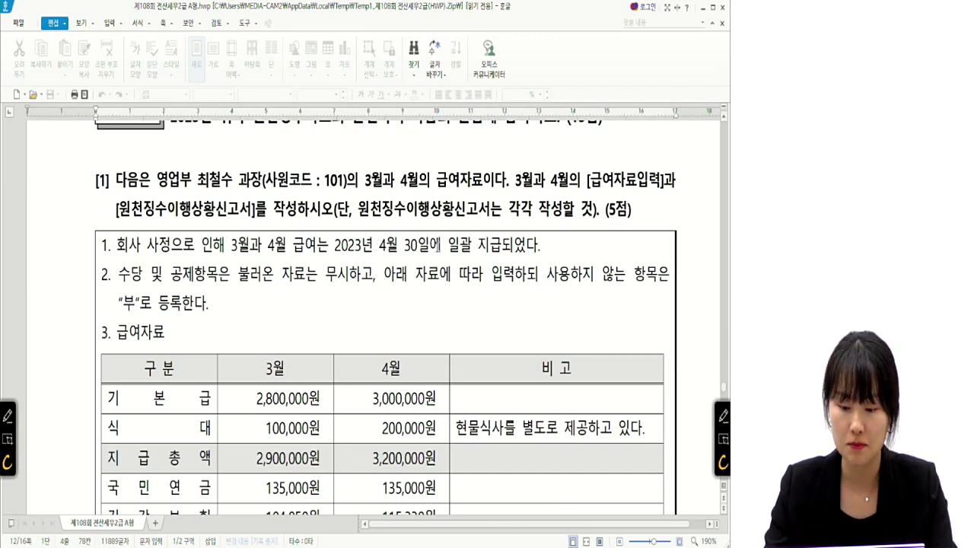
Highlight the note that the March and April salaries were paid together on 2023년 4월 30일, and remove the highlight
drag(381, 245, 609, 252)
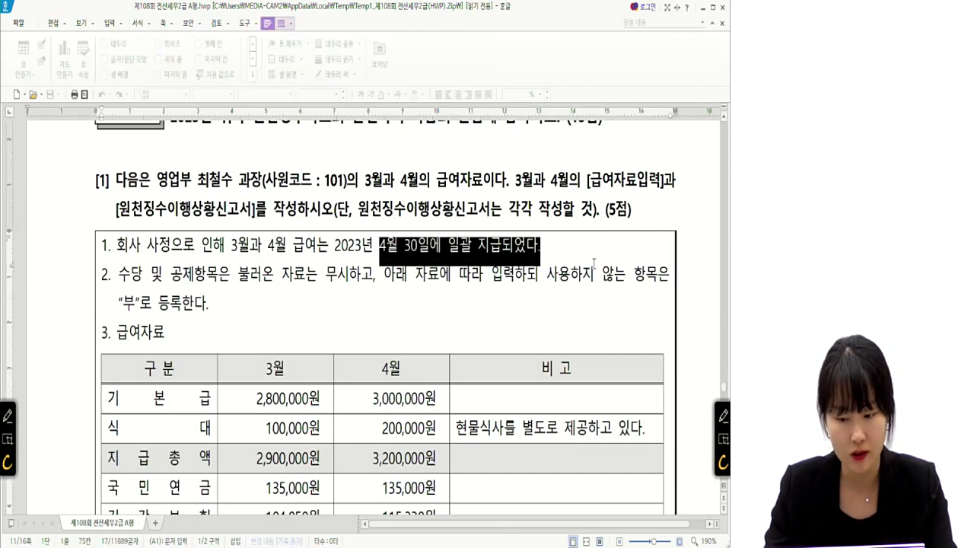
click(569, 250)
drag(119, 245, 565, 255)
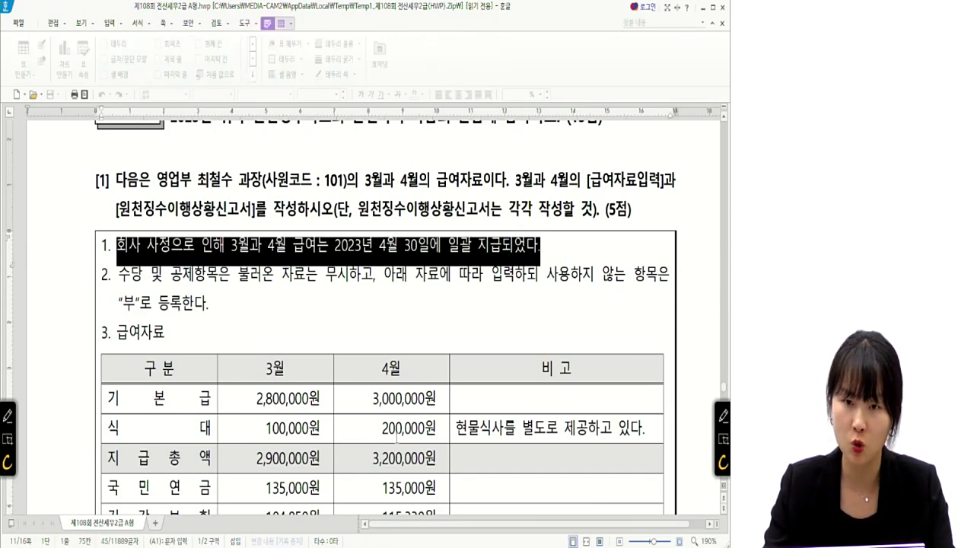
click(345, 248)
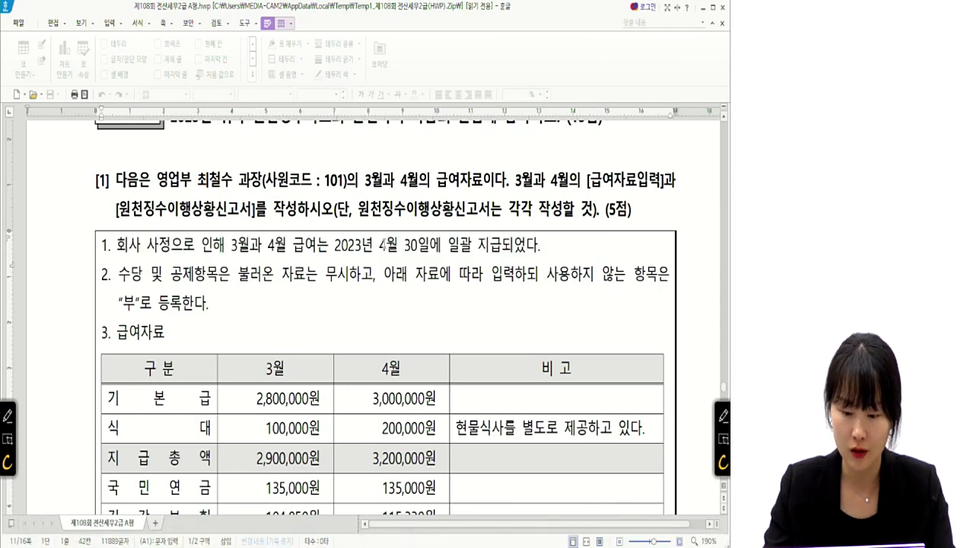
Bring up the 일반전표입력 window in KcLep, move it fully into view and close it
mouse_move(466, 535)
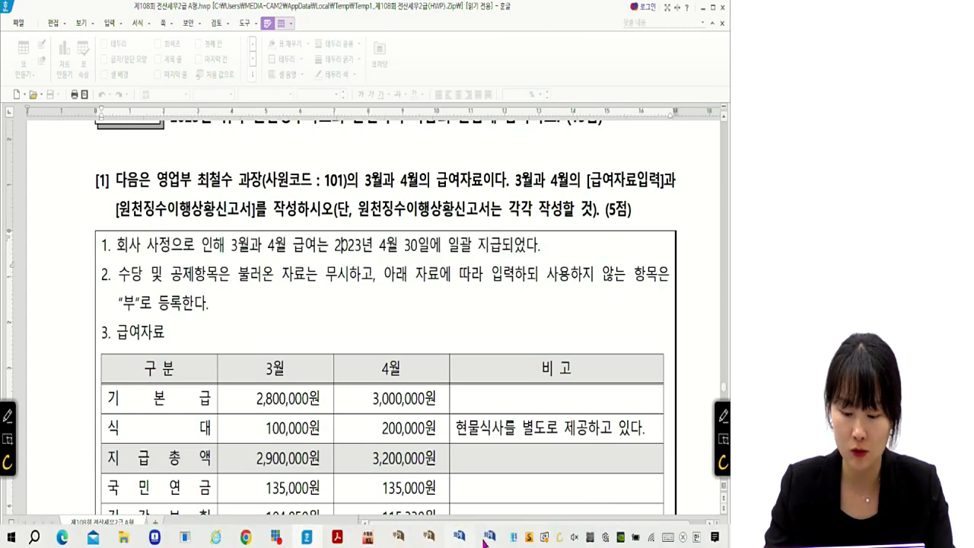
click(484, 539)
drag(410, 160, 341, 161)
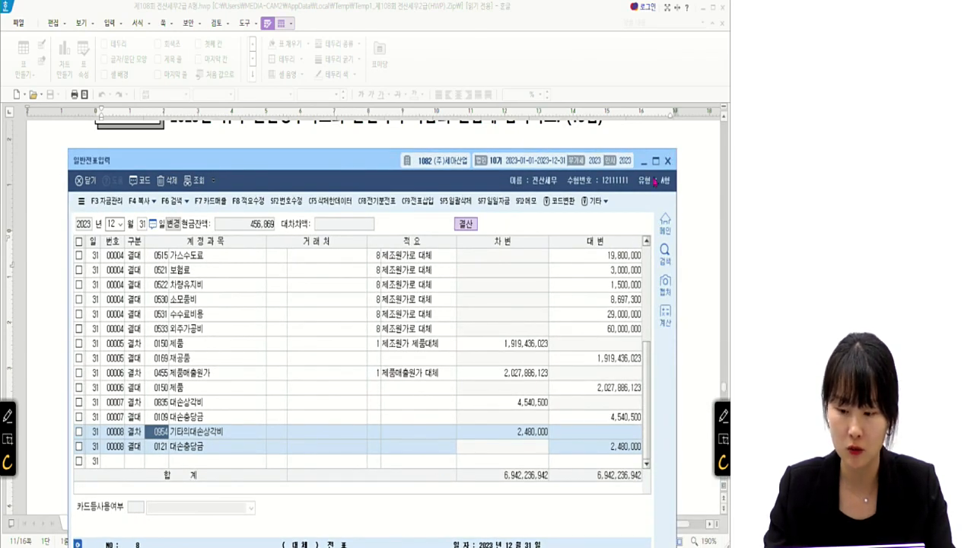
click(669, 161)
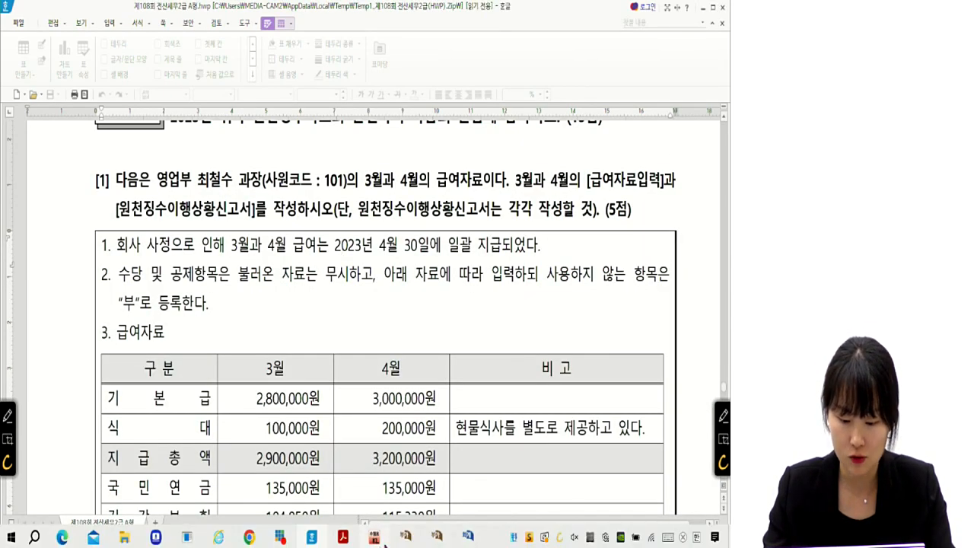
Open 급여자료입력 from KcLep's 원천징수 module, minimize the main window and place the payroll window below note 1 of the problem
click(374, 537)
click(171, 103)
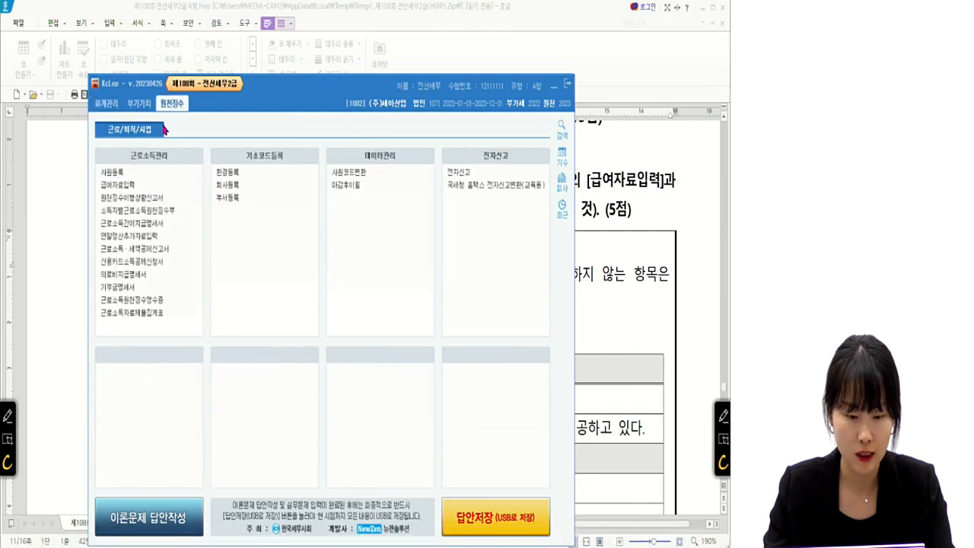
click(126, 185)
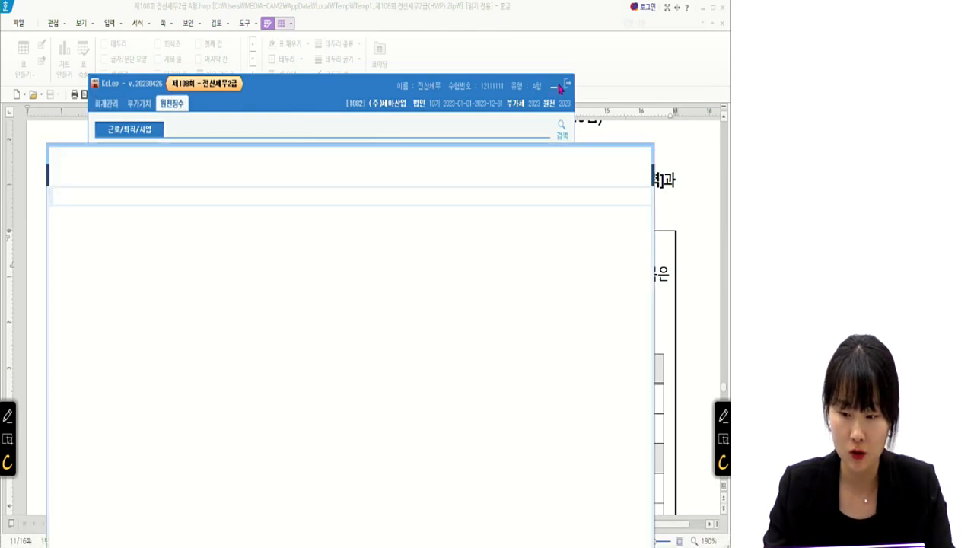
click(558, 87)
drag(337, 156, 359, 279)
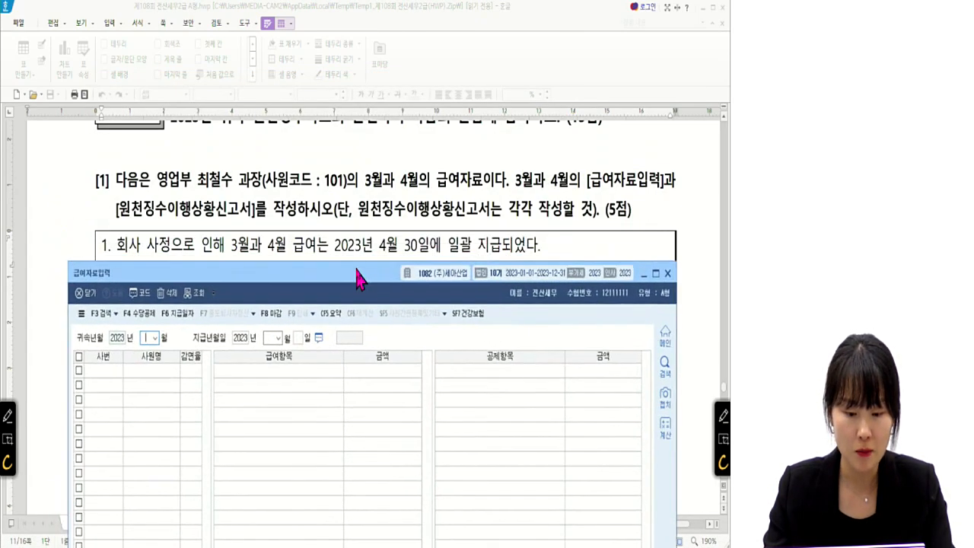
Set 귀속년월 to 2023년 03월 and 지급년월일 to 2023년 04월 30일 to load the March payroll
key(Return)
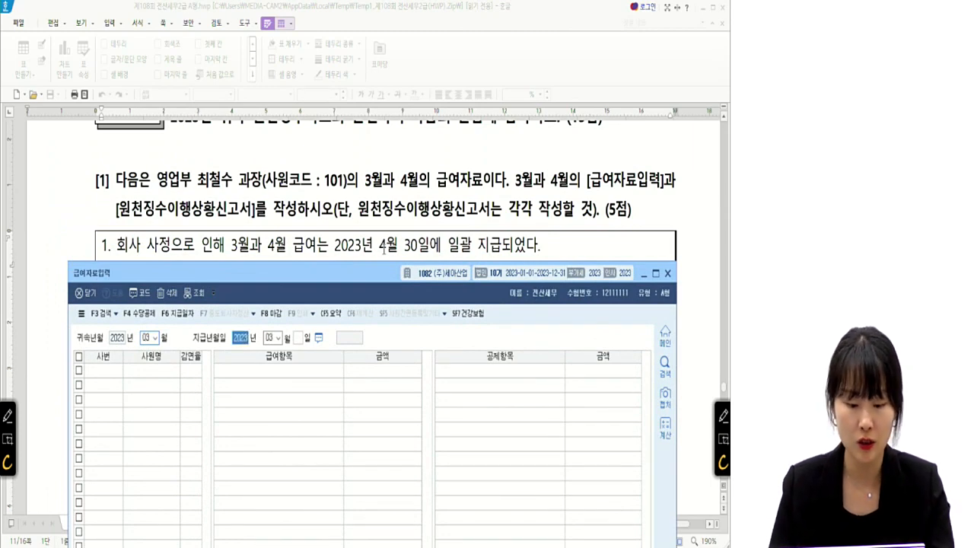
key(Return)
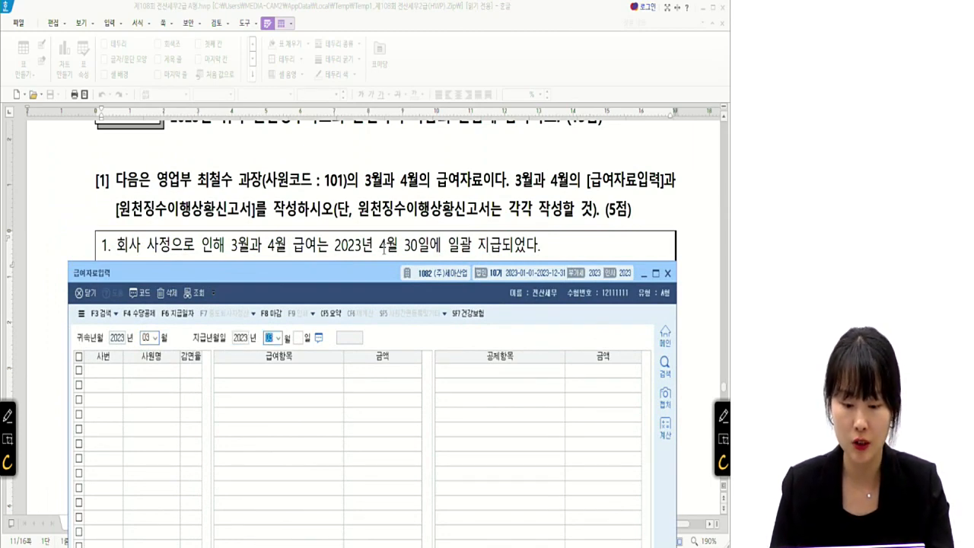
key(BackSpace)
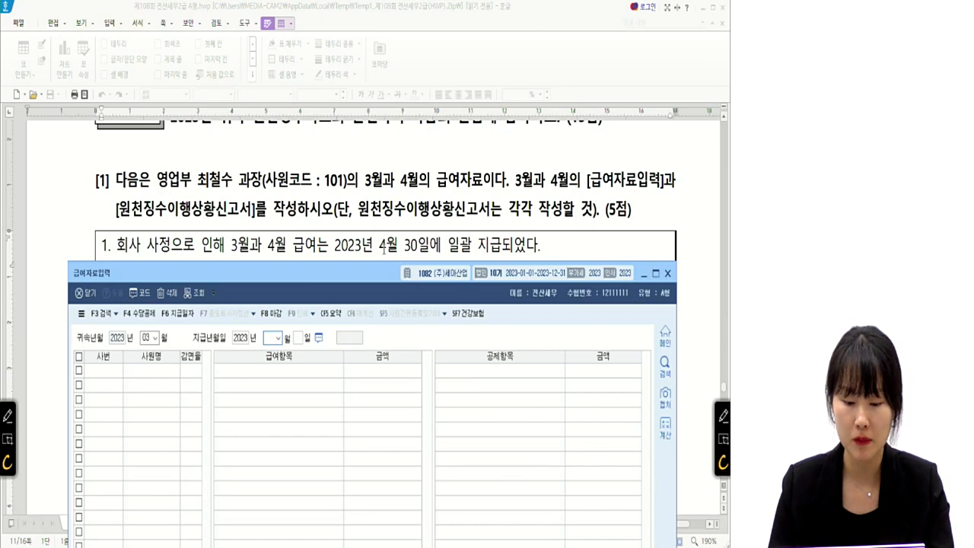
text(4)
key(Return)
key(Return)
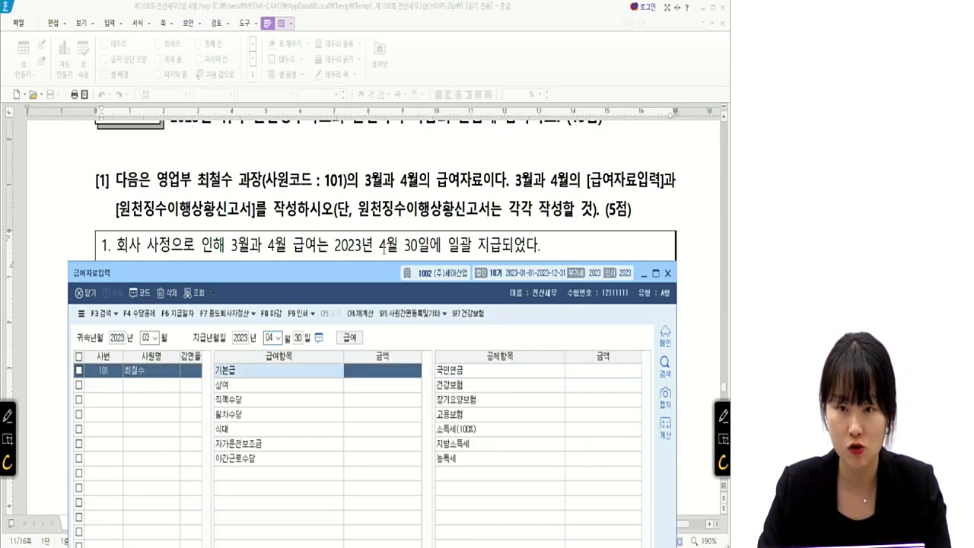
Load the April payroll with 귀속년월 2023년 04월 and 지급년월일 2023년 04월 30일, then circle these settings and clear the mark
mouse_move(356, 275)
mouse_down()
mouse_move(350, 400)
mouse_move(358, 262)
mouse_up()
click(152, 323)
text(4)
key(Return)
key(Return)
key(Return)
key(Return)
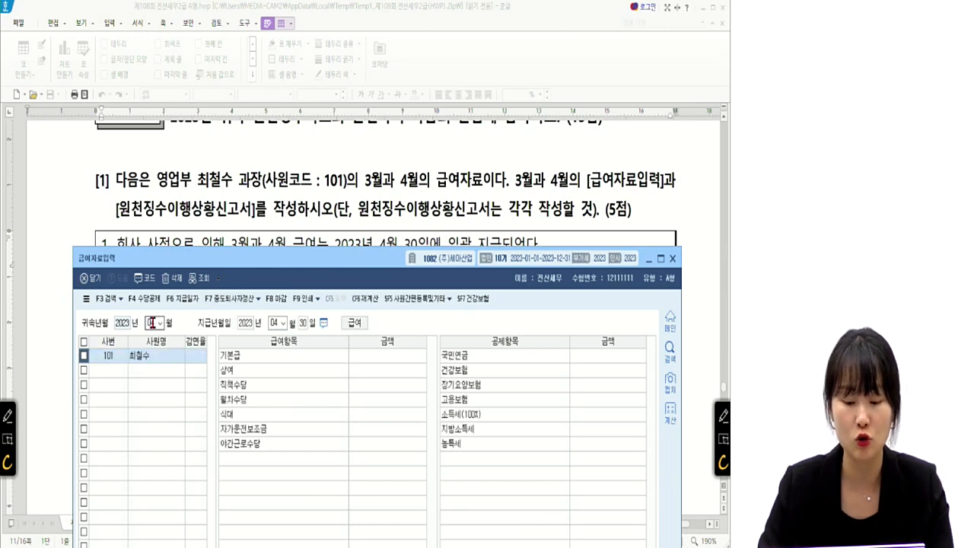
drag(314, 262, 315, 282)
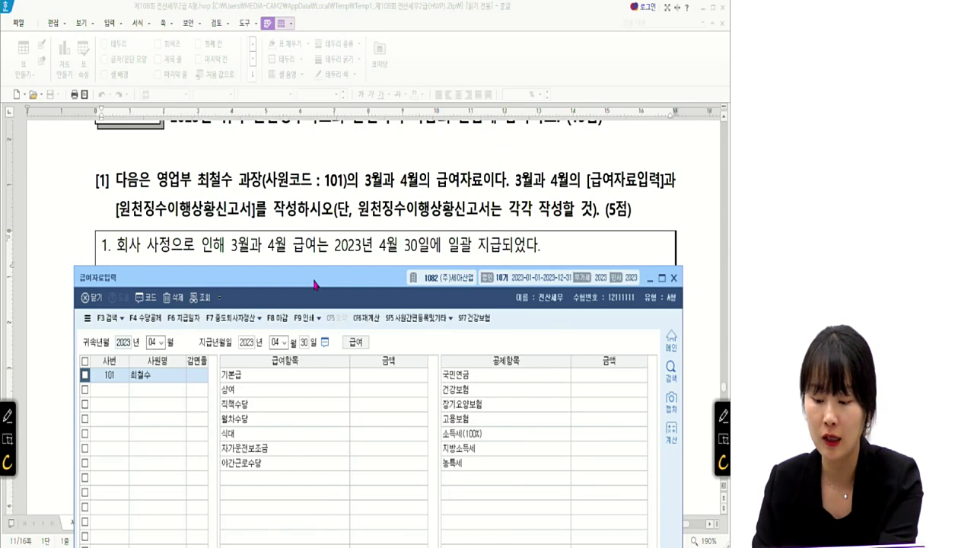
mouse_move(331, 308)
mouse_down()
mouse_move(223, 312)
mouse_move(114, 377)
mouse_move(342, 297)
mouse_move(293, 320)
mouse_up()
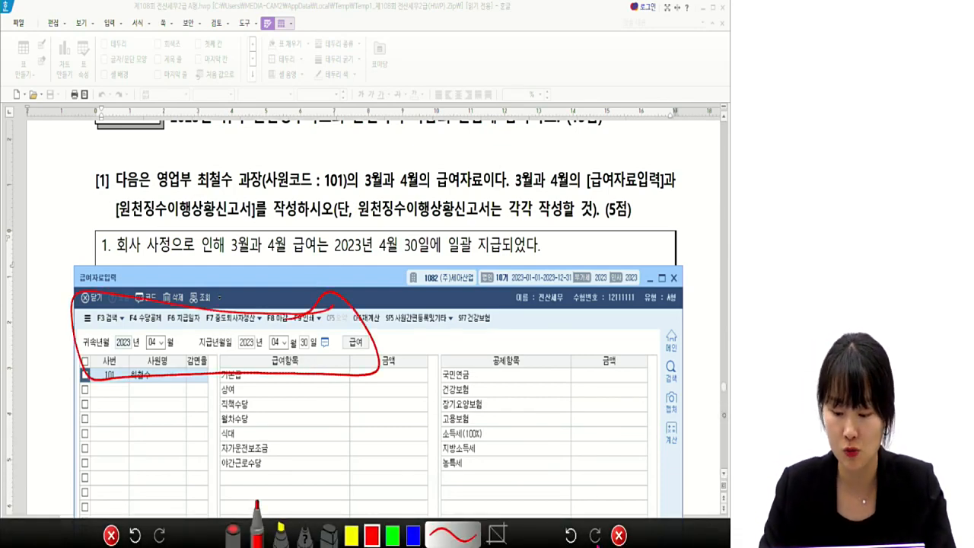
click(618, 535)
Return to the exam document and highlight 기본급, 식대 and the 현물식사 note in the 급여자료 table
click(649, 279)
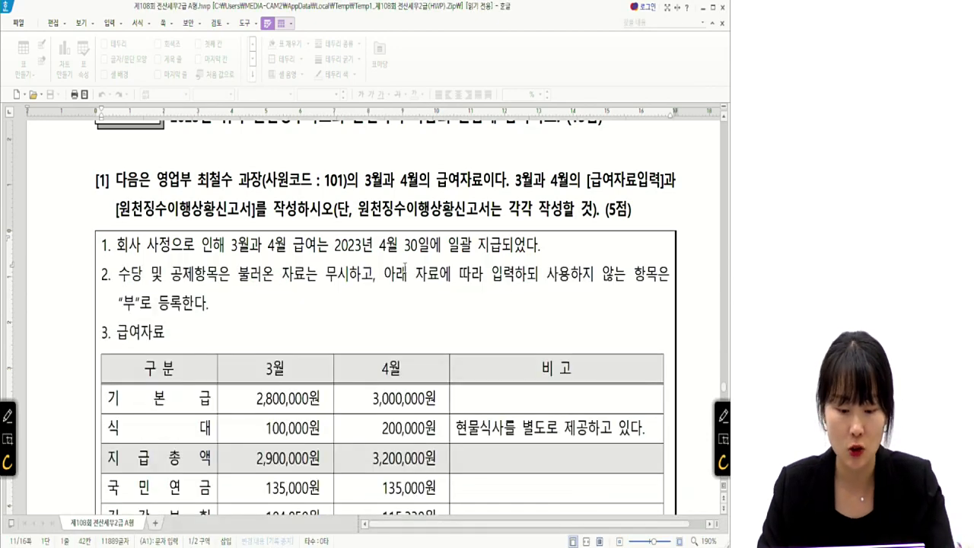
scroll(340, 257, down, 2)
drag(114, 201, 183, 201)
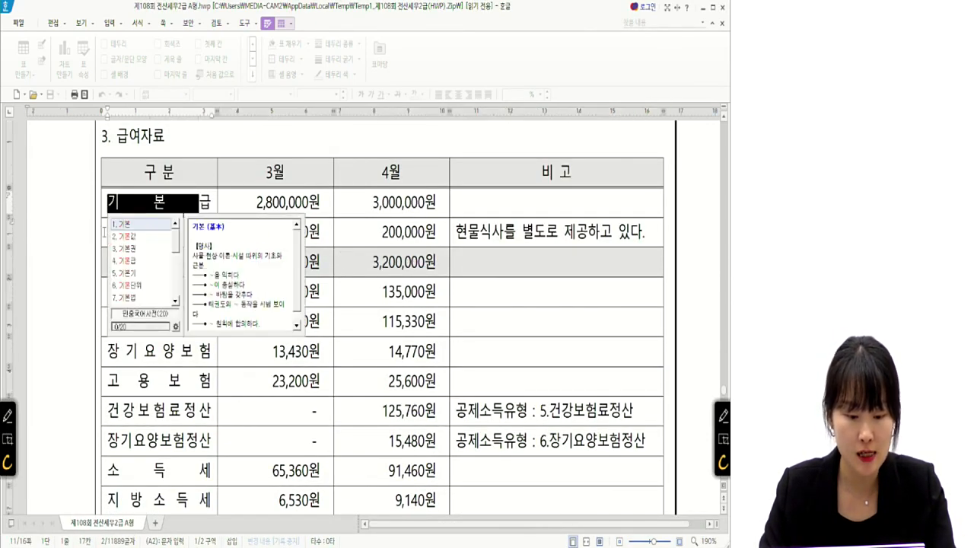
click(107, 232)
drag(108, 232, 194, 231)
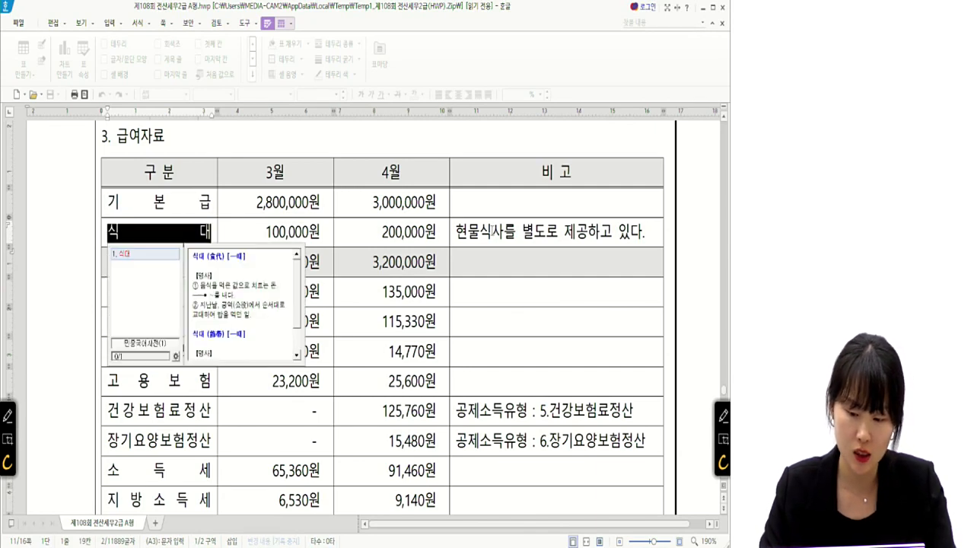
drag(492, 232, 616, 233)
click(644, 232)
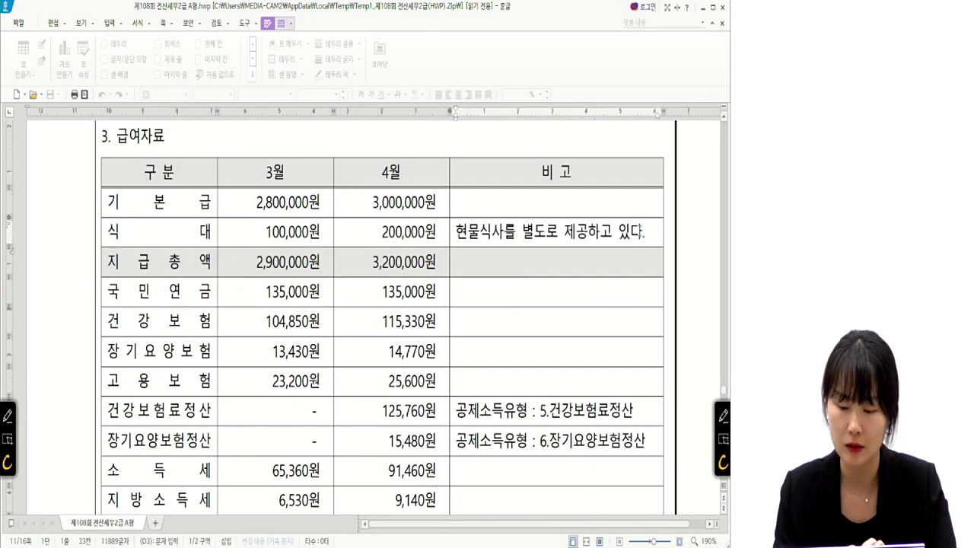
Circle the March and April 식대 amounts in red and mark the note about separately provided 현물식사
click(723, 415)
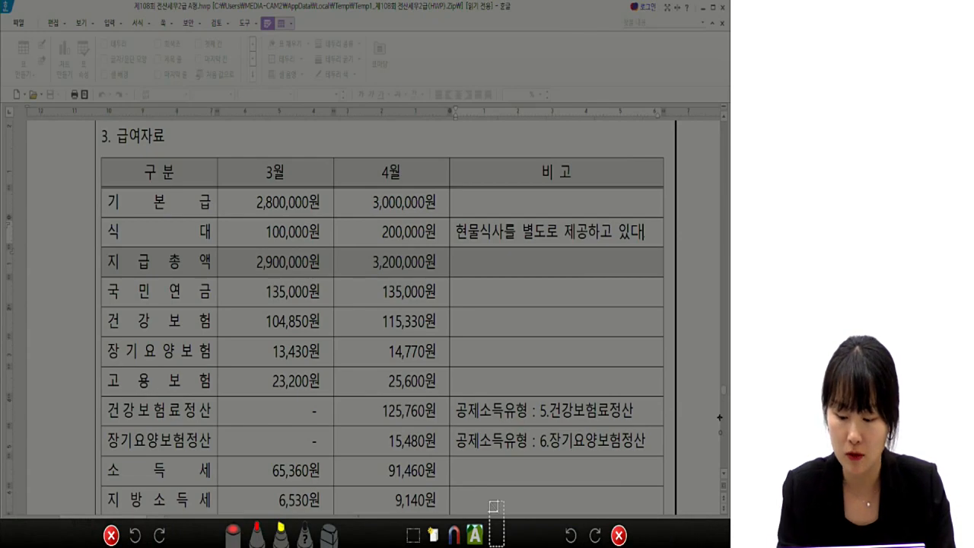
click(618, 535)
click(723, 415)
mouse_move(266, 245)
mouse_down()
mouse_move(262, 225)
mouse_move(268, 245)
mouse_up()
mouse_move(364, 242)
mouse_down()
mouse_move(374, 241)
mouse_move(369, 229)
mouse_move(383, 245)
mouse_up()
drag(458, 240, 646, 241)
Handwrite 현물 with an arrow to 비과세 and 식대 with an arrow to 과세 below the 현물식사 note
mouse_move(494, 251)
mouse_down()
mouse_move(502, 208)
mouse_move(480, 249)
mouse_move(489, 287)
mouse_move(498, 283)
mouse_move(505, 298)
mouse_up()
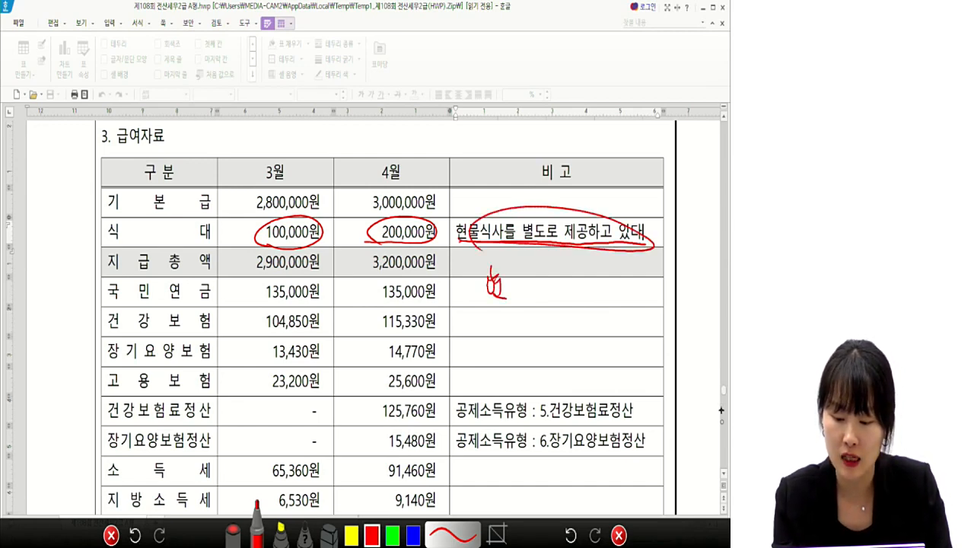
drag(510, 283, 519, 295)
click(530, 293)
mouse_move(560, 270)
mouse_down()
mouse_move(570, 301)
mouse_move(580, 291)
mouse_up()
drag(582, 275, 594, 296)
drag(501, 300, 502, 326)
drag(493, 316, 512, 315)
drag(481, 347, 485, 363)
drag(492, 343, 499, 369)
mouse_move(502, 343)
mouse_down()
mouse_move(507, 359)
mouse_move(525, 359)
mouse_up()
drag(527, 348, 531, 365)
drag(583, 296, 585, 310)
drag(578, 309, 589, 317)
drag(575, 340, 585, 361)
drag(590, 341, 600, 356)
drag(603, 344, 604, 358)
drag(608, 342, 609, 359)
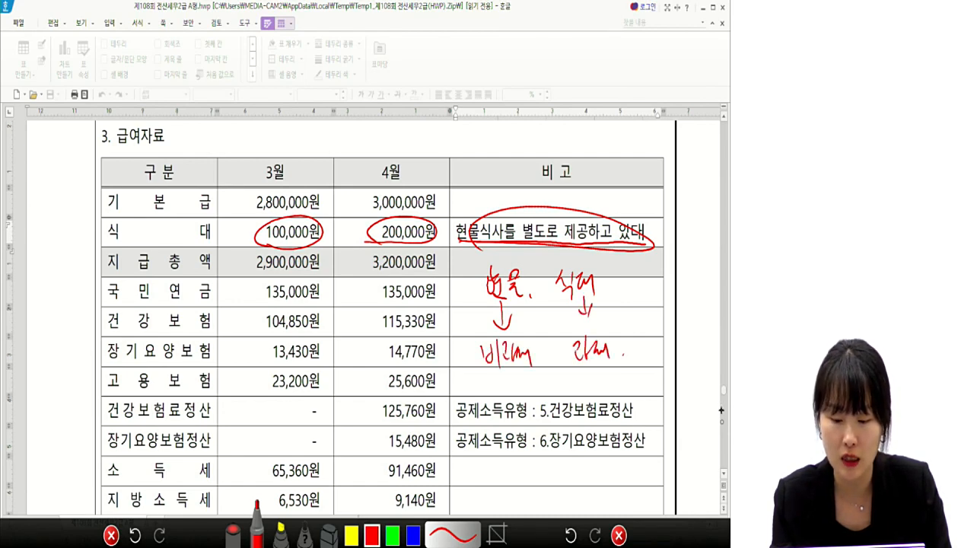
Put a check mark beside each 식대 amount, then clear all the handwriting
drag(235, 229, 251, 220)
drag(344, 225, 358, 210)
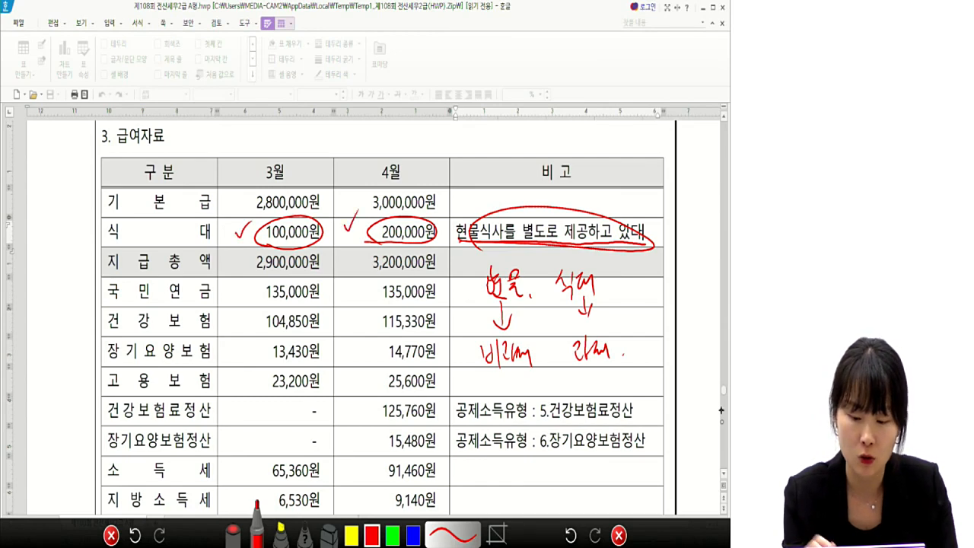
click(619, 535)
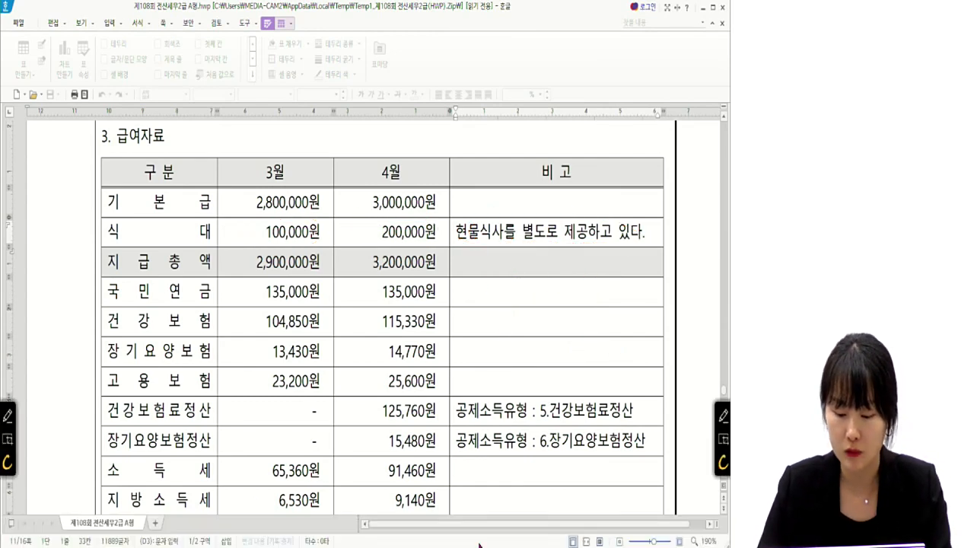
Open 수당공제등록 from the payroll entry window and set 사용여부 of the 비과세 식대 allowance to 부
click(470, 537)
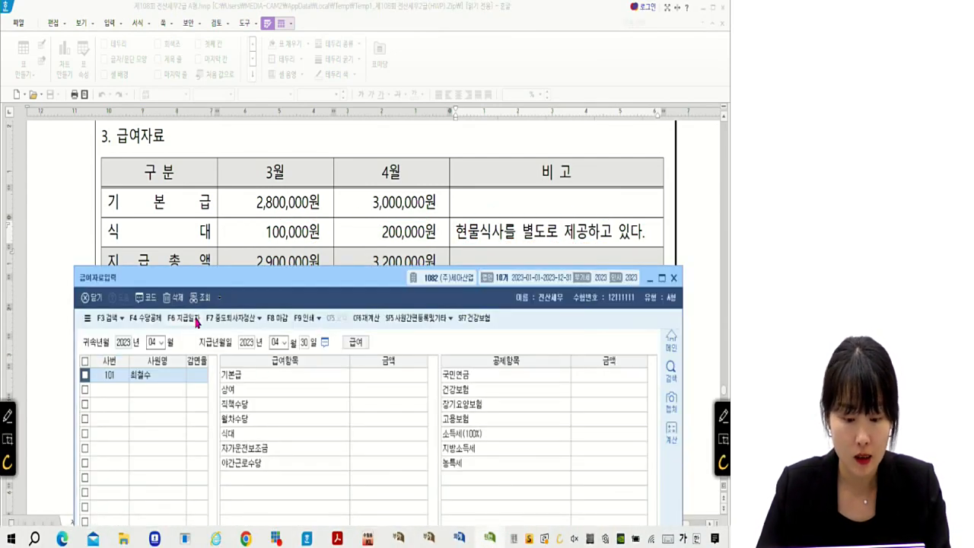
click(145, 317)
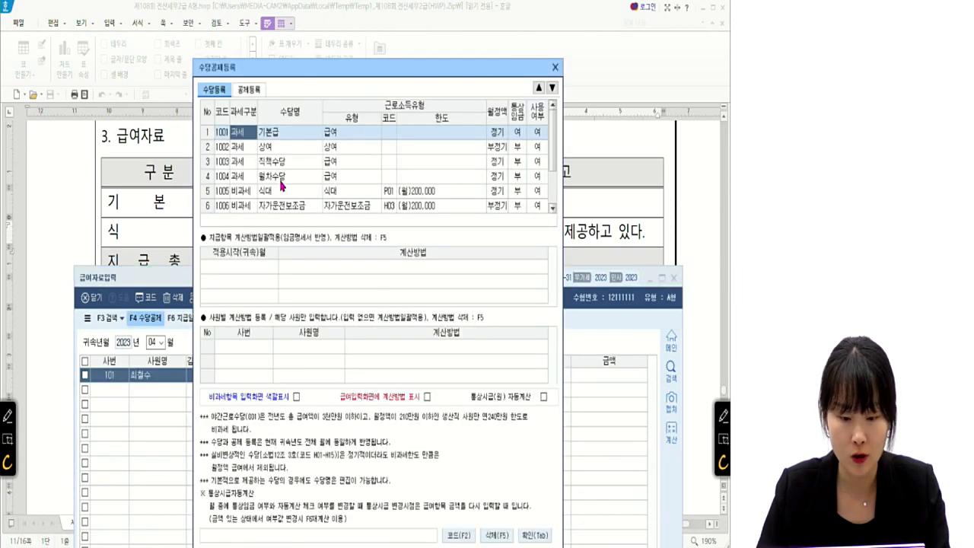
click(282, 191)
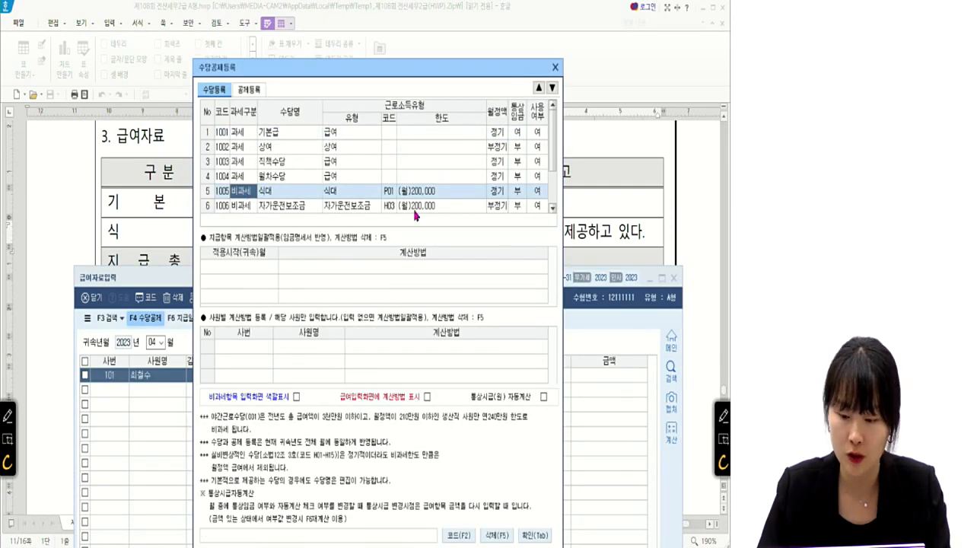
click(538, 195)
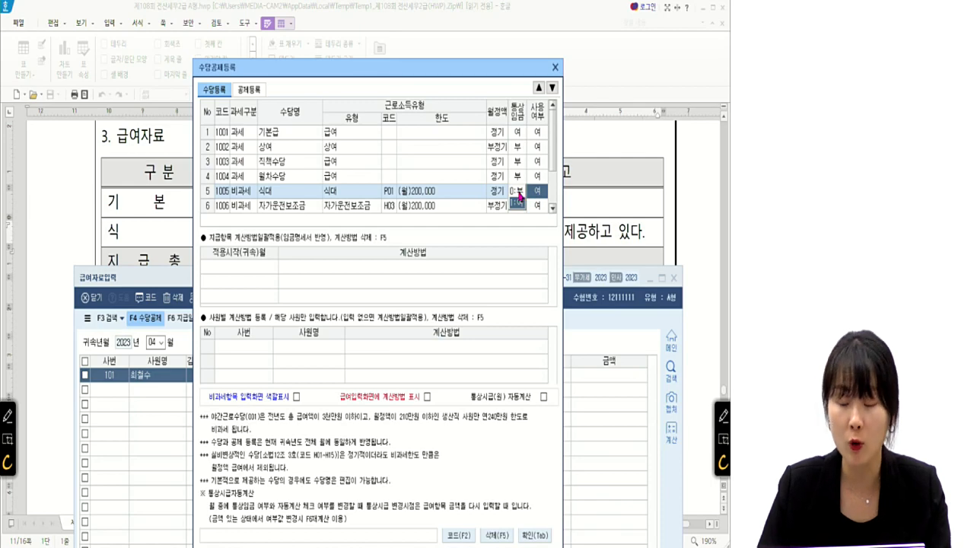
click(519, 192)
Add a new 과세 allowance named 식대 with income type 급여 in 수당등록
scroll(380, 194, down, 1)
click(242, 206)
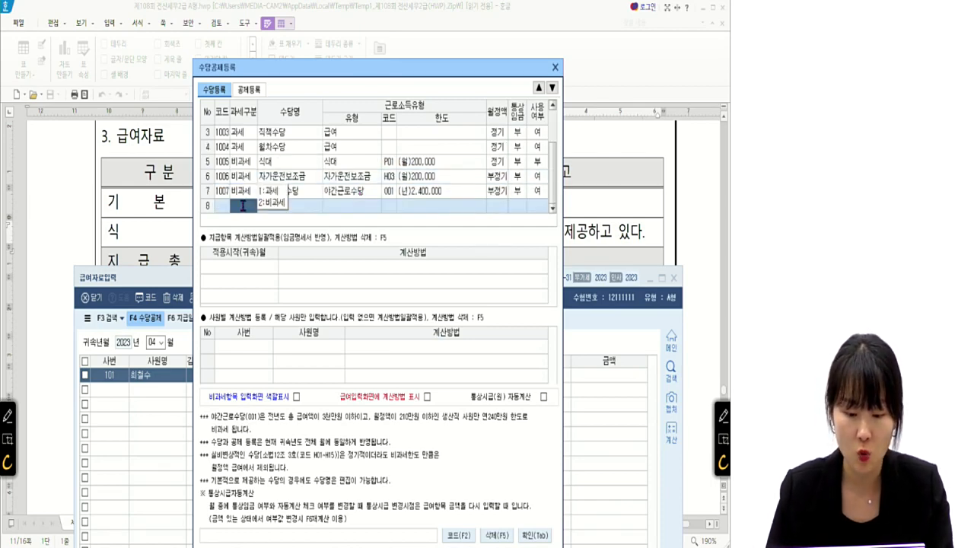
text(1식대)
key(Return)
key(Return)
key(Return)
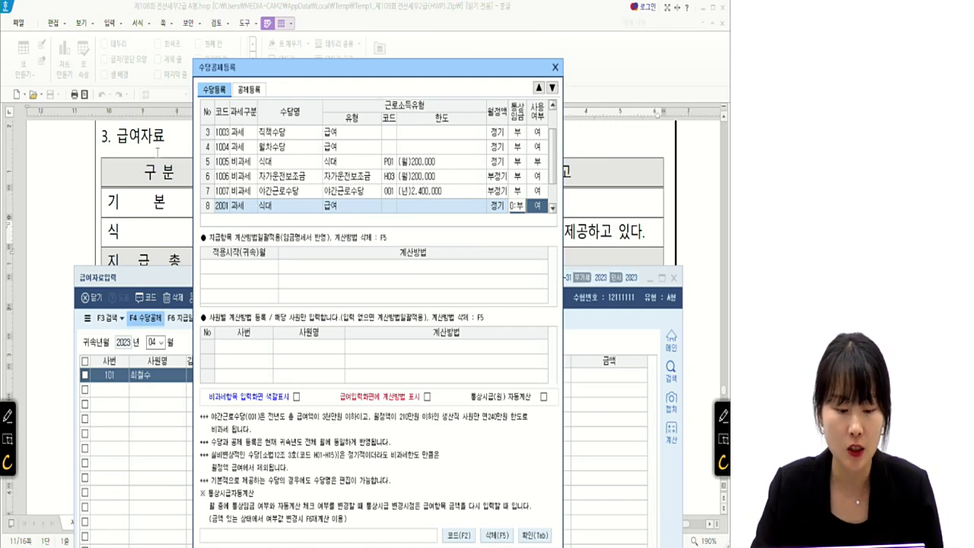
Set 사용여부 to 부 for the 상여, 직책수당 and 월차수당 allowances
click(324, 153)
scroll(324, 154, up, 1)
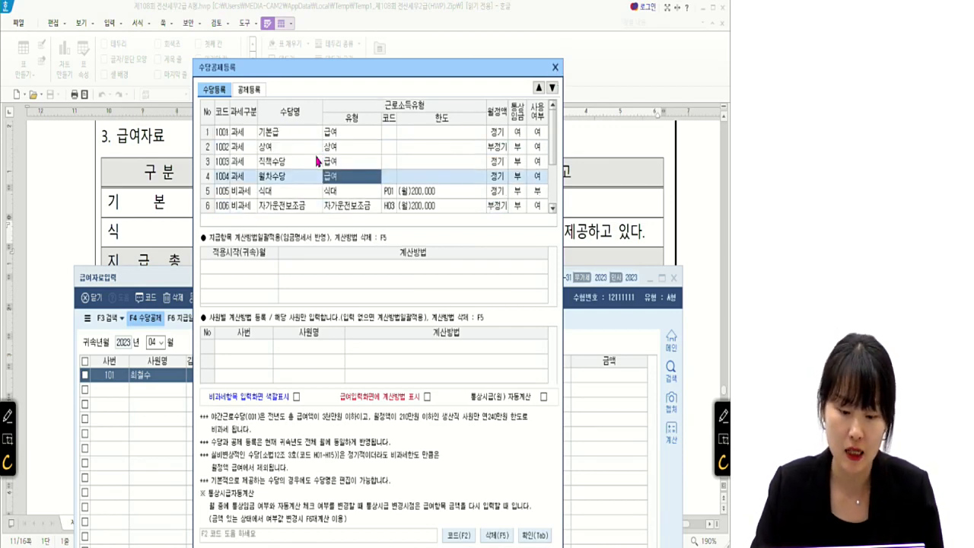
click(290, 138)
click(305, 152)
click(300, 167)
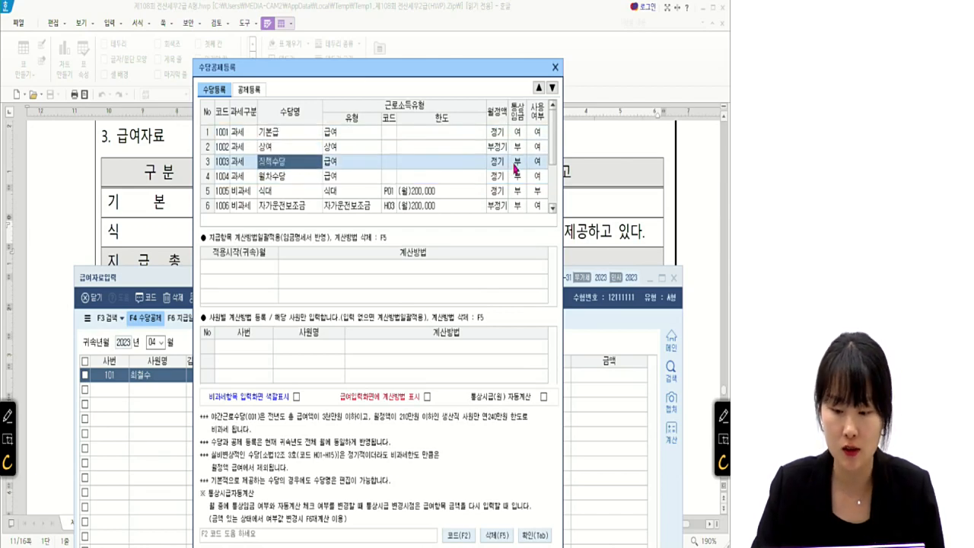
click(535, 148)
key(0)
click(537, 170)
click(537, 167)
key(0)
click(537, 175)
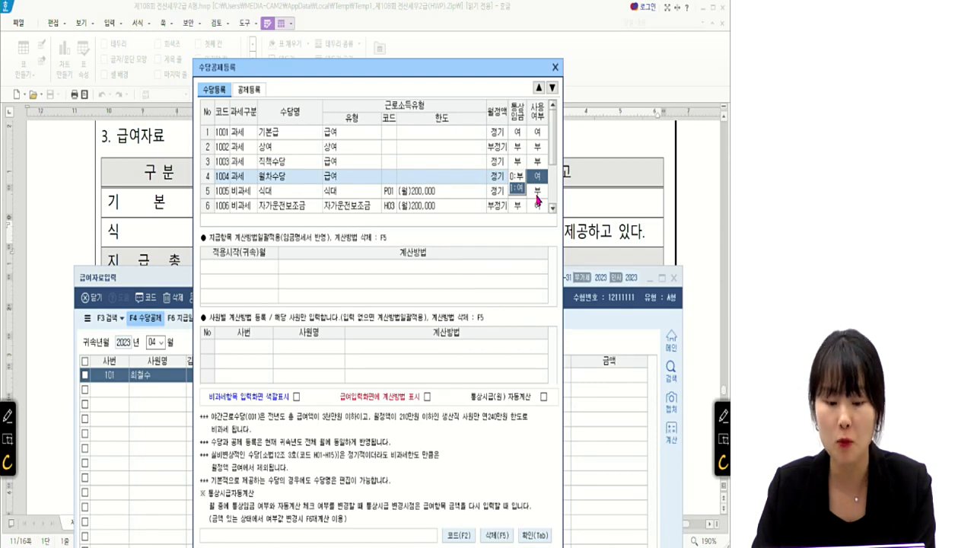
key(0)
click(537, 195)
key(0)
Set 사용여부 to 부 for 자가운전보조금 and 야간근로수당, confirm the allowance registration and return to the exam's 급여자료 table
scroll(555, 152, down, 3)
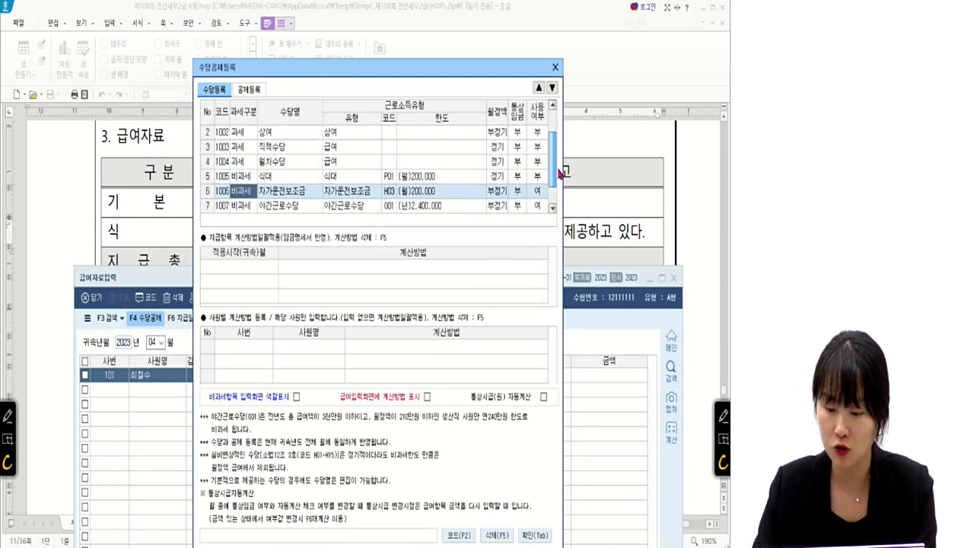
click(536, 162)
key(0)
click(537, 176)
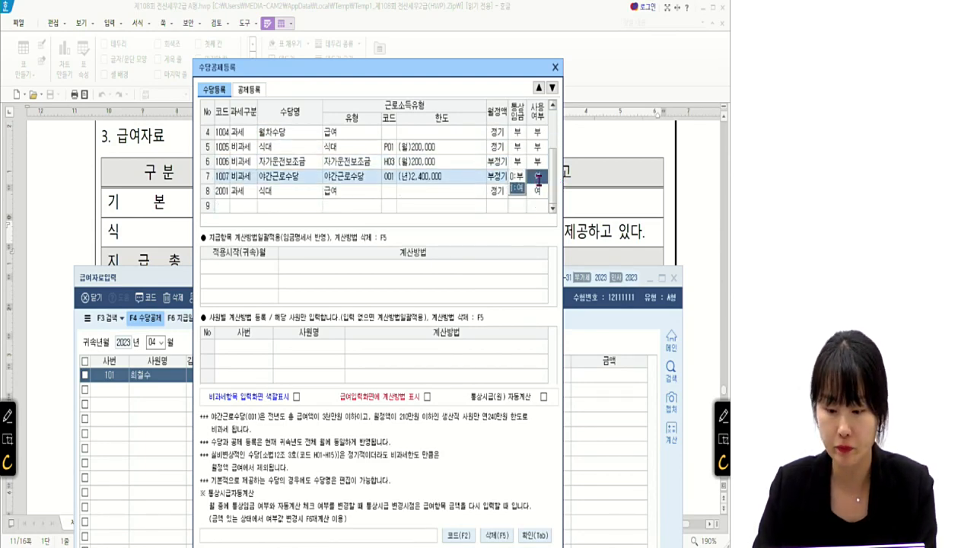
key(0)
click(518, 540)
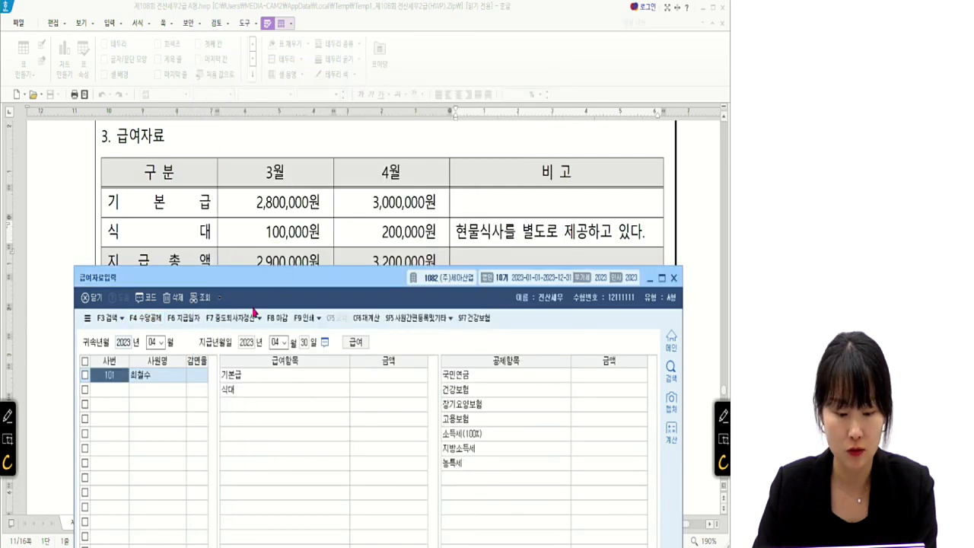
click(253, 393)
click(292, 226)
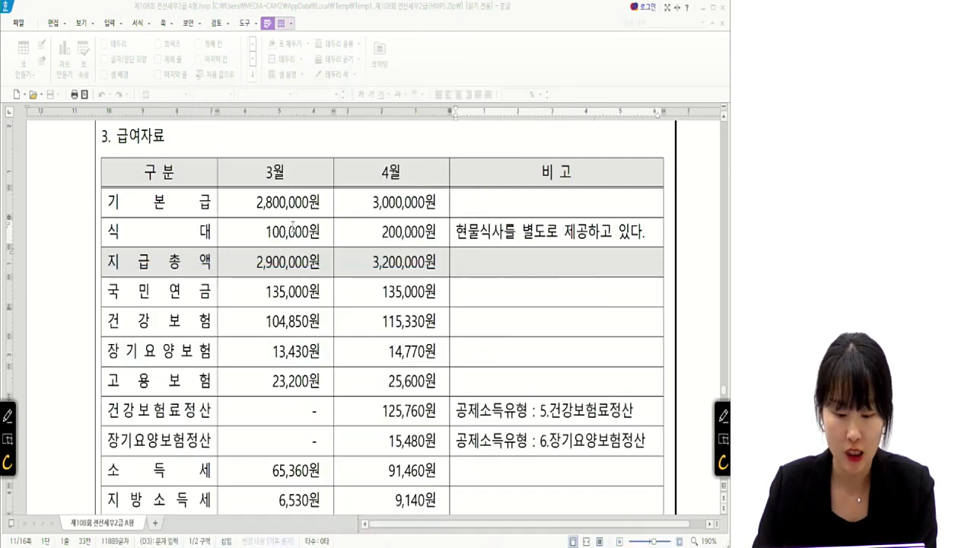
Mark the 건강보험료정산 and 장기요양보험정산 rows in the exam's 급여자료 table and return to the payroll entry window
scroll(183, 293, down, 3)
drag(121, 312, 213, 314)
drag(108, 311, 108, 342)
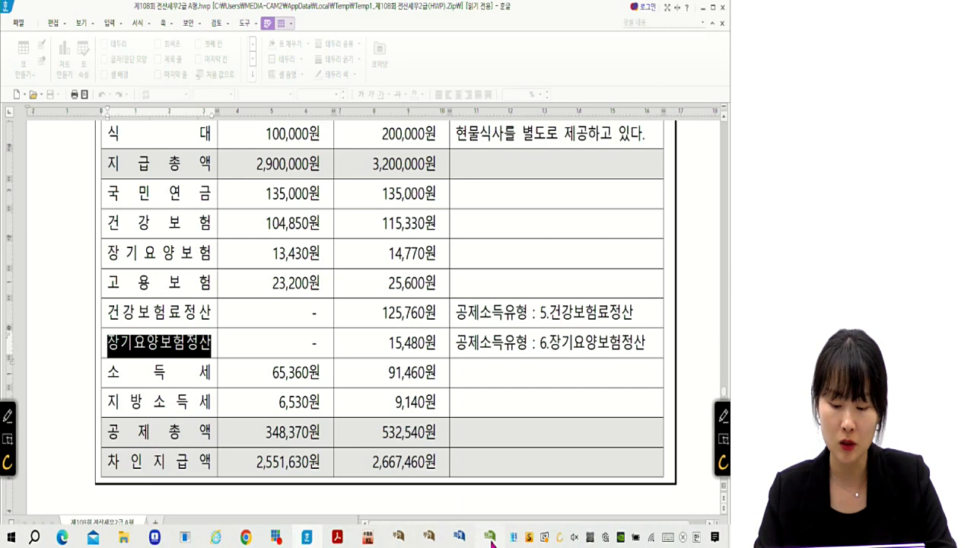
click(491, 537)
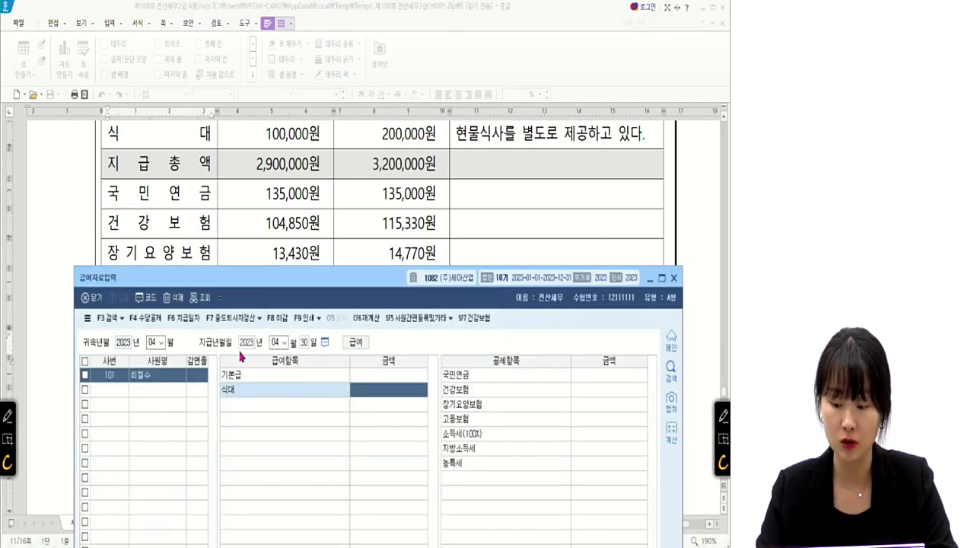
Review the deduction items in 공제등록, including the 사용여부 setting of 학자금상환, and return to the exam document
click(144, 318)
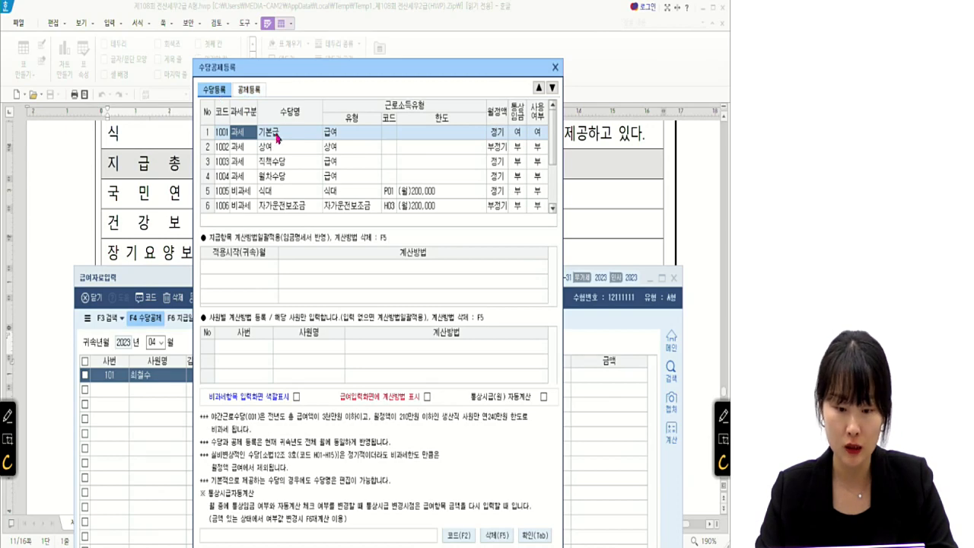
click(247, 91)
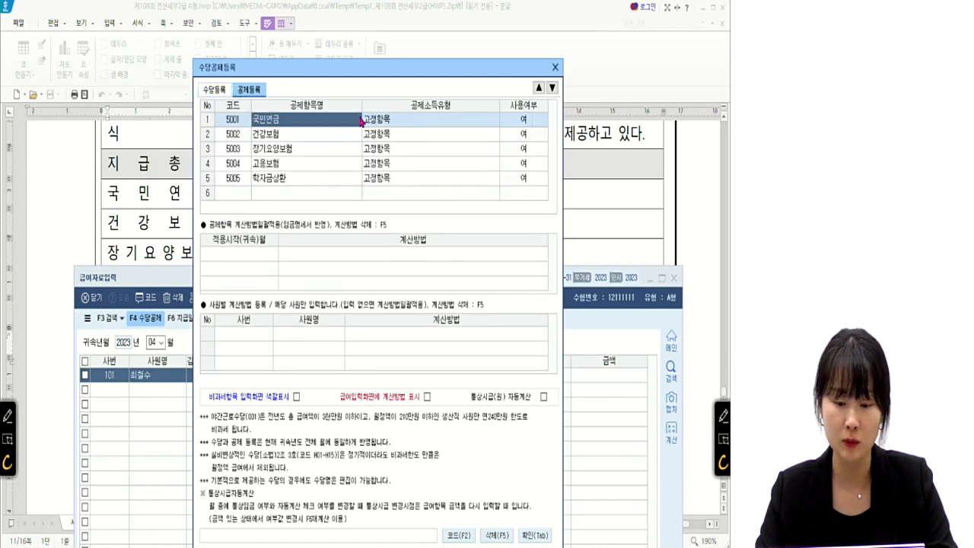
click(272, 194)
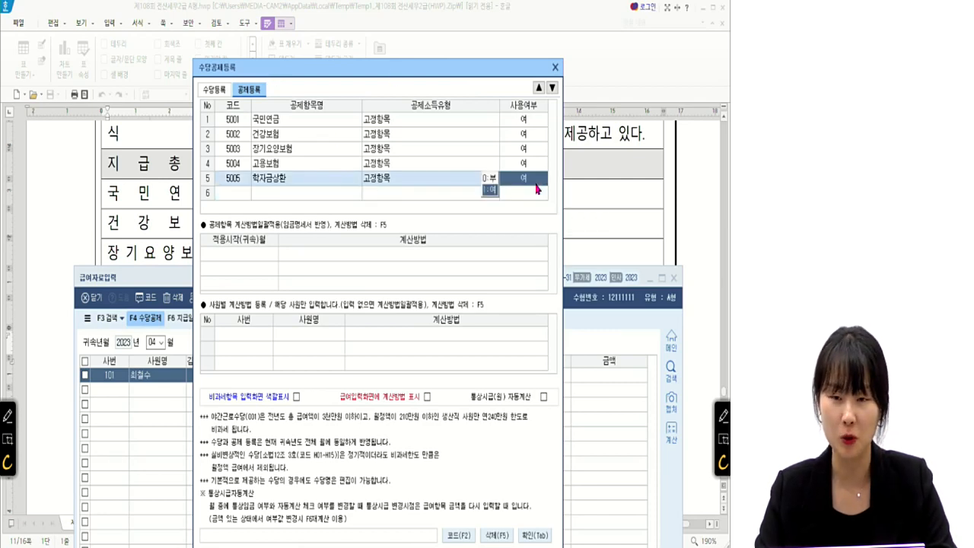
click(555, 67)
click(548, 208)
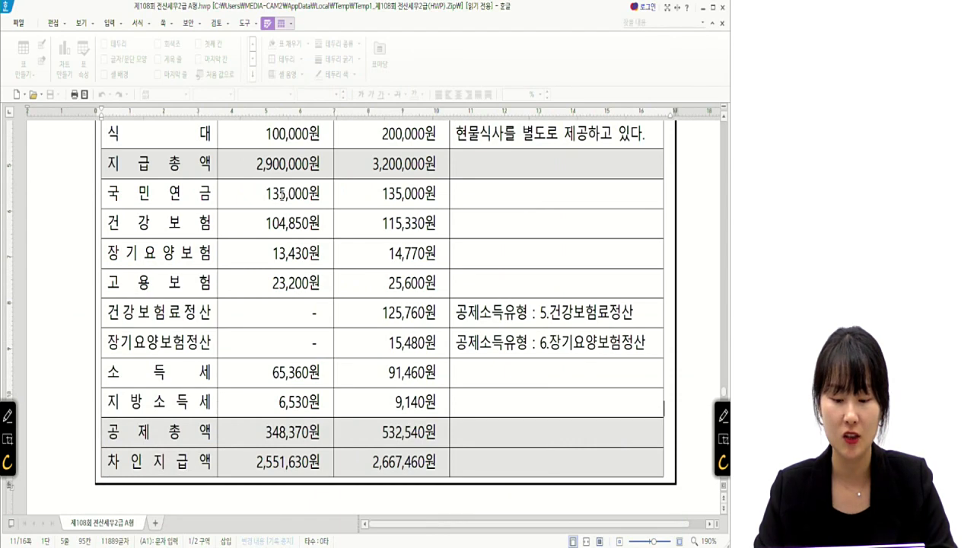
Reread the payment instructions of question [1] against the payroll entry window's period settings and return to the exam
scroll(283, 199, up, 5)
scroll(461, 203, up, 3)
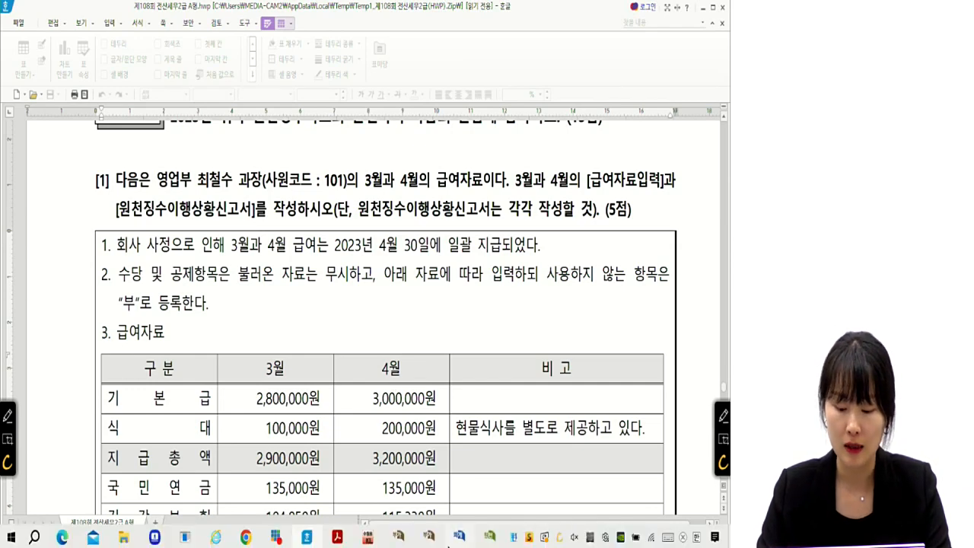
click(494, 541)
drag(397, 278, 403, 73)
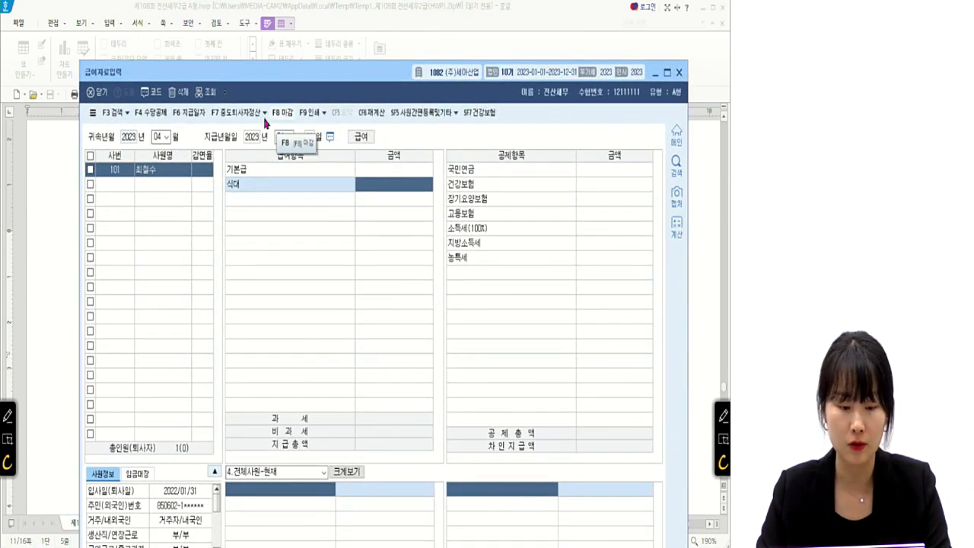
key(alt+Tab)
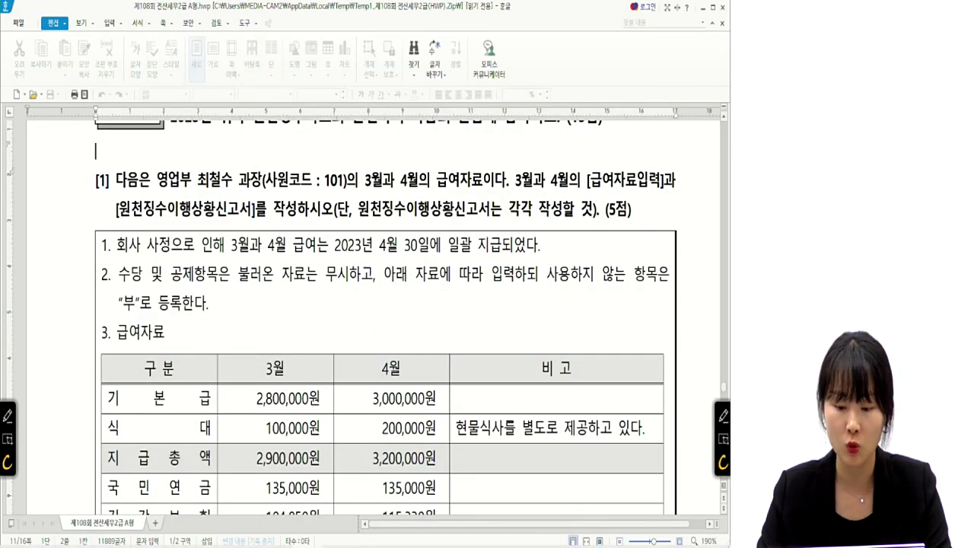
Open 원천징수이행상황신고서 in KcLep and load the 정기신고 for 귀속기간 2023년 3월 and 지급기간 2023년 4월
click(367, 537)
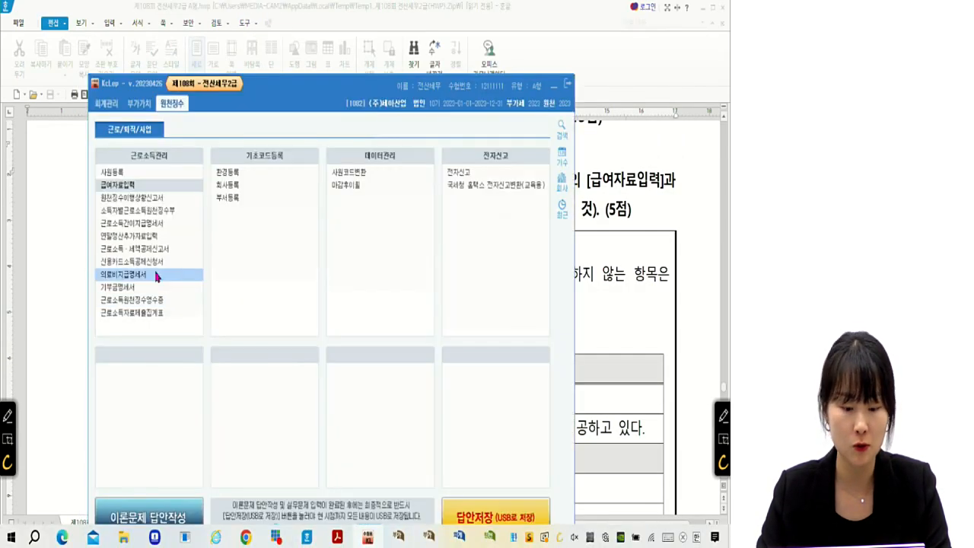
click(134, 197)
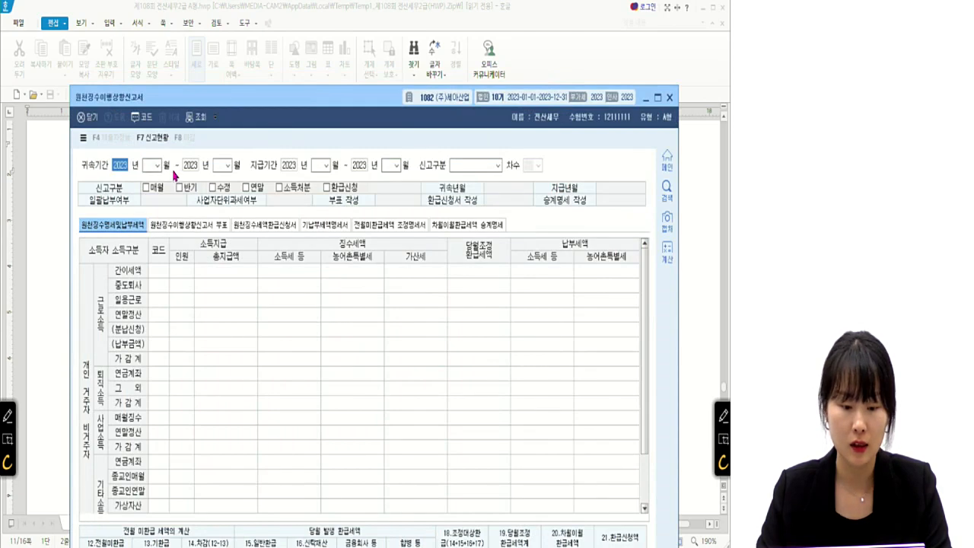
key(Return)
text(3)
key(Return)
text(3)
key(Return)
key(Return)
text(4)
key(Return)
text(4)
key(Return)
key(Return)
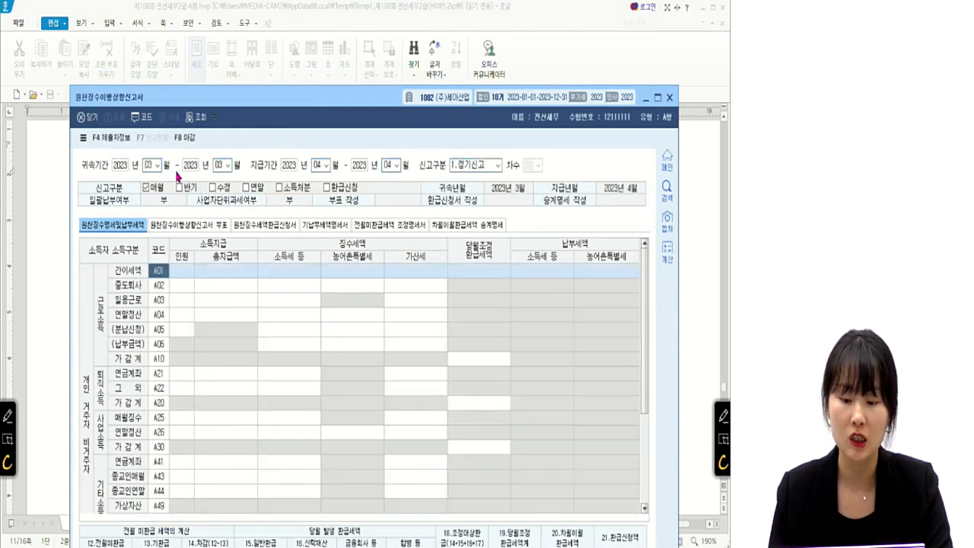
Leave the March report unsaved and load the 정기신고 for 귀속기간 2023년 4월 and 지급기간 2023년 4월
click(153, 167)
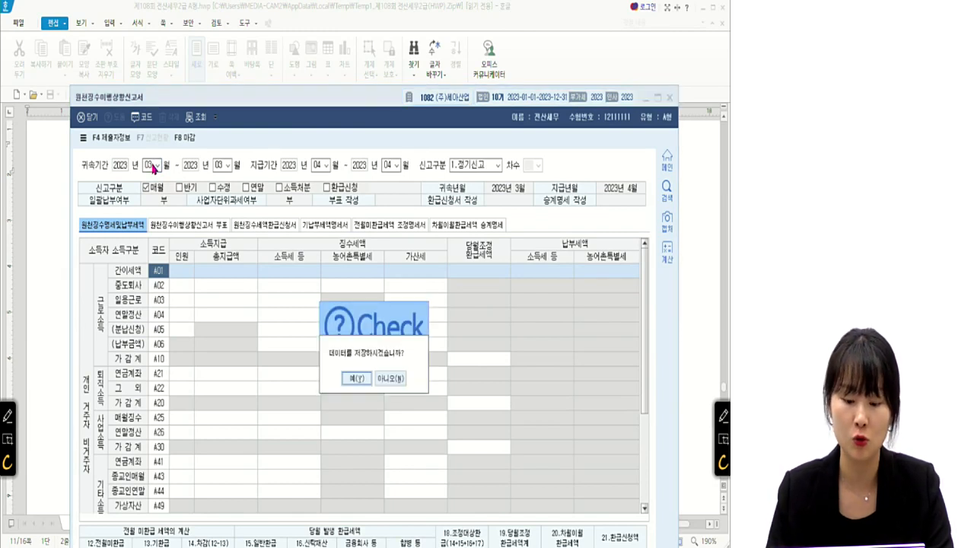
key(Right)
key(Return)
text(4)
key(Return)
text(4)
key(Return)
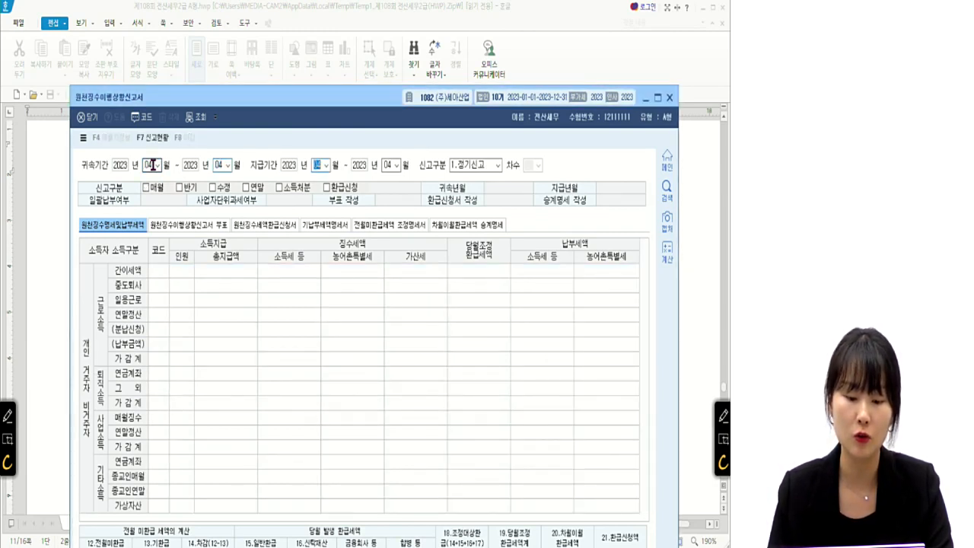
key(Return)
key(Return)
key(Return)
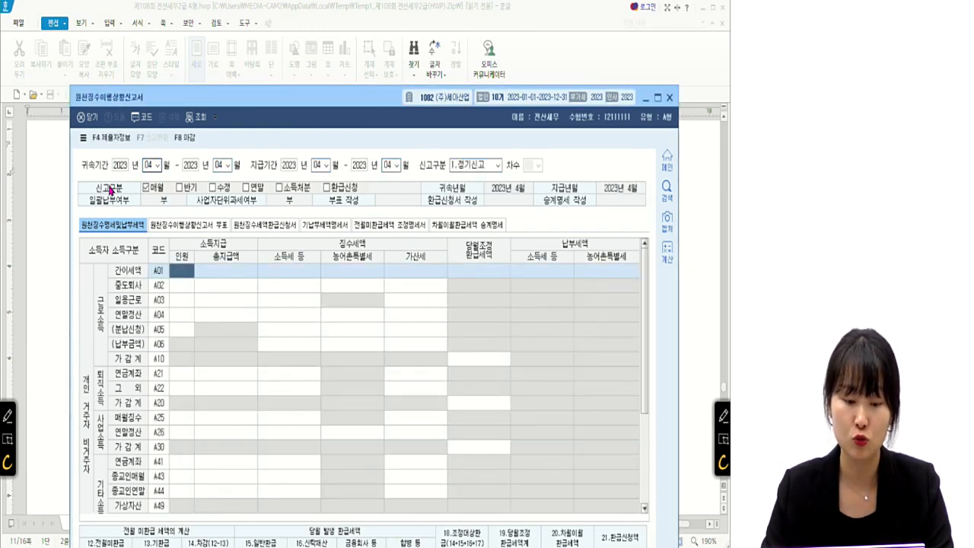
Reread question [1] in the exam document, marking the March 기본급 amount and the 식대 row in the 급여자료 table
click(46, 183)
click(384, 309)
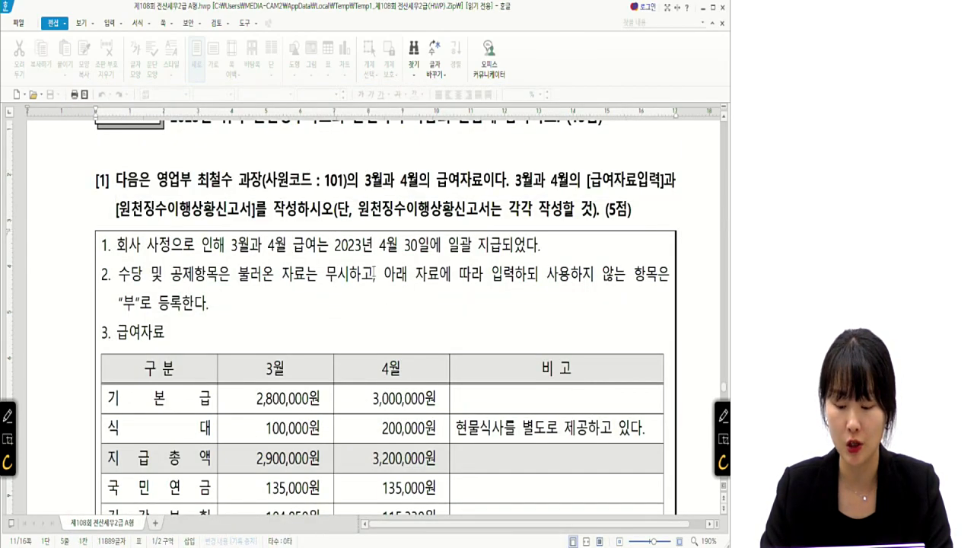
scroll(384, 309, down, 5)
scroll(335, 233, up, 3)
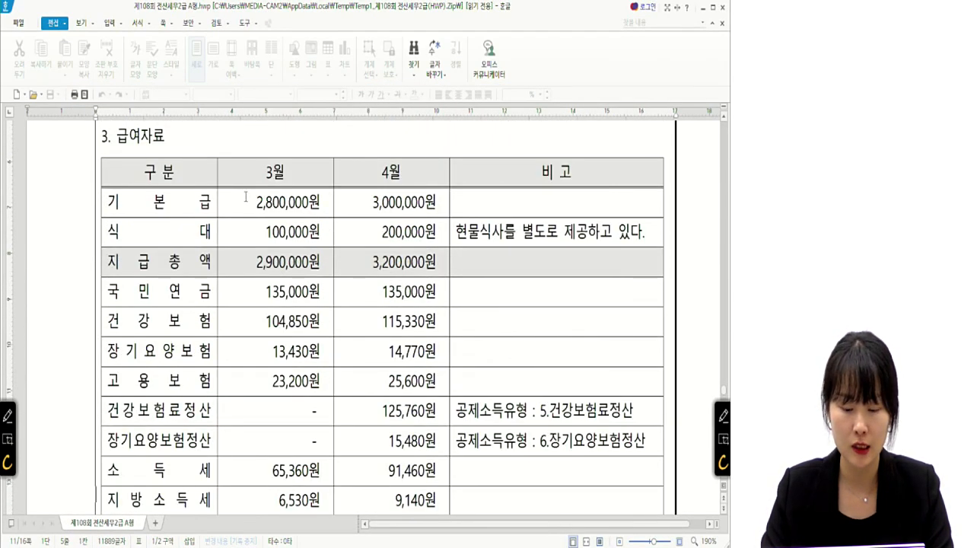
drag(245, 198, 326, 209)
scroll(330, 234, up, 3)
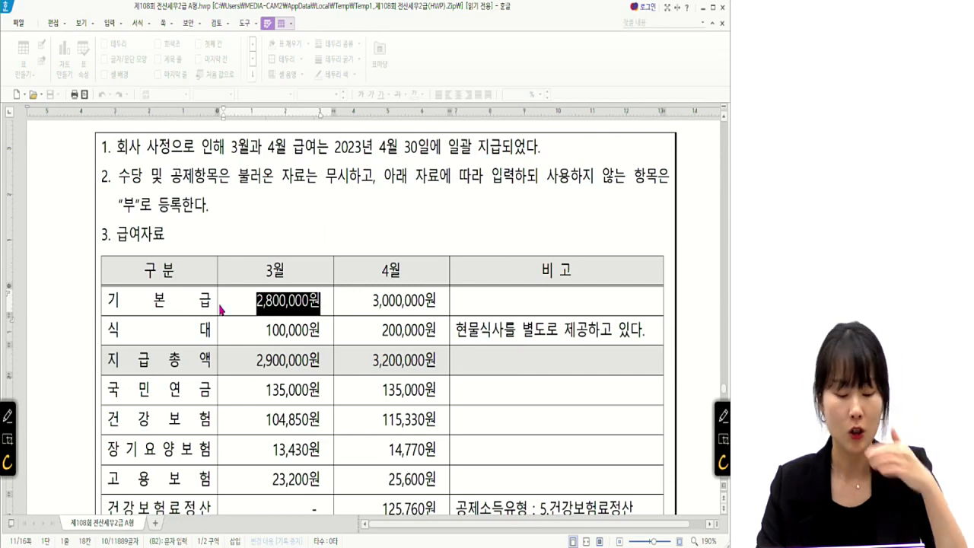
double_click(204, 329)
key(F9)
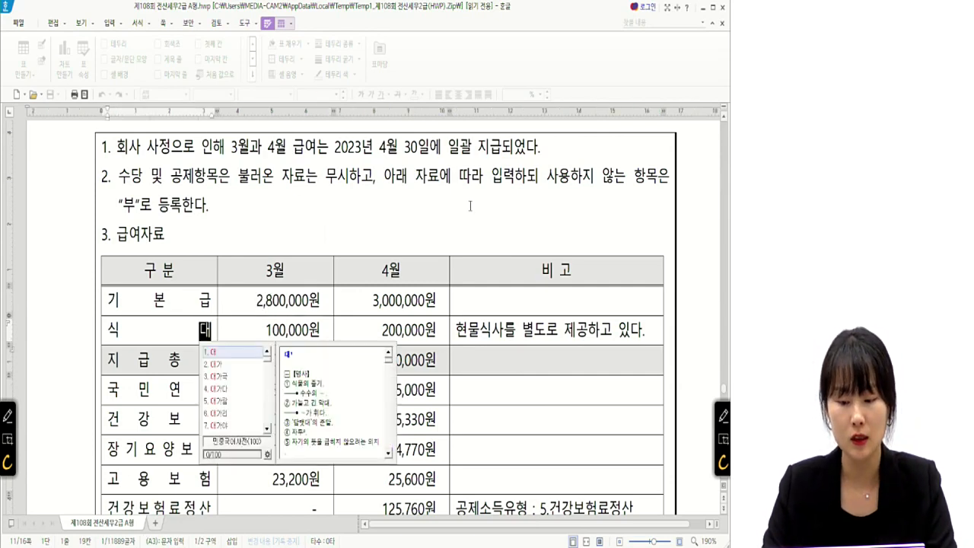
scroll(470, 205, up, 3)
drag(131, 212, 251, 210)
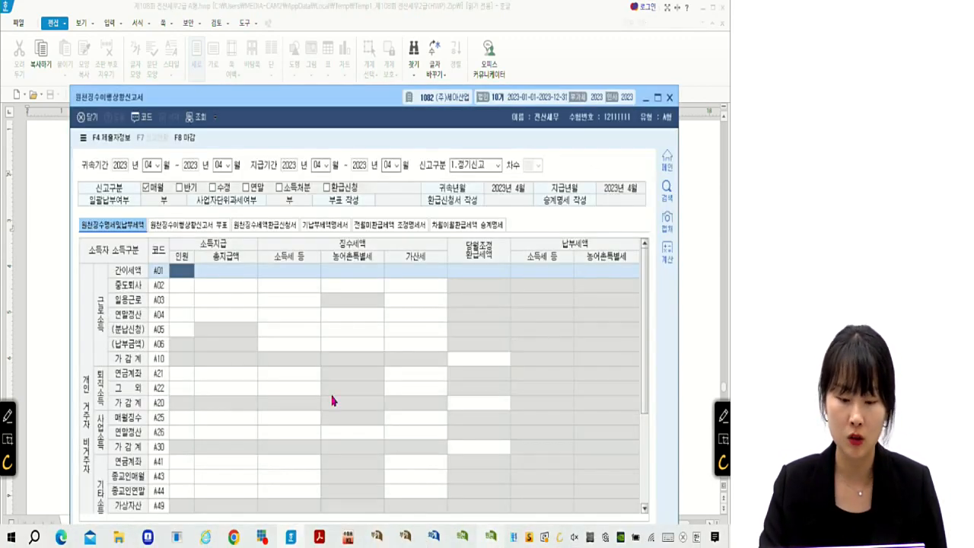
Examine the 총지급액 cell of the 간이세액 row in the withholding report and return to the exam document
key(alt+Tab)
click(236, 273)
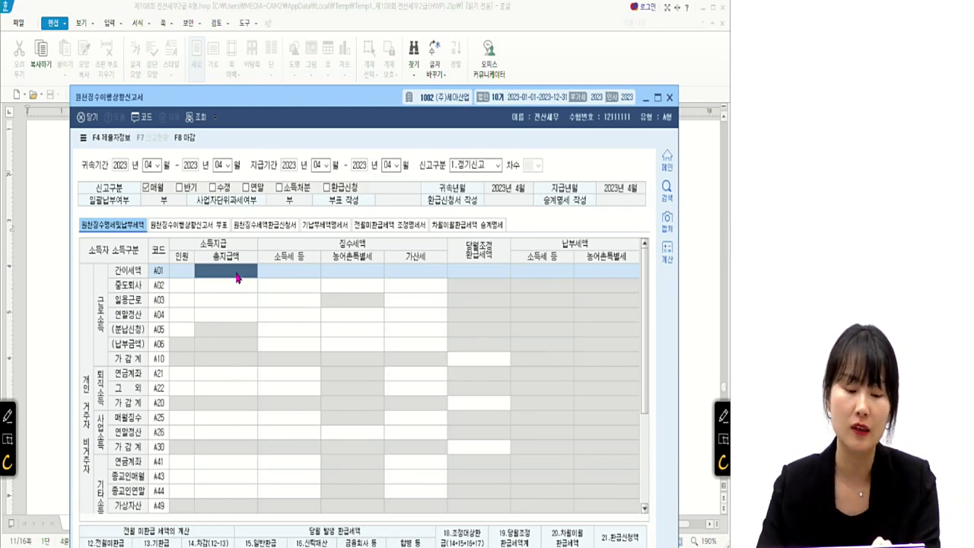
click(57, 216)
click(272, 304)
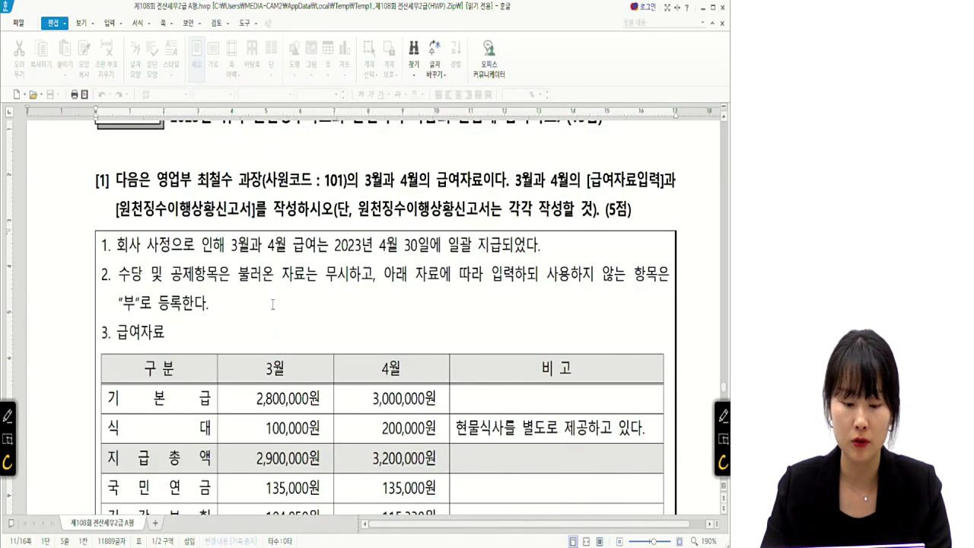
Go to question [2], circle the employee's hire date of 2023년 05월 01일 with the red pen and clear the annotation
scroll(322, 294, down, 15)
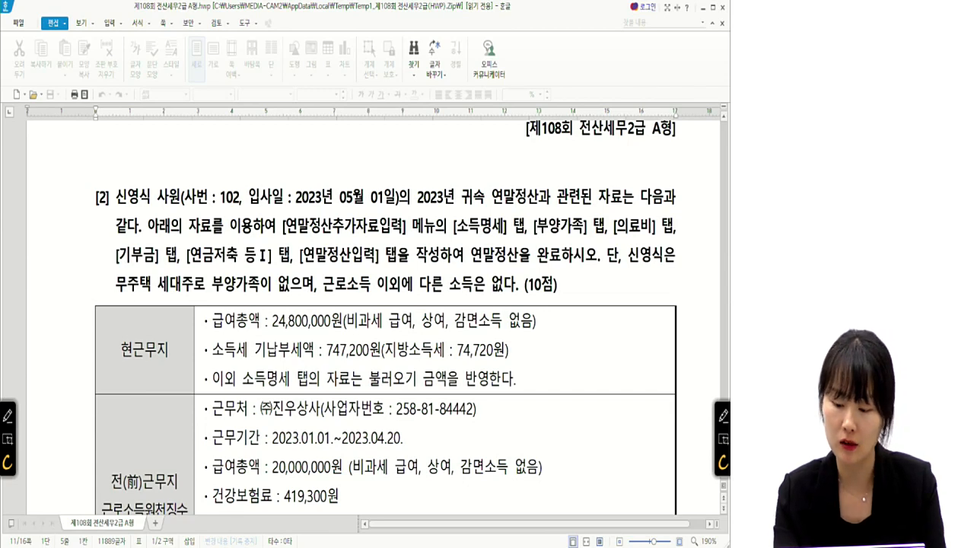
click(7, 414)
mouse_move(307, 221)
mouse_down()
mouse_move(357, 221)
mouse_move(338, 236)
mouse_up()
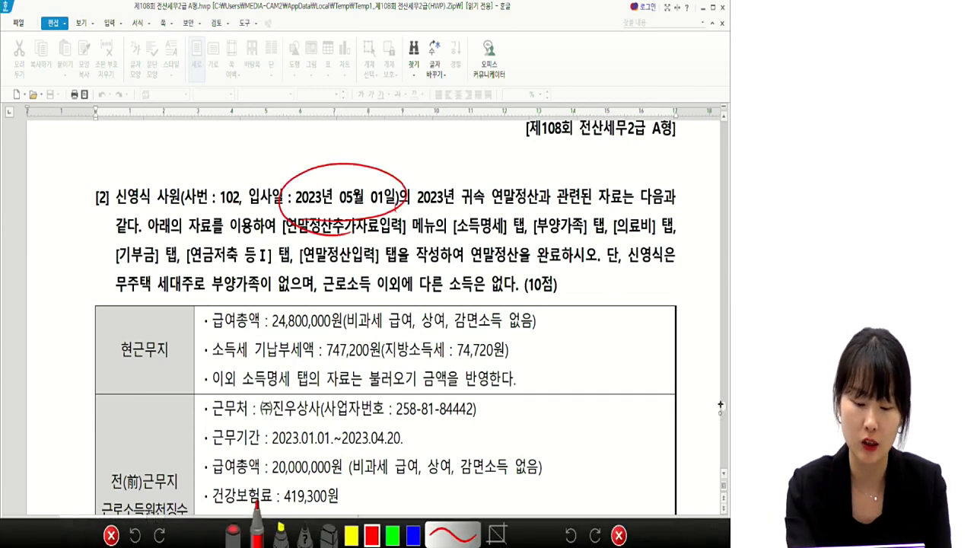
click(618, 535)
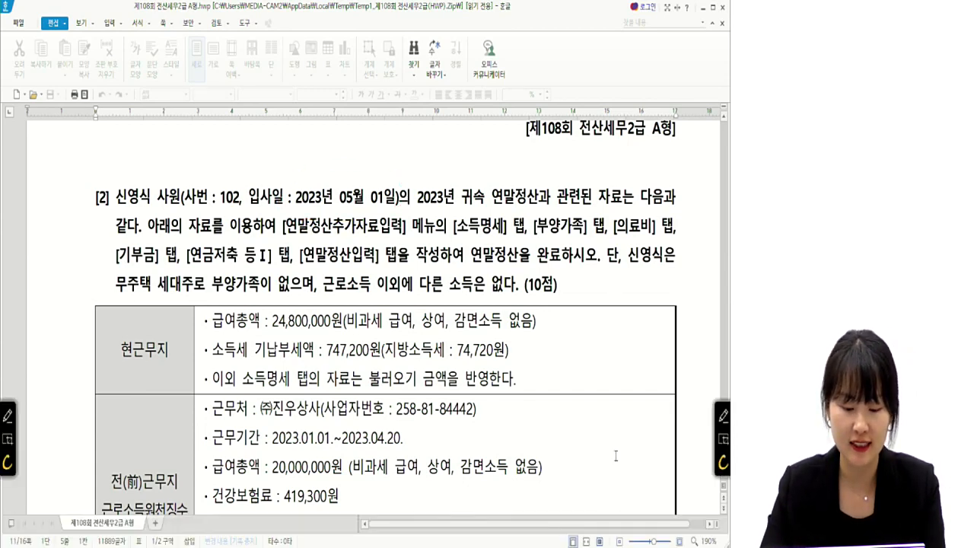
Circle the 전(前)근무지 근로소득원천징수영수증 section in red and remove the pen marks
scroll(618, 454, down, 3)
click(723, 414)
mouse_move(135, 432)
mouse_down()
mouse_move(141, 444)
mouse_move(131, 365)
mouse_move(152, 451)
mouse_up()
drag(308, 415, 306, 430)
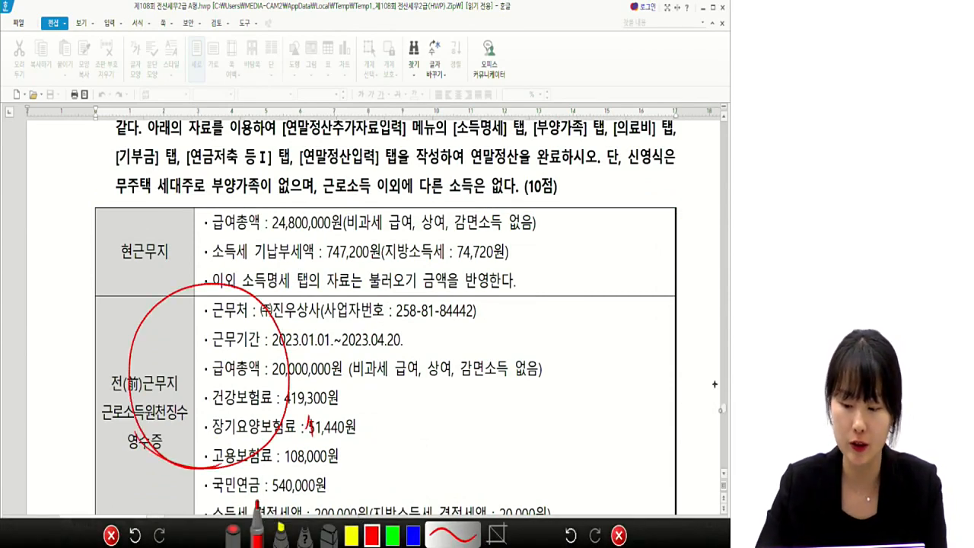
click(618, 535)
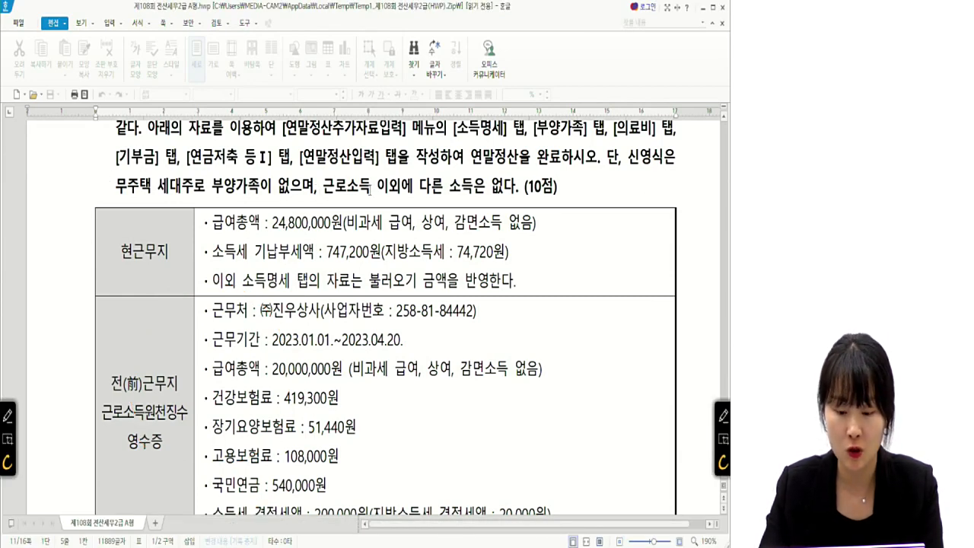
Reread question [2] and mark the previous employer's 근무처 and 근무기간 entries in the exam table
scroll(582, 202, up, 2)
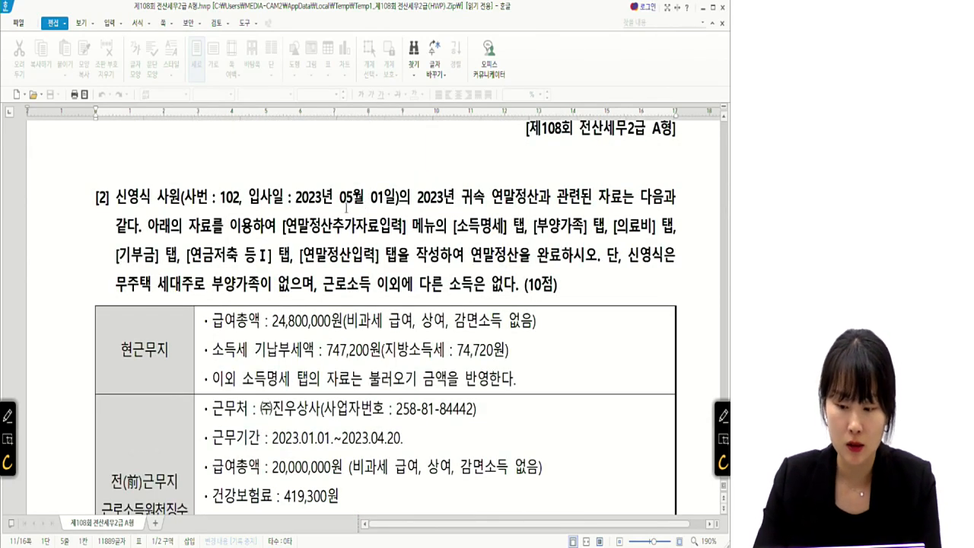
click(490, 537)
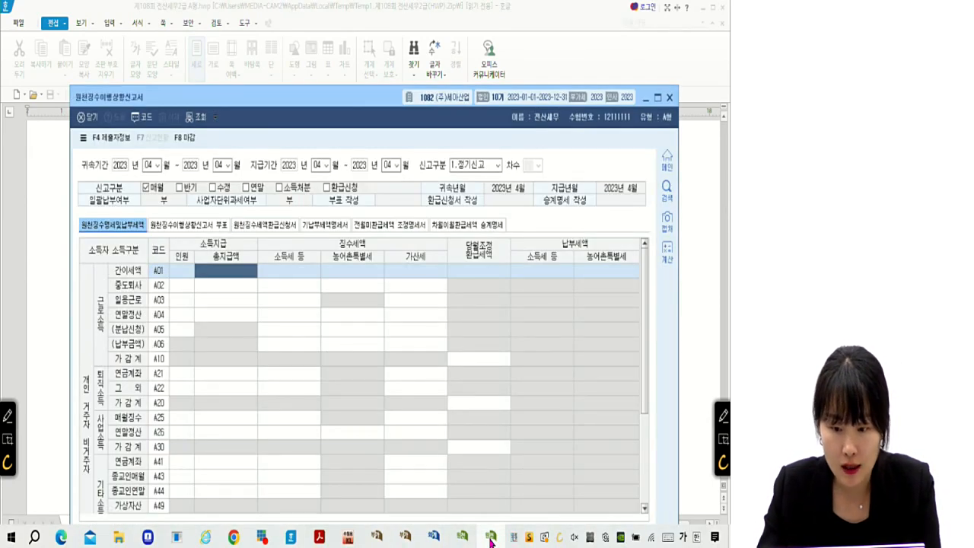
click(490, 537)
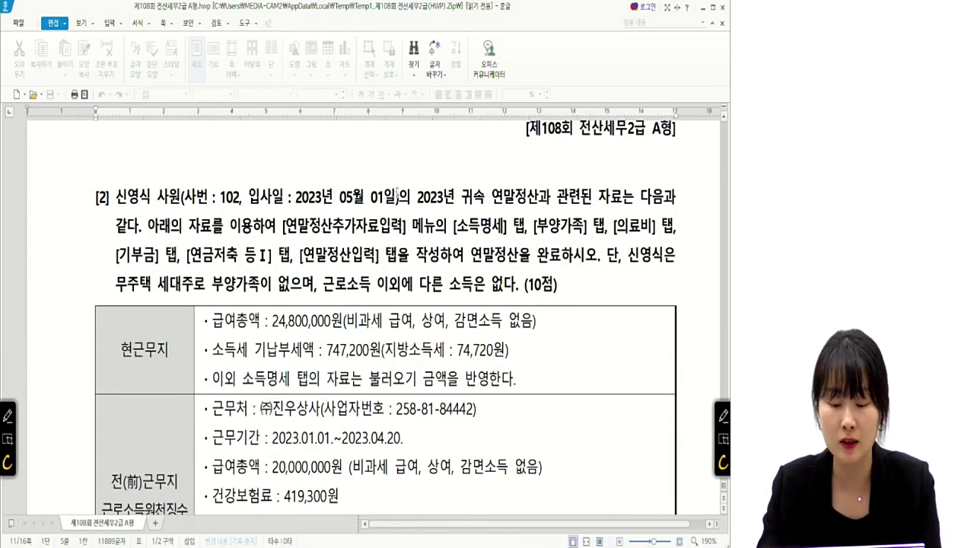
scroll(397, 192, down, 4)
drag(260, 214, 325, 213)
drag(426, 247, 228, 256)
click(236, 241)
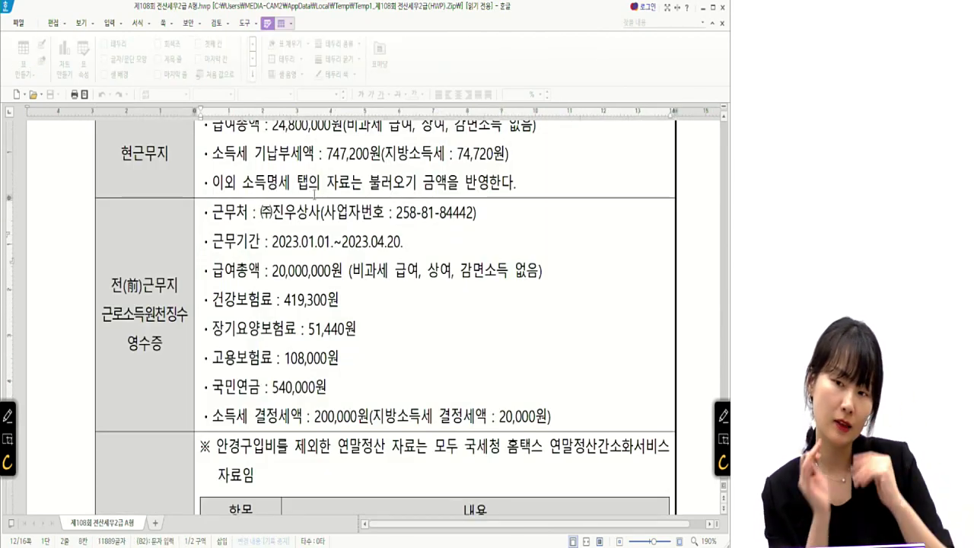
Switch to KcLep, open 연말정산추가자료입력 and load the employee named in question [2]
mouse_move(469, 541)
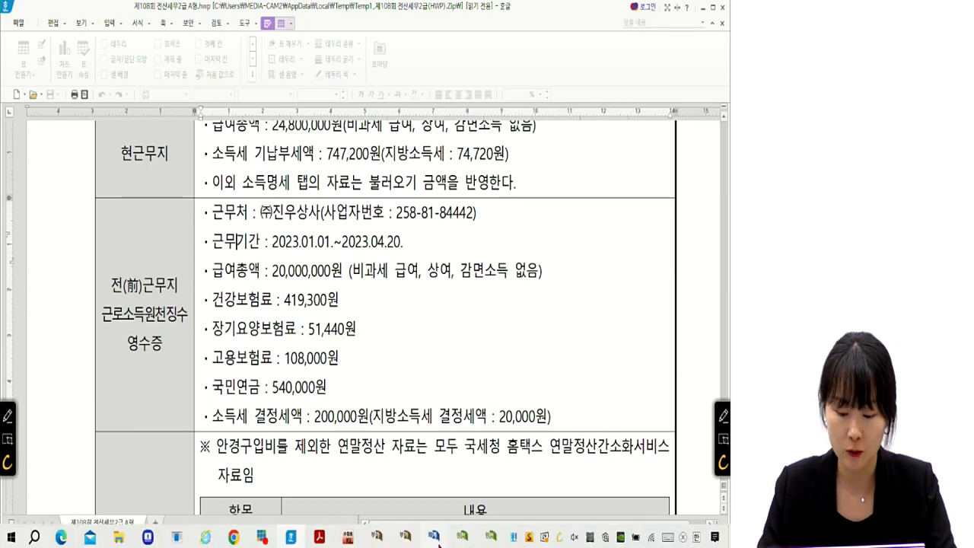
click(377, 537)
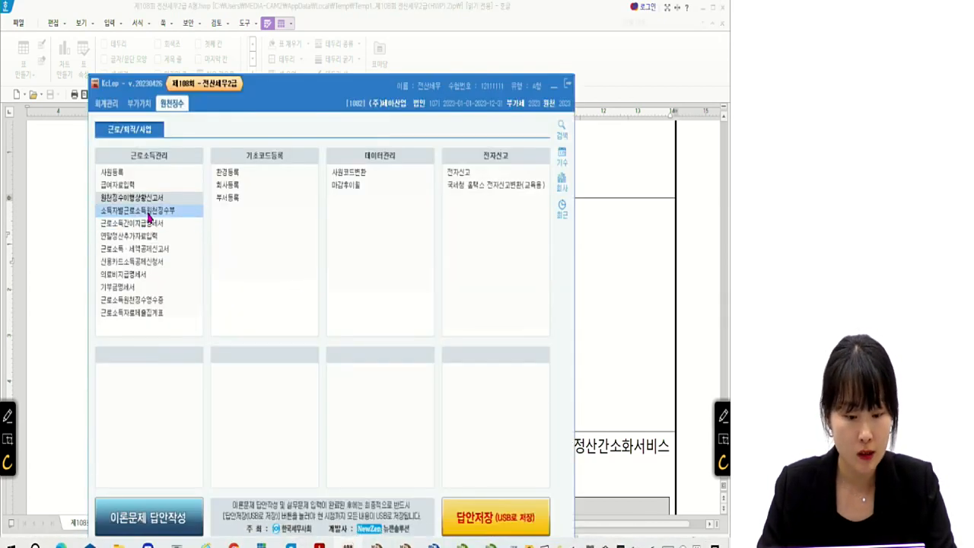
click(150, 238)
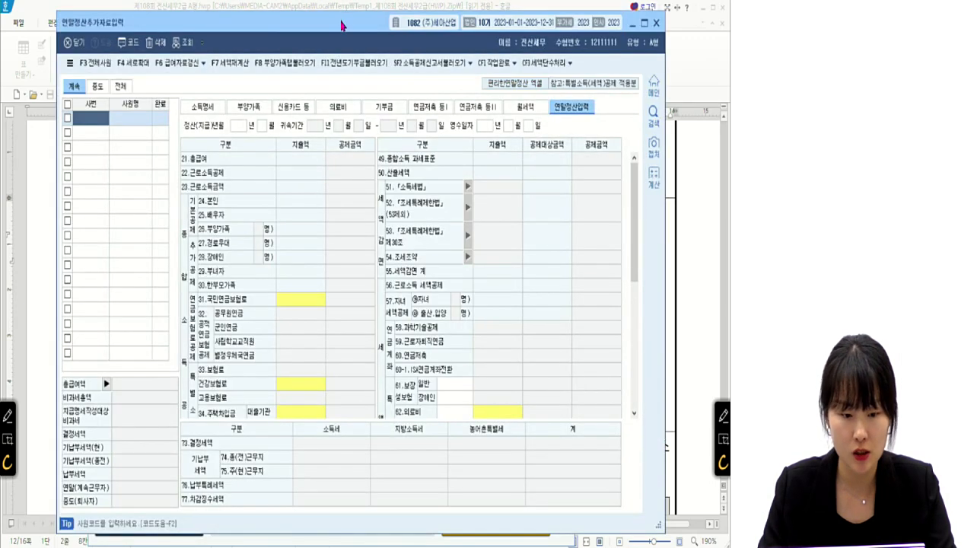
drag(344, 26, 352, 31)
double_click(111, 128)
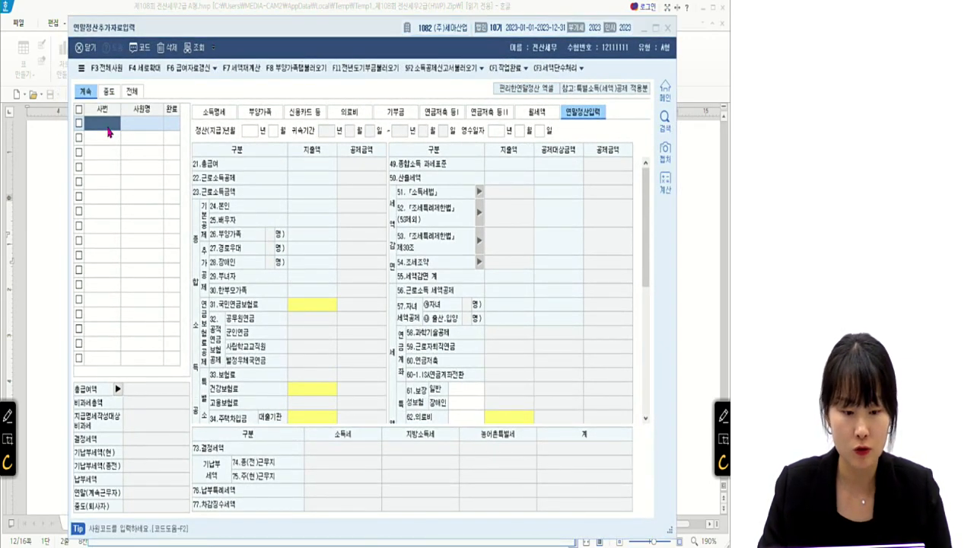
double_click(366, 234)
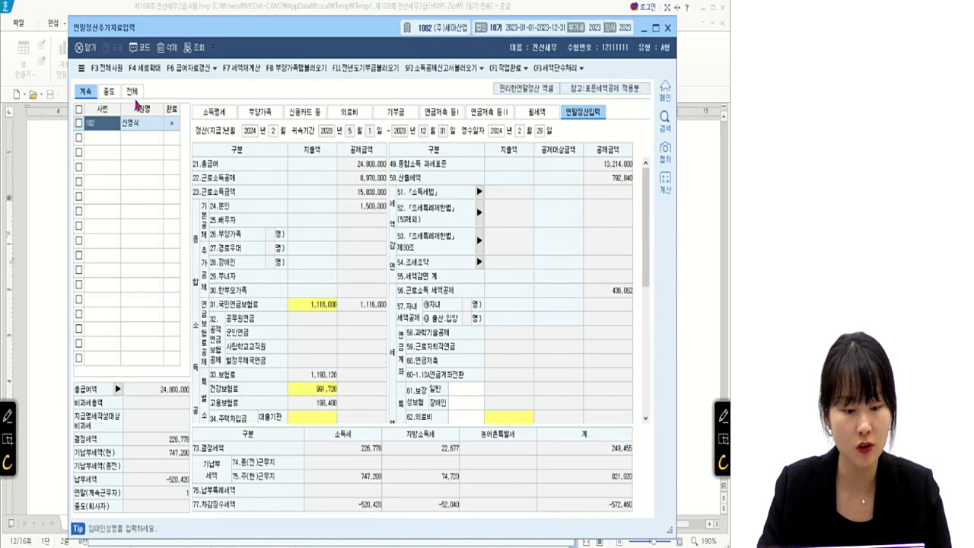
Open the employee's 소득명세 details, move the window over the exam document and select the 종(전) 근무처명 cell
click(213, 114)
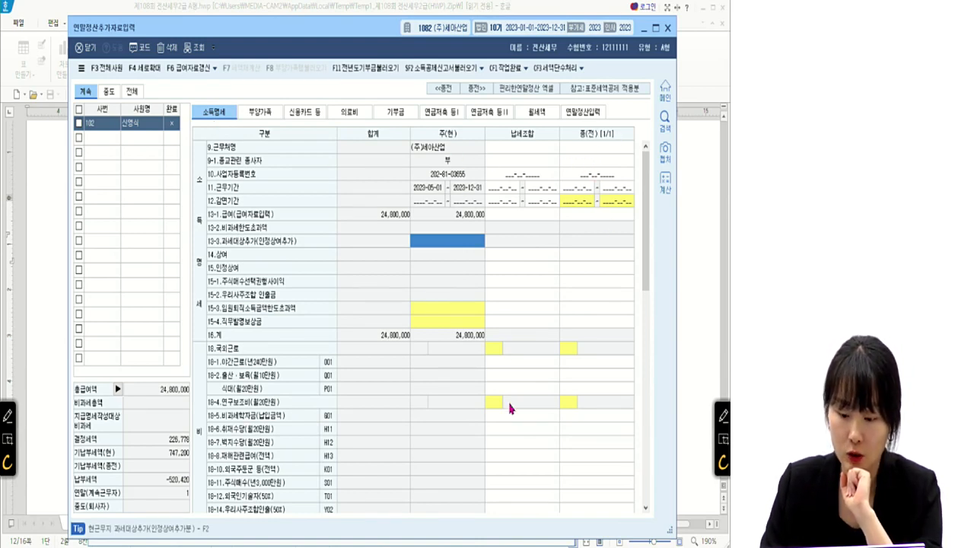
scroll(472, 305, down, 10)
scroll(423, 368, up, 10)
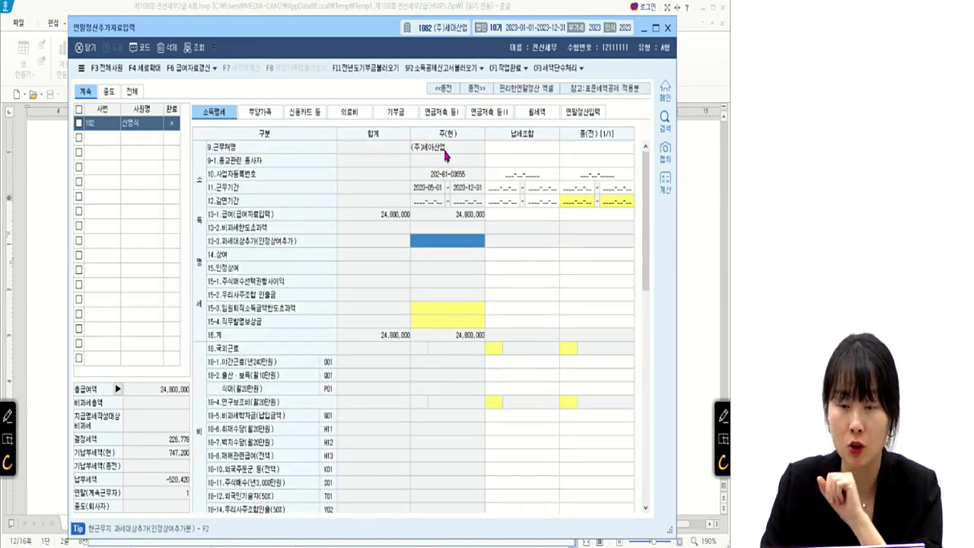
drag(331, 29, 331, 396)
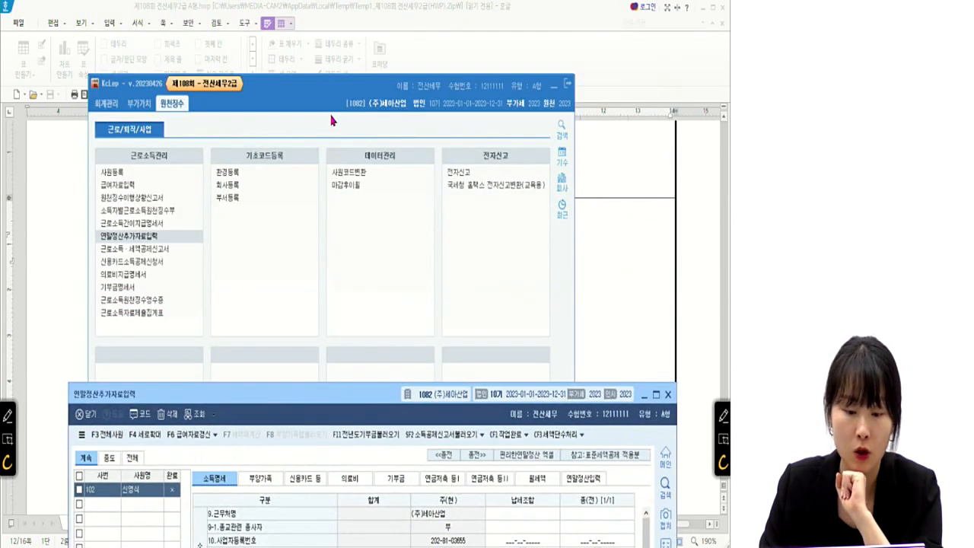
click(584, 118)
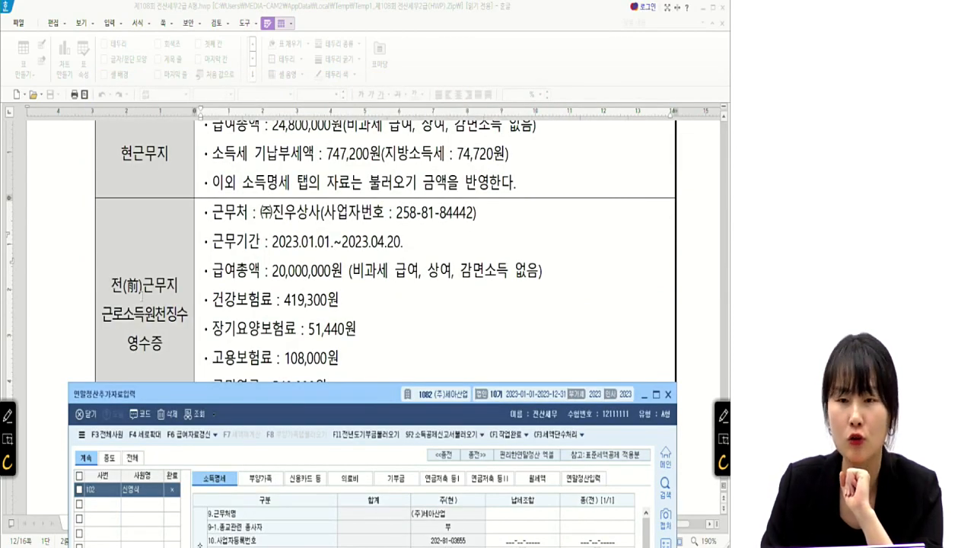
drag(314, 409, 289, 146)
click(598, 251)
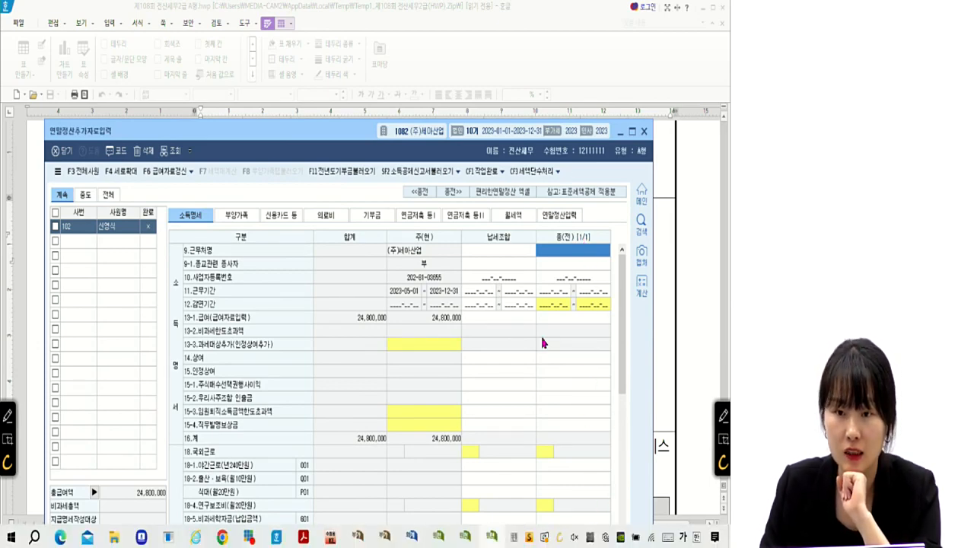
Return to the exam document and highlight the previous employer's 급여총액, the four insurance and pension amounts, and the 결정세액 line
click(620, 131)
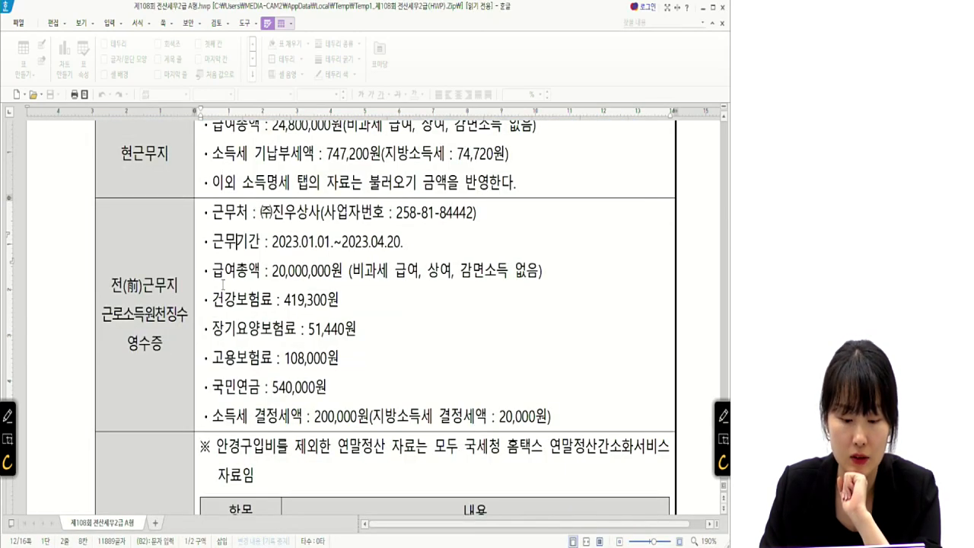
drag(211, 271, 343, 268)
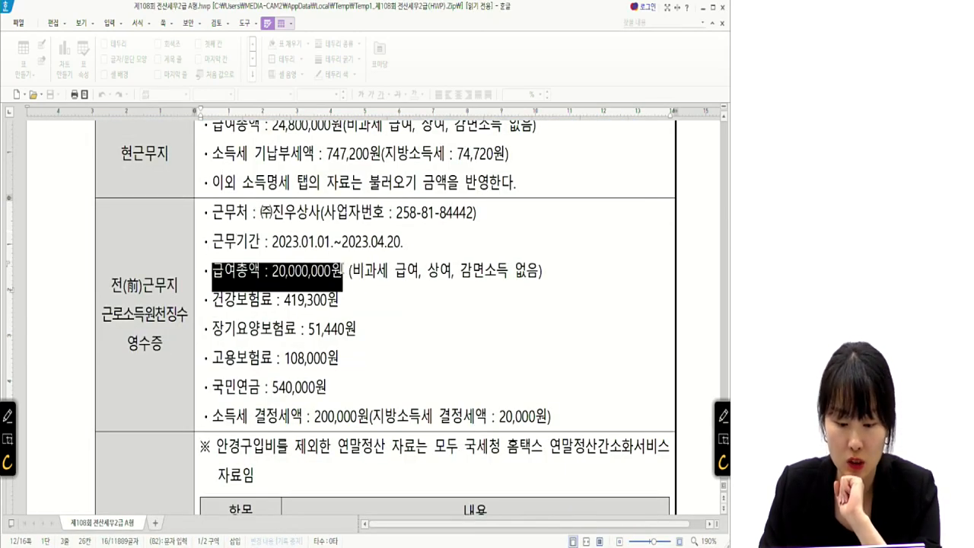
drag(208, 301, 368, 347)
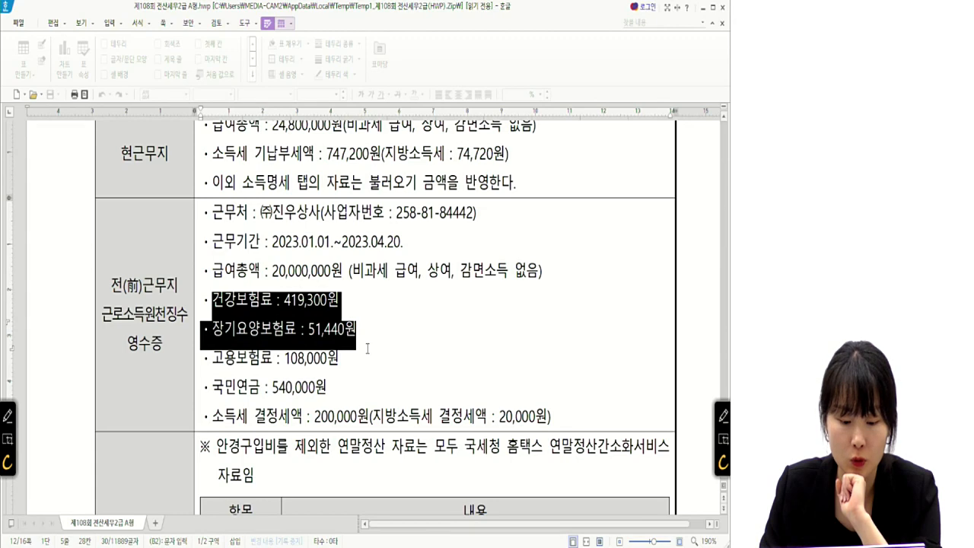
drag(368, 351, 366, 392)
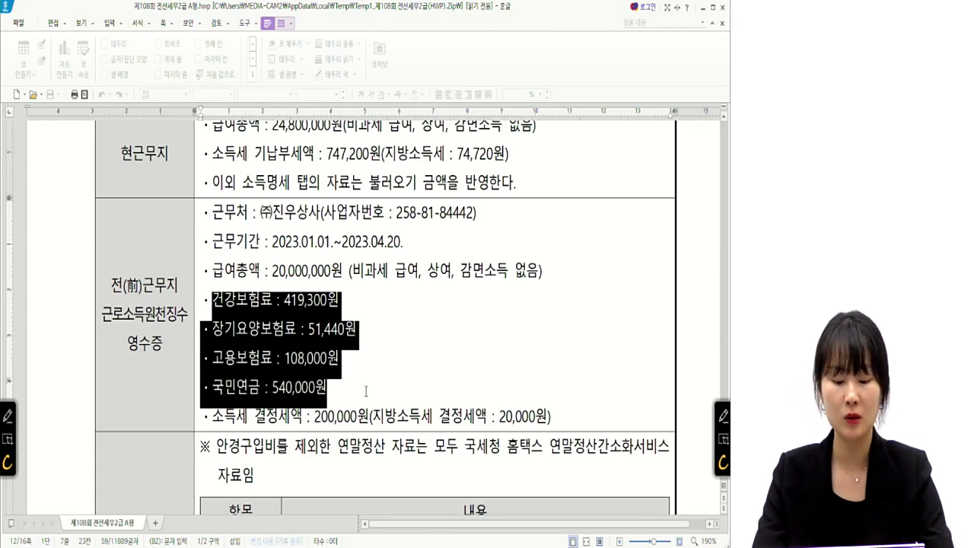
drag(219, 419, 592, 417)
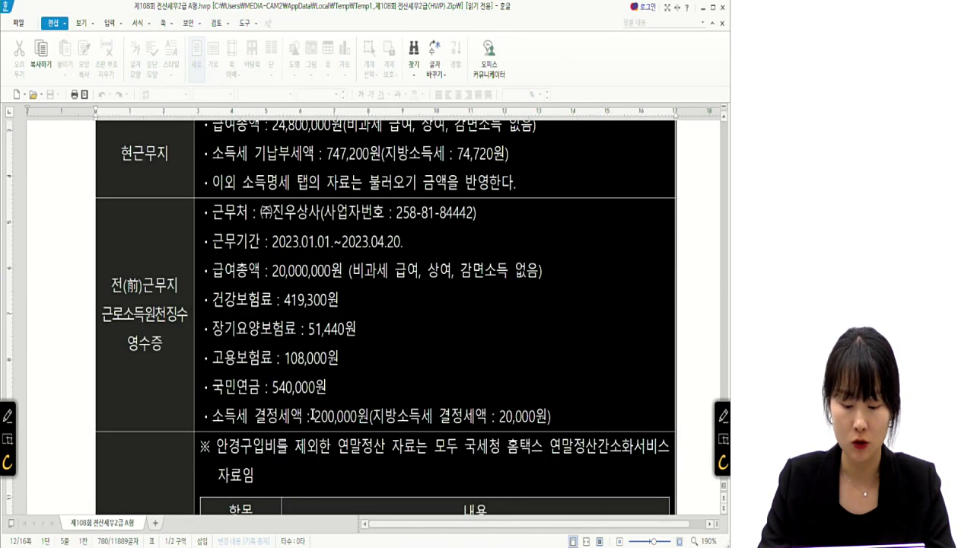
drag(254, 416, 438, 416)
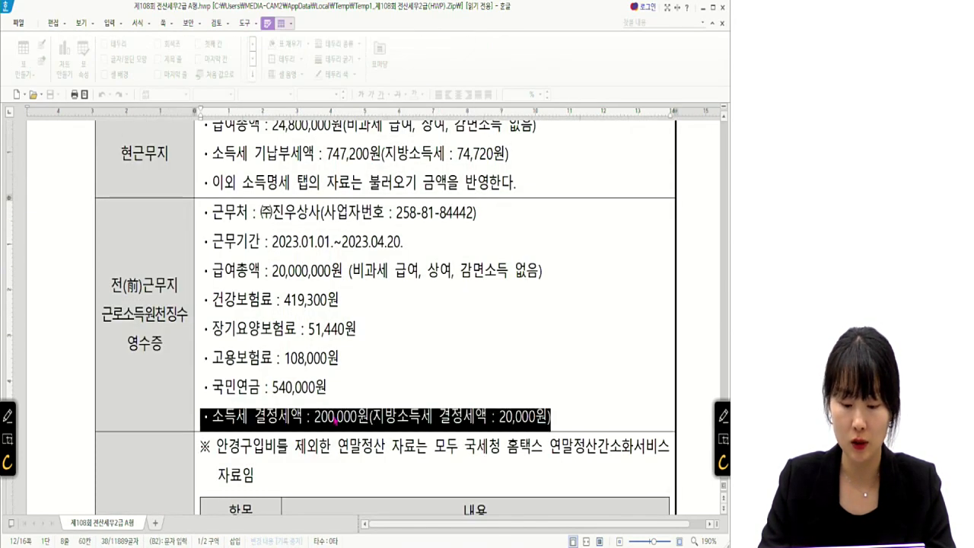
click(473, 418)
triple_click(473, 418)
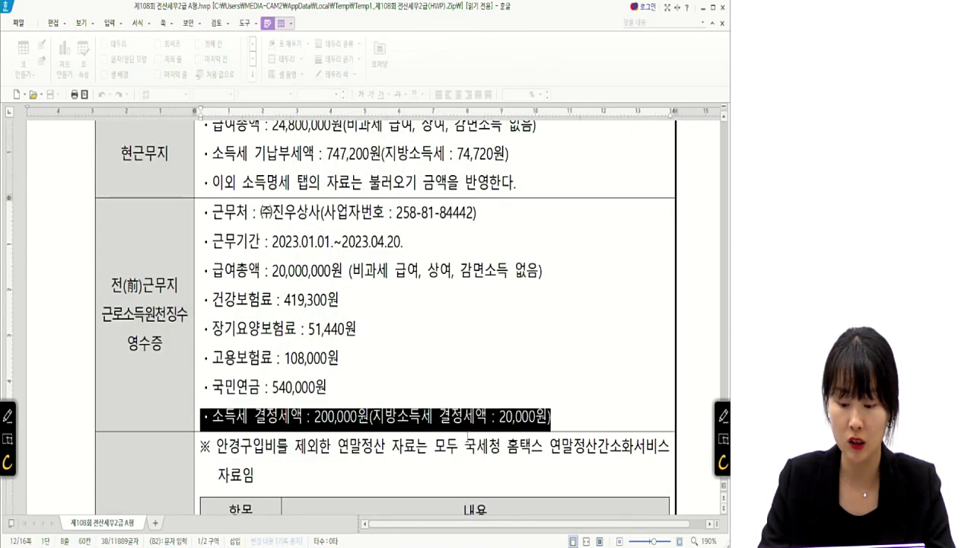
Examine the 종(전) column's 공제보험료명세 rows in KcLep, then read through question [2] down to the 2023년도 연말정산자료 table
click(426, 538)
scroll(591, 333, down, 10)
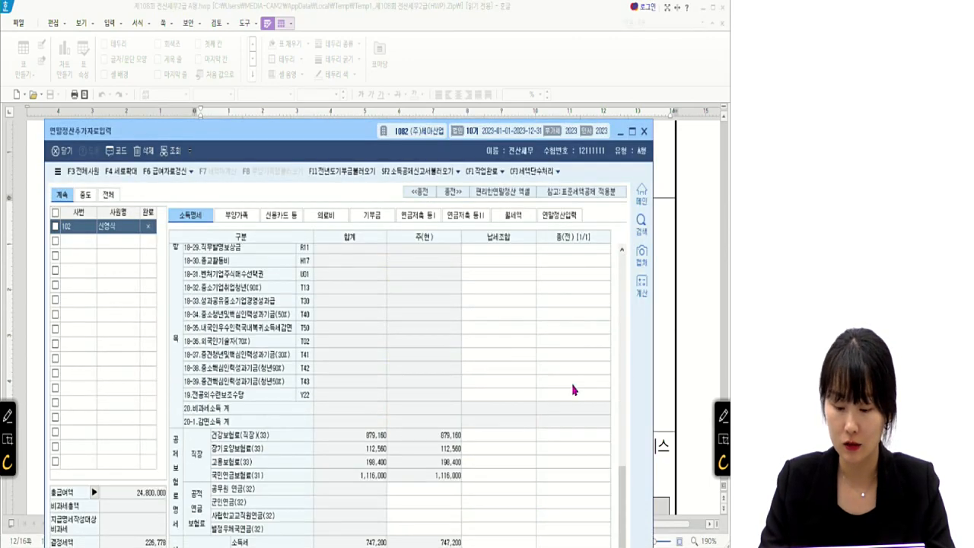
click(573, 490)
click(684, 259)
scroll(684, 260, down, 5)
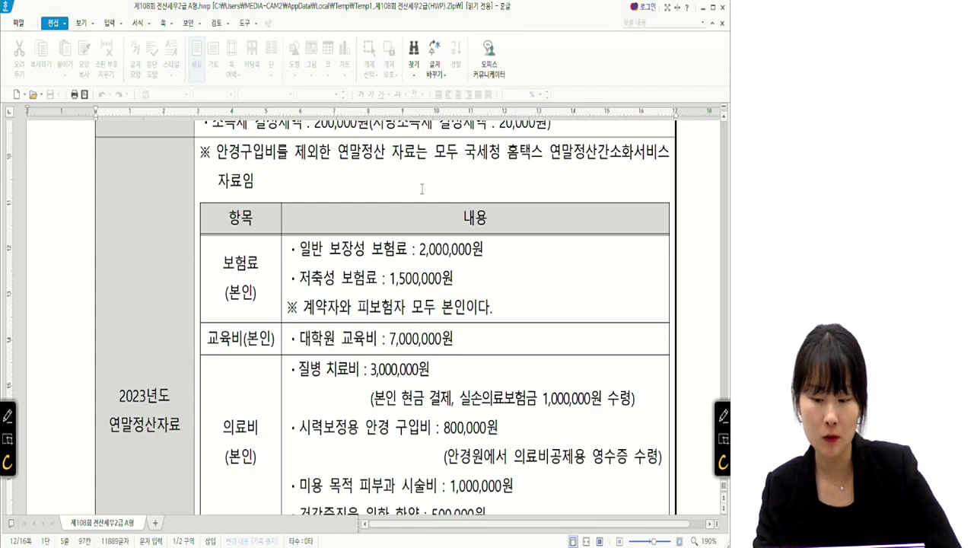
scroll(421, 182, up, 6)
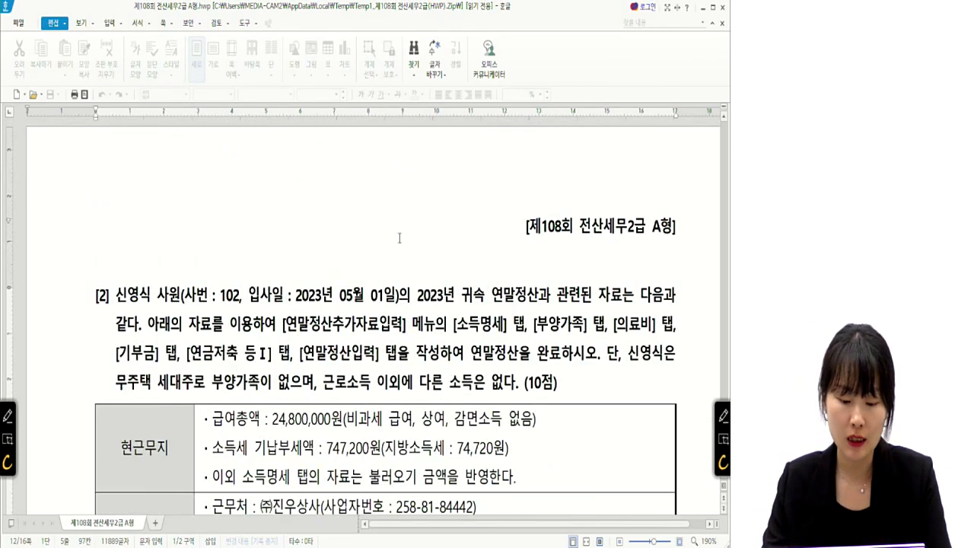
scroll(444, 191, down, 8)
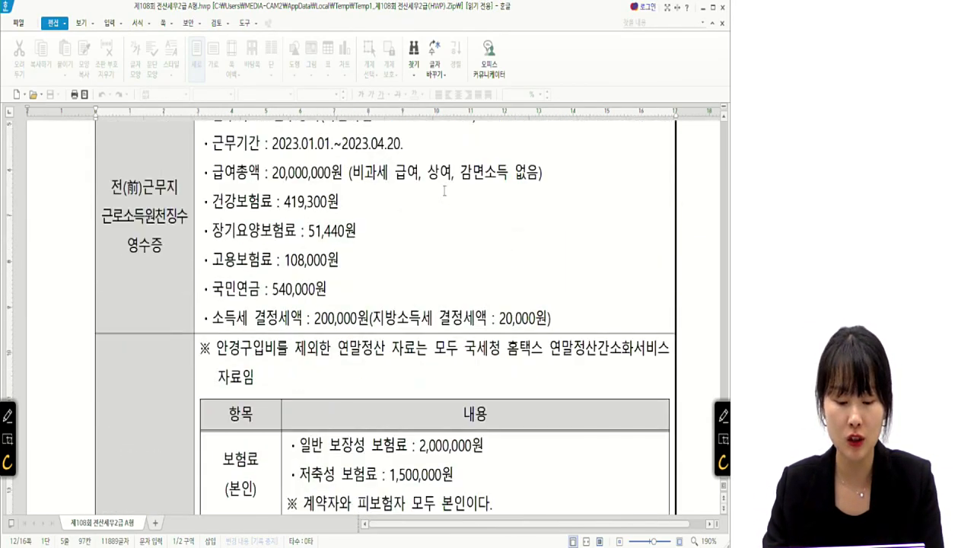
scroll(444, 190, down, 3)
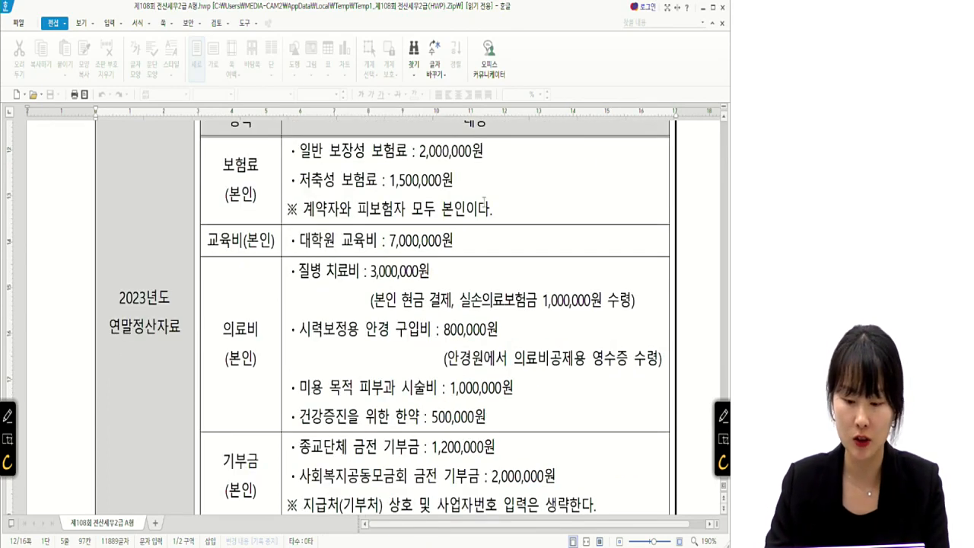
Mark the 일반 보장성 보험료 of 2,000,000원 in red with the note 한도: 1,000,000 × 12% and cross out the 저축성 보험료
click(721, 414)
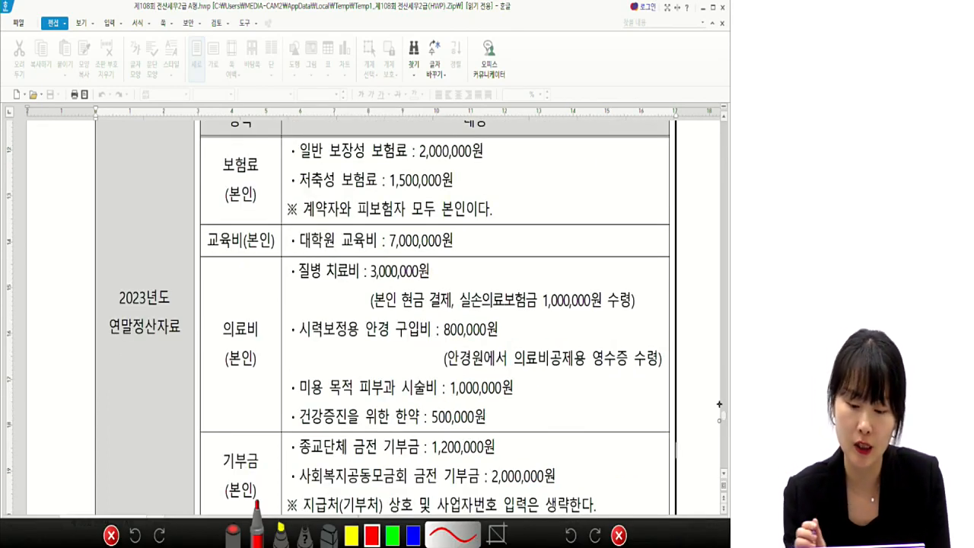
mouse_move(302, 158)
mouse_down()
mouse_move(436, 161)
mouse_move(422, 136)
mouse_up()
mouse_move(499, 140)
mouse_down()
mouse_move(522, 158)
mouse_move(534, 141)
mouse_move(542, 161)
mouse_move(635, 140)
mouse_move(700, 152)
mouse_up()
click(548, 150)
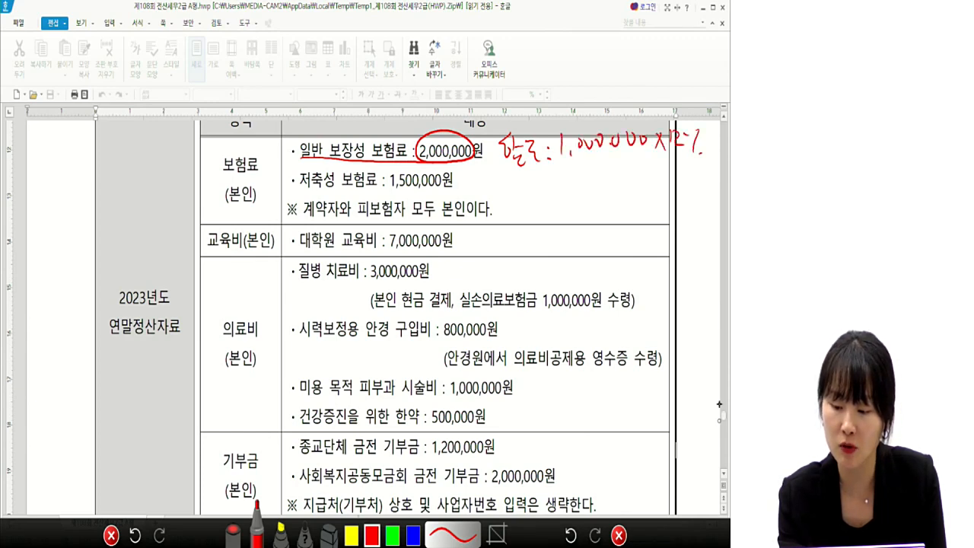
mouse_move(333, 160)
mouse_down()
mouse_move(305, 200)
mouse_move(339, 195)
mouse_up()
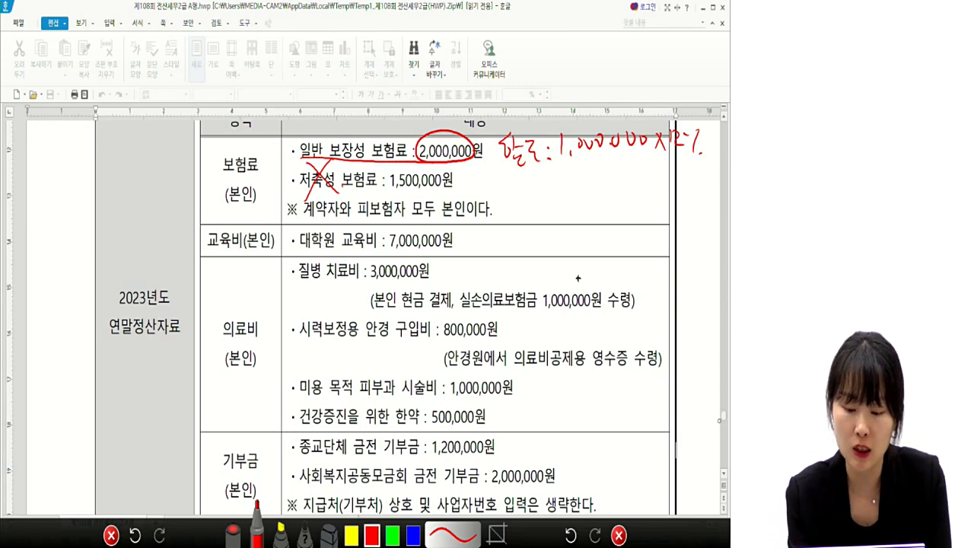
Underline and circle the 대학원 교육비 of 7,000,000원 and write 전액 × 15% beside it
mouse_move(302, 248)
mouse_down()
mouse_move(396, 249)
mouse_move(385, 231)
mouse_move(392, 247)
mouse_up()
mouse_move(480, 232)
mouse_down()
mouse_move(494, 252)
mouse_move(509, 228)
mouse_move(519, 255)
mouse_move(548, 247)
mouse_up()
mouse_move(548, 231)
mouse_down()
mouse_move(535, 248)
mouse_move(558, 252)
mouse_up()
drag(567, 230, 567, 254)
drag(565, 232, 586, 249)
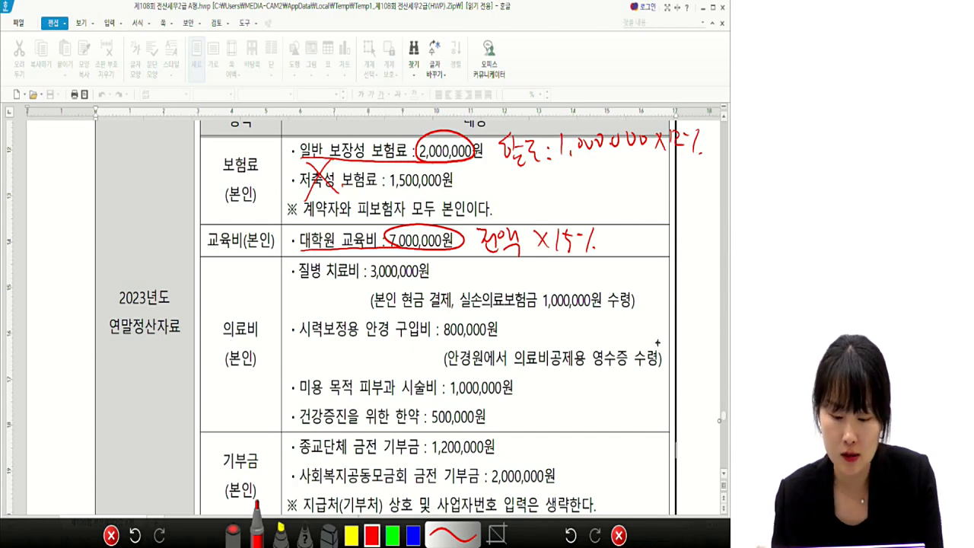
Circle the 질병 치료비 of 3,000,000원 and the 실손의료보험금 of 1,000,000원, and note both amounts above the line
mouse_move(435, 263)
mouse_down()
mouse_move(372, 283)
mouse_move(427, 258)
mouse_up()
mouse_move(458, 307)
mouse_down()
mouse_move(598, 299)
mouse_move(540, 307)
mouse_up()
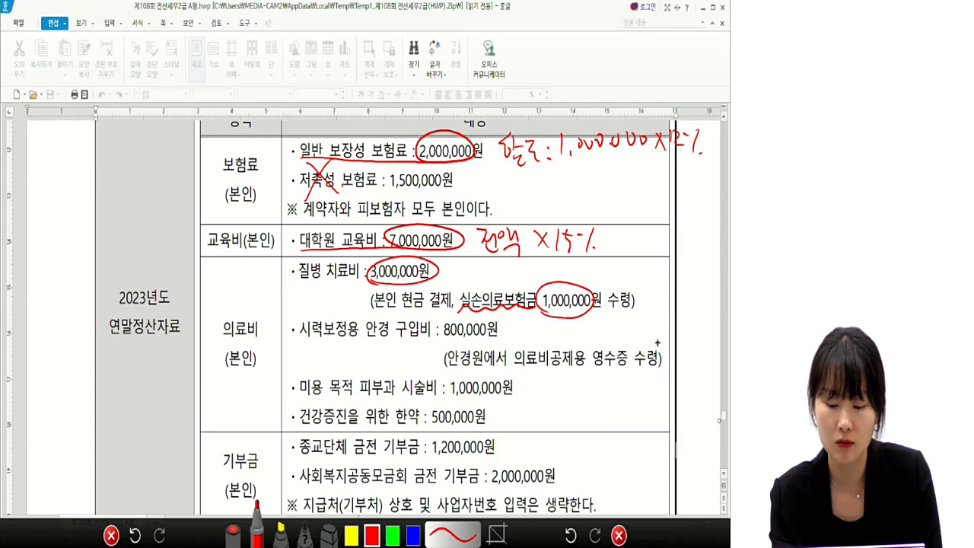
mouse_move(474, 264)
mouse_down()
mouse_move(477, 282)
mouse_move(504, 270)
mouse_up()
click(515, 276)
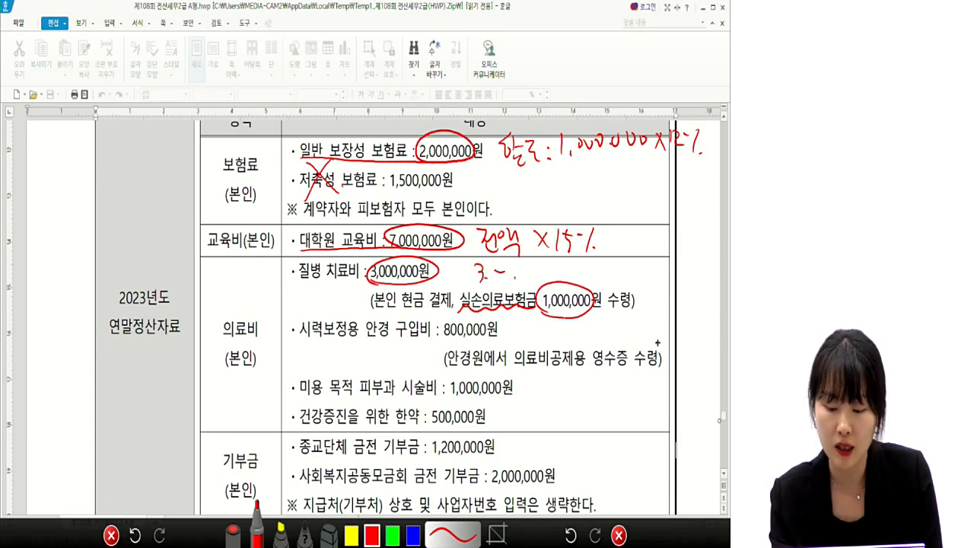
drag(584, 269, 618, 268)
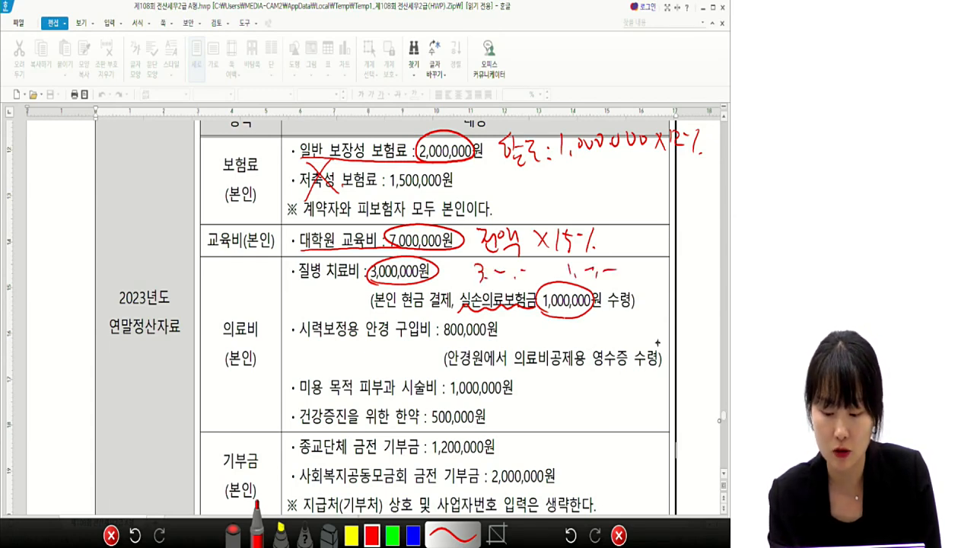
Correct the 안경 구입비 to 500,000 in red, cross out the 피부과 시술비 and 한약 amounts, and clear the pen marks
mouse_move(366, 338)
mouse_down()
mouse_move(499, 336)
mouse_move(444, 343)
mouse_up()
mouse_move(459, 314)
mouse_down()
mouse_move(516, 346)
mouse_move(527, 320)
mouse_up()
mouse_move(537, 323)
mouse_down()
mouse_move(536, 336)
mouse_move(551, 323)
mouse_move(540, 335)
mouse_move(581, 332)
mouse_up()
mouse_move(499, 326)
mouse_down()
mouse_move(601, 344)
mouse_move(600, 319)
mouse_up()
mouse_move(608, 317)
mouse_down()
mouse_move(613, 335)
mouse_move(666, 337)
mouse_move(586, 339)
mouse_up()
drag(586, 347, 667, 344)
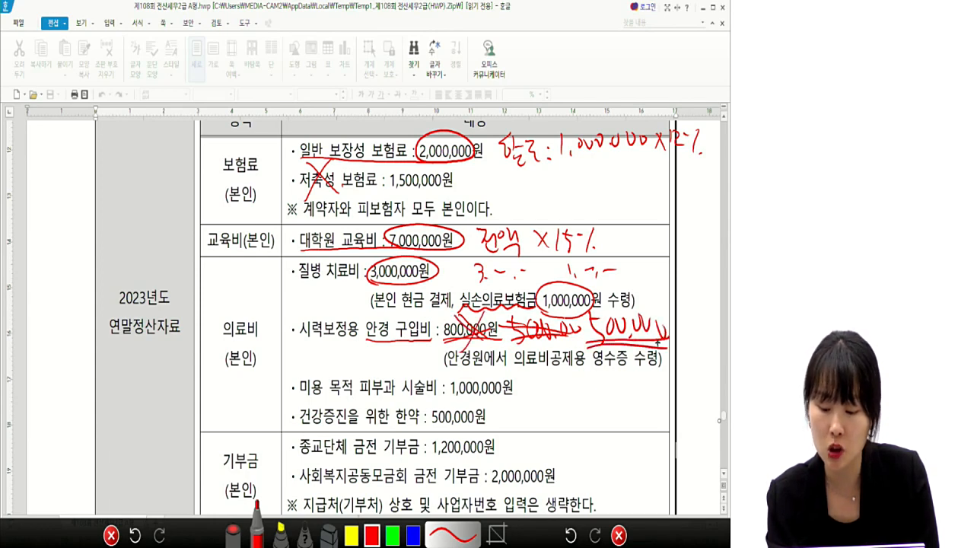
drag(668, 306, 674, 312)
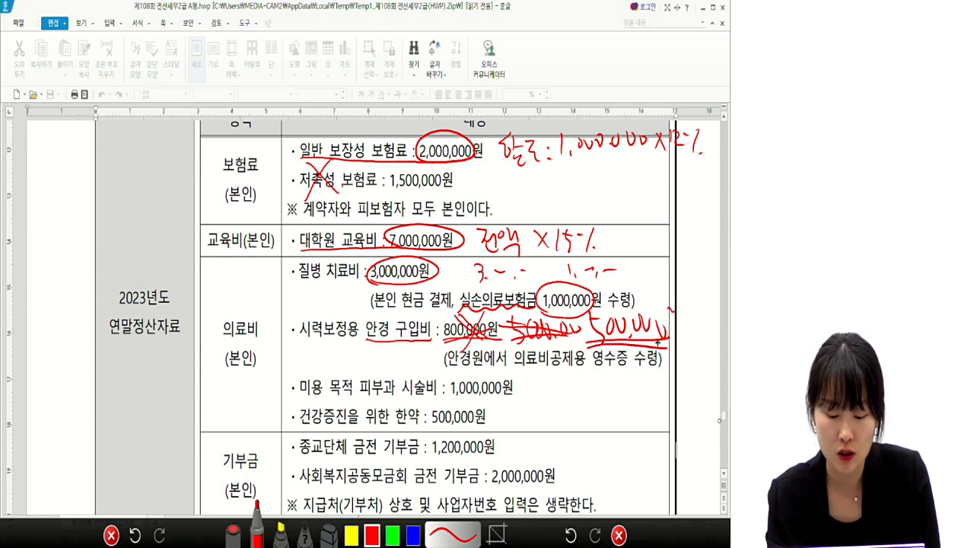
mouse_move(485, 377)
mouse_down()
mouse_move(467, 411)
mouse_move(490, 407)
mouse_move(441, 431)
mouse_move(463, 429)
mouse_up()
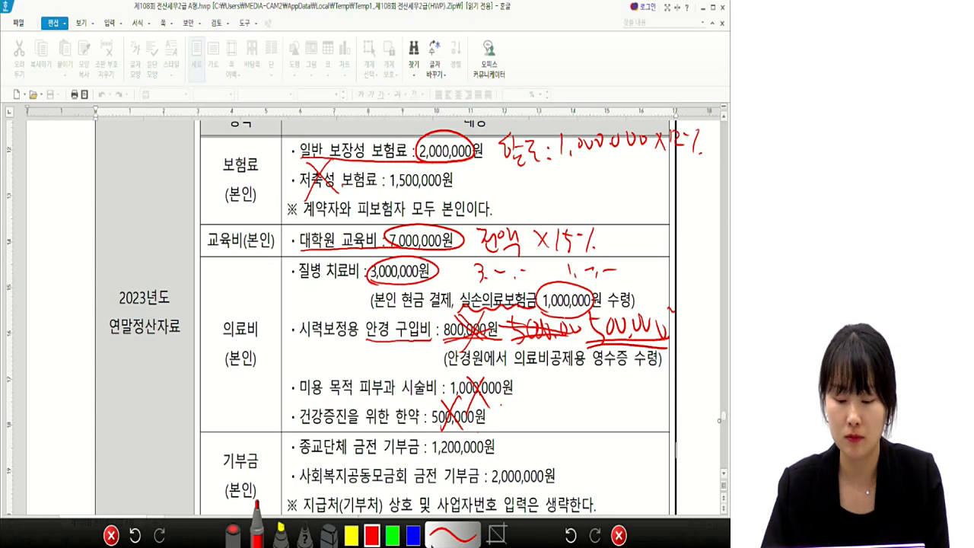
click(619, 535)
Circle the 기부금 amounts of 1,200,000원 and 2,000,000원 in red, label the second one 법정, and clear the annotations
scroll(522, 388, down, 5)
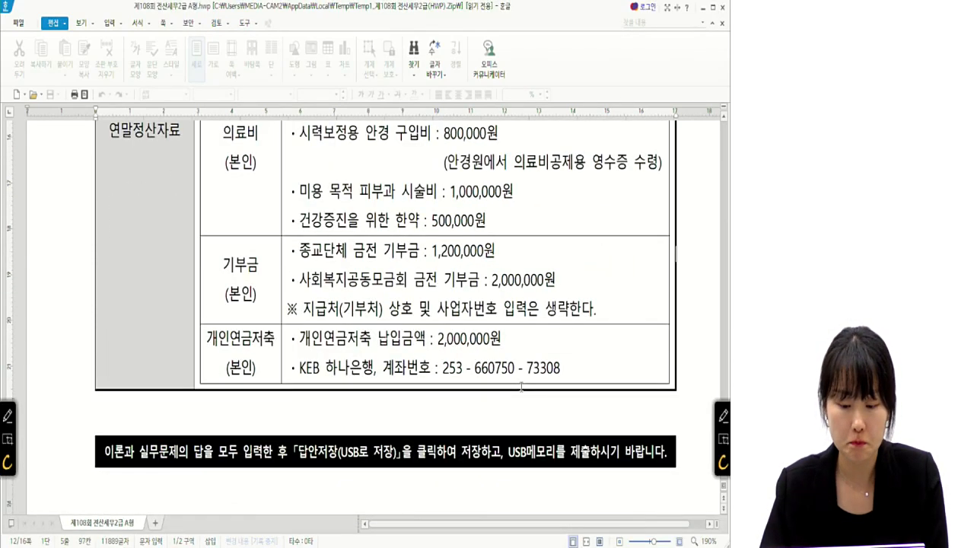
click(721, 414)
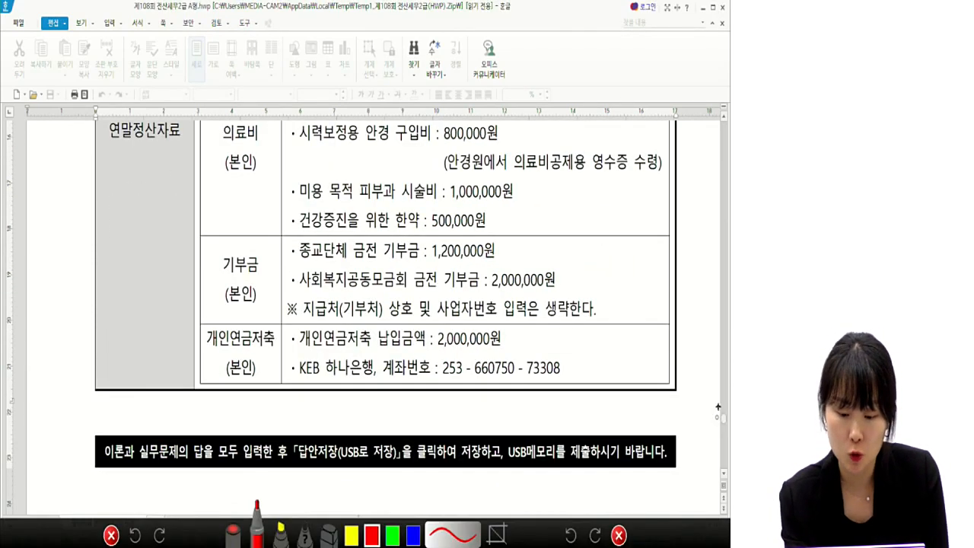
mouse_move(425, 264)
mouse_down()
mouse_move(414, 245)
mouse_move(423, 262)
mouse_up()
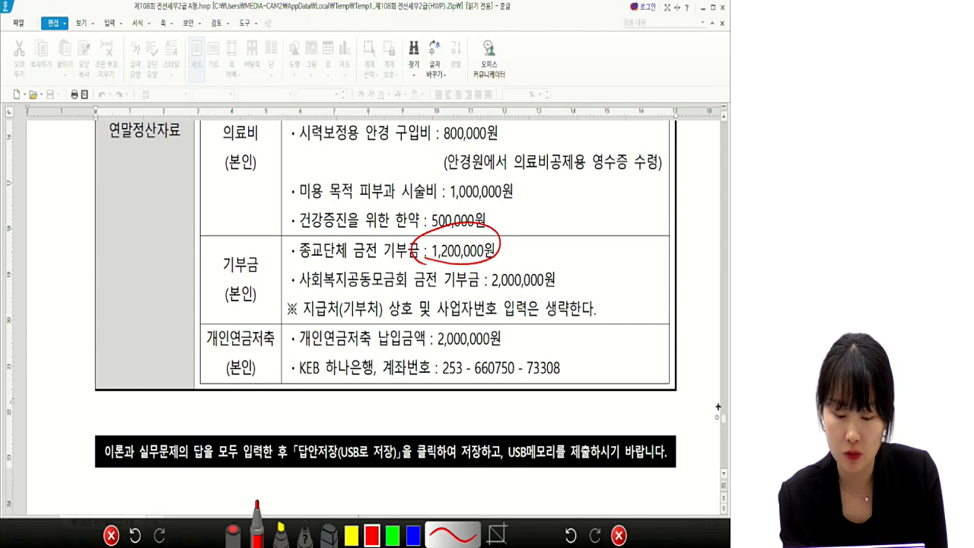
mouse_move(567, 263)
mouse_down()
mouse_move(589, 280)
mouse_move(582, 290)
mouse_move(615, 285)
mouse_move(619, 294)
mouse_up()
mouse_move(557, 265)
mouse_down()
mouse_move(502, 297)
mouse_move(554, 295)
mouse_up()
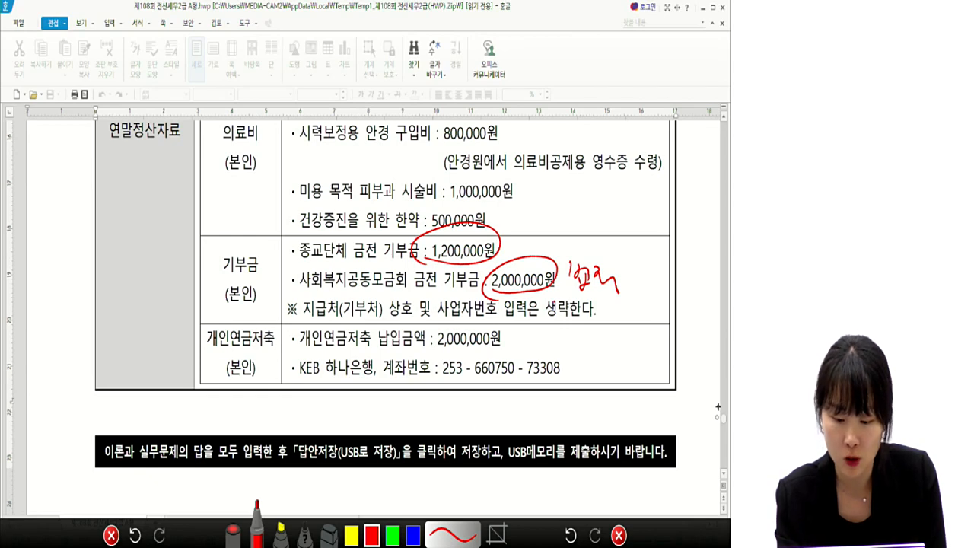
drag(386, 286, 373, 307)
drag(504, 296, 487, 329)
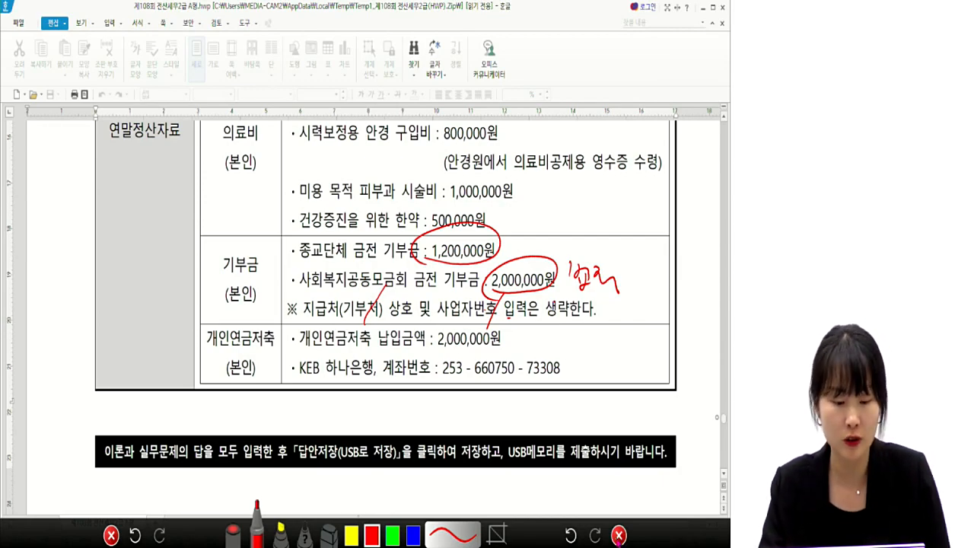
click(112, 535)
Highlight the three 현근무지 lines in the exam table and reread the instructions of question [2]
scroll(329, 196, up, 10)
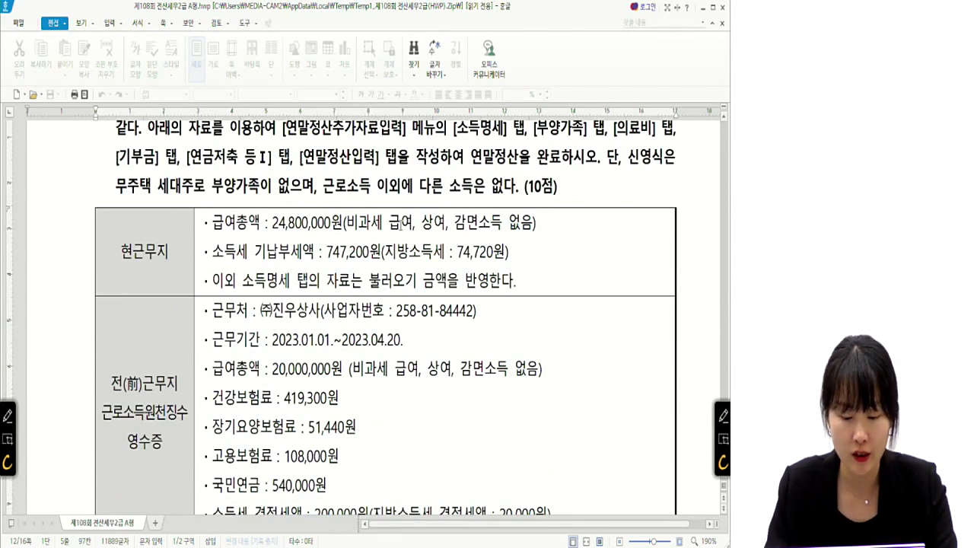
drag(212, 223, 549, 295)
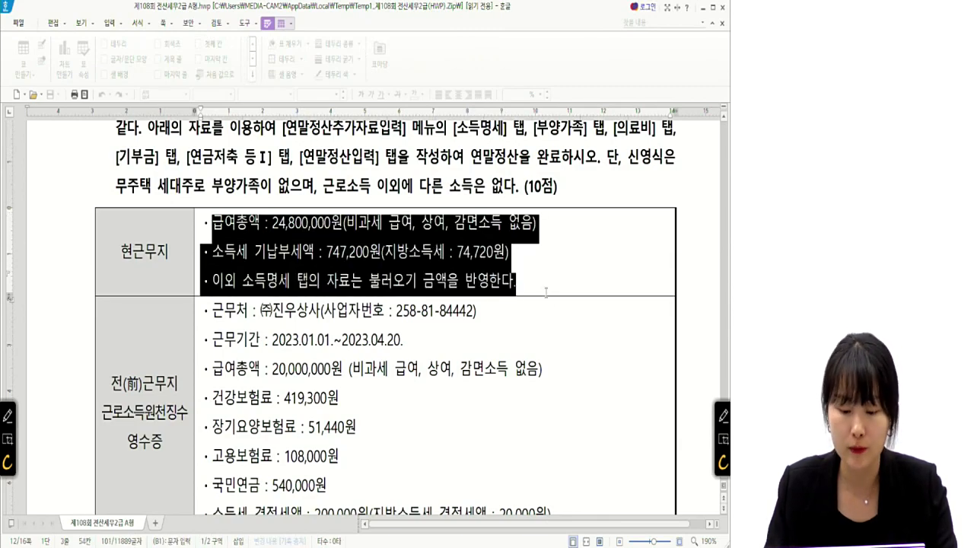
click(545, 292)
scroll(255, 264, down, 5)
scroll(255, 264, up, 6)
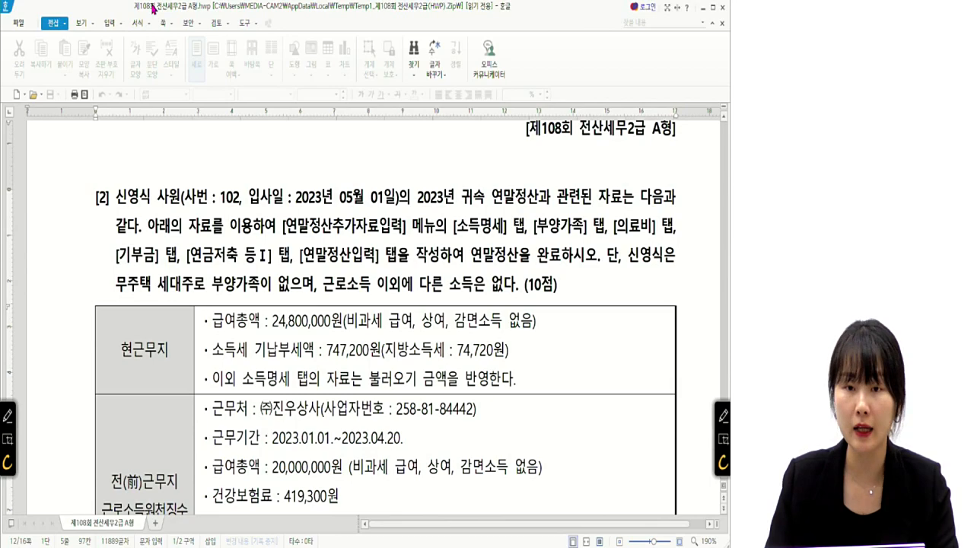